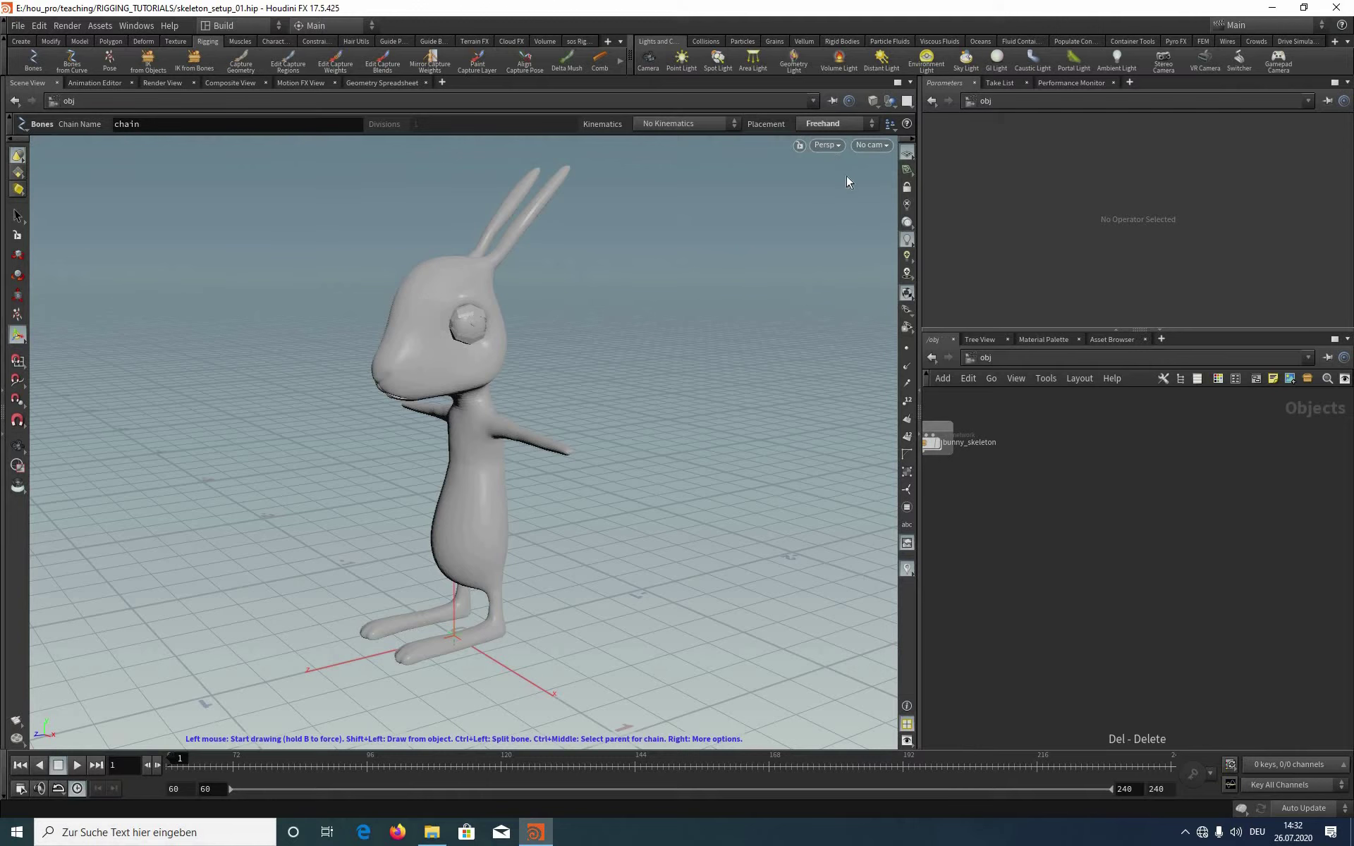
Step: Draw a freehand four-bone zigzag chain with the Bones tool beside the bunny in the Right viewport
left_click(826, 145)
mouse_move(839, 174)
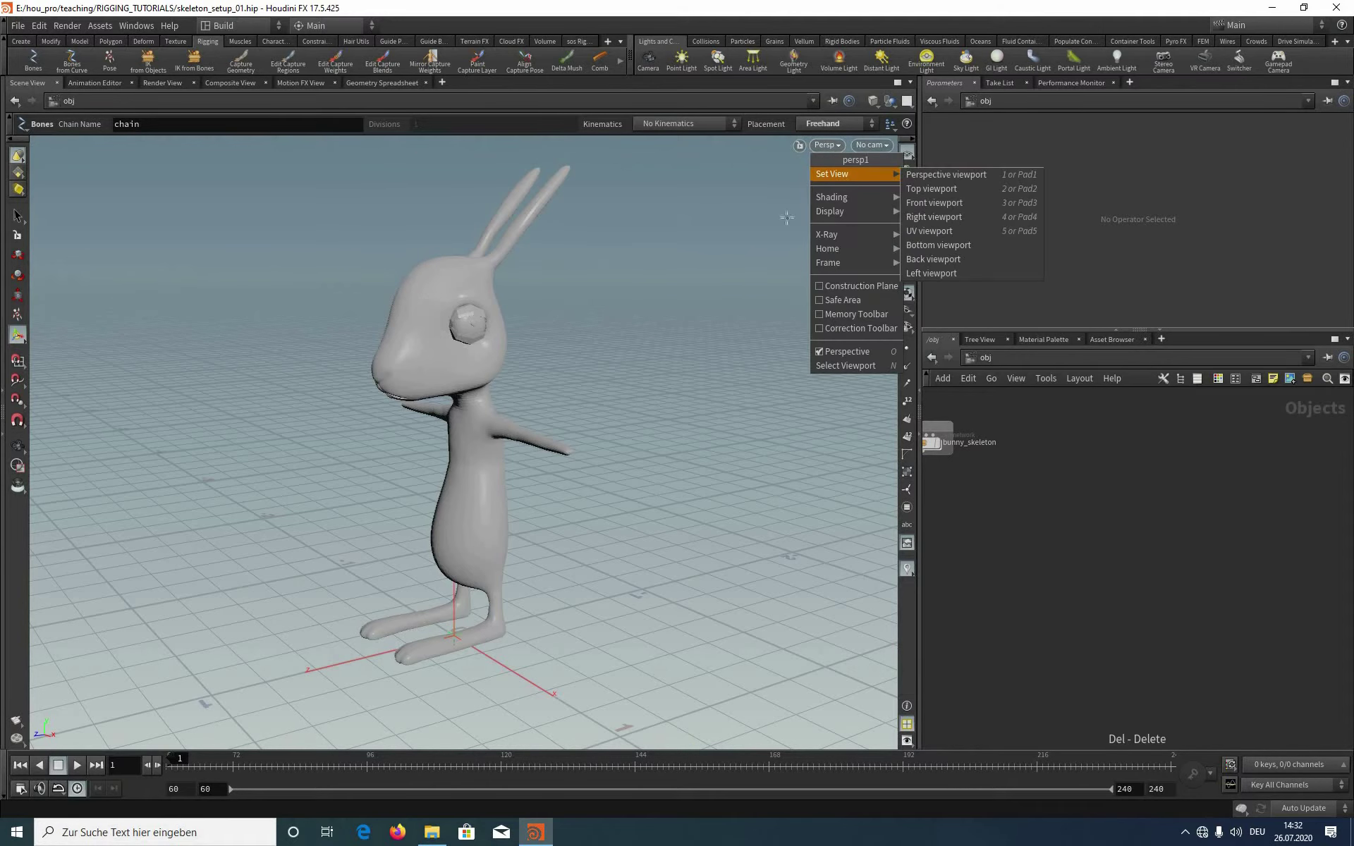
left_click(934, 216)
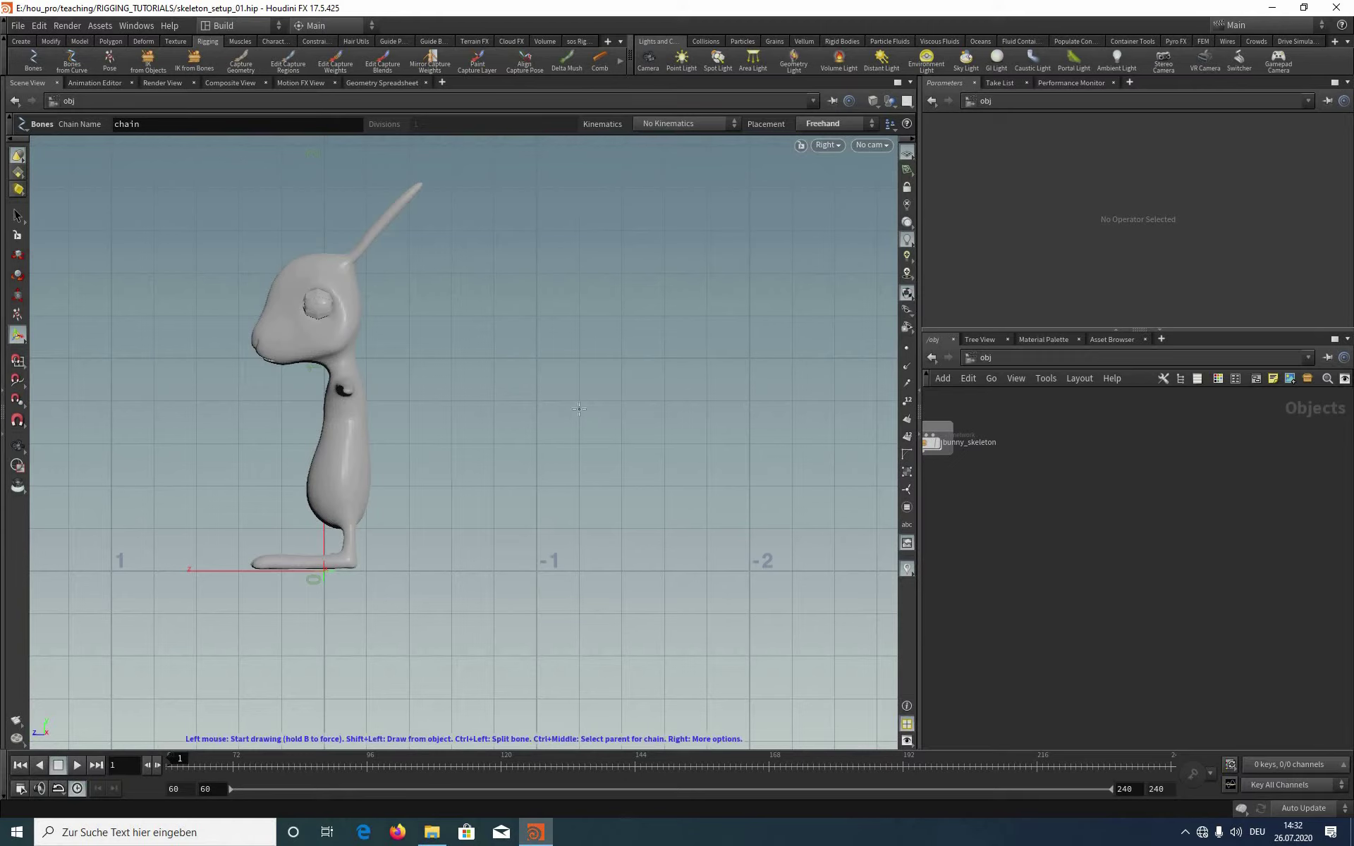
left_click(650, 291)
left_click(579, 408)
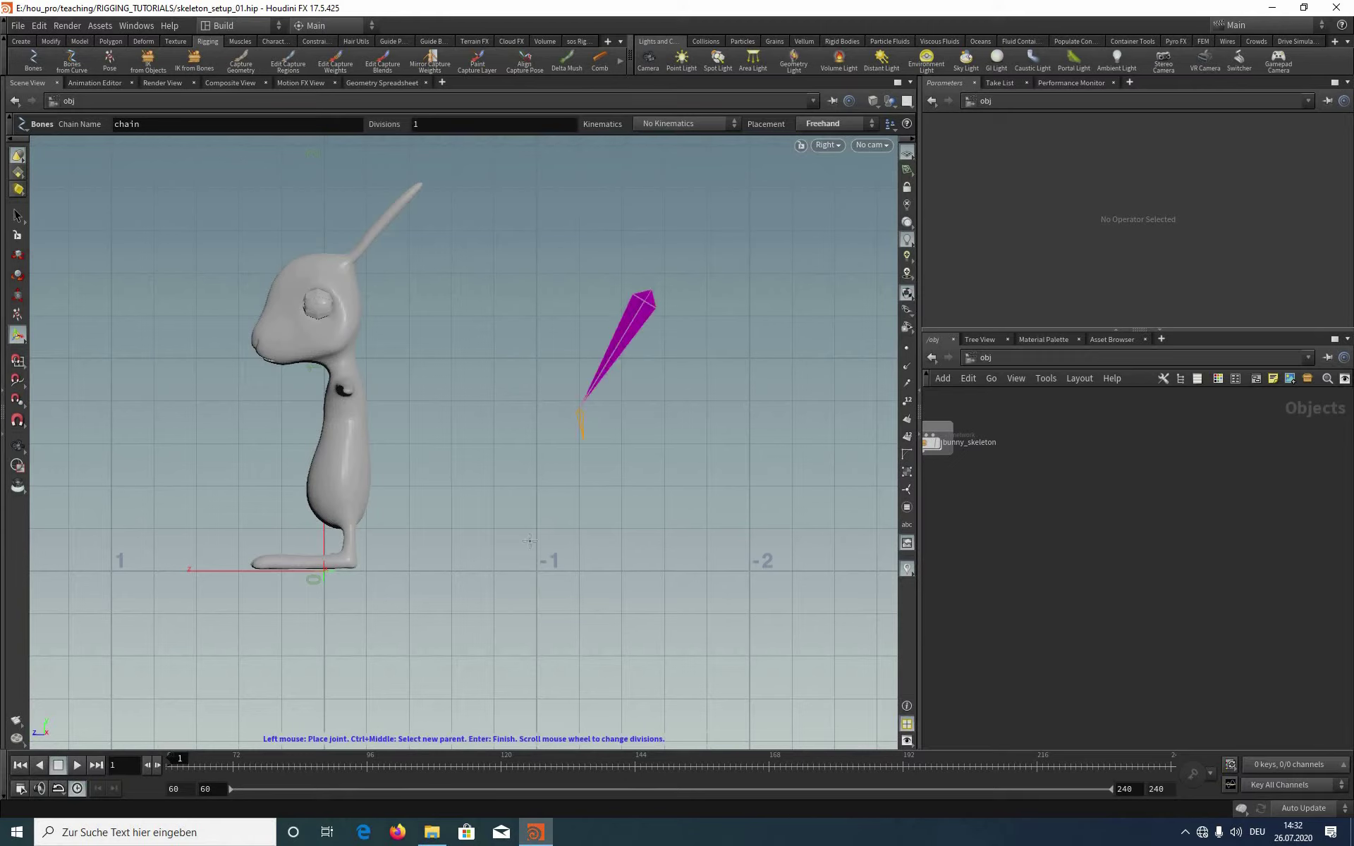
left_click(655, 512)
left_click(587, 542)
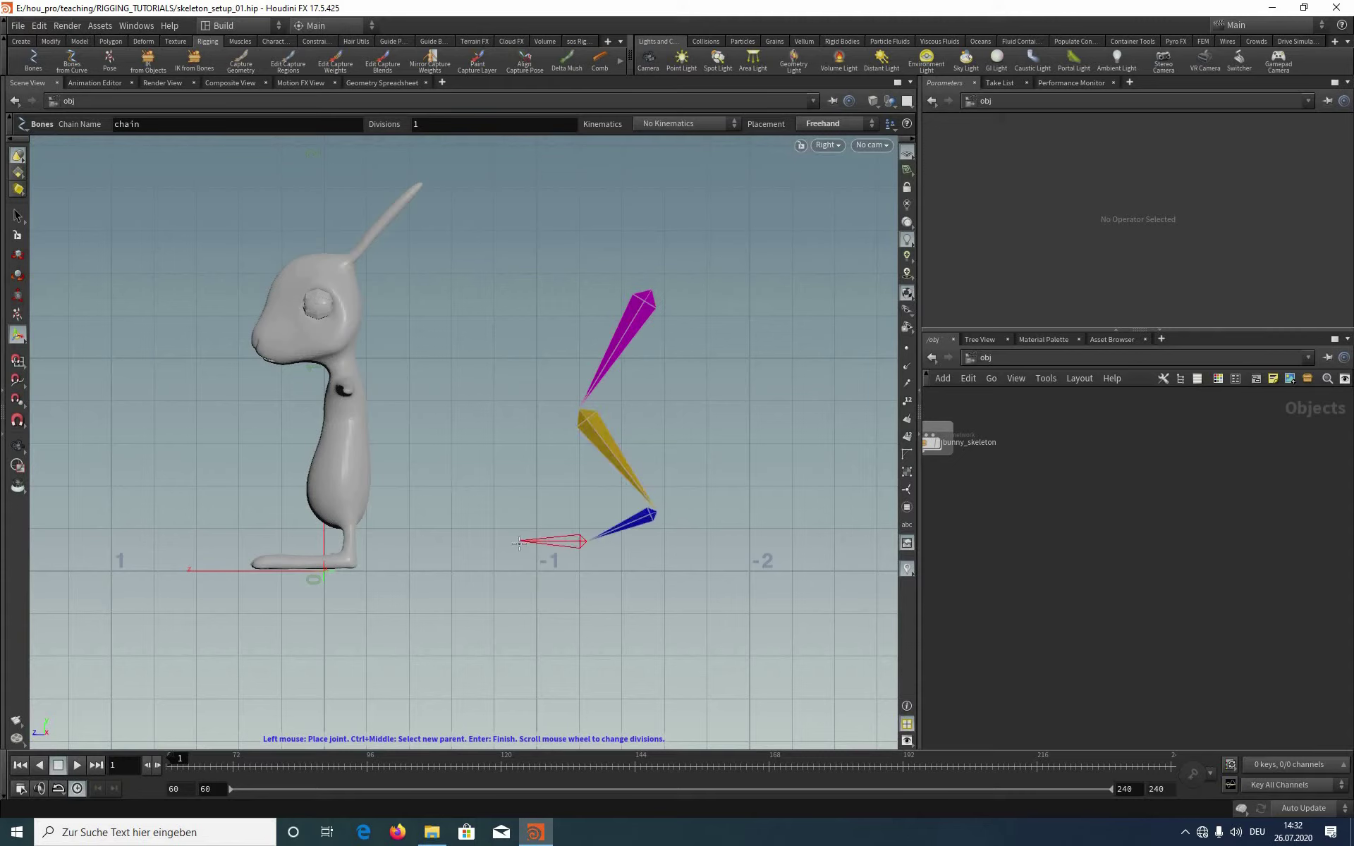
left_click(519, 543)
key("Return")
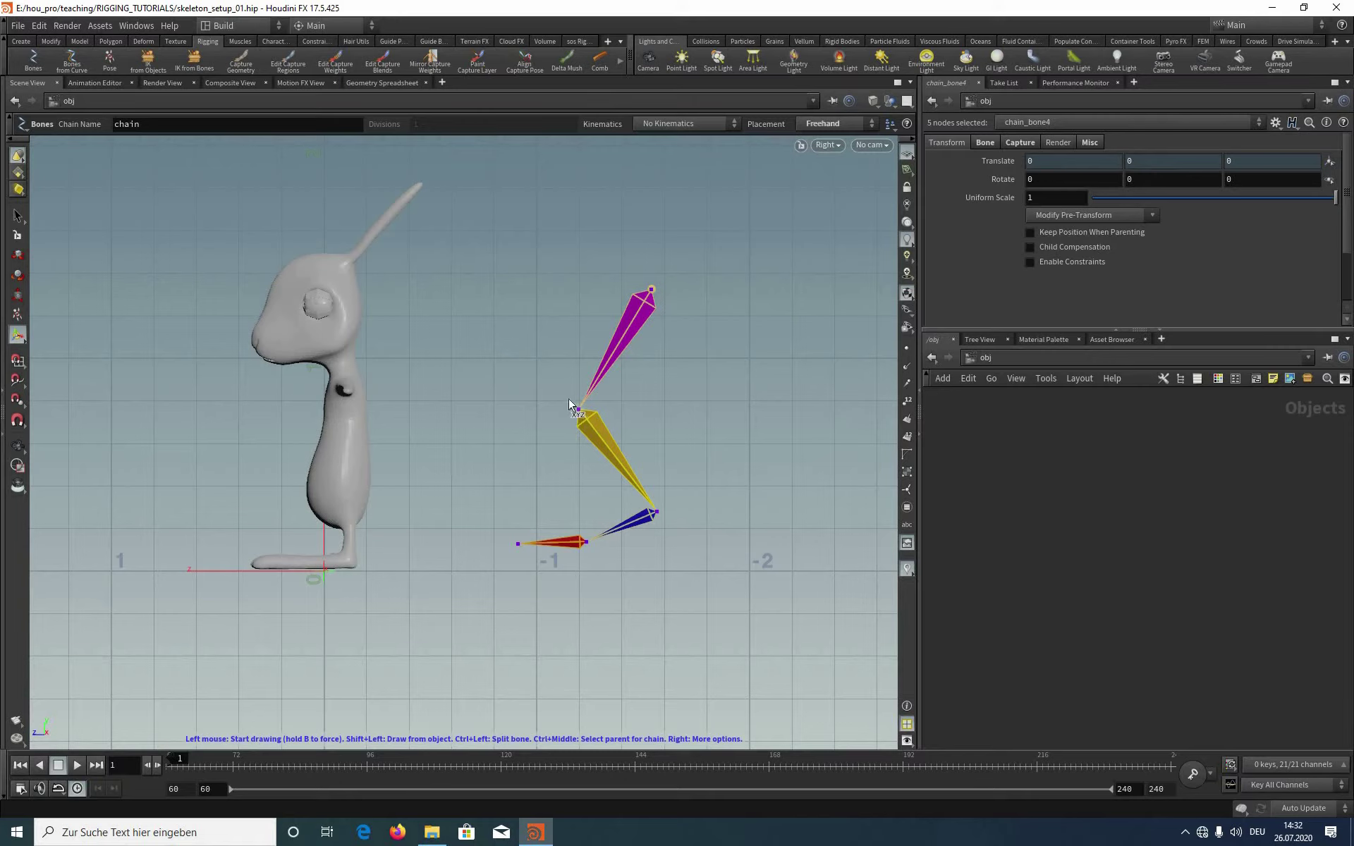
Step: Reposition the chain's first, second and third joints, and switch to the Select tool
left_click_drag(577, 407, 569, 399)
left_click_drag(626, 279, 629, 289)
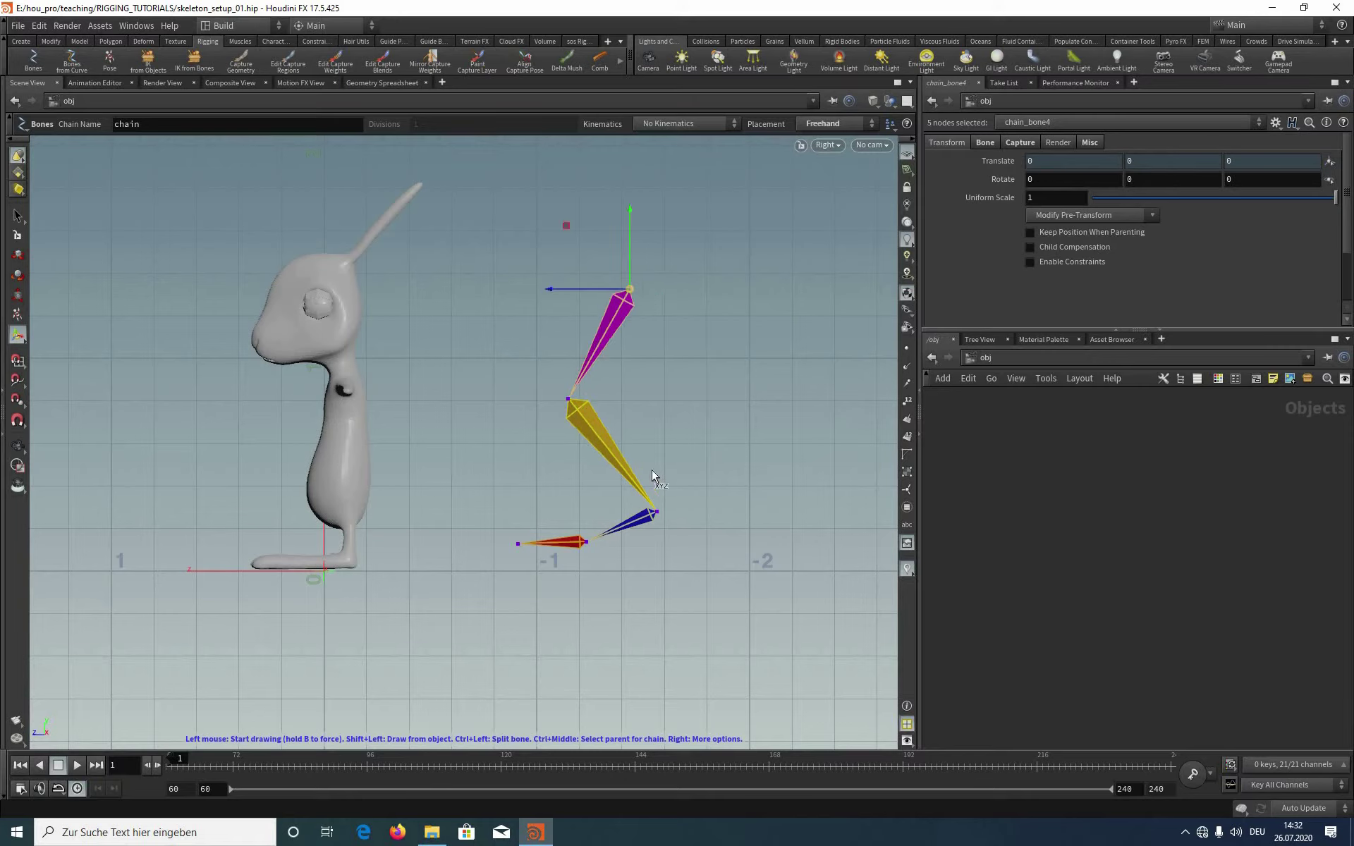
mouse_move(653, 512)
left_mouse_down()
mouse_move(635, 486)
mouse_move(632, 512)
left_mouse_up()
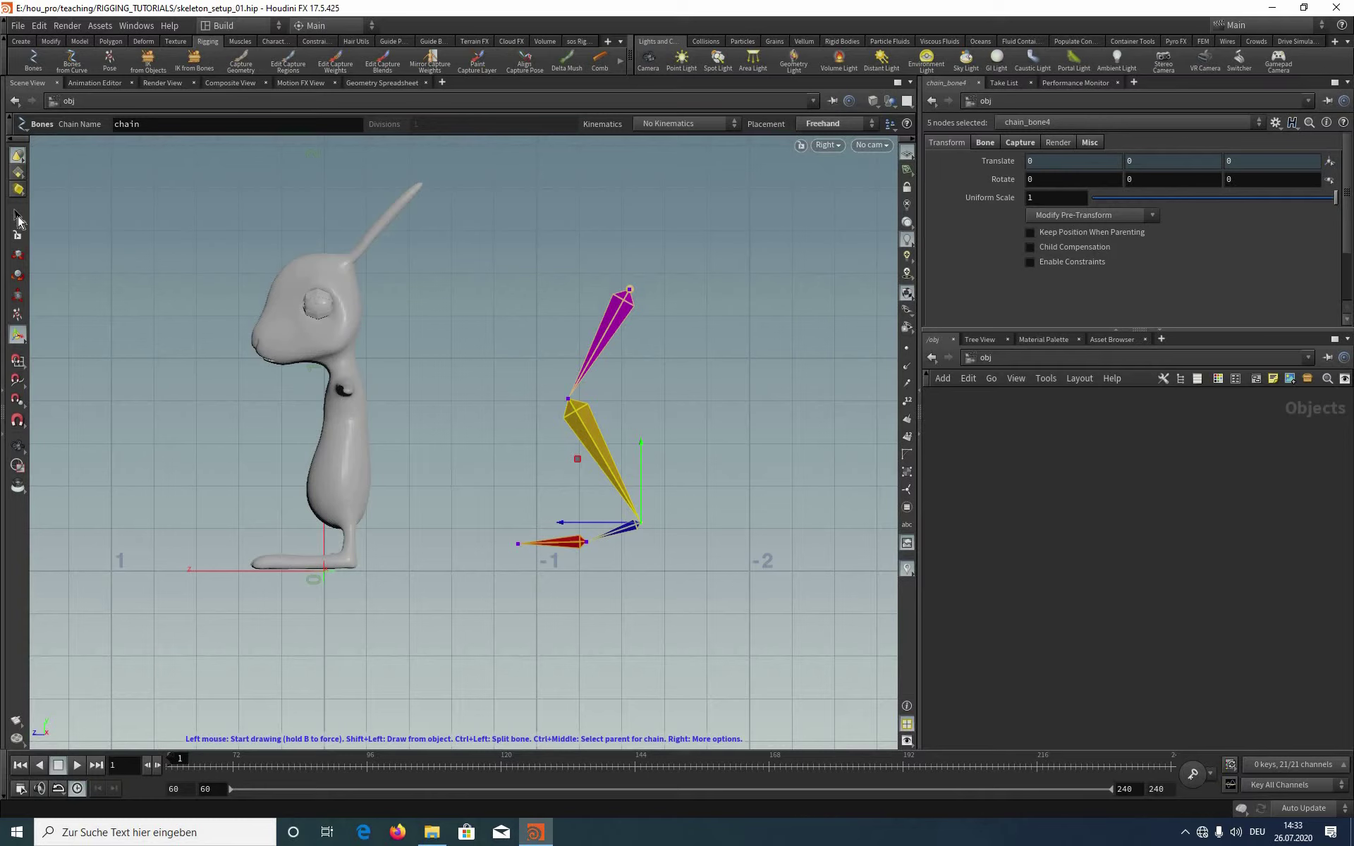
left_click(17, 216)
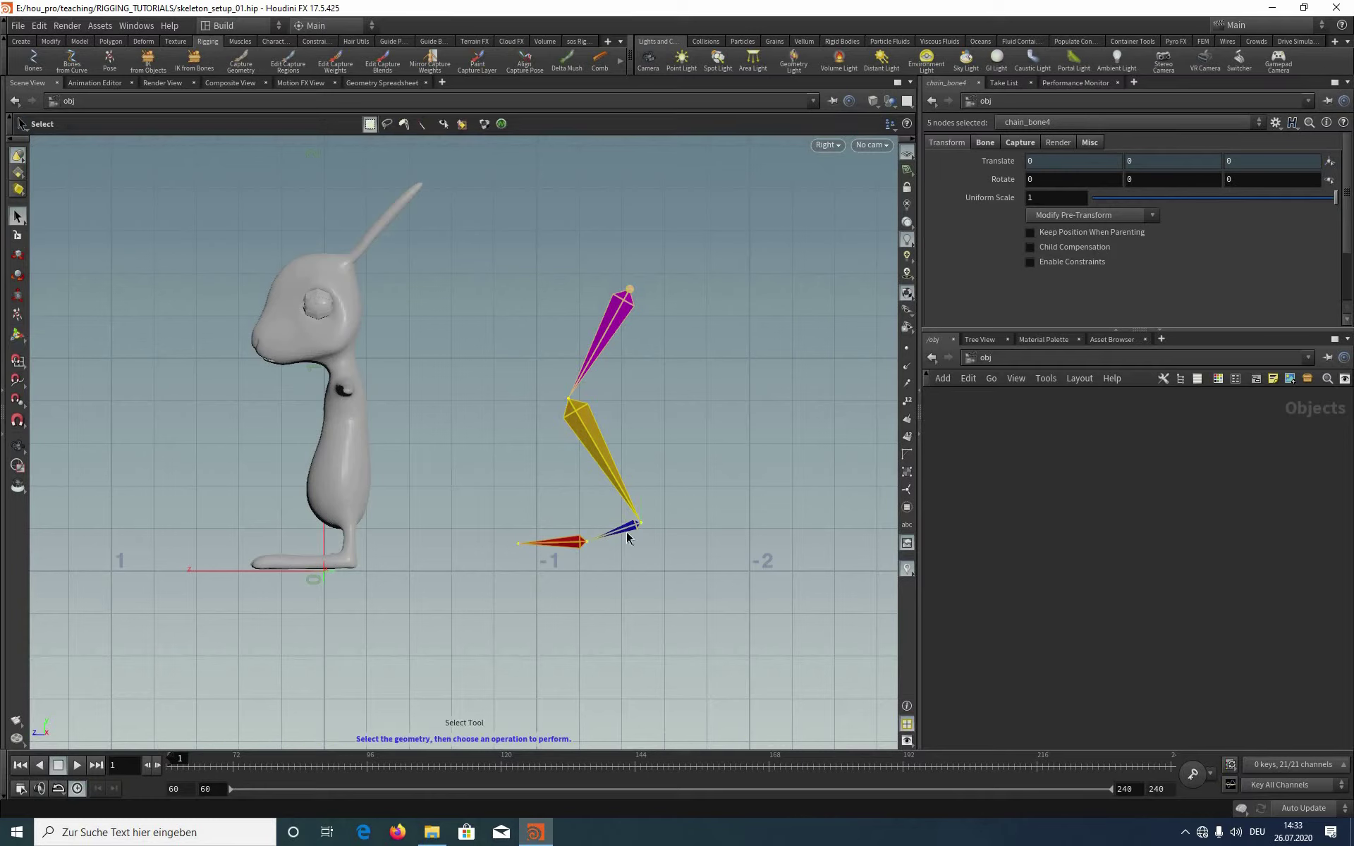
Step: Select the chain's root and first bone in the perspective view and show their Rotate handle
left_click(828, 144)
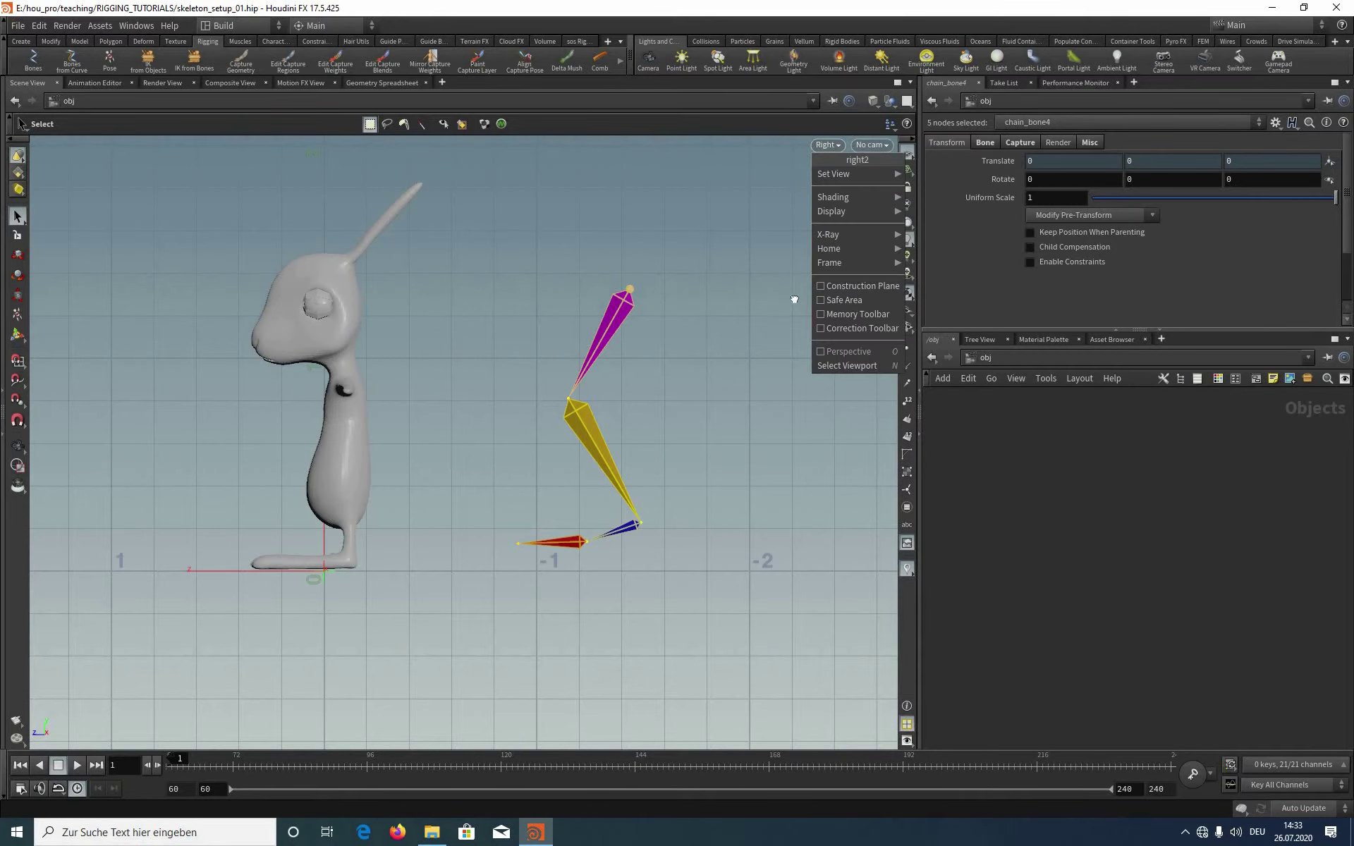
key("space")
middle_click_drag(719, 340, 501, 305)
right_click_drag(501, 306, 501, 401)
left_click_drag(522, 254, 649, 427)
key("Escape")
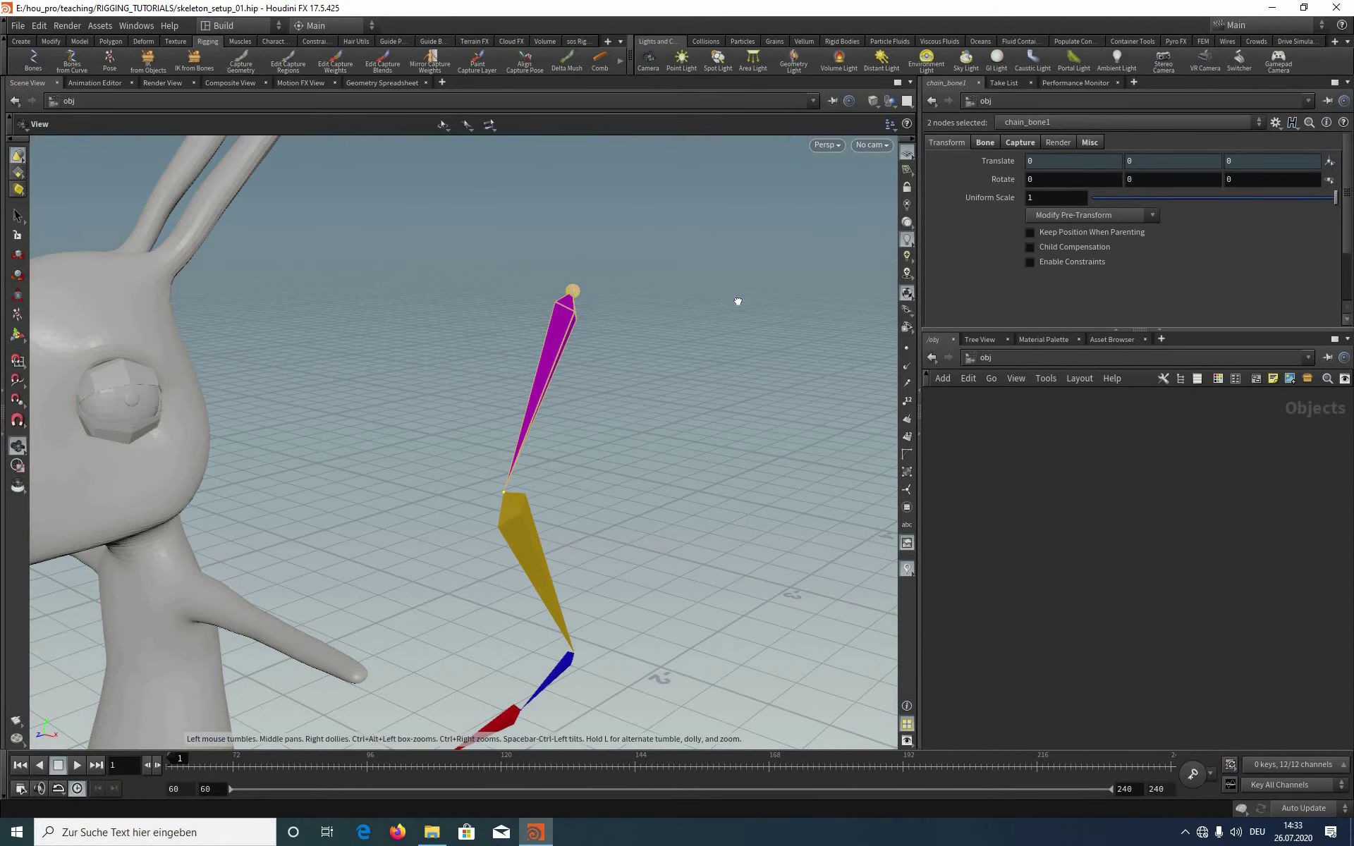
left_click_drag(734, 299, 846, 726)
key("r")
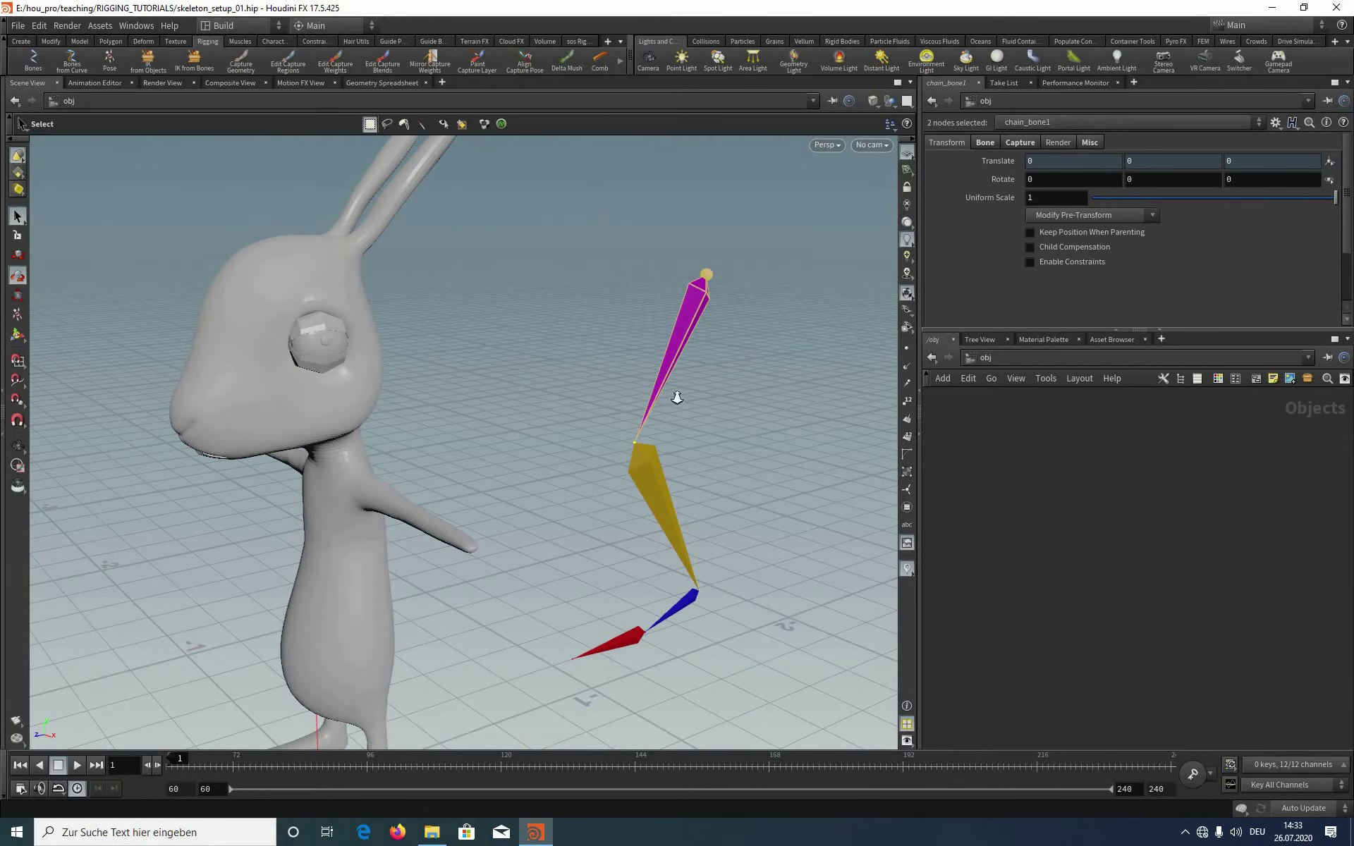
left_click_drag(578, 350, 482, 404)
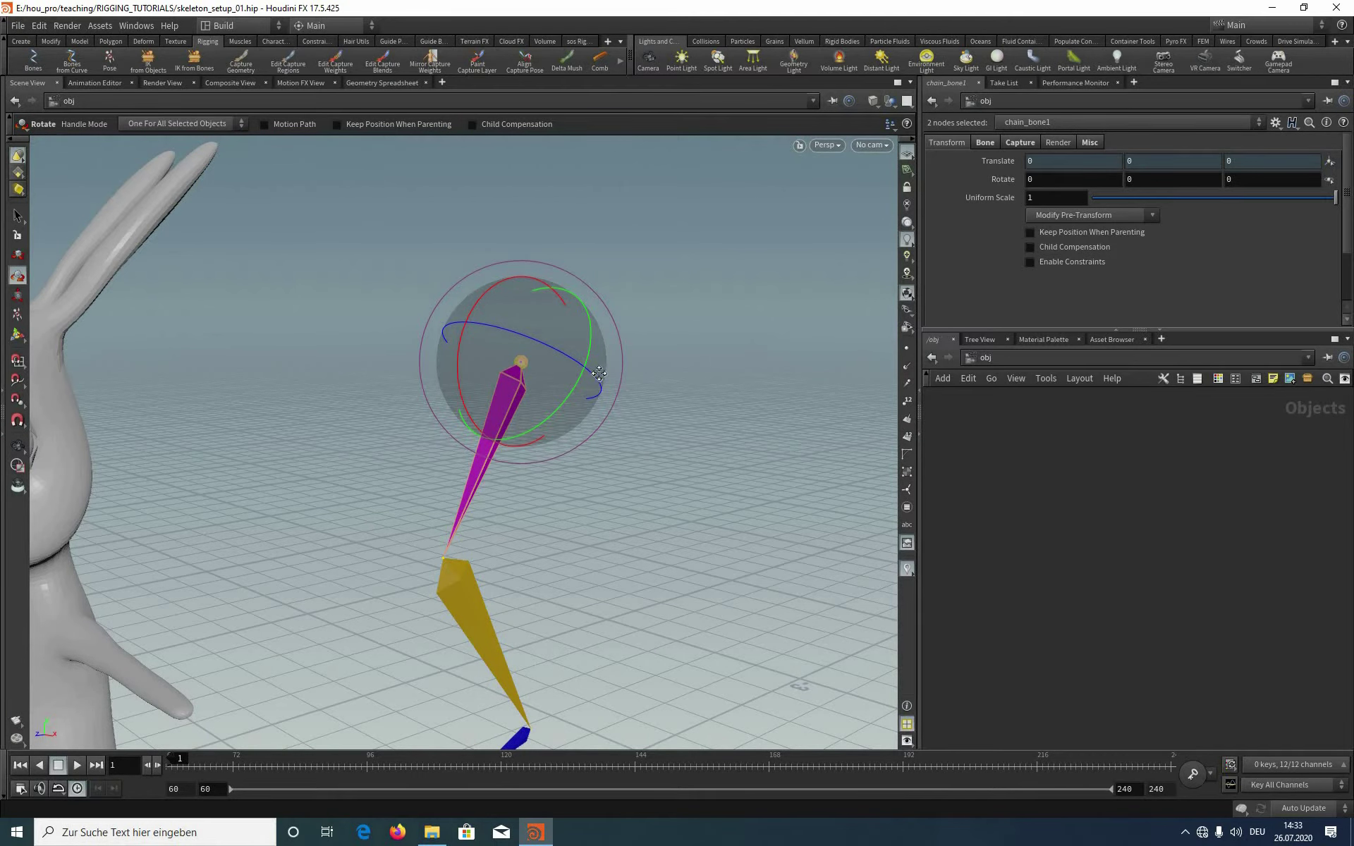
key("Escape")
Step: Select chain_root1 and all four chain bones in the network and delete them
left_click_drag(515, 424, 1204, 482)
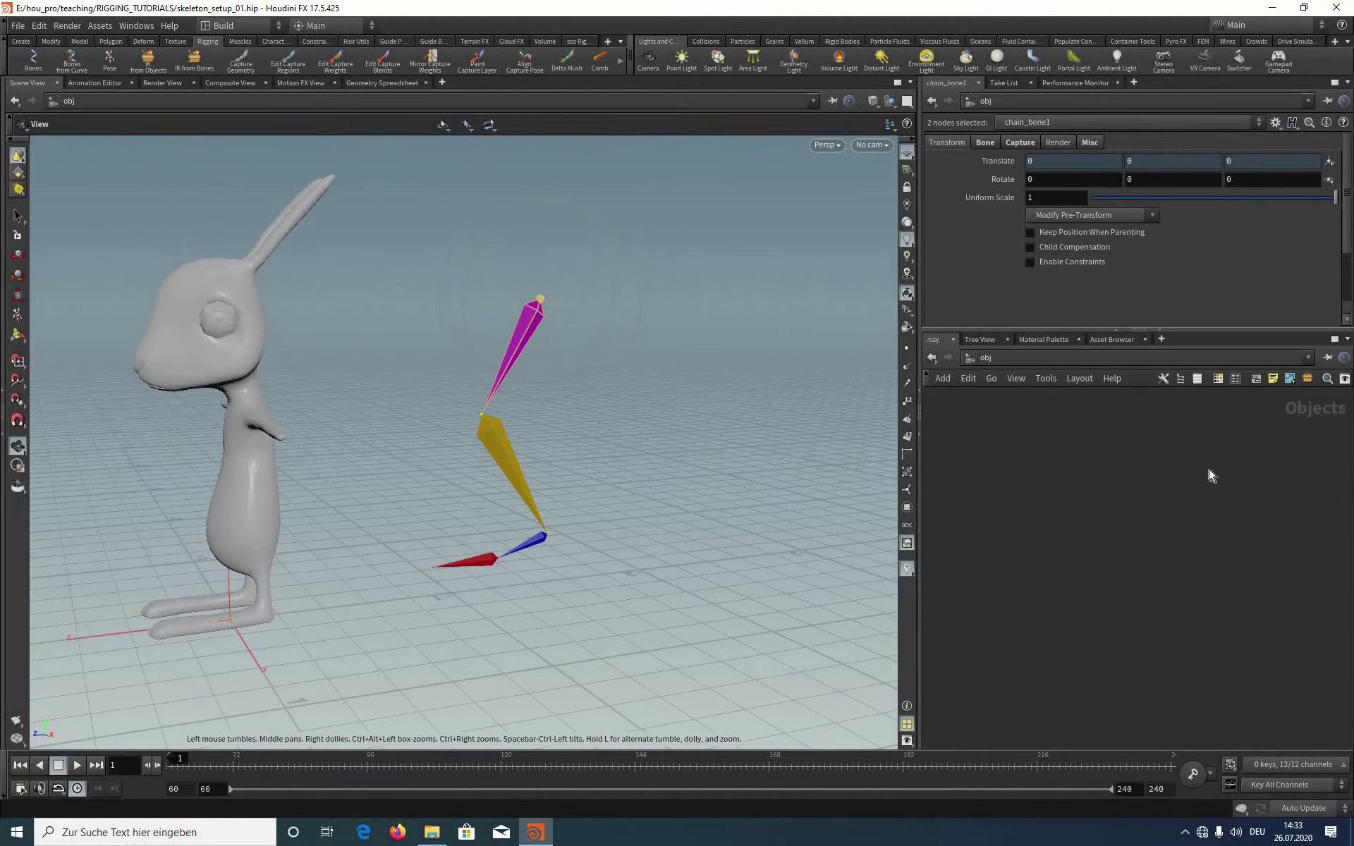
right_click_drag(1213, 571, 1200, 477)
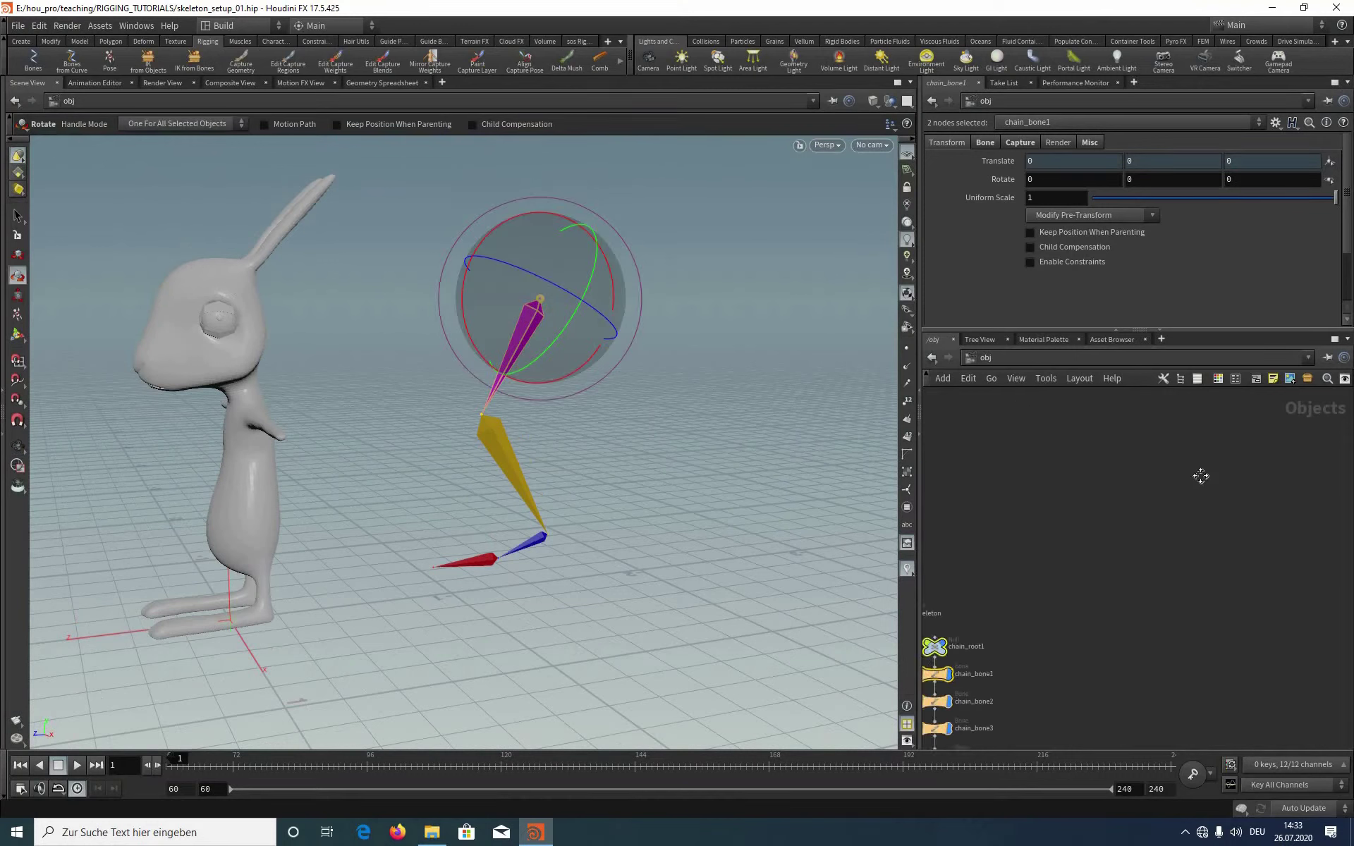
middle_click_drag(1200, 477, 1118, 483)
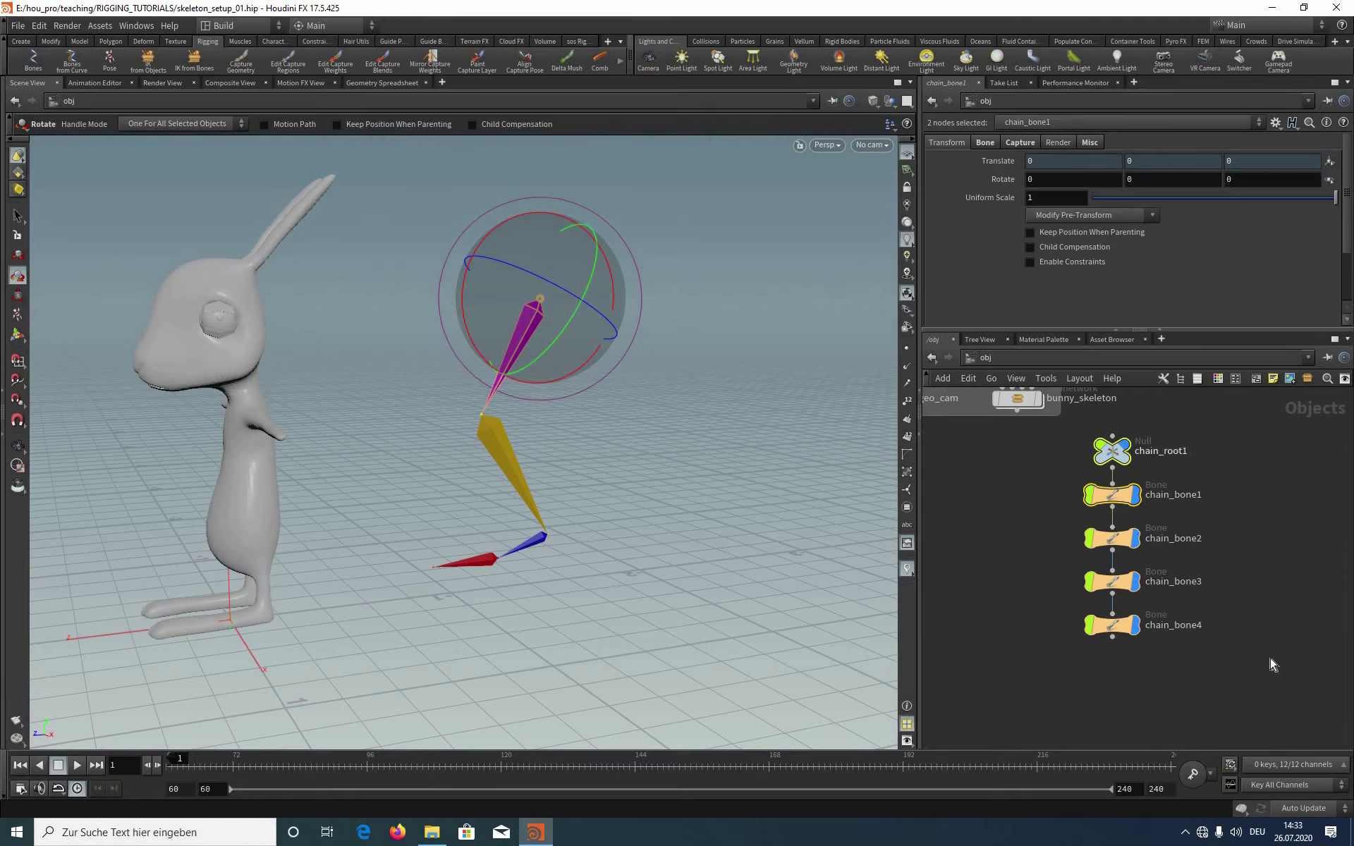
left_click_drag(1250, 645, 1054, 427)
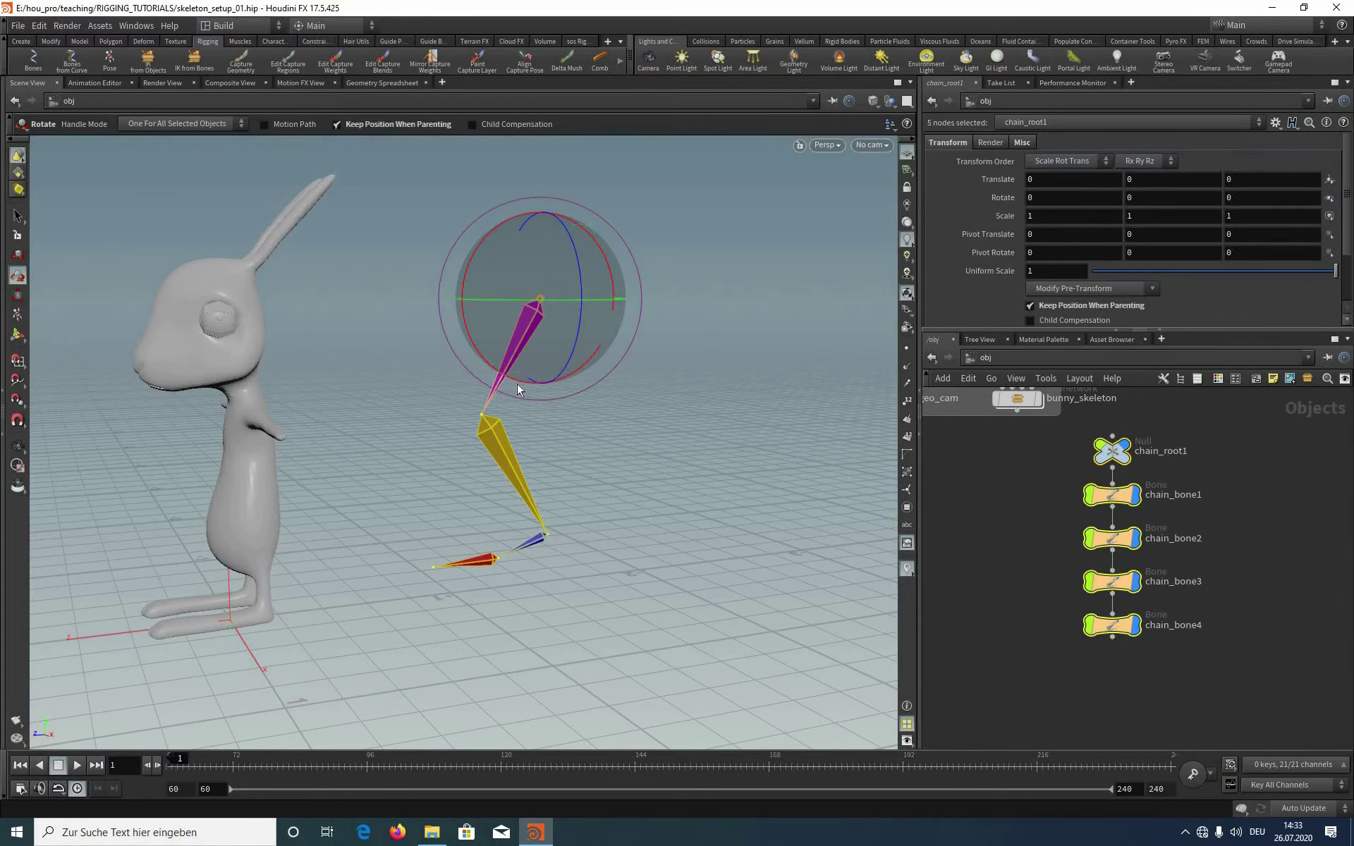
key("Delete")
Step: Show the whole bunny in the Right viewport
left_click_drag(753, 290, 596, 308)
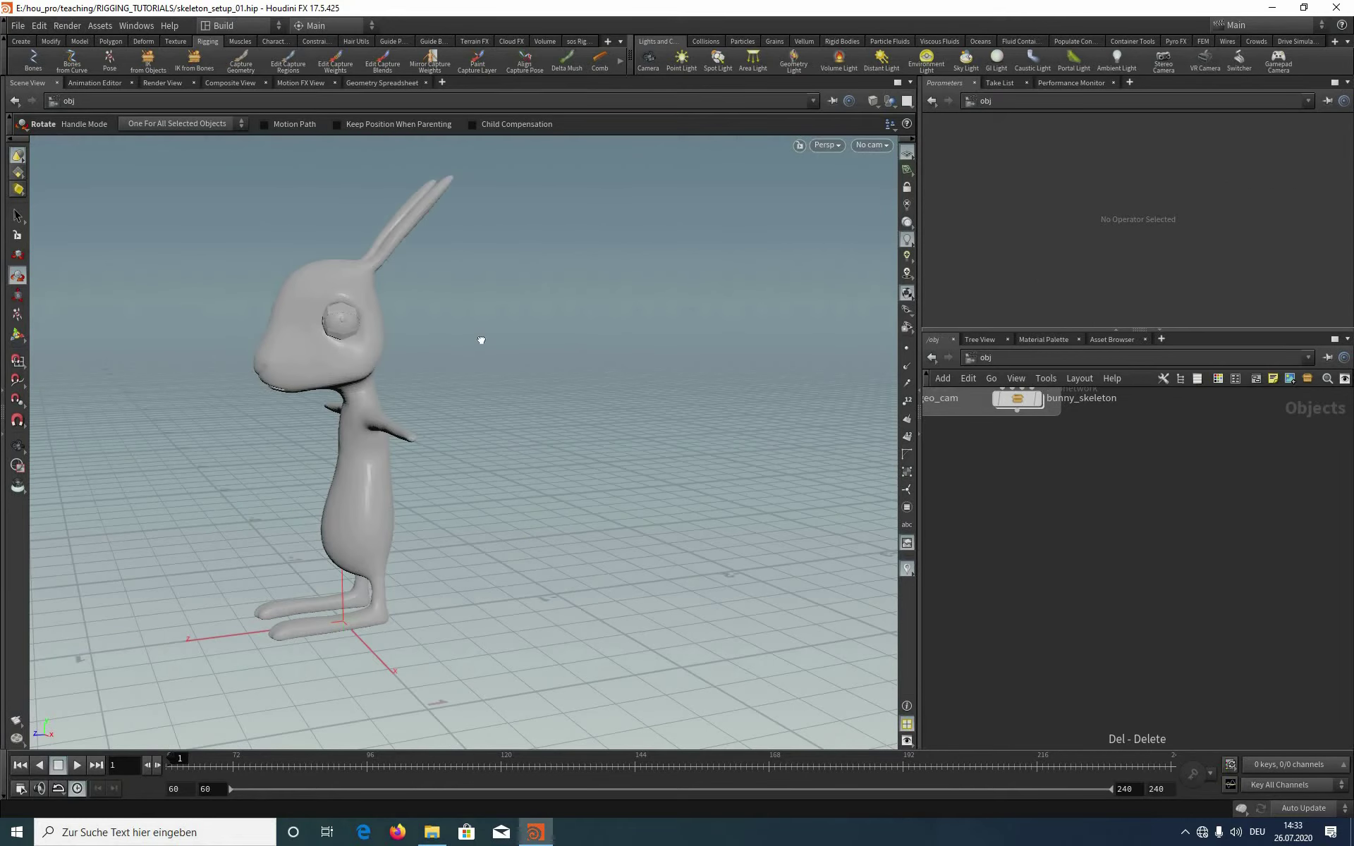
left_click_drag(404, 497, 376, 333)
key("r")
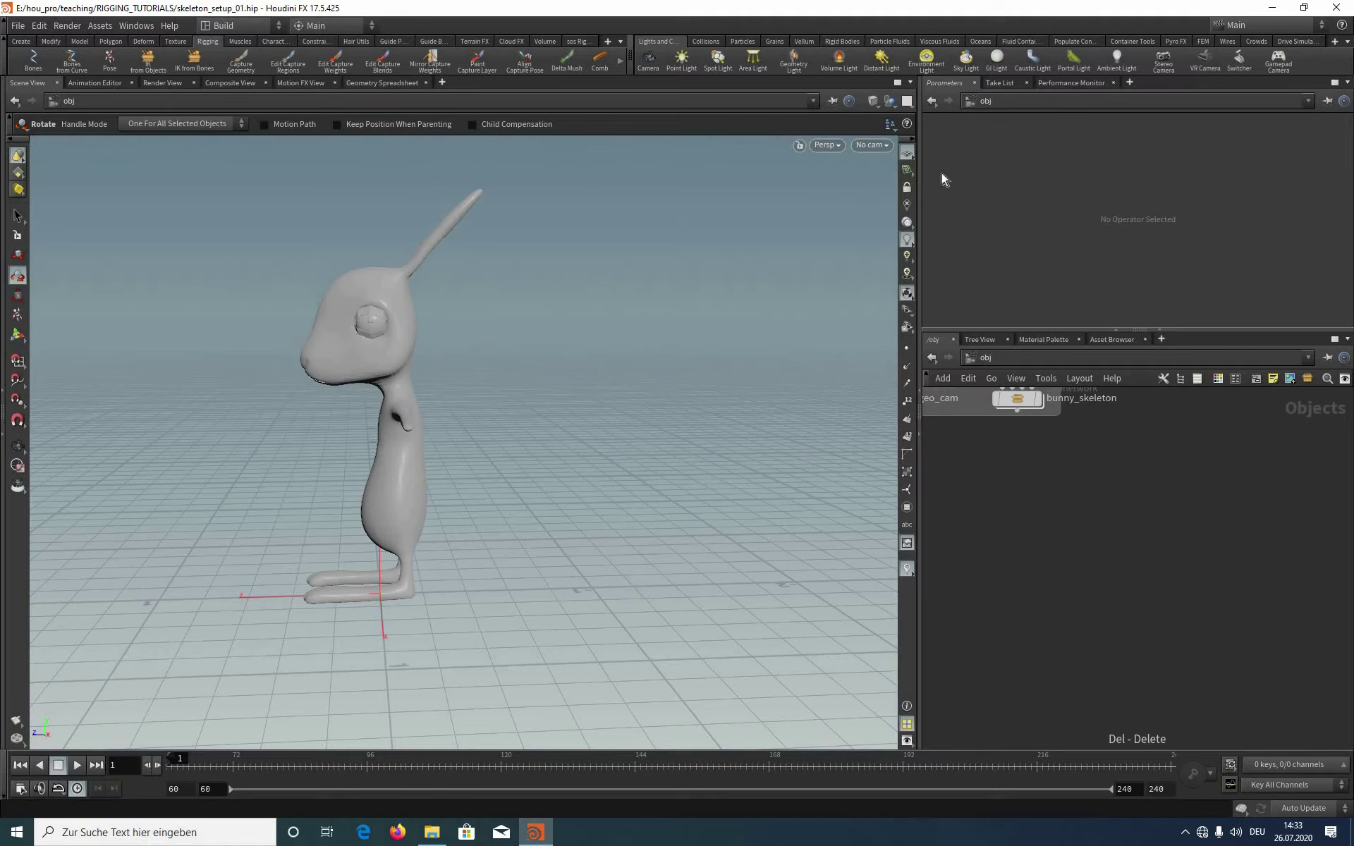
left_click(827, 144)
mouse_move(855, 174)
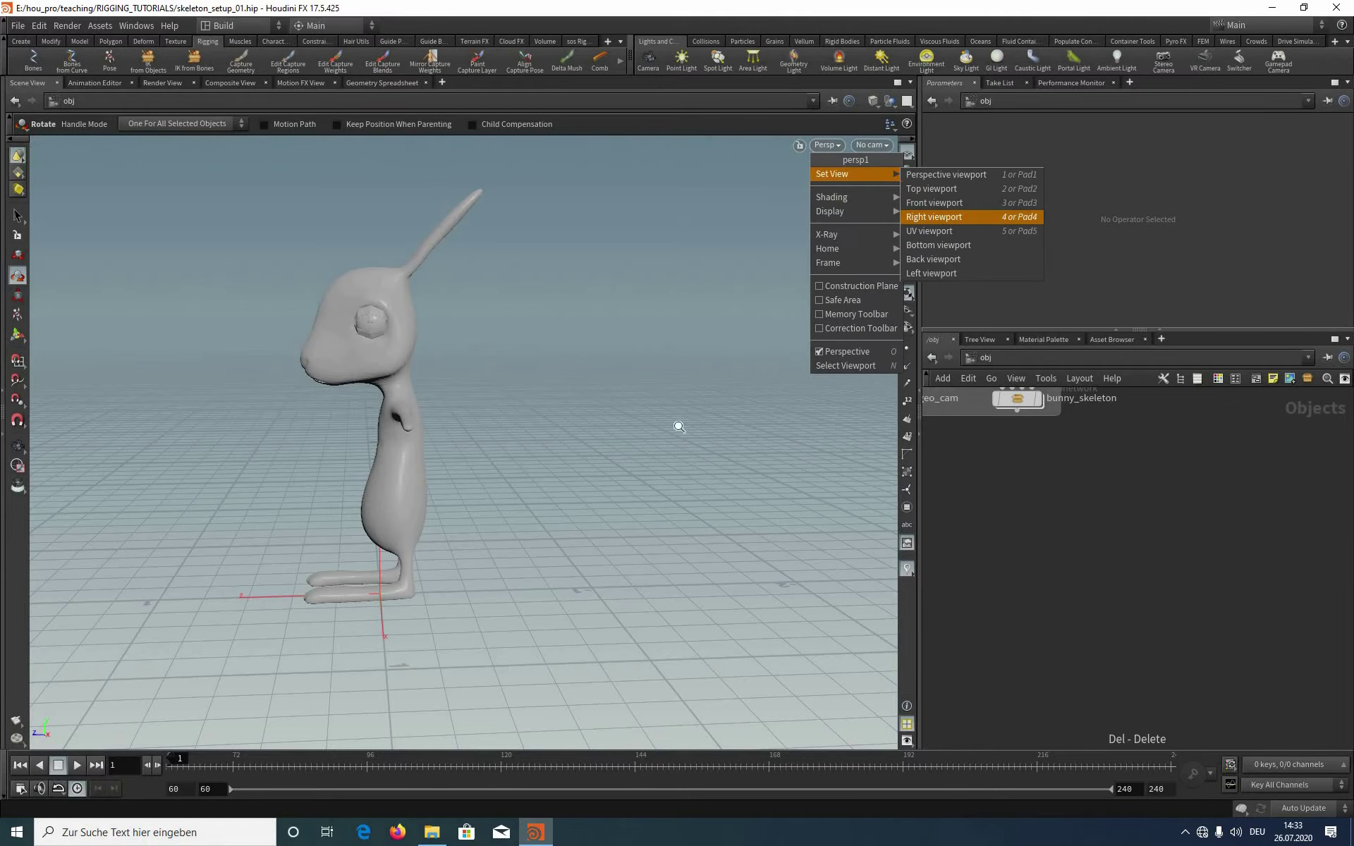
left_click(934, 216)
key("space")
middle_click_drag(644, 547, 665, 544)
scroll(665, 544, "up", 1)
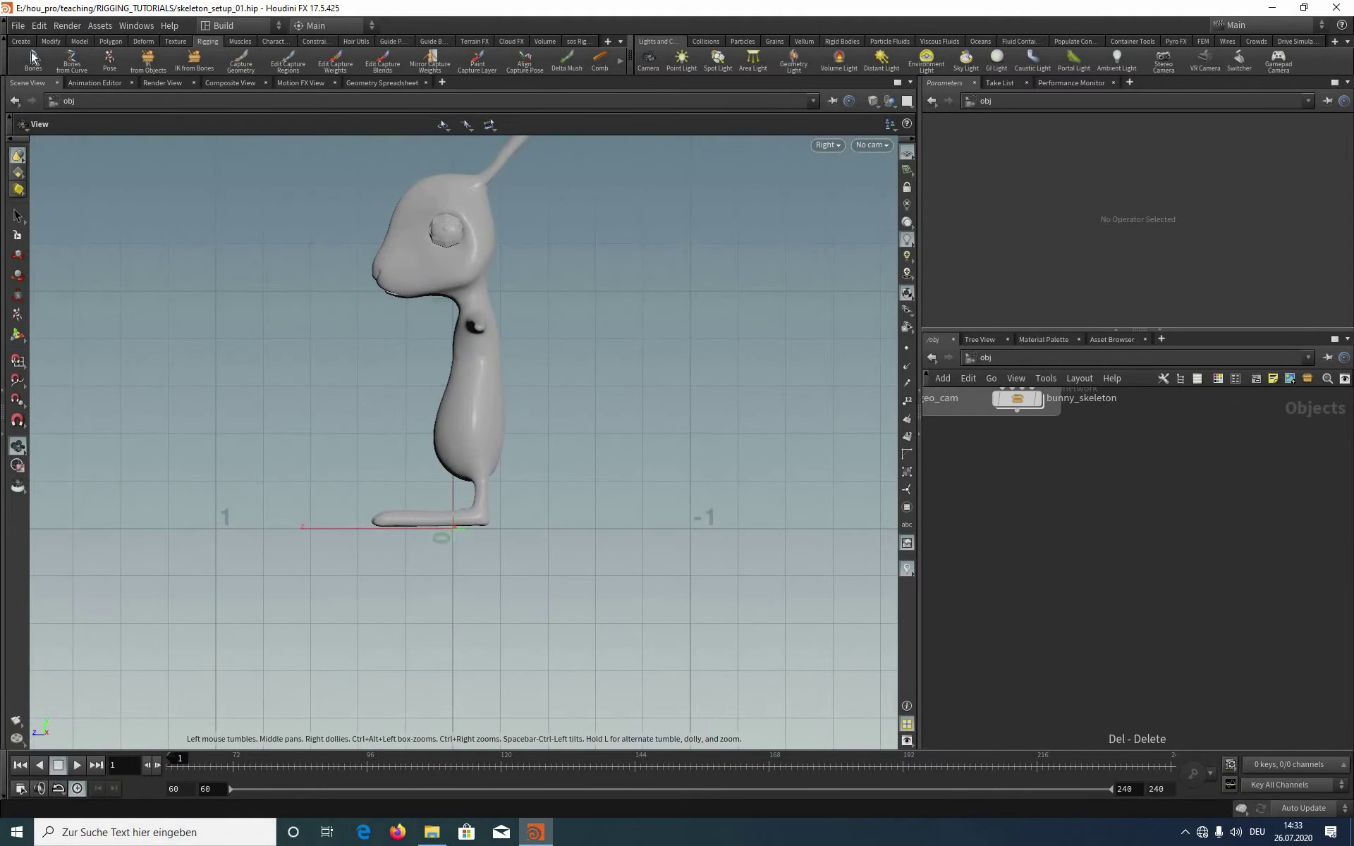
middle_click_drag(654, 310, 652, 419)
scroll(653, 420, "up", 1)
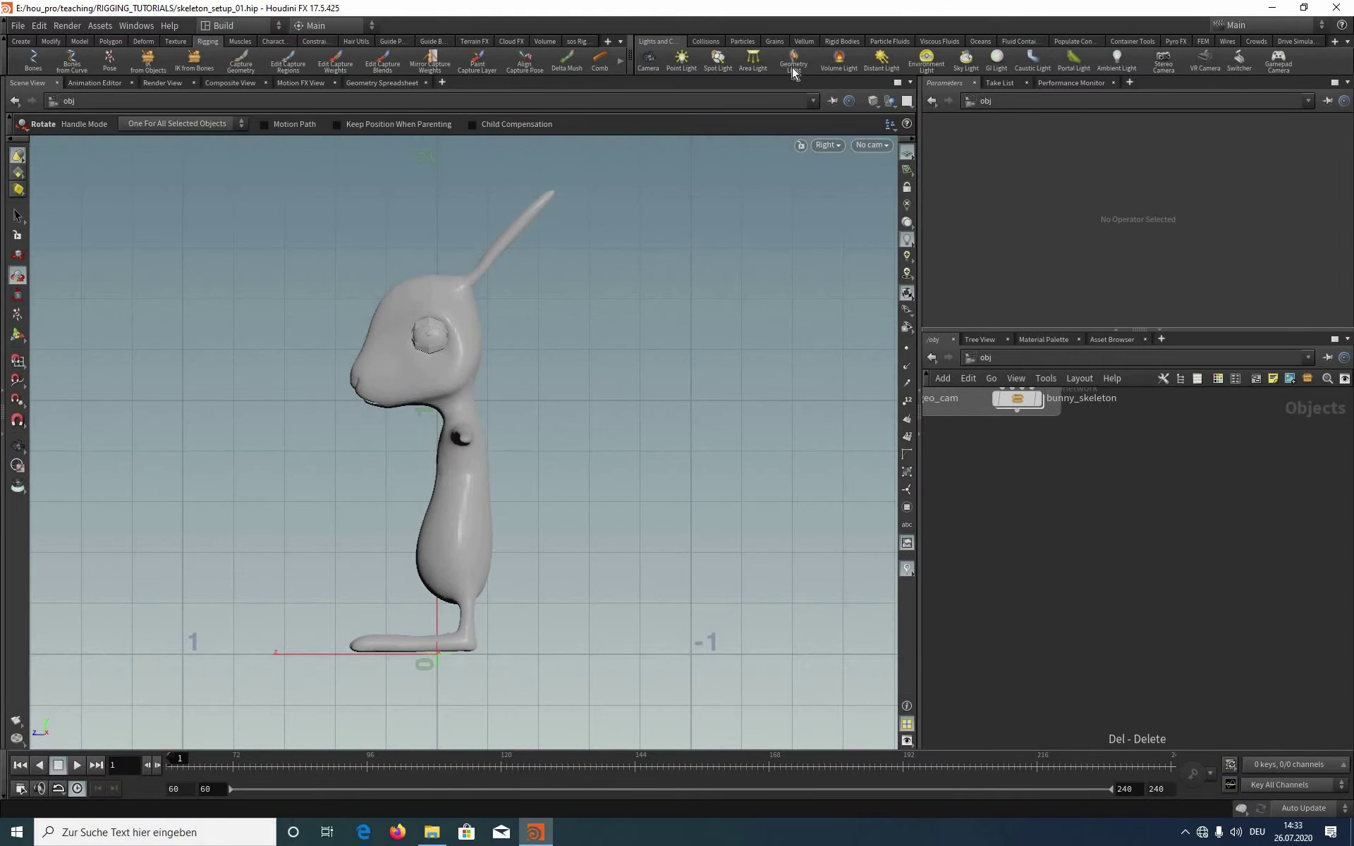
Step: Draw a five-bone chain with the Bones tool from the bunny's pelvis through spine and neck to the top of the head
left_click(33, 60)
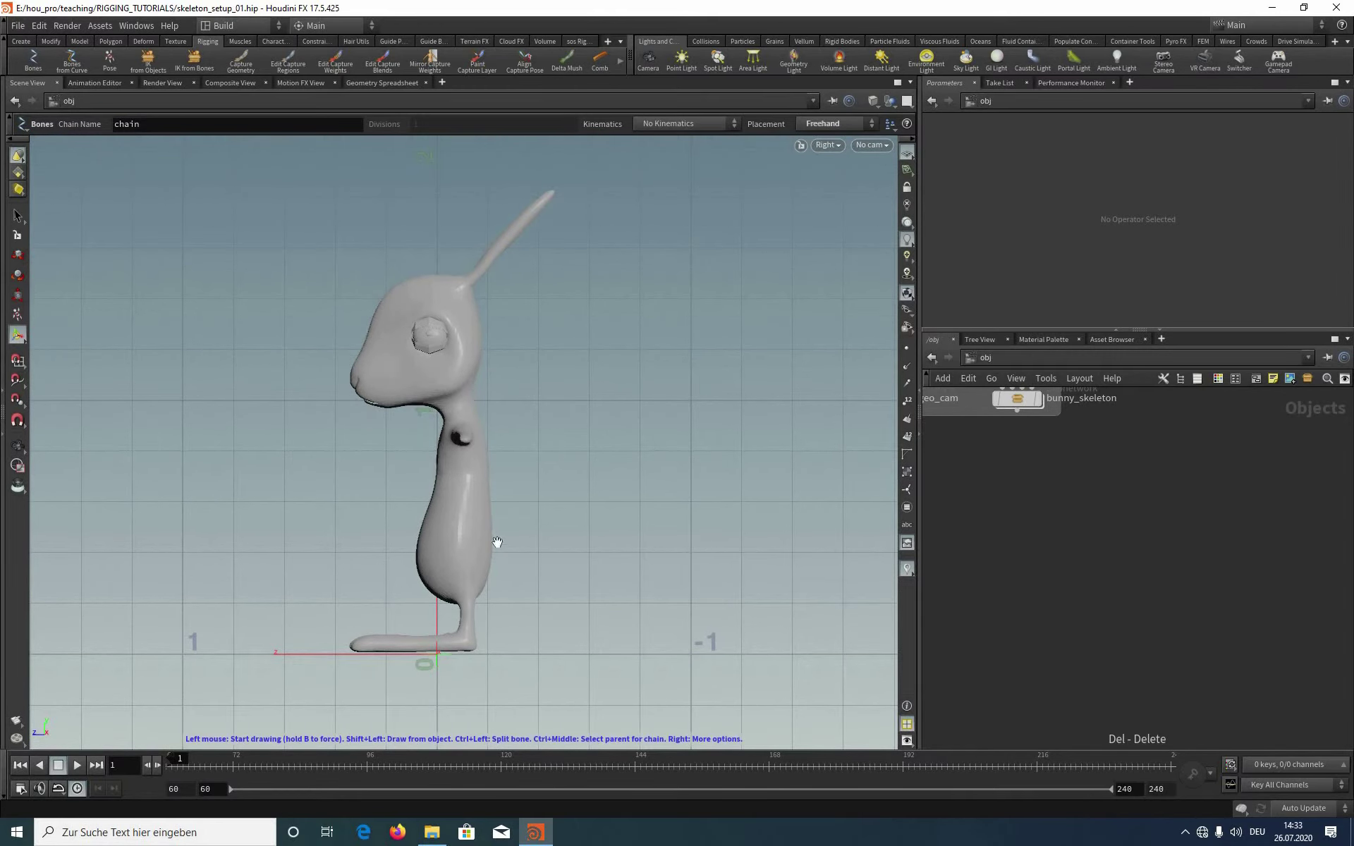
key("Escape")
scroll(443, 598, "up", 3)
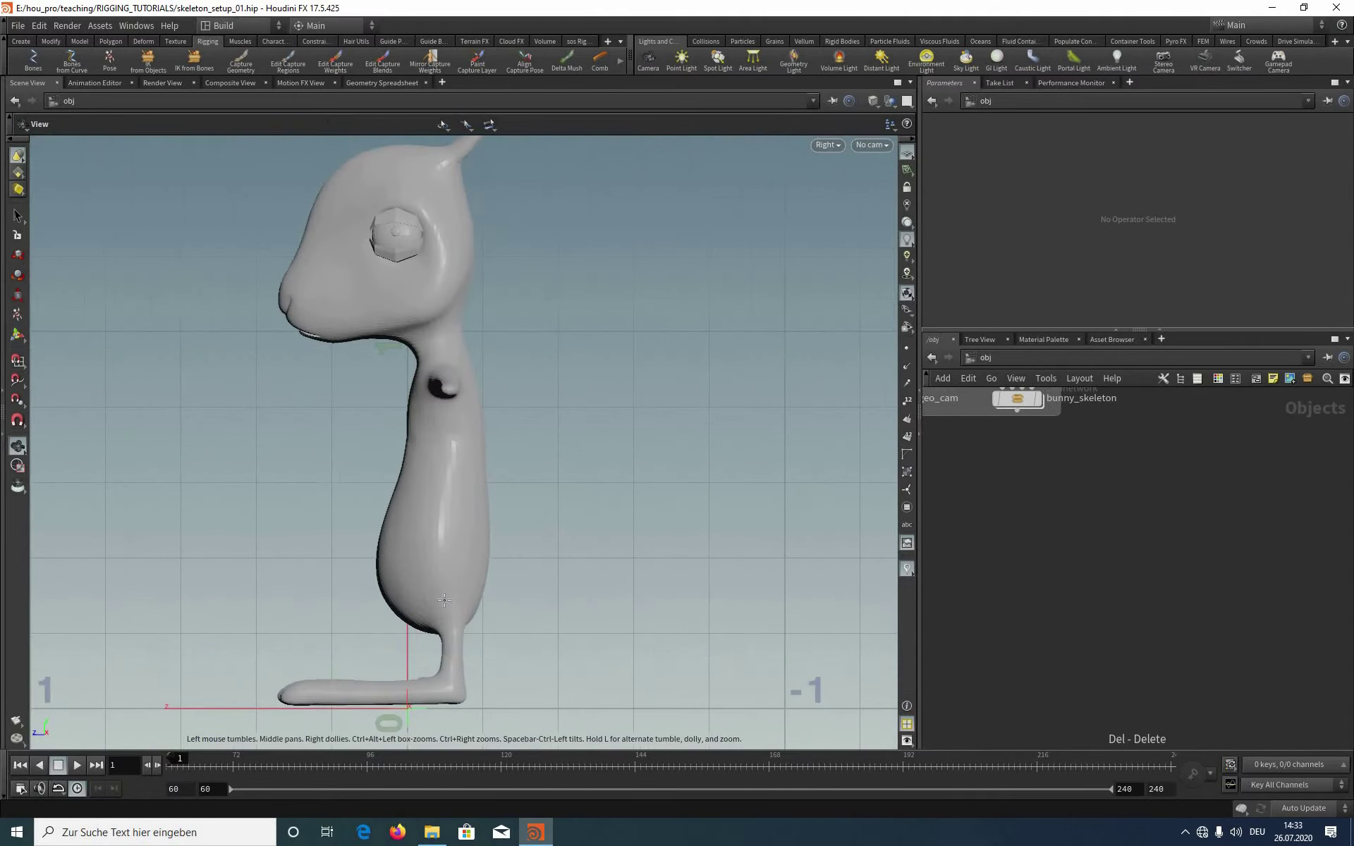
key("q")
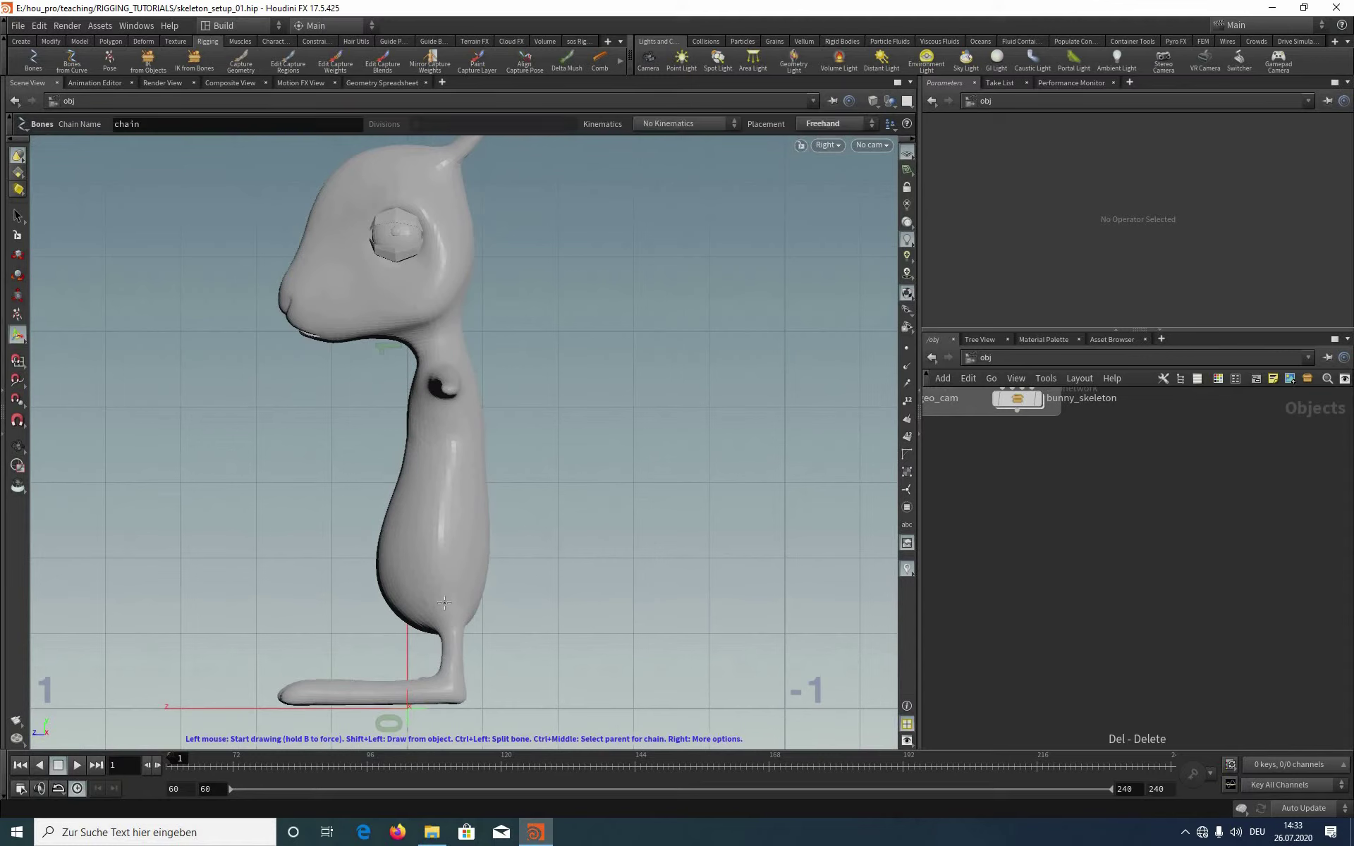
left_click(452, 513)
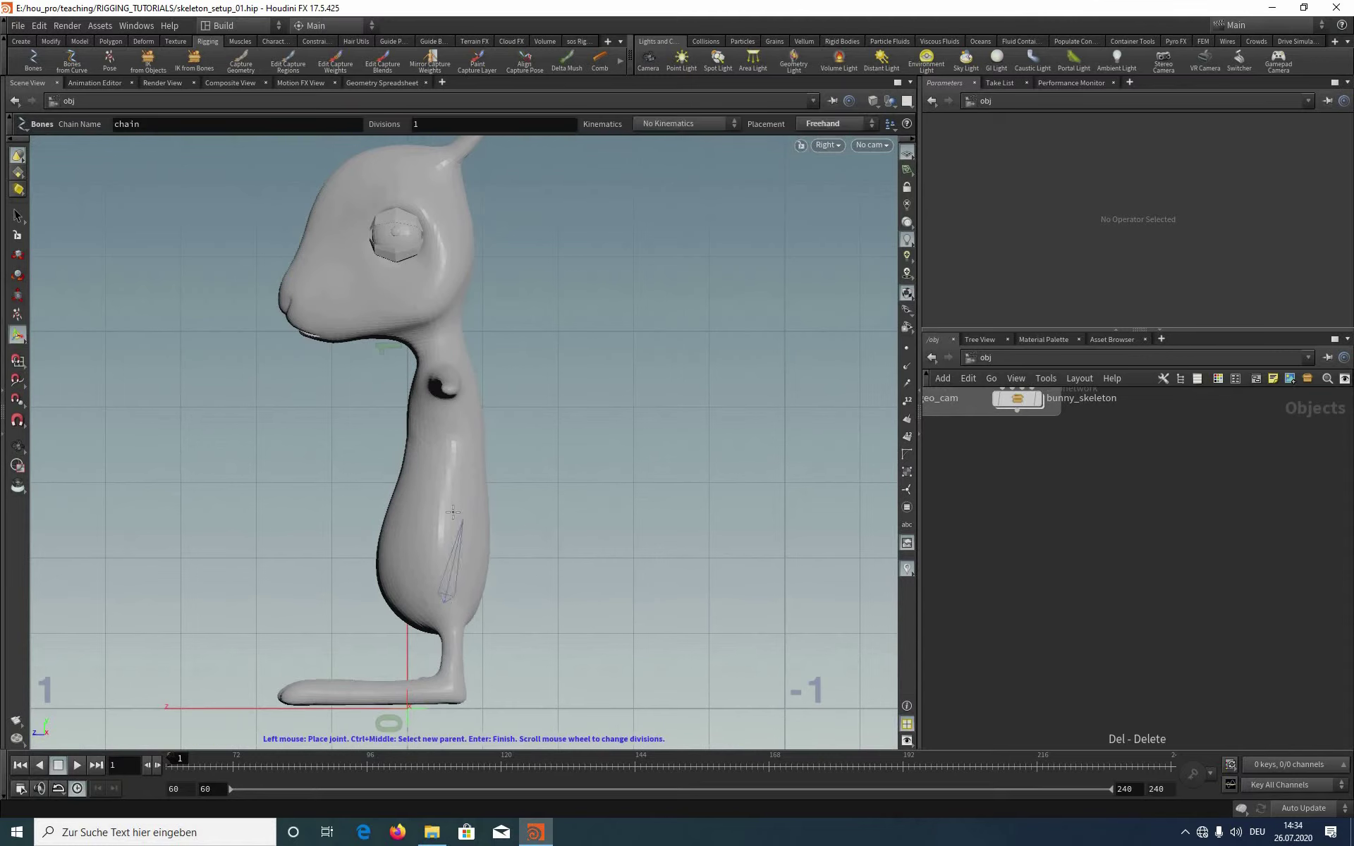
left_click(455, 430)
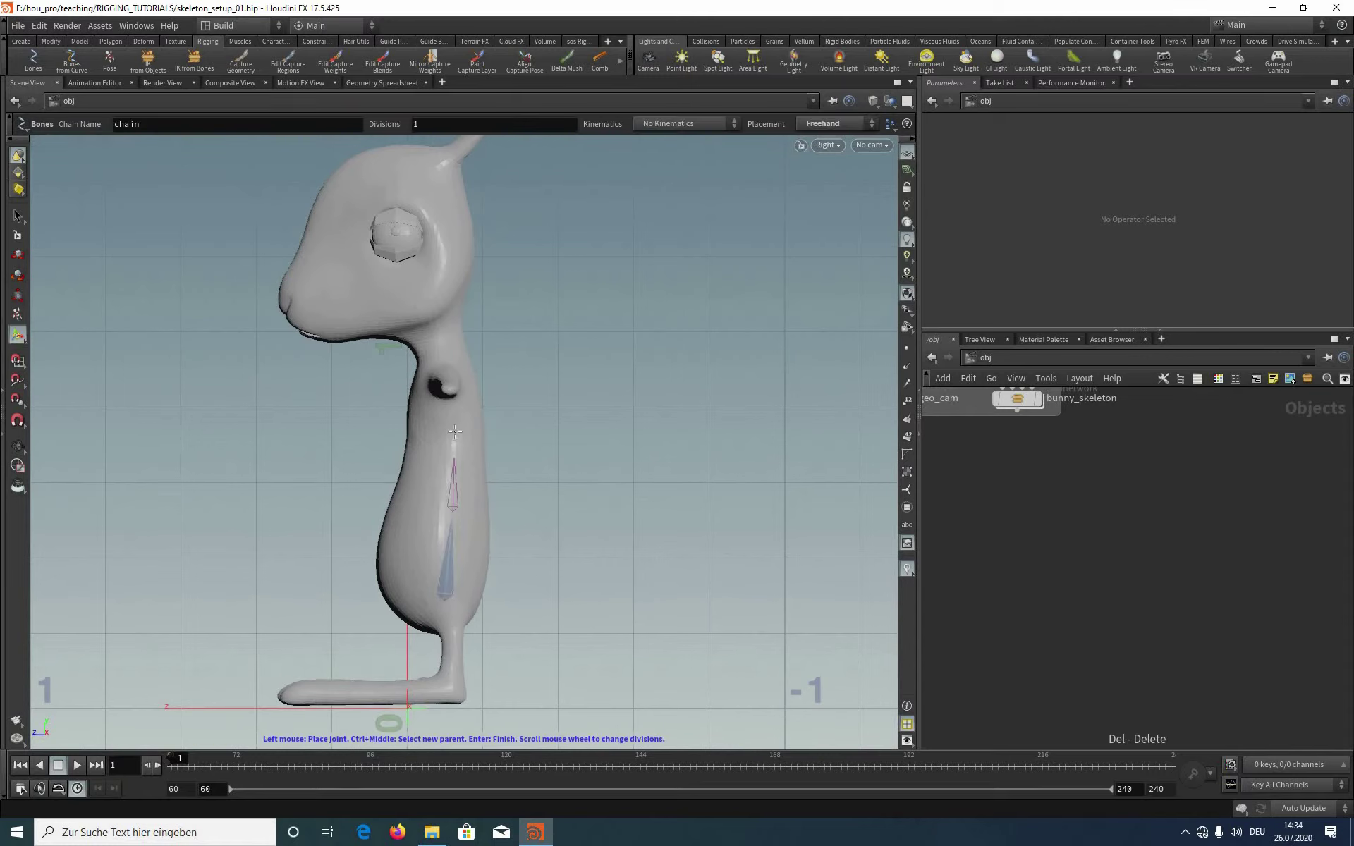
left_click(441, 354)
middle_click_drag(410, 270, 461, 384, "alt")
left_click(405, 270)
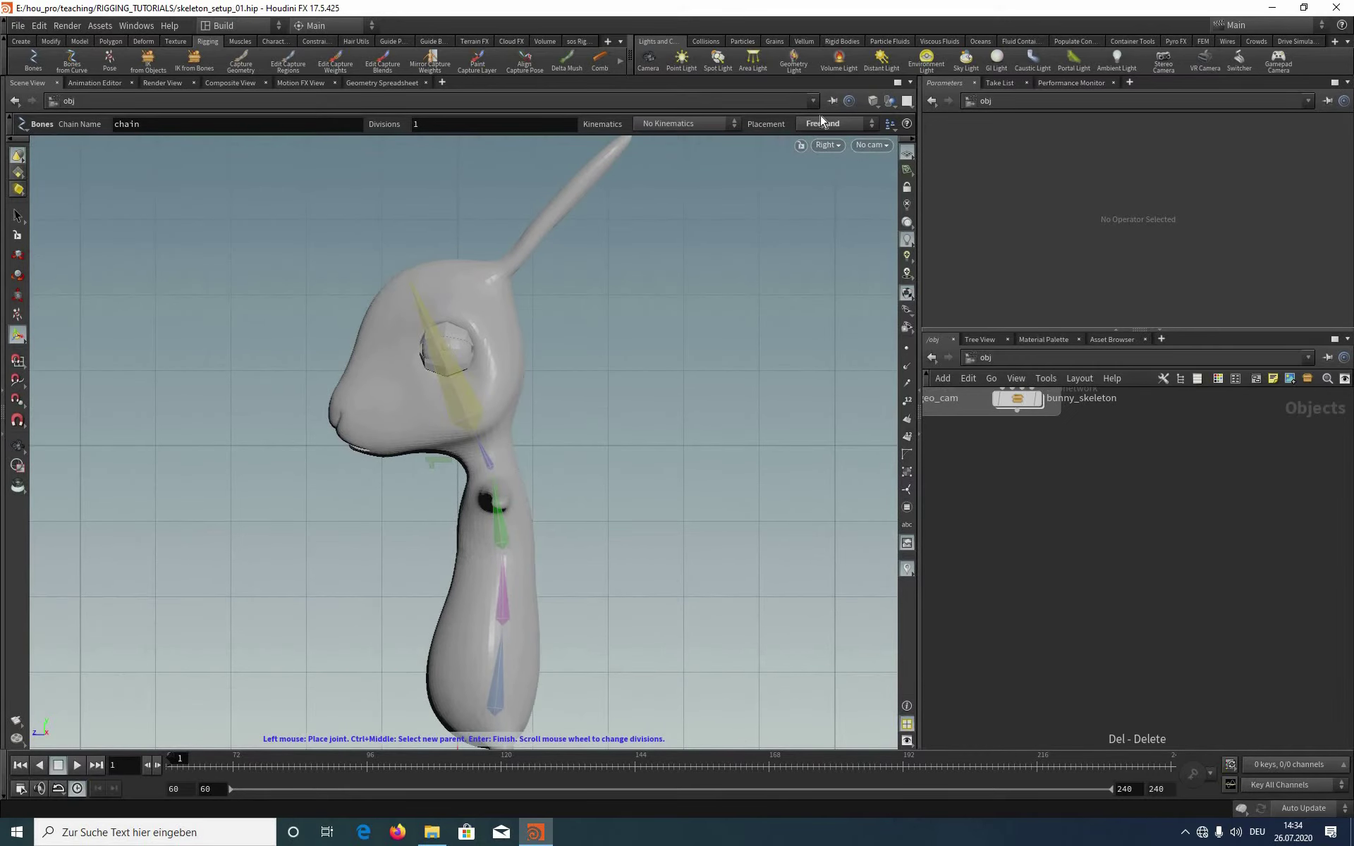
key("Return")
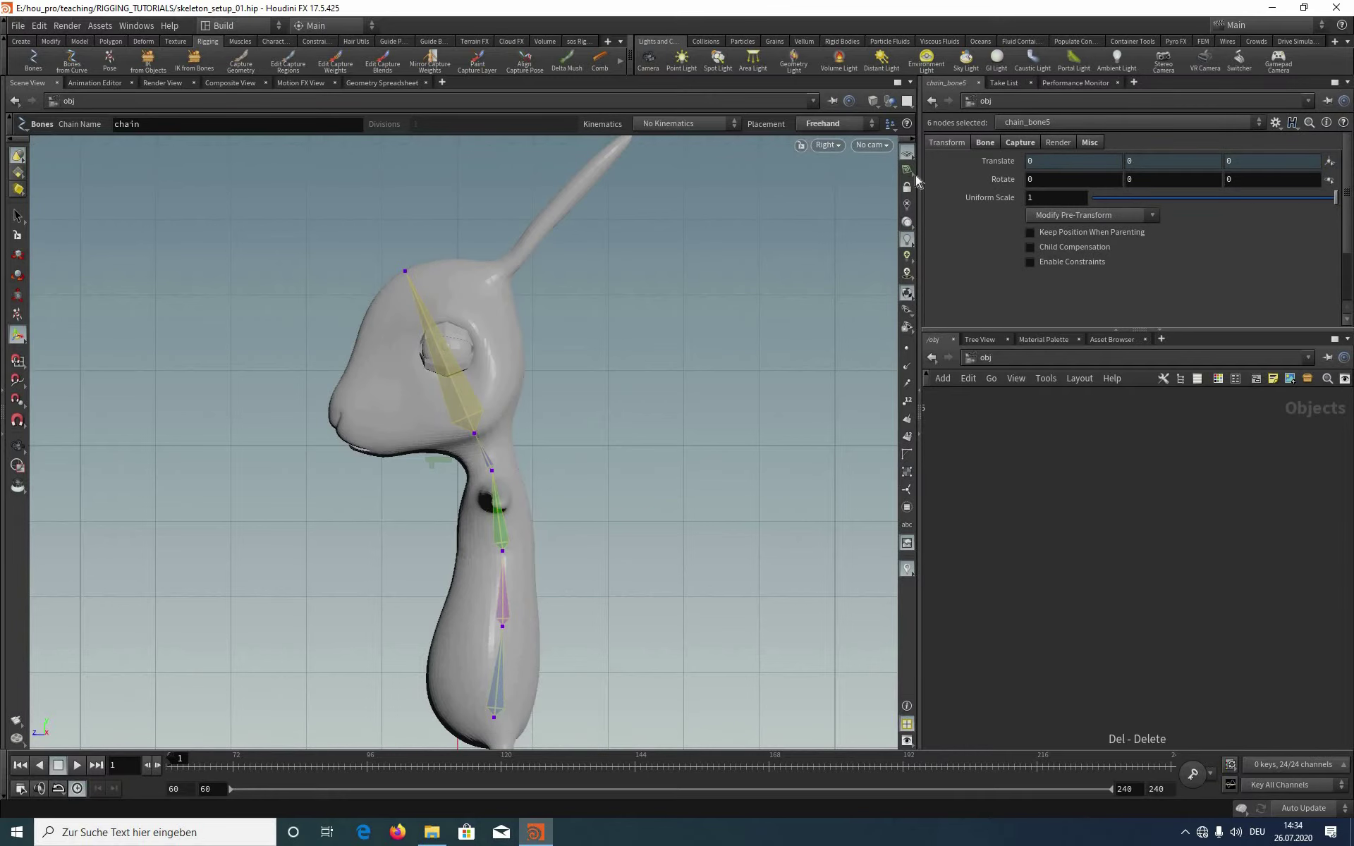
Step: Examine the new spine and head chain in the perspective viewport and its root and bone nodes in the network
left_click(828, 145)
mouse_move(846, 175)
left_click(924, 176)
key("space+1")
left_click_drag(762, 468, 1278, 559)
middle_click_drag(1279, 559, 1079, 423)
key("h")
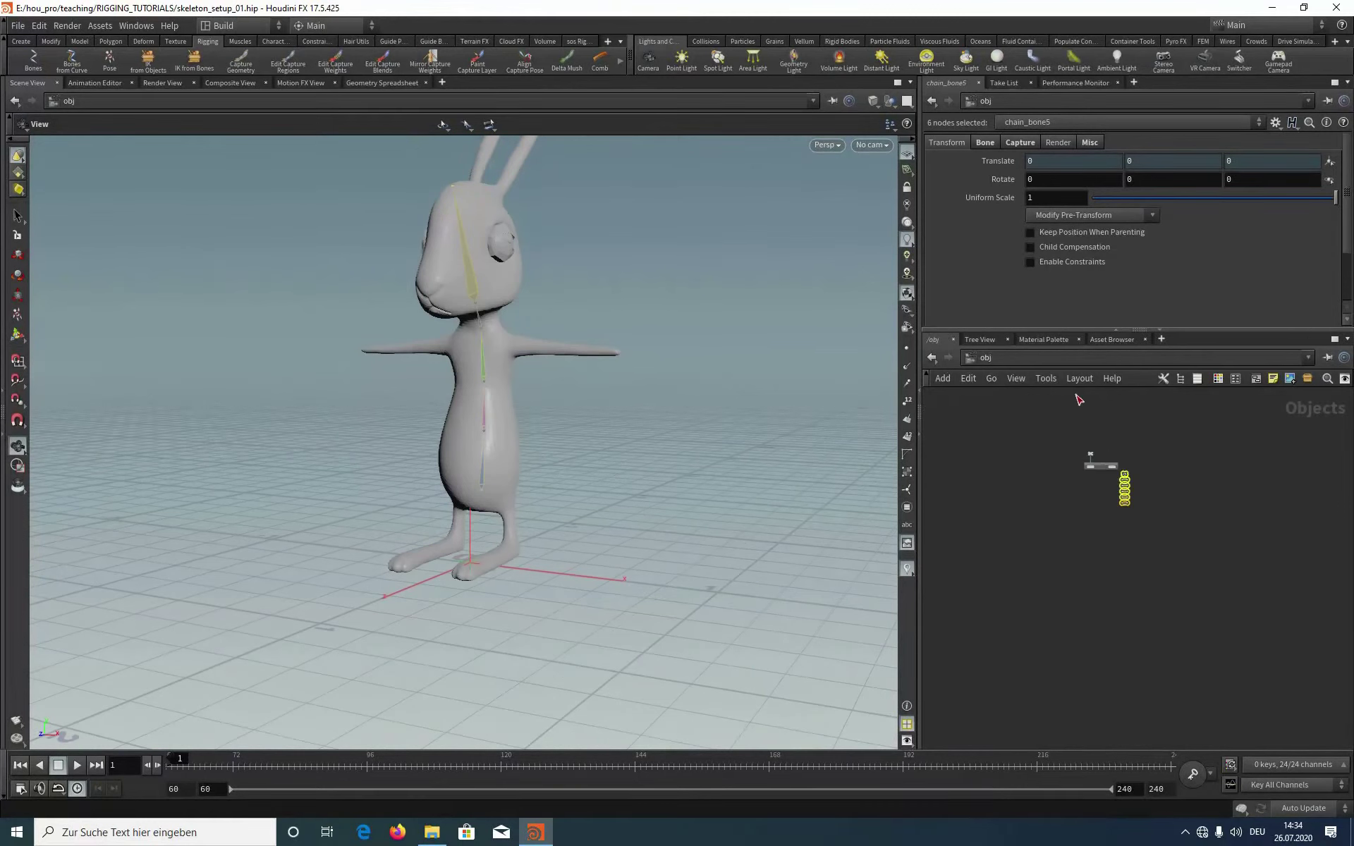
right_click_drag(1074, 443, 1001, 452)
middle_click_drag(1214, 501, 1347, 625)
middle_click_drag(1253, 480, 1244, 503)
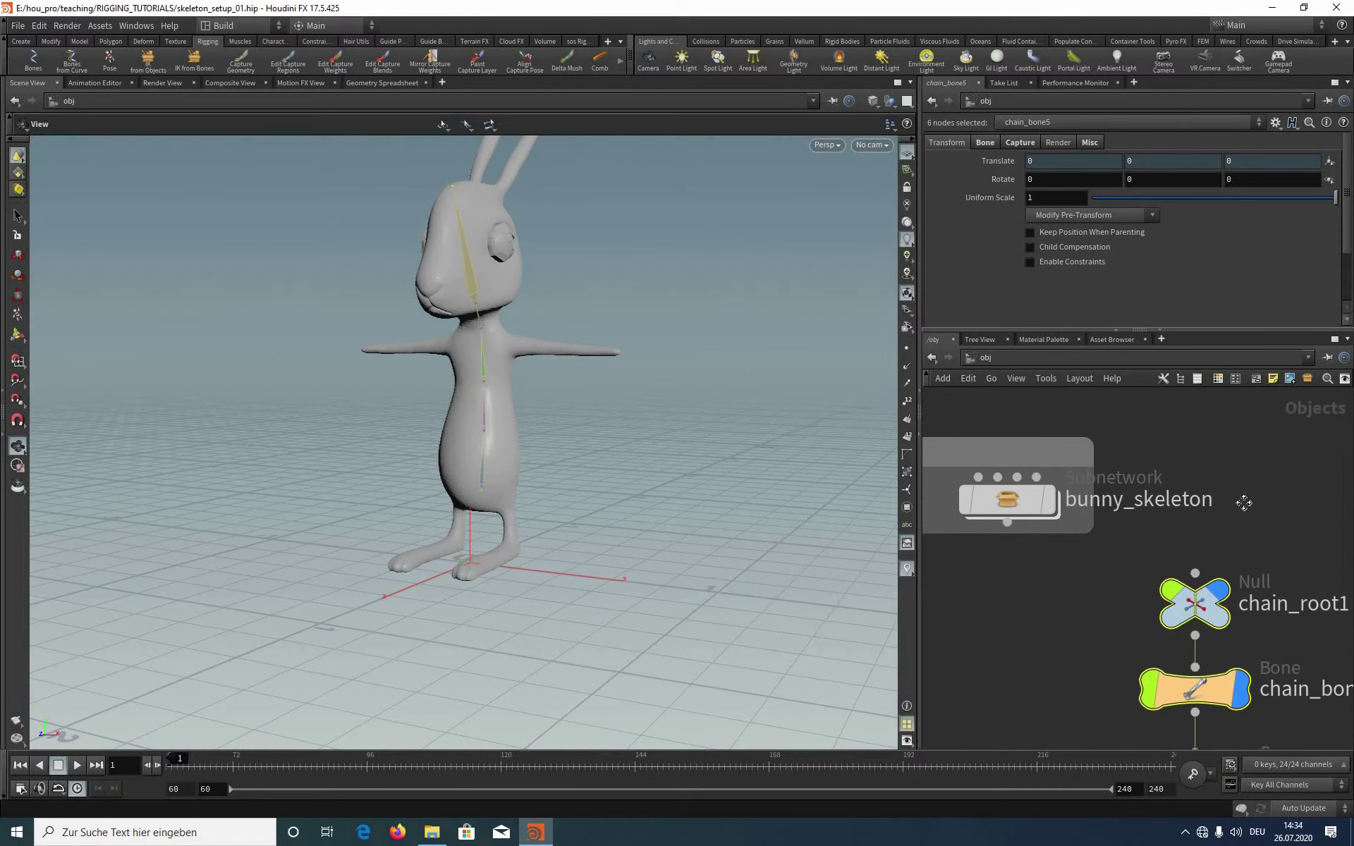
key("f")
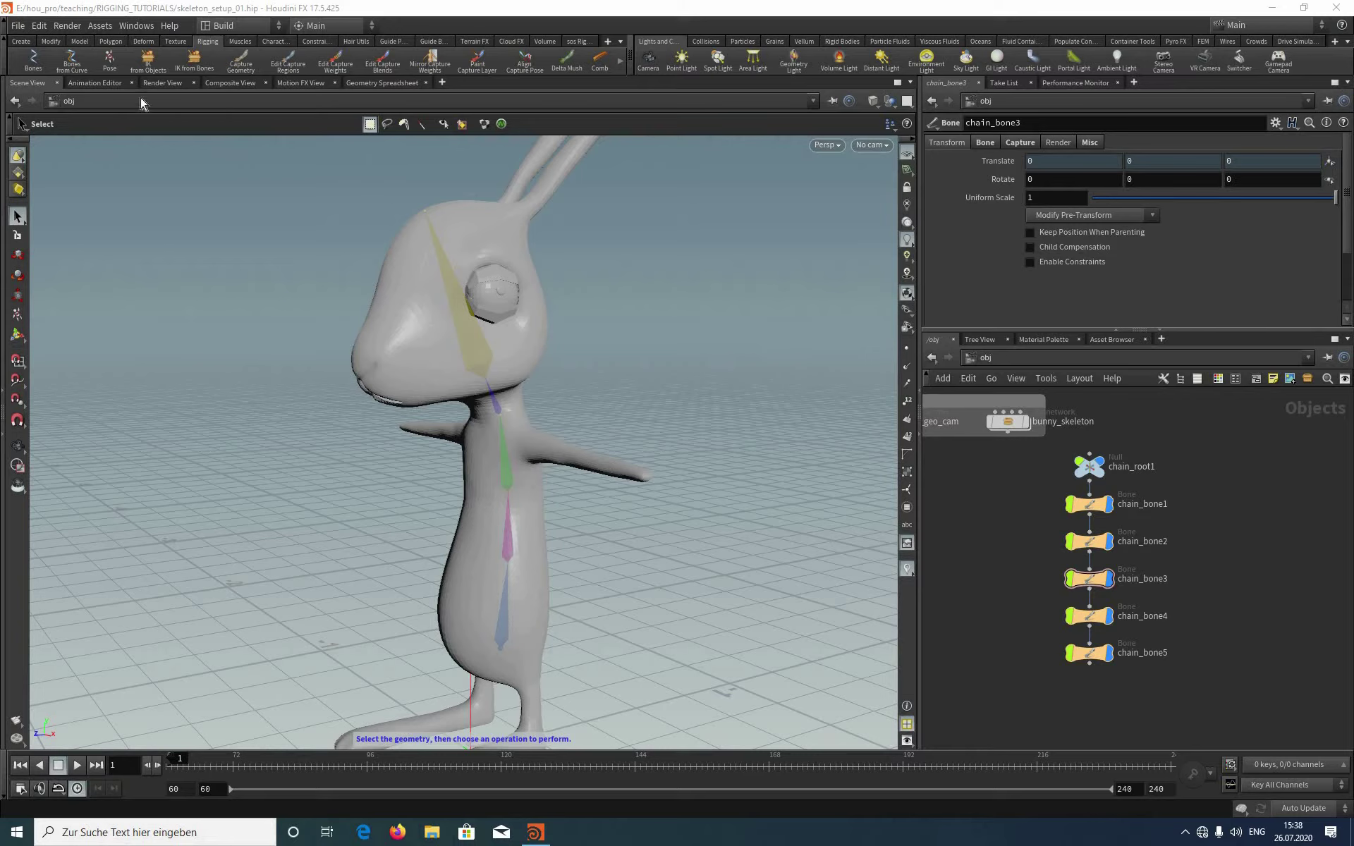
Step: Open the bone renaming script from the Python Source Editor in the external text editor and highlight the bone_name parameter of sos_rename_chain_with_root
key("alt+w")
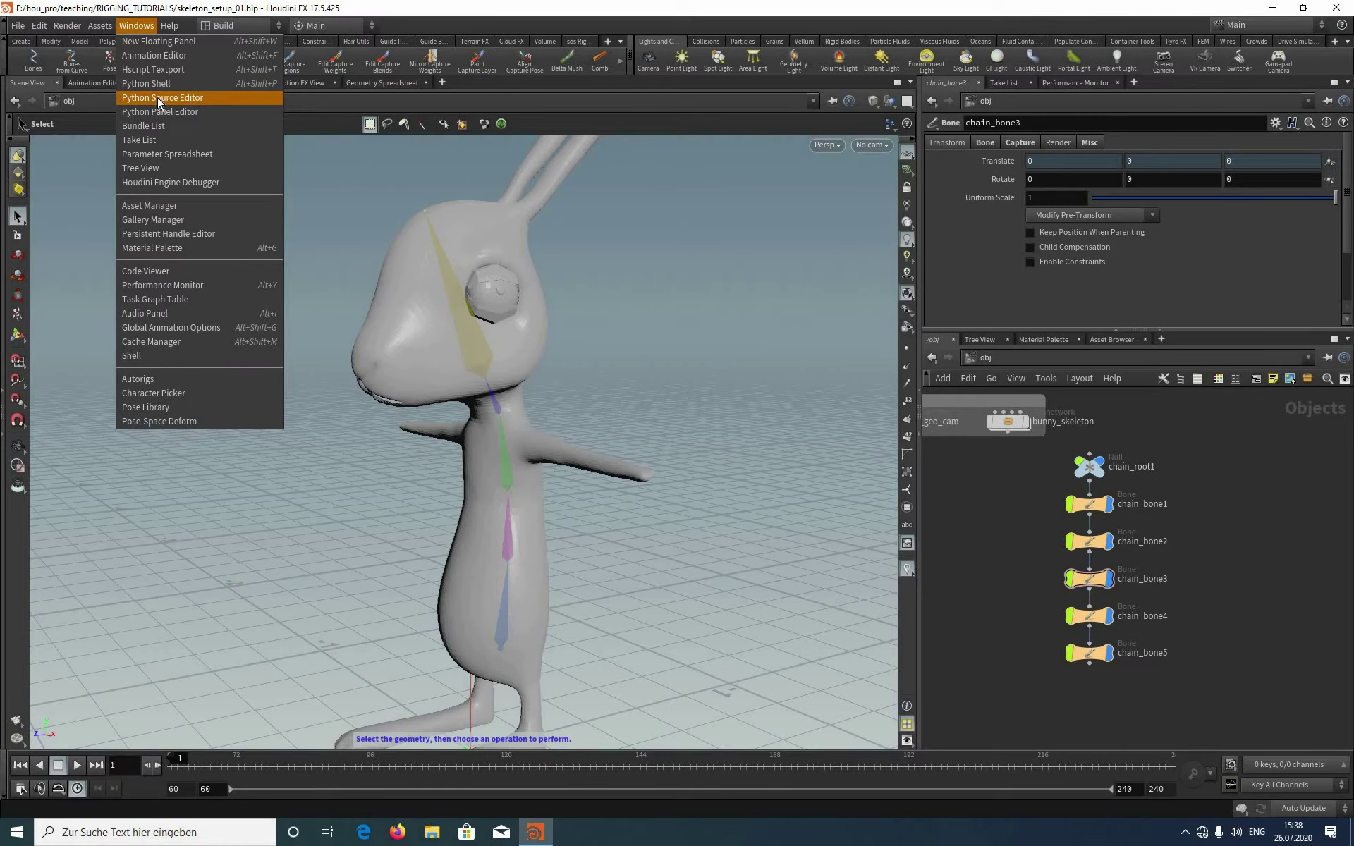
key("Return")
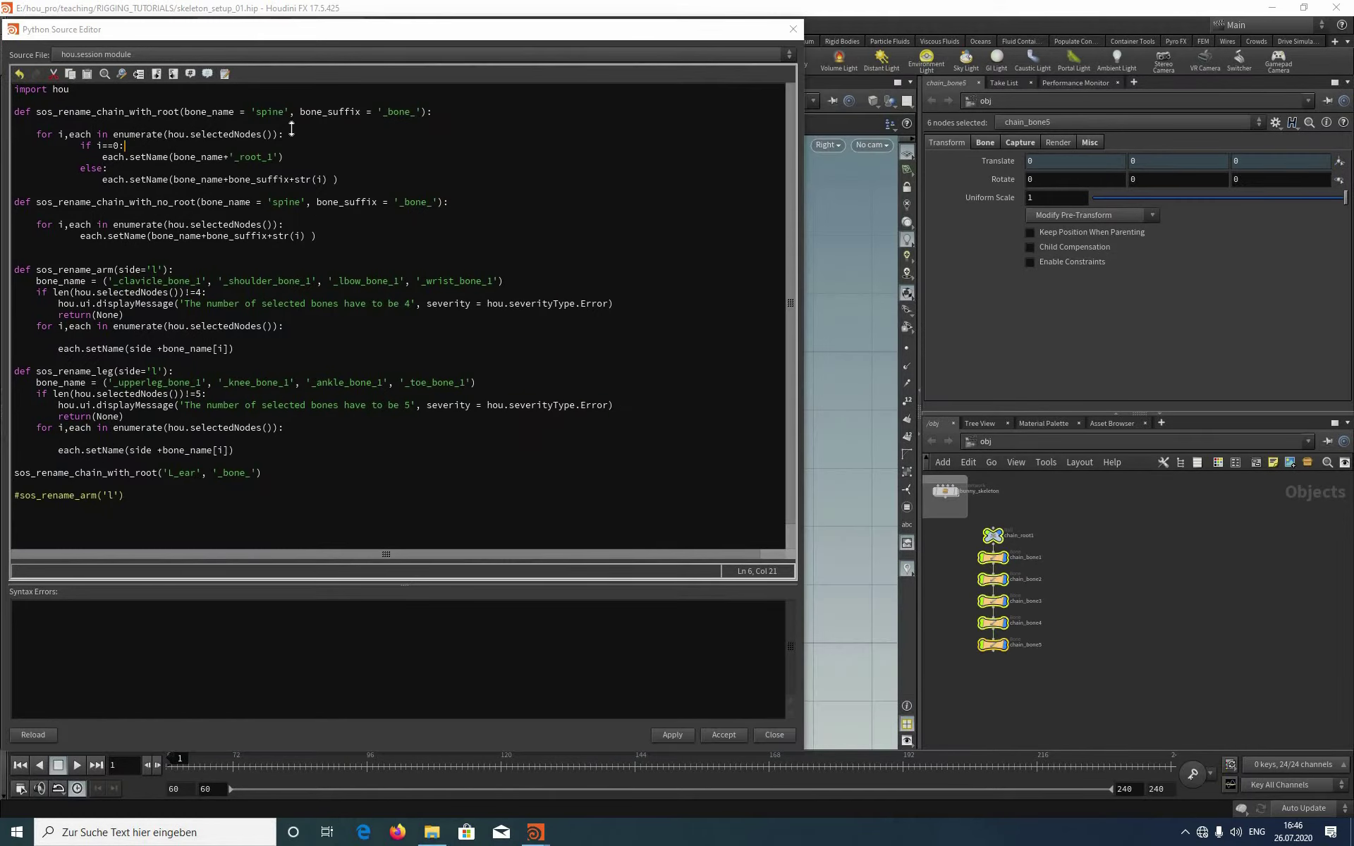
left_click(225, 73)
scroll(175, 262, "up", 16, "ctrl")
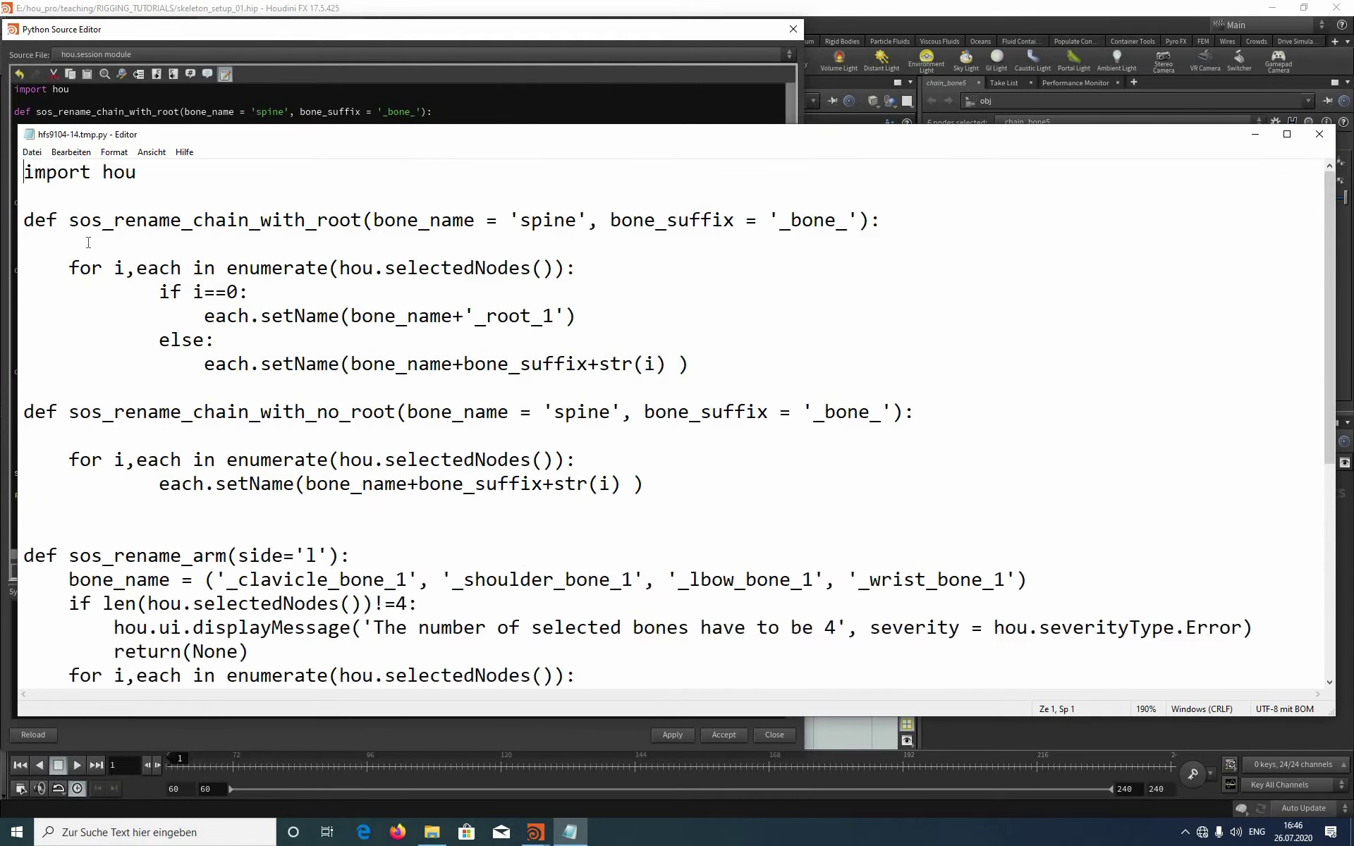
left_click_drag(84, 241, 618, 241)
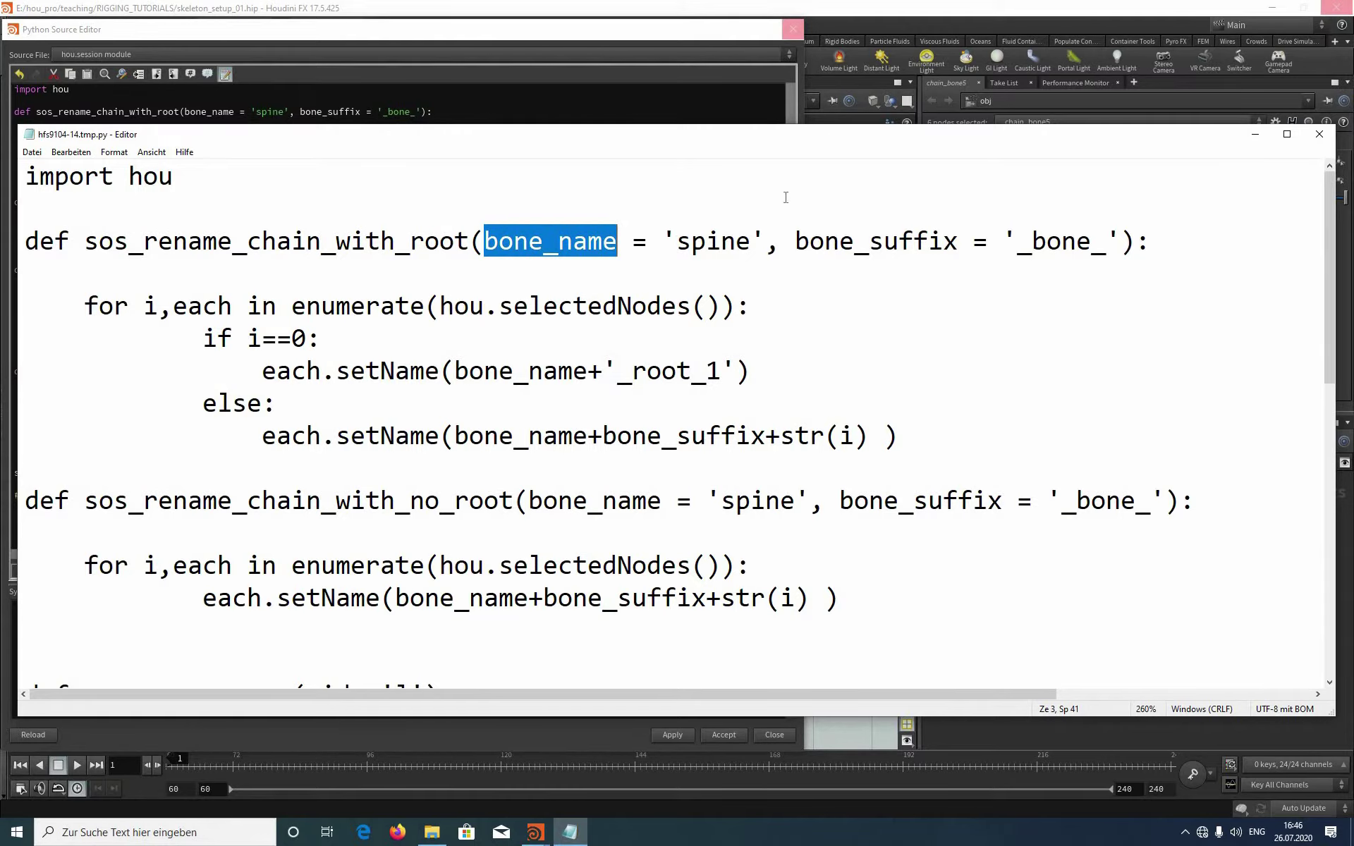
Step: Examine the enumerate loop over the selected nodes in sos_rename_chain_with_root, comparing the script with the bone chain in the network
left_click(609, 269)
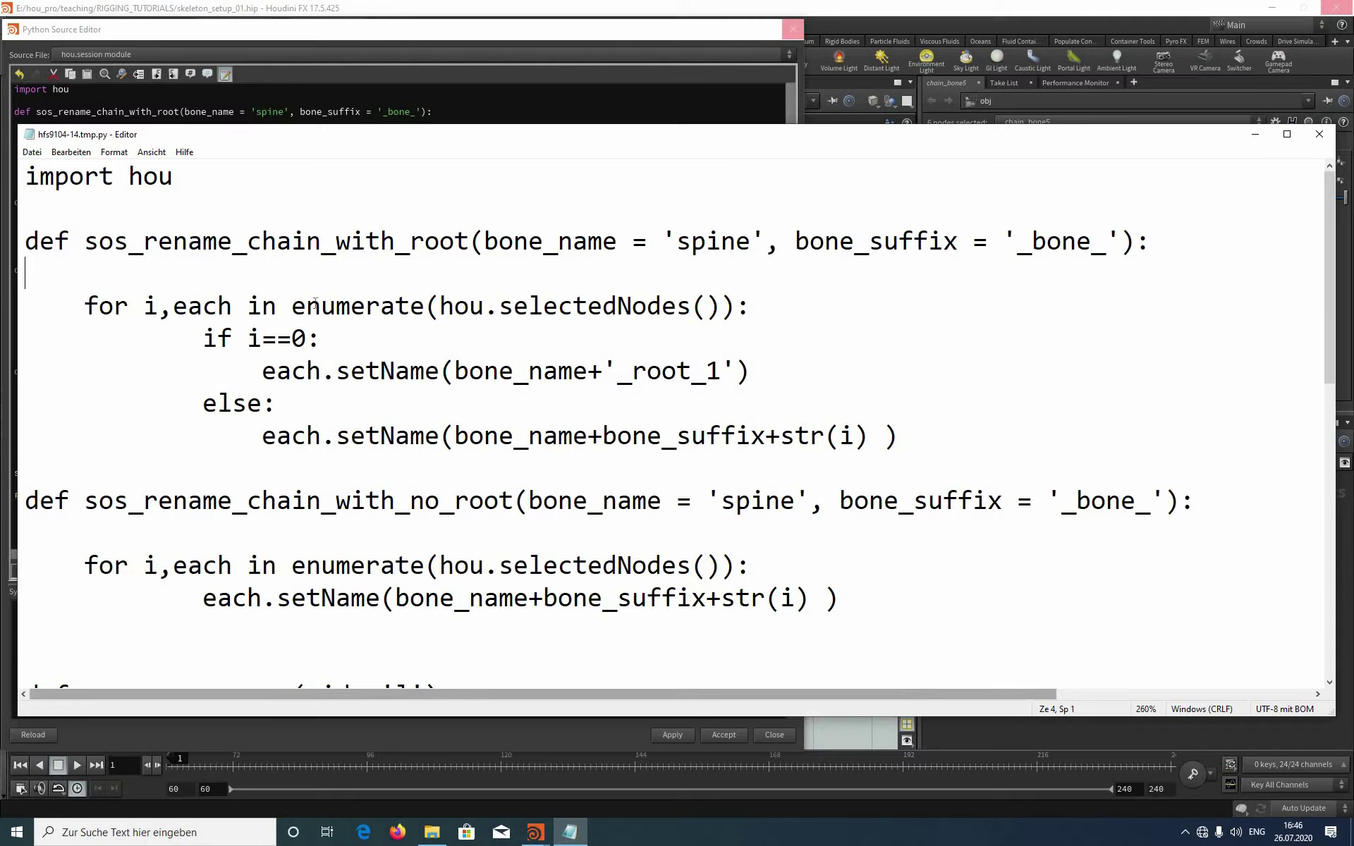
left_click_drag(292, 306, 425, 305)
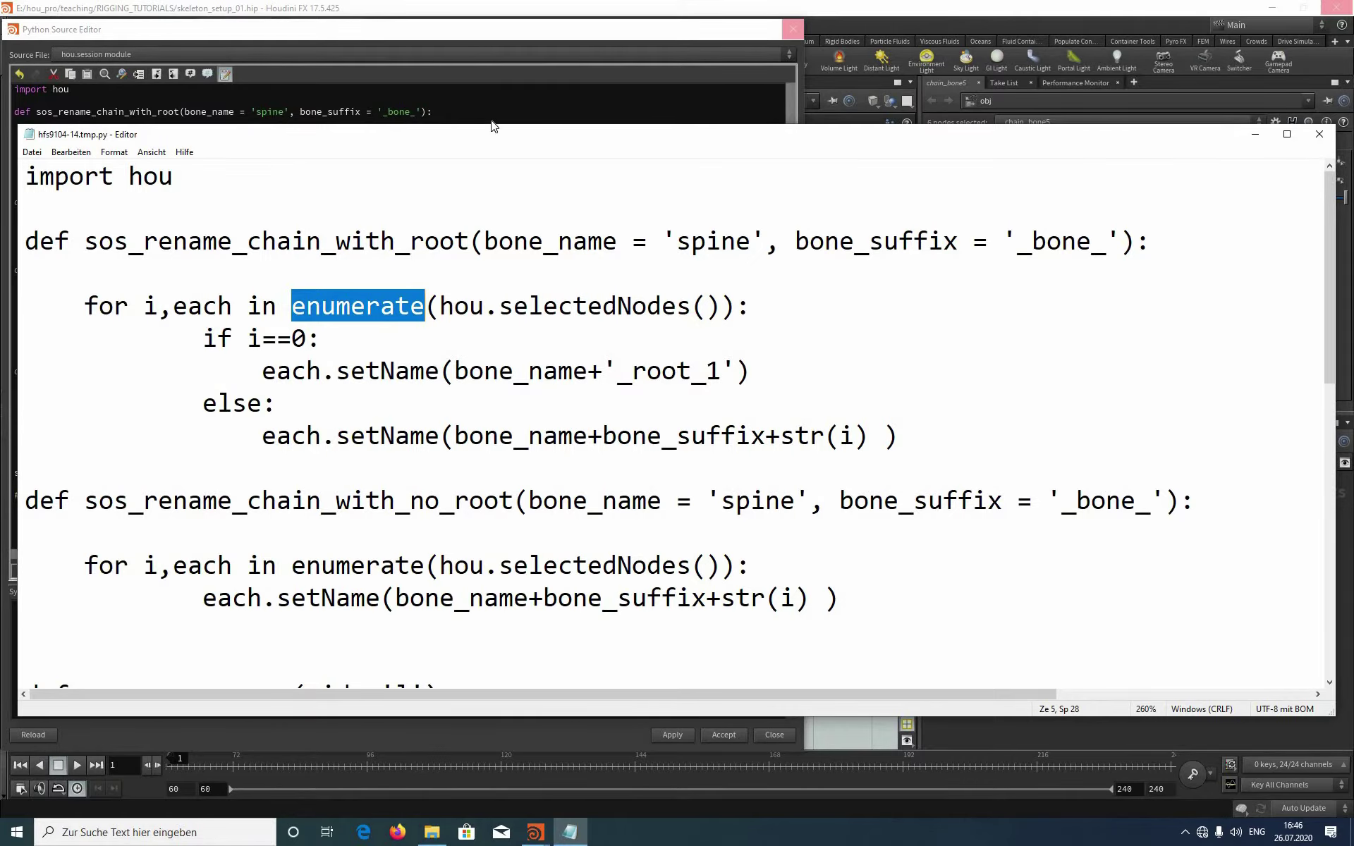
key("Down")
left_click_drag(608, 134, 535, 115)
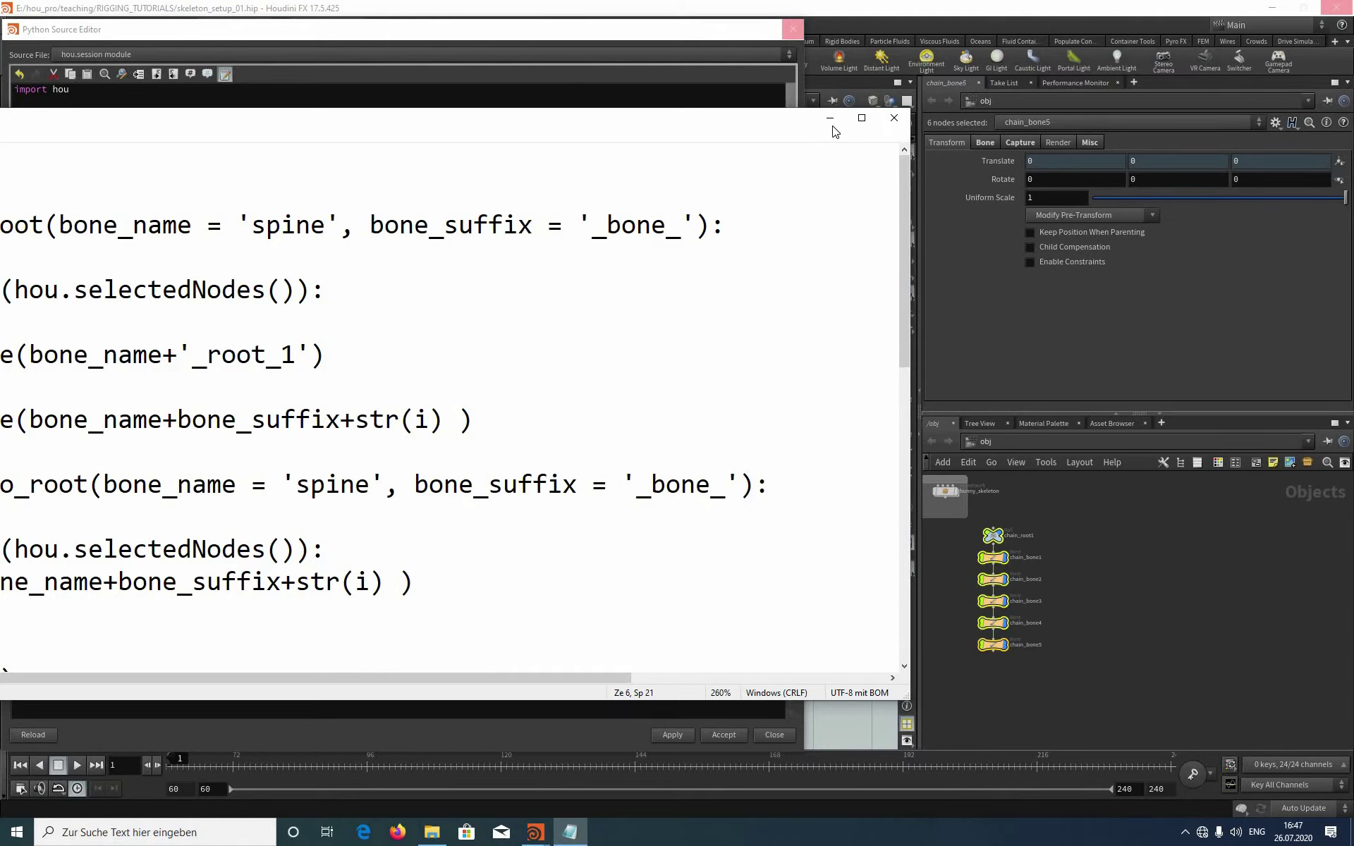
left_click_drag(417, 118, 580, 142)
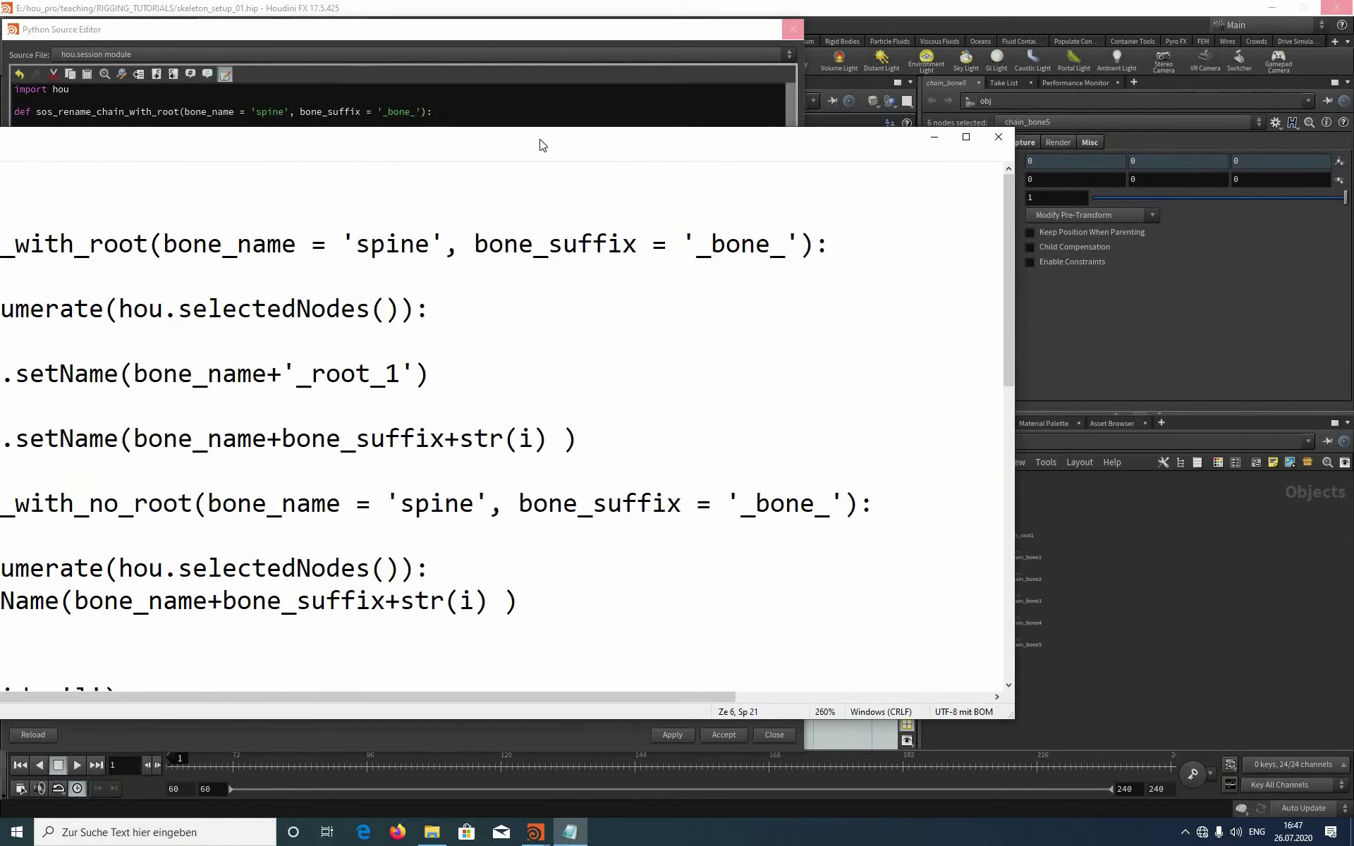
left_click_drag(339, 137, 651, 125)
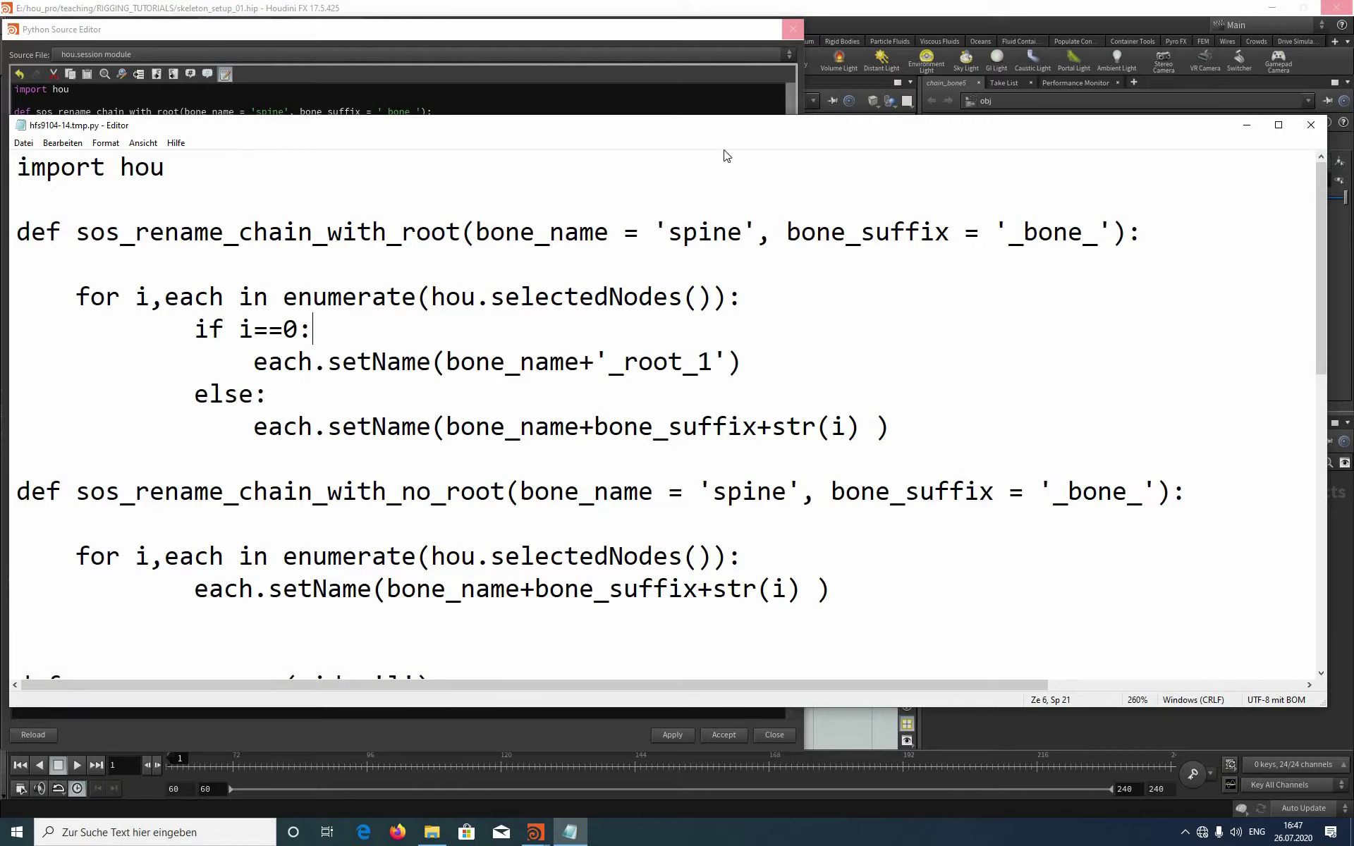
left_click_drag(282, 125, 305, 77)
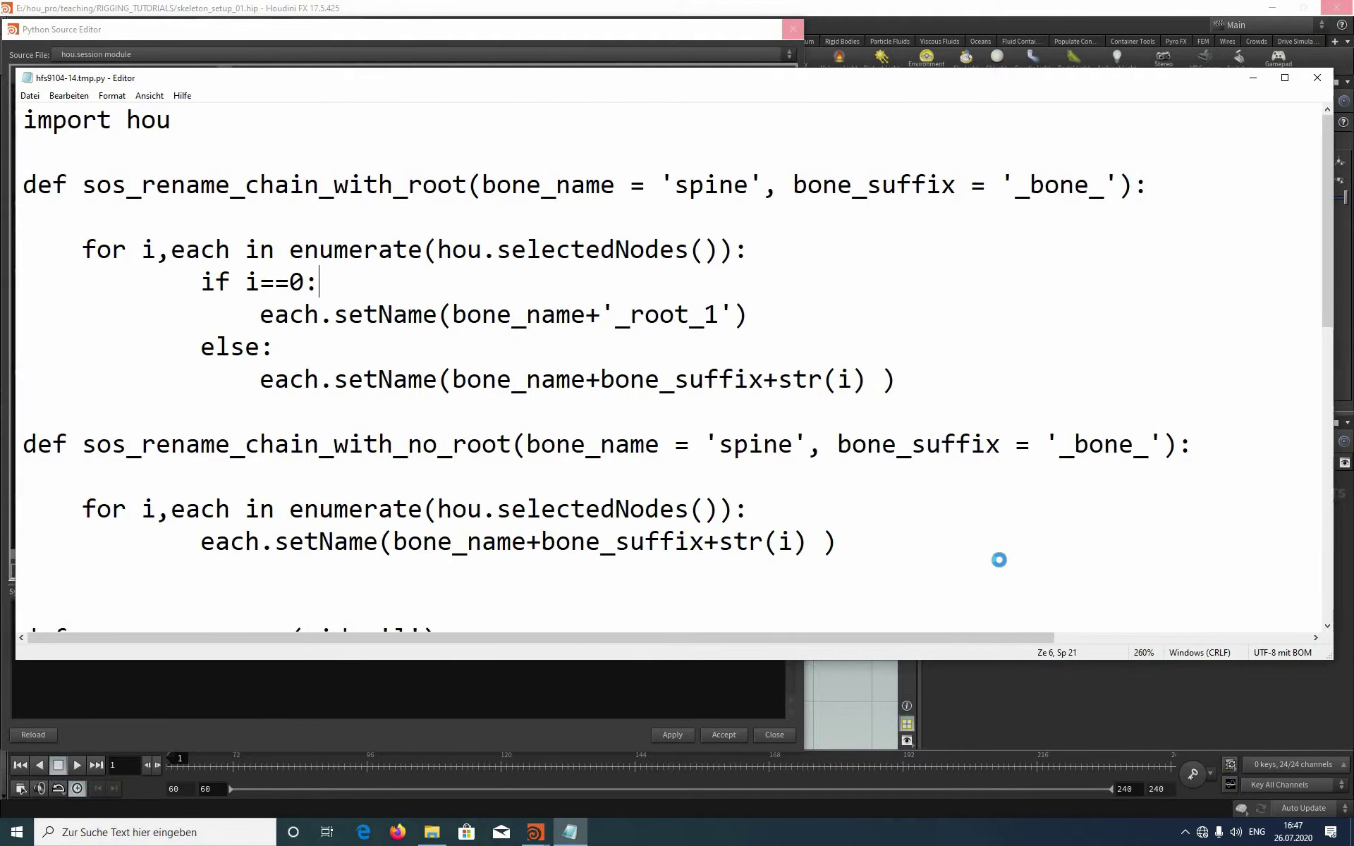
left_click_drag(850, 78, 434, 87)
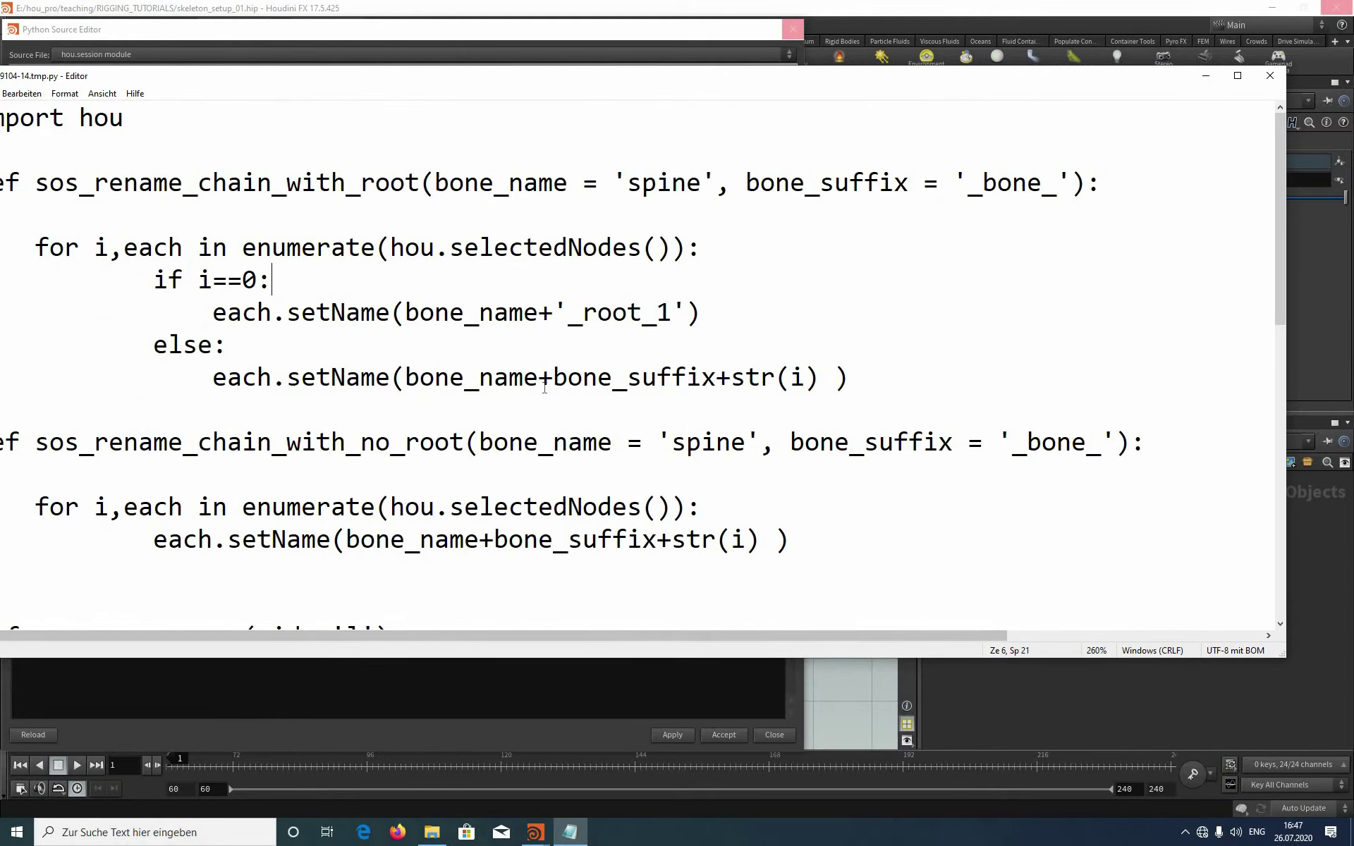
Step: Highlight bone_name, bone_suffix, its '_bone_' default and the loop index i to study how sos_rename_chain_with_root builds each name
left_click_drag(405, 377, 540, 378)
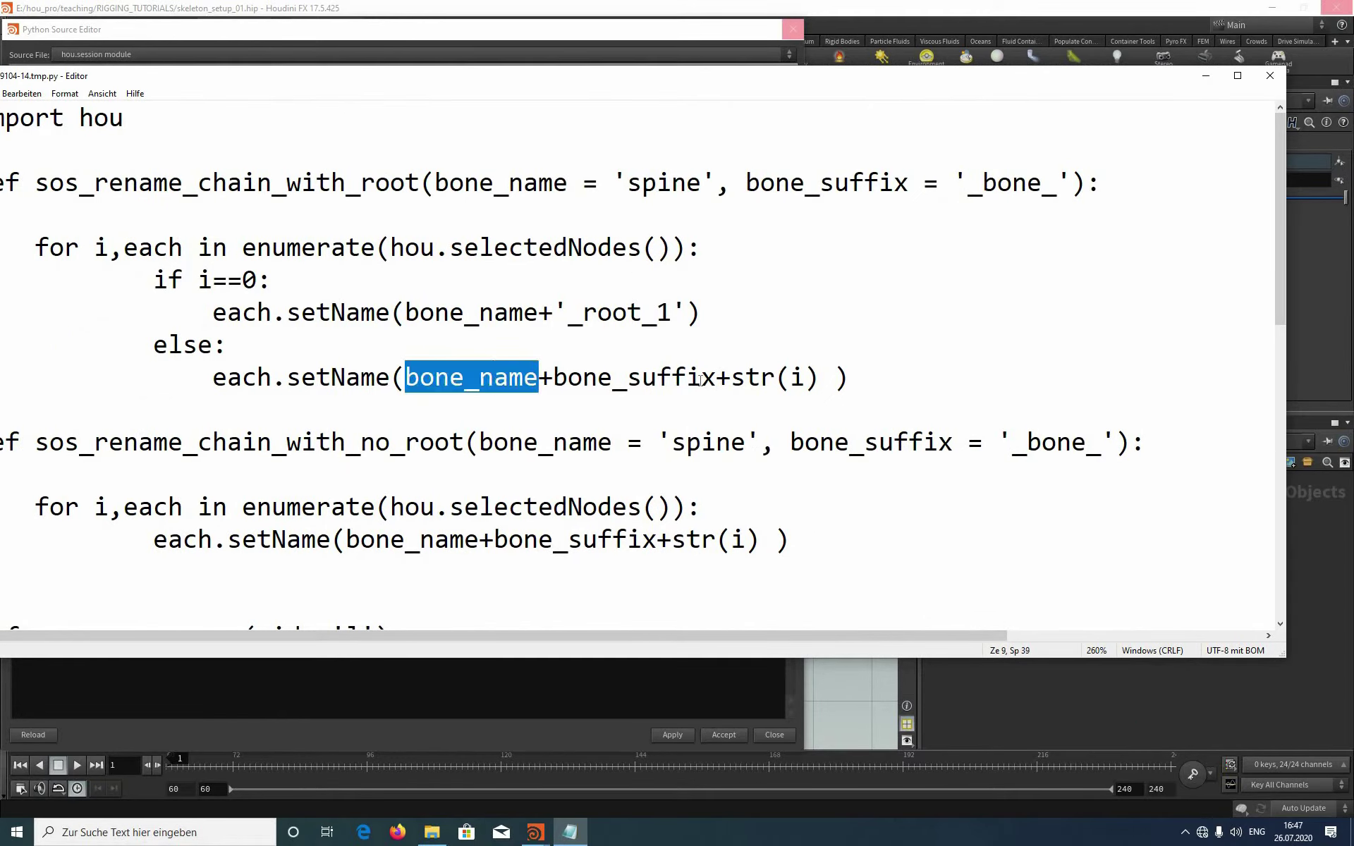
key("Right")
key("Right")
key("shift+Right")
key("shift+Right")
key("shift+Right")
key("shift+Right")
key("shift+Right")
key("shift+Right")
key("shift+Right")
key("shift+Right")
key("shift+Right")
key("shift+Right")
key("shift+Right")
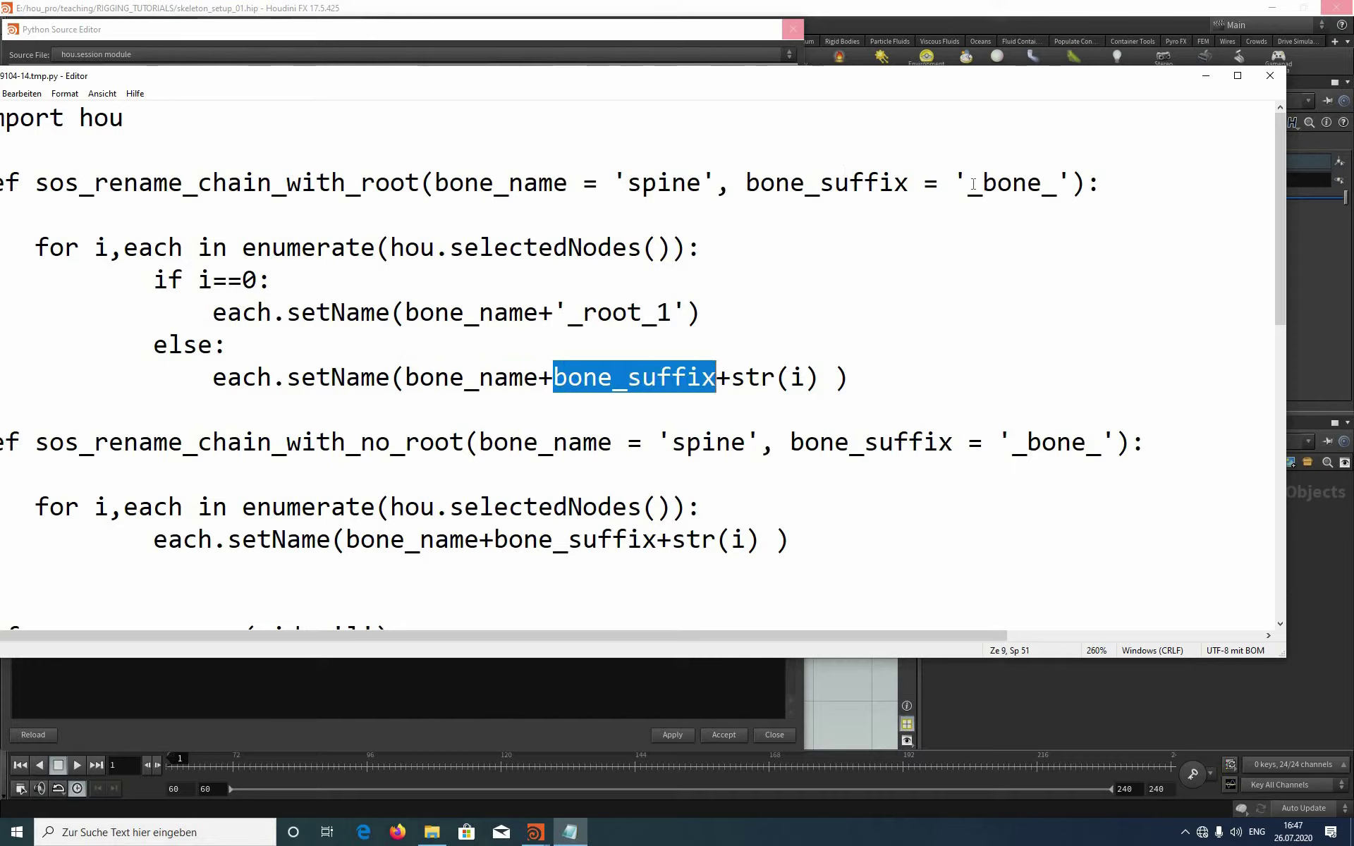
left_click_drag(997, 183, 1072, 182)
left_click(776, 314)
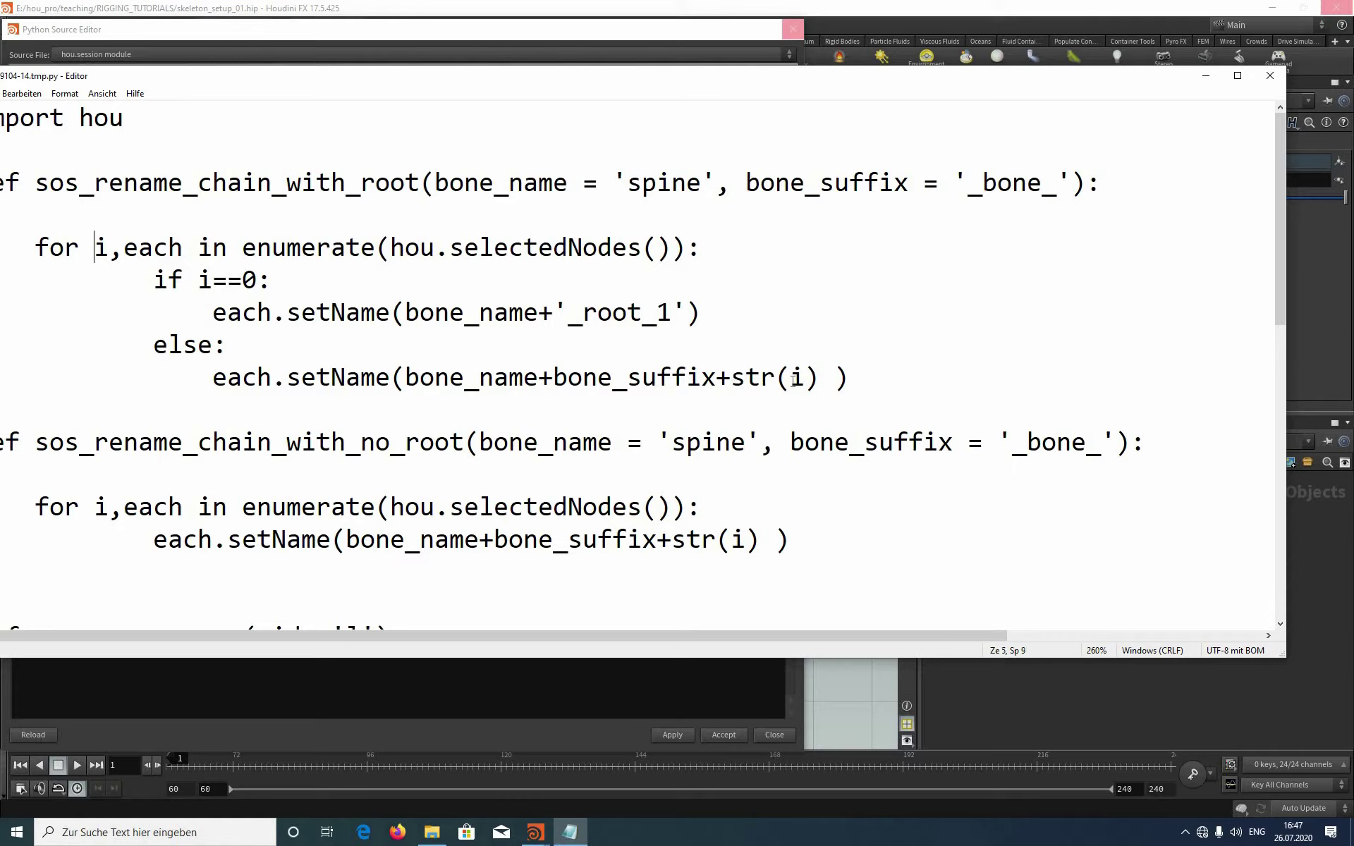
key("shift+Right")
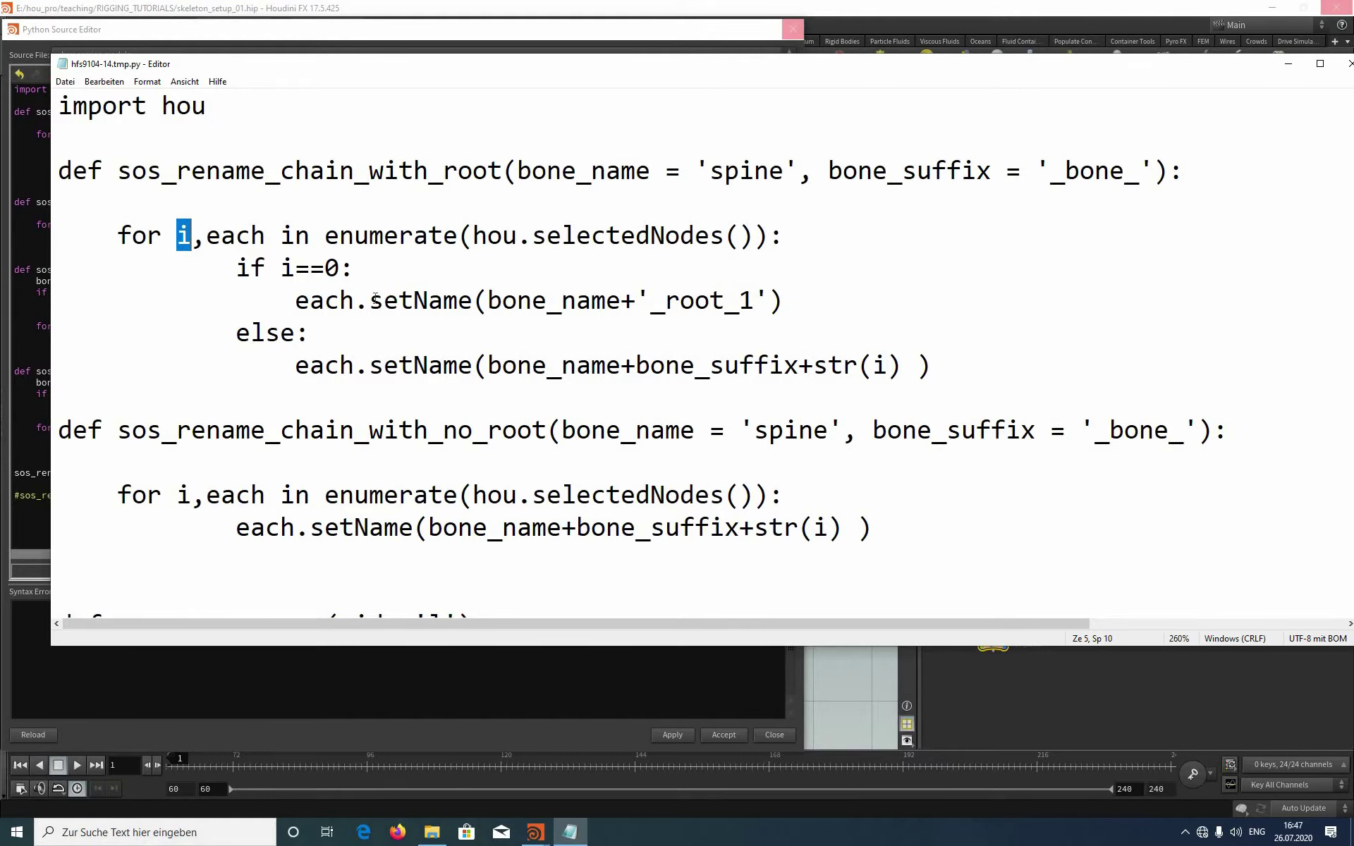
Step: Review the rest of the script, covering the no-root chain, arm and leg renaming functions and the final function calls
scroll(239, 255, "down", 1)
scroll(270, 177, "up", 1)
scroll(304, 180, "down", 1)
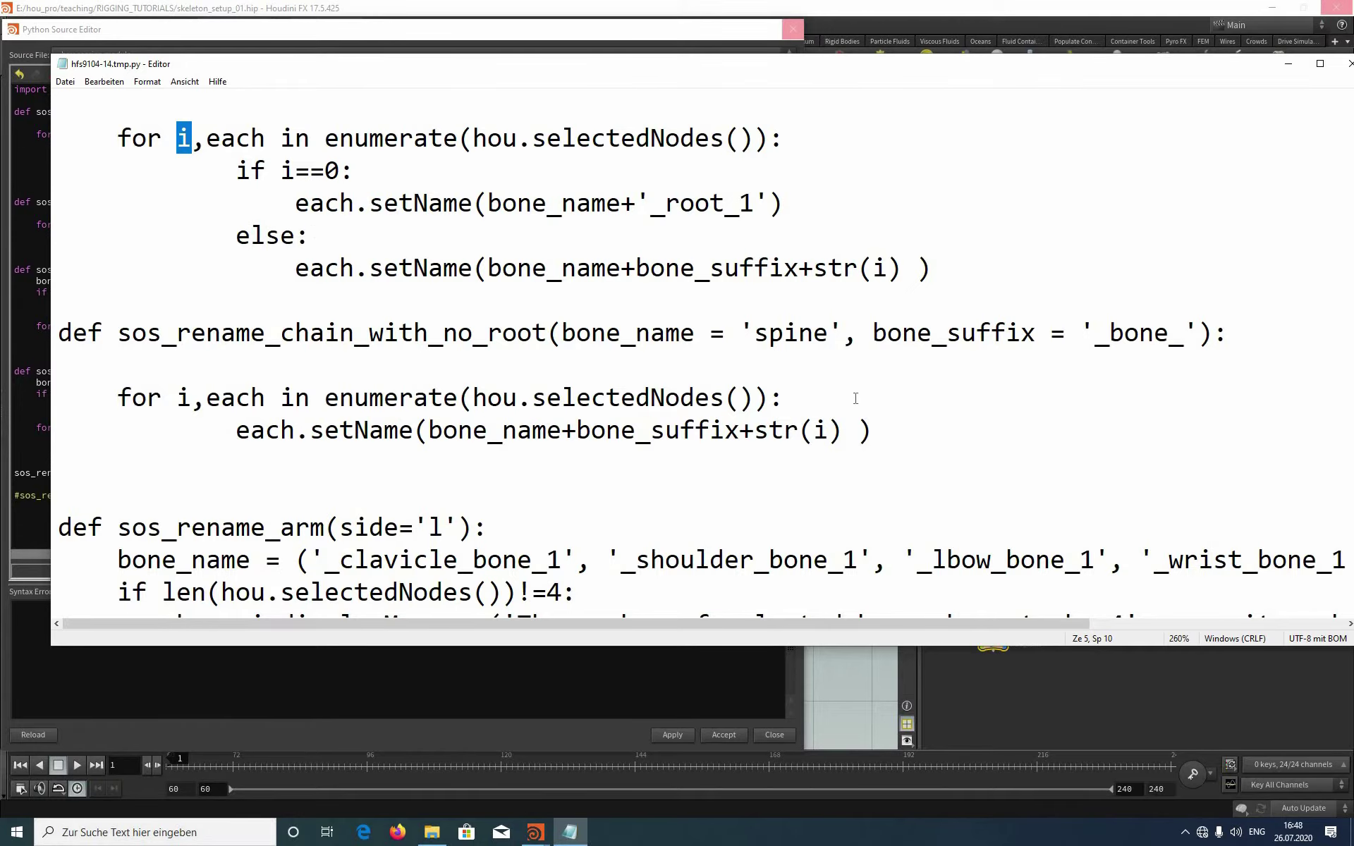
scroll(508, 235, "up", 1)
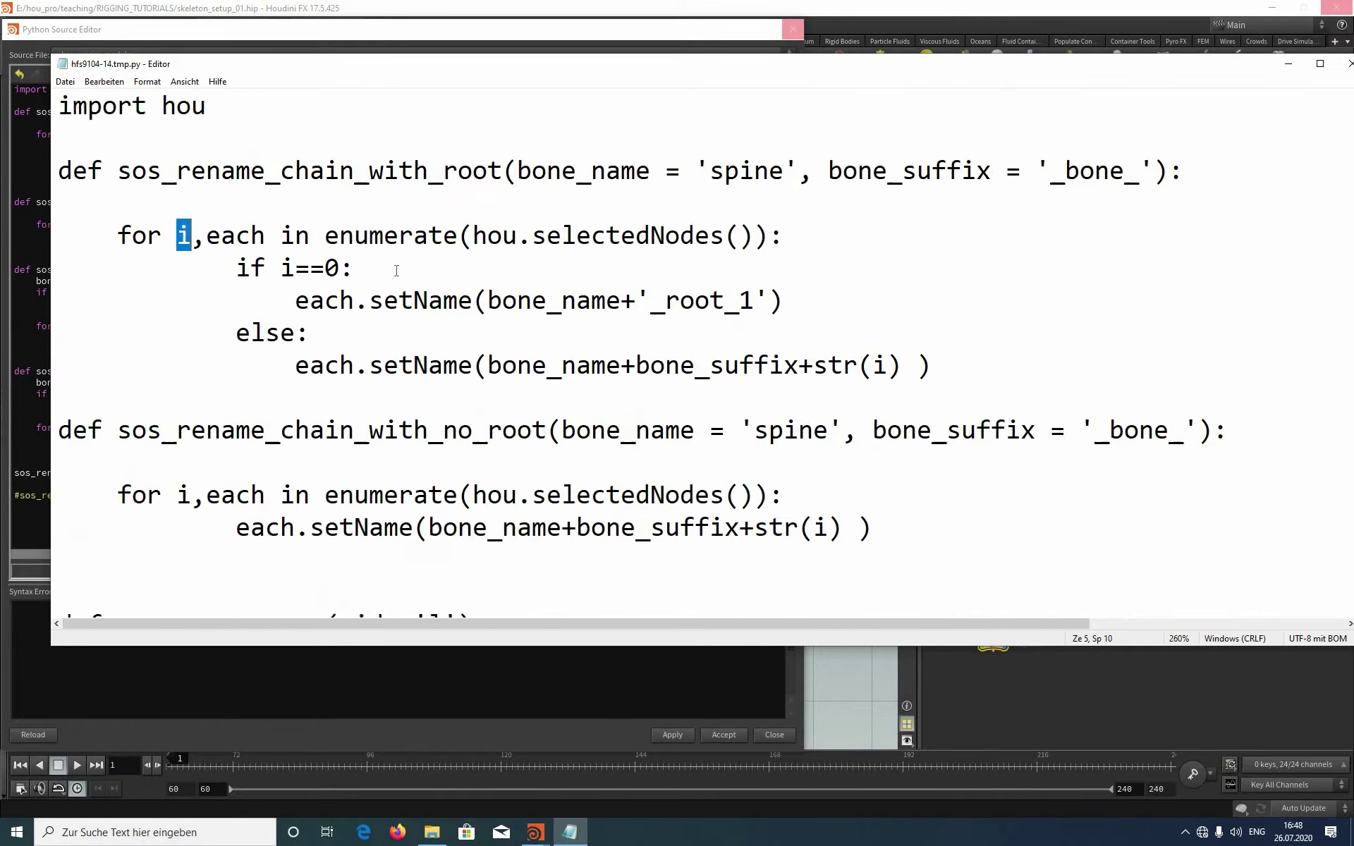
scroll(416, 265, "down", 4)
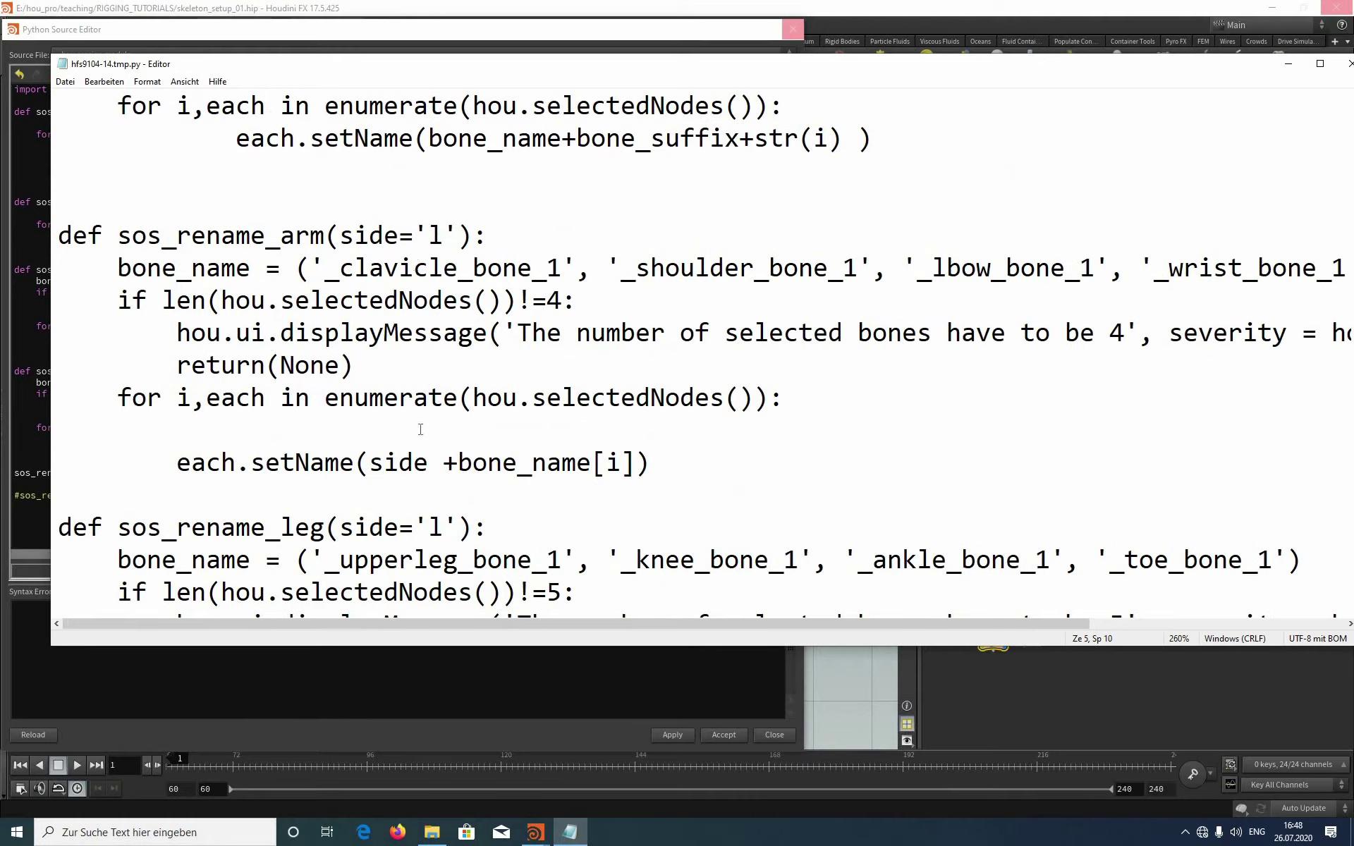
scroll(287, 322, "down", 2)
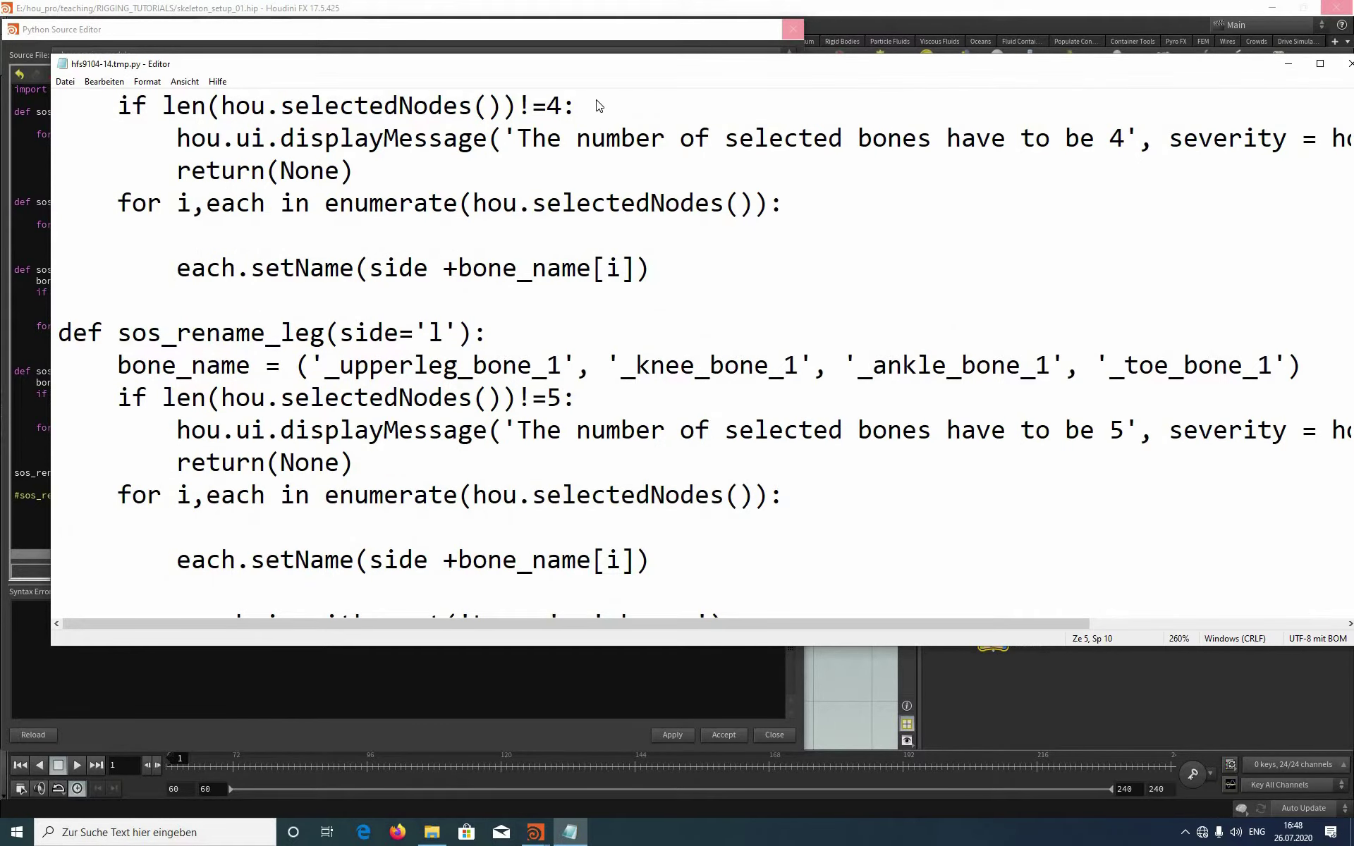
left_click_drag(574, 65, 596, 92)
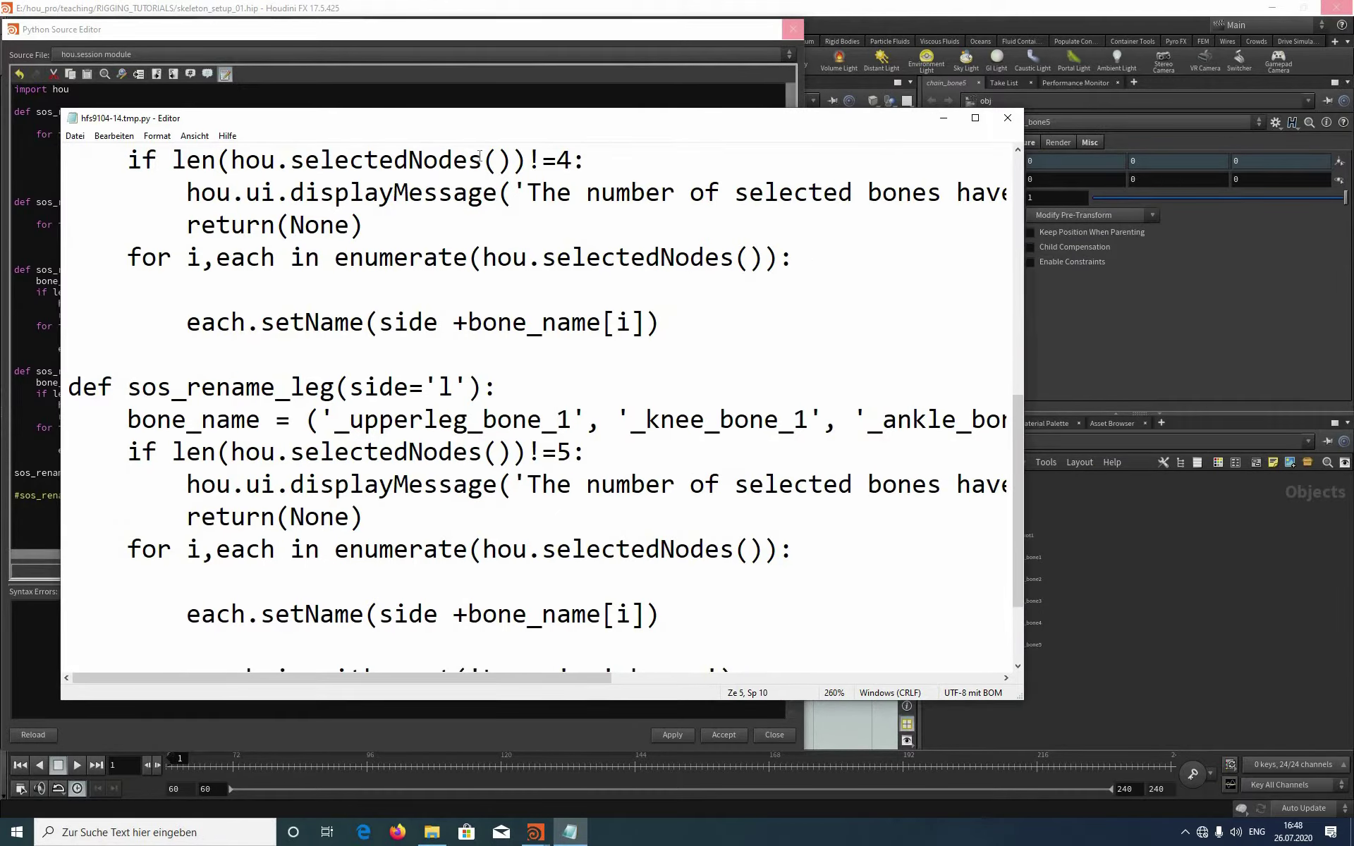
scroll(508, 258, "down", 2)
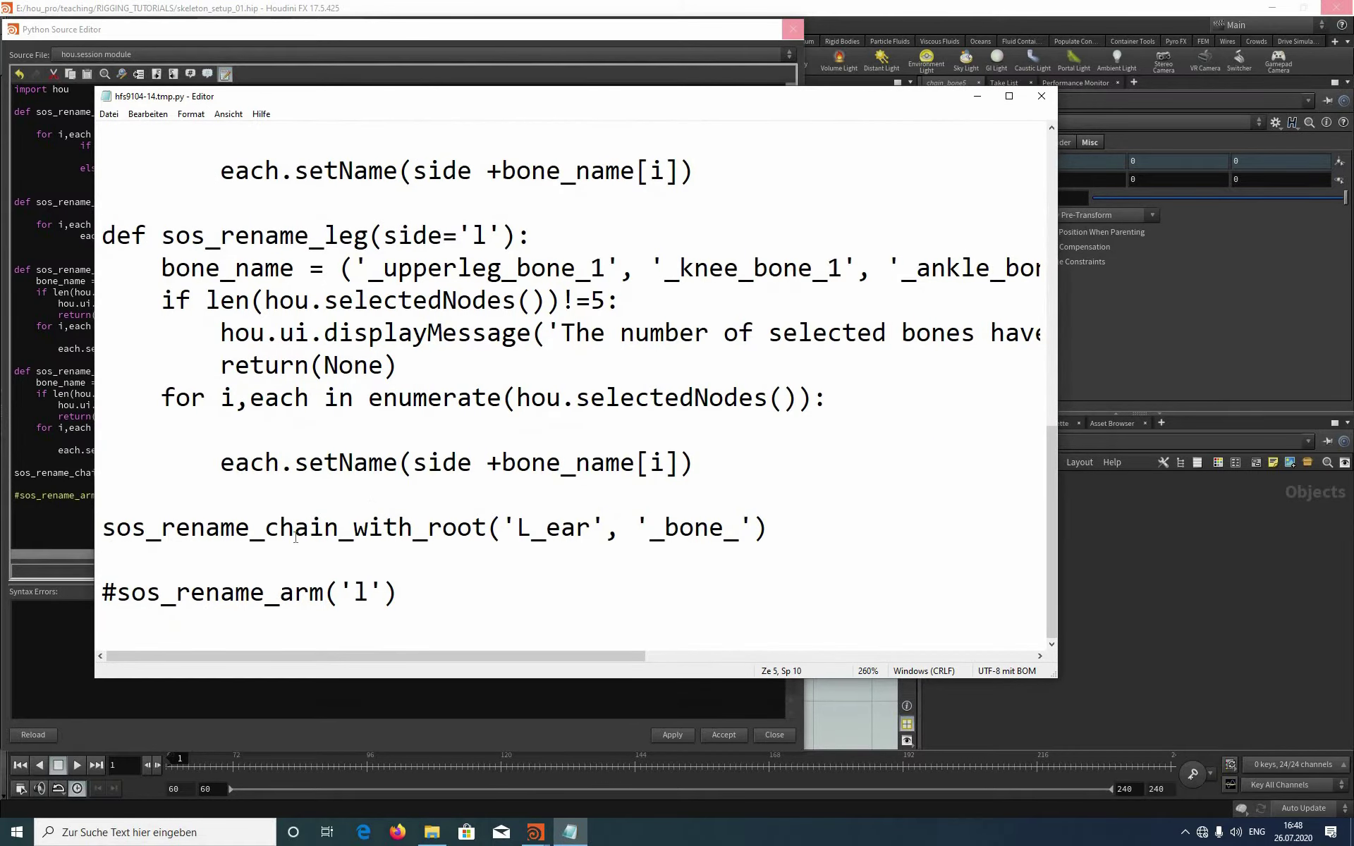
Step: Change the first argument of the final sos_rename_chain_with_root call to 'spine', save the script and return to Houdini
left_click_drag(102, 528, 501, 528)
key("Up")
scroll(536, 526, "up", 1)
scroll(591, 522, "down", 1)
left_click_drag(517, 527, 590, 528)
type("spine")
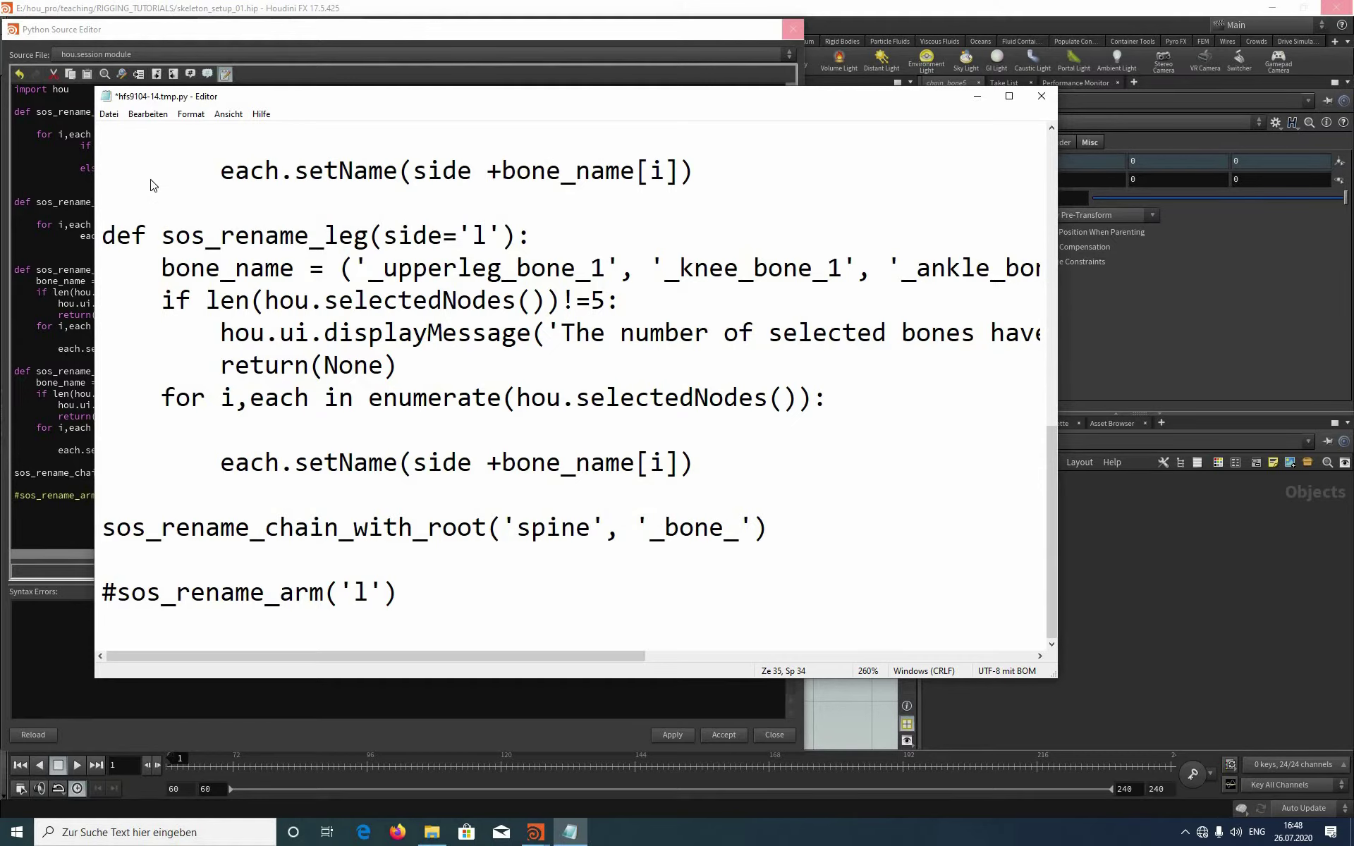
left_click(108, 114)
left_click(138, 178)
left_click(484, 36)
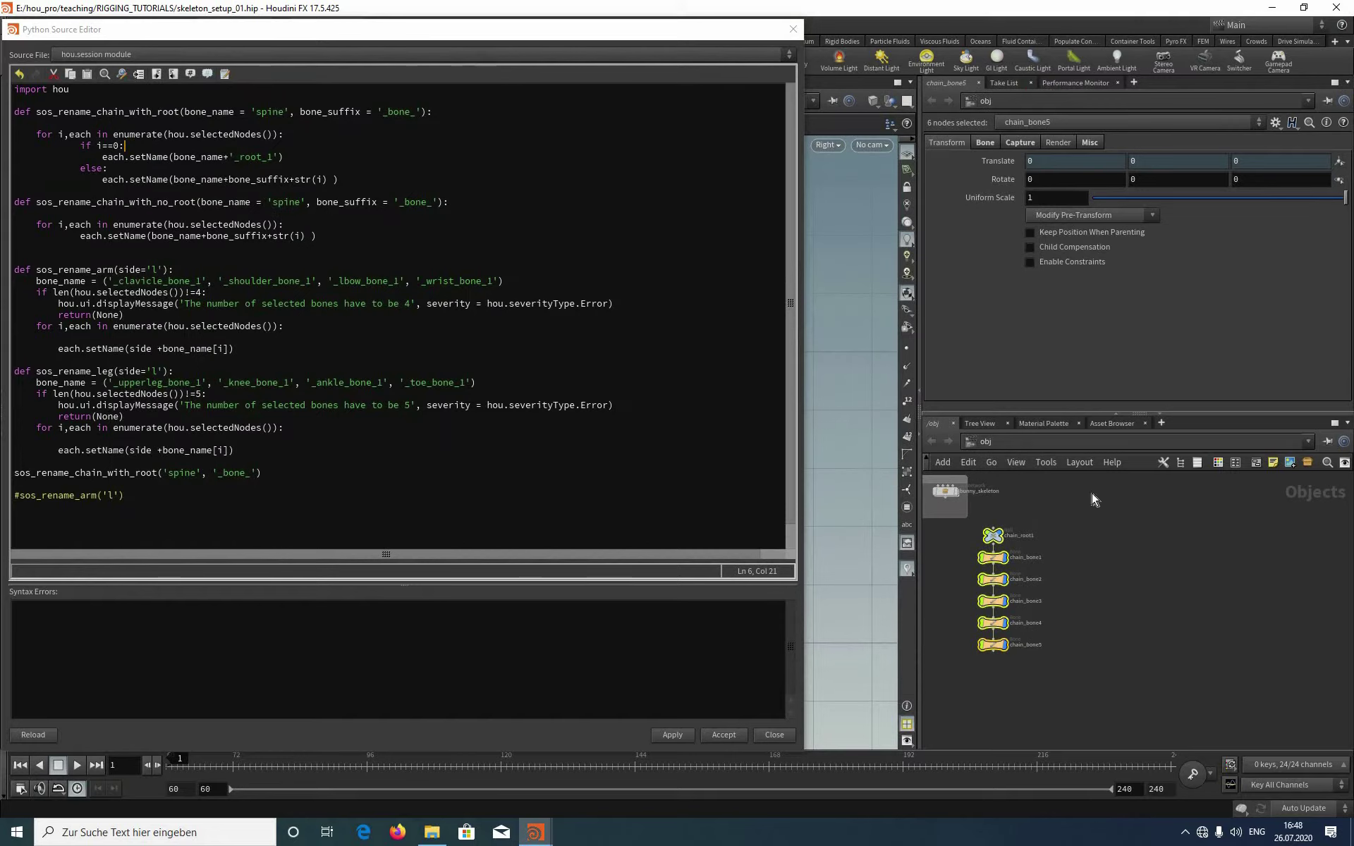
Step: Select the chain root and the first three bones in order and apply the script to rename them as spine nodes
left_click(995, 538)
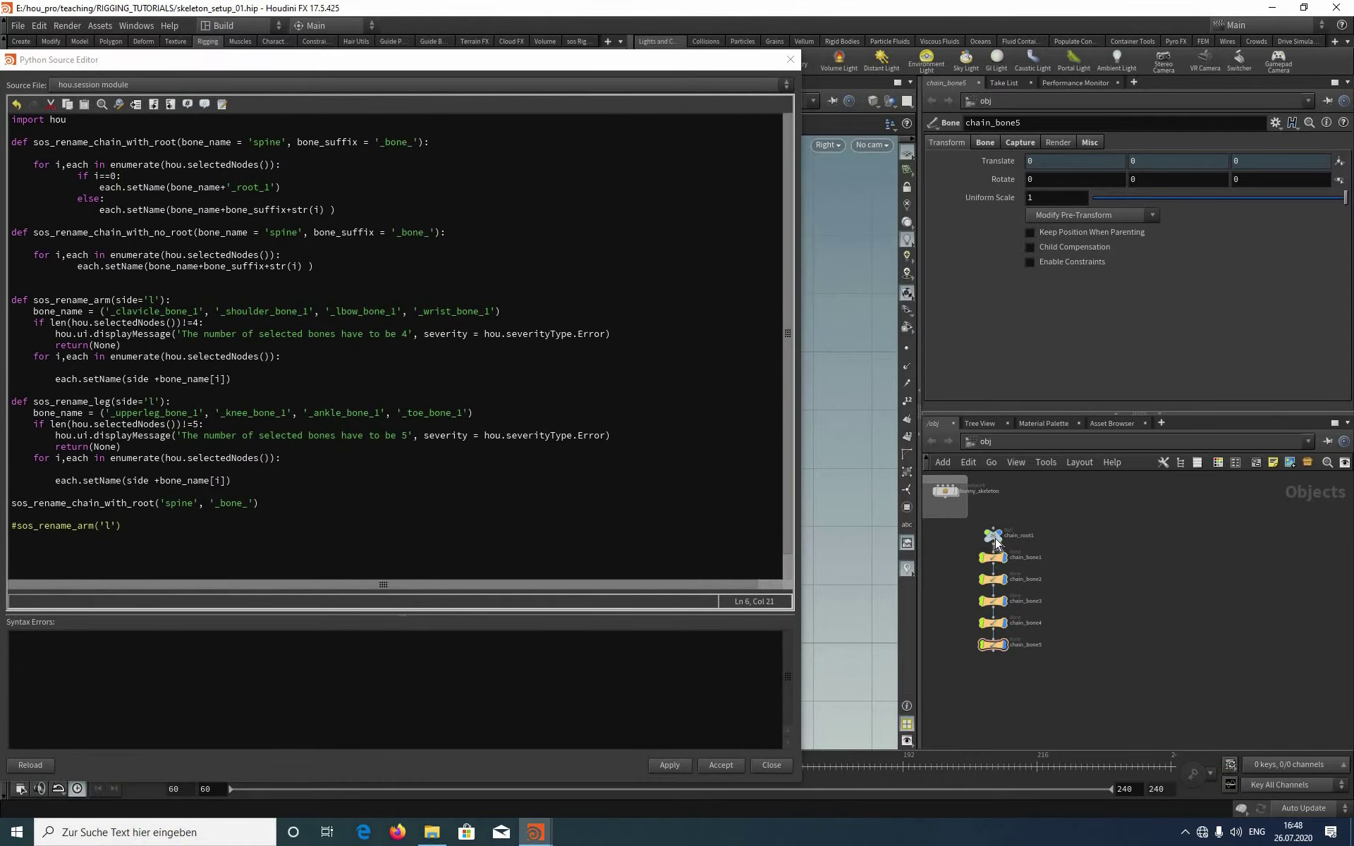
left_click(995, 537)
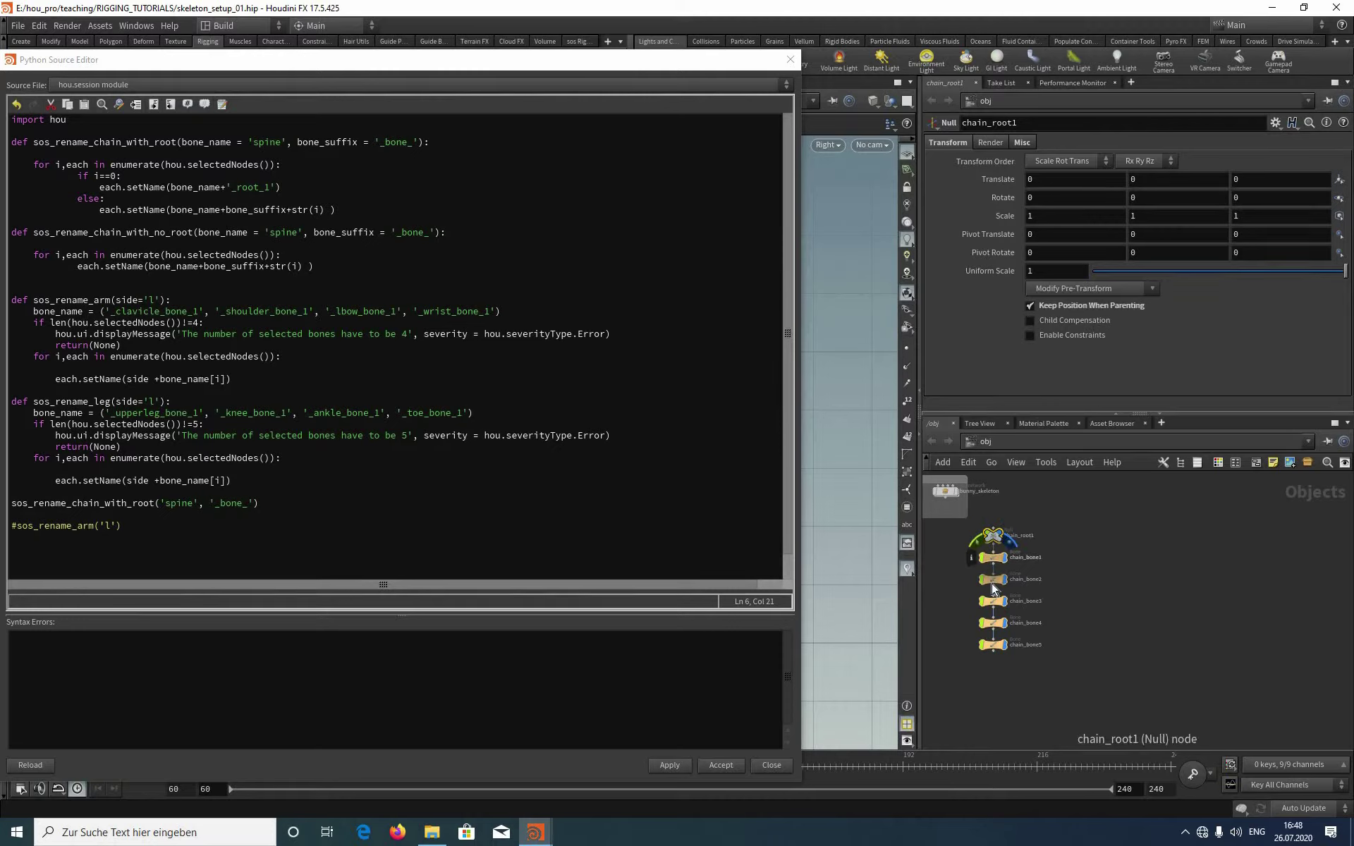
left_click(994, 579, "shift")
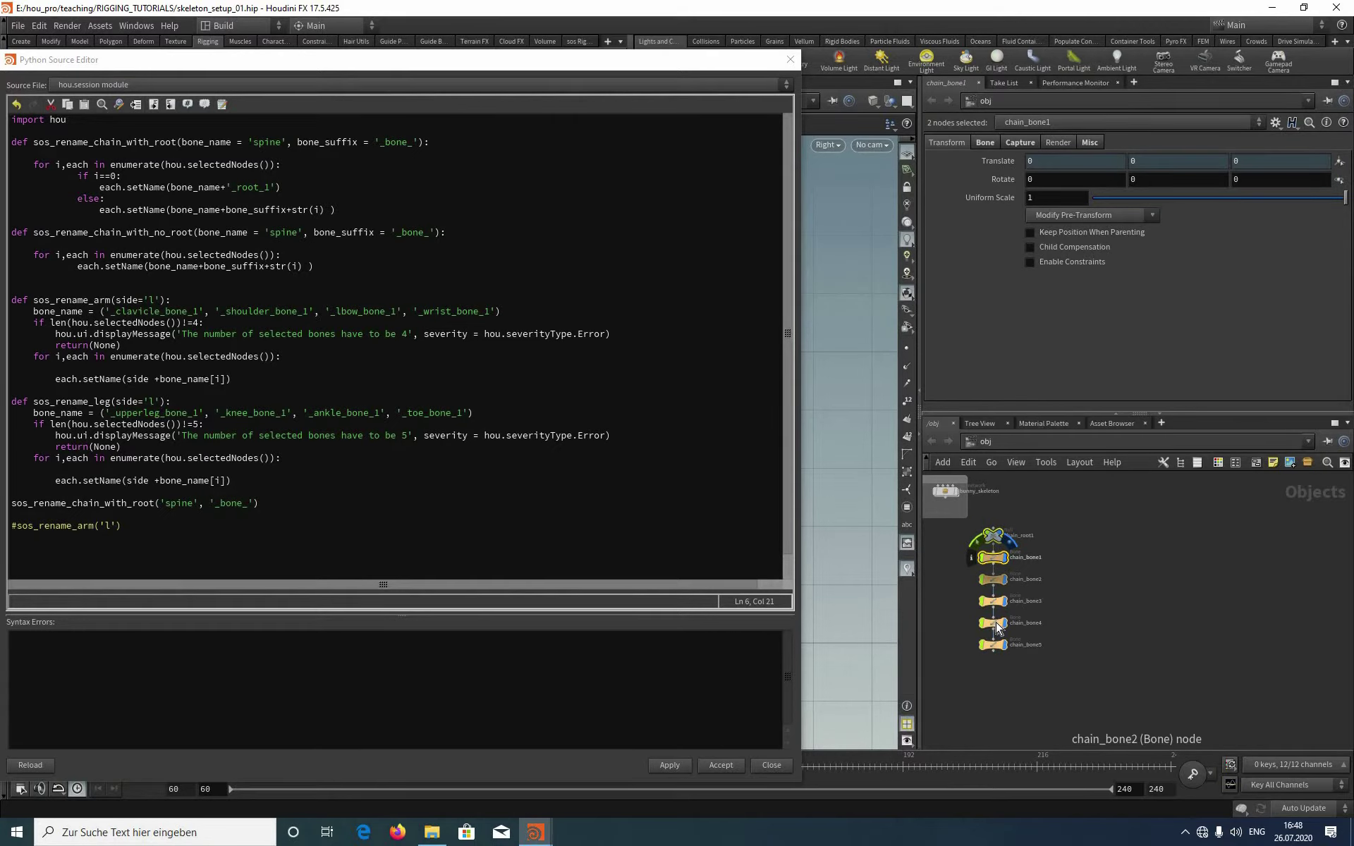
left_click(994, 601, "shift")
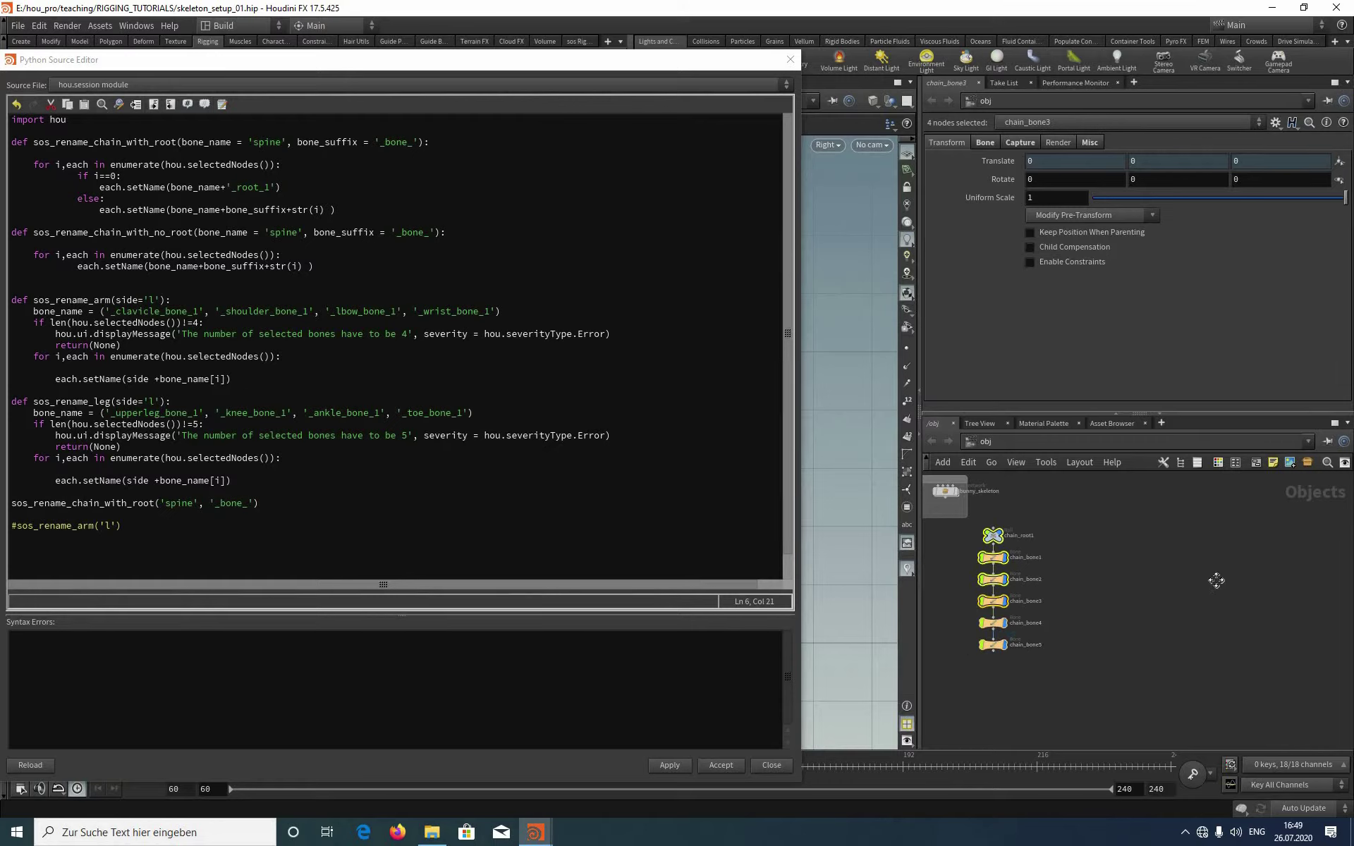
middle_click_drag(1217, 581, 1266, 583)
scroll(1265, 597, "up", 2)
scroll(1124, 624, "up", 2)
middle_click_drag(1127, 555, 1247, 560)
middle_click_drag(1135, 580, 1250, 585)
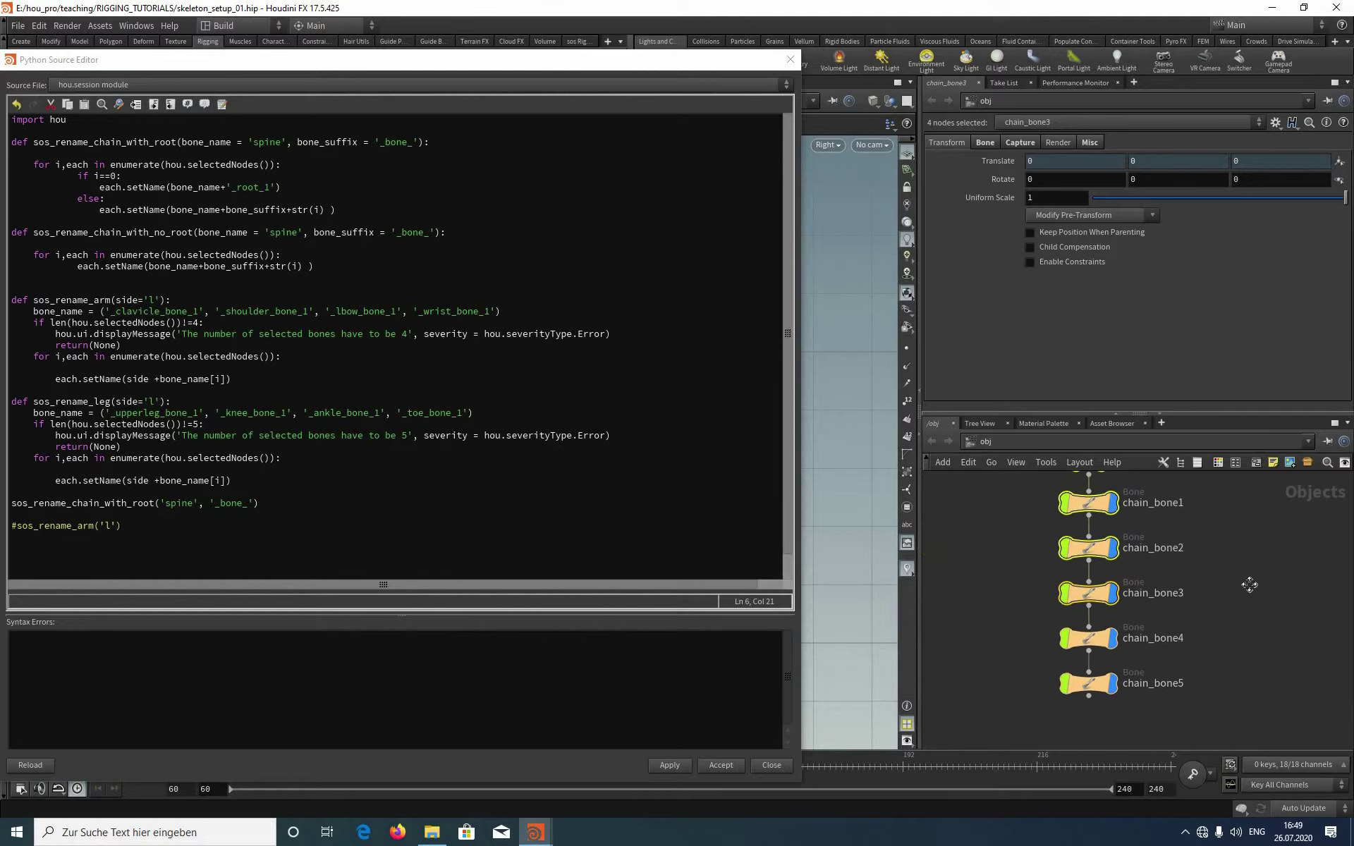
left_click(672, 761)
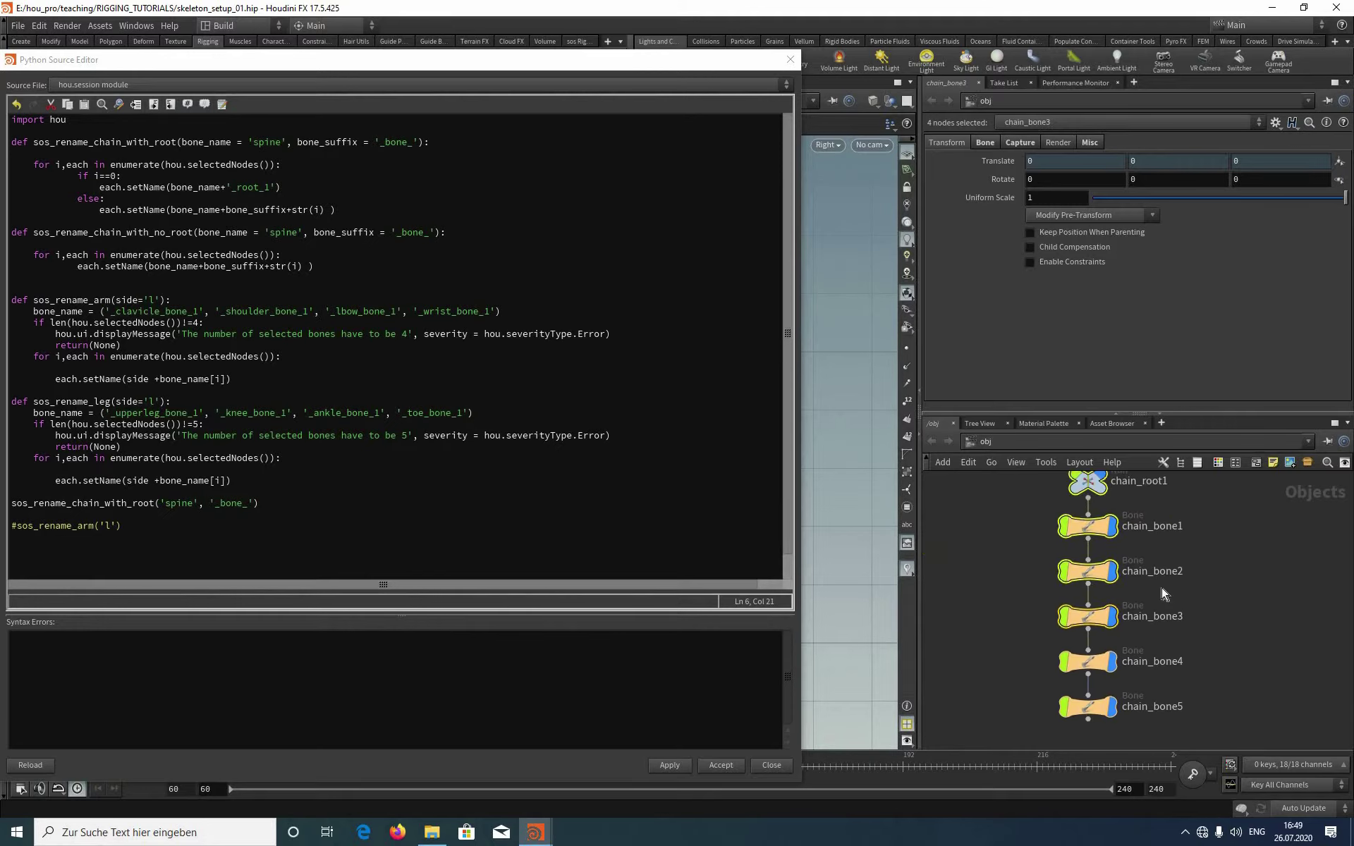
left_click(670, 766)
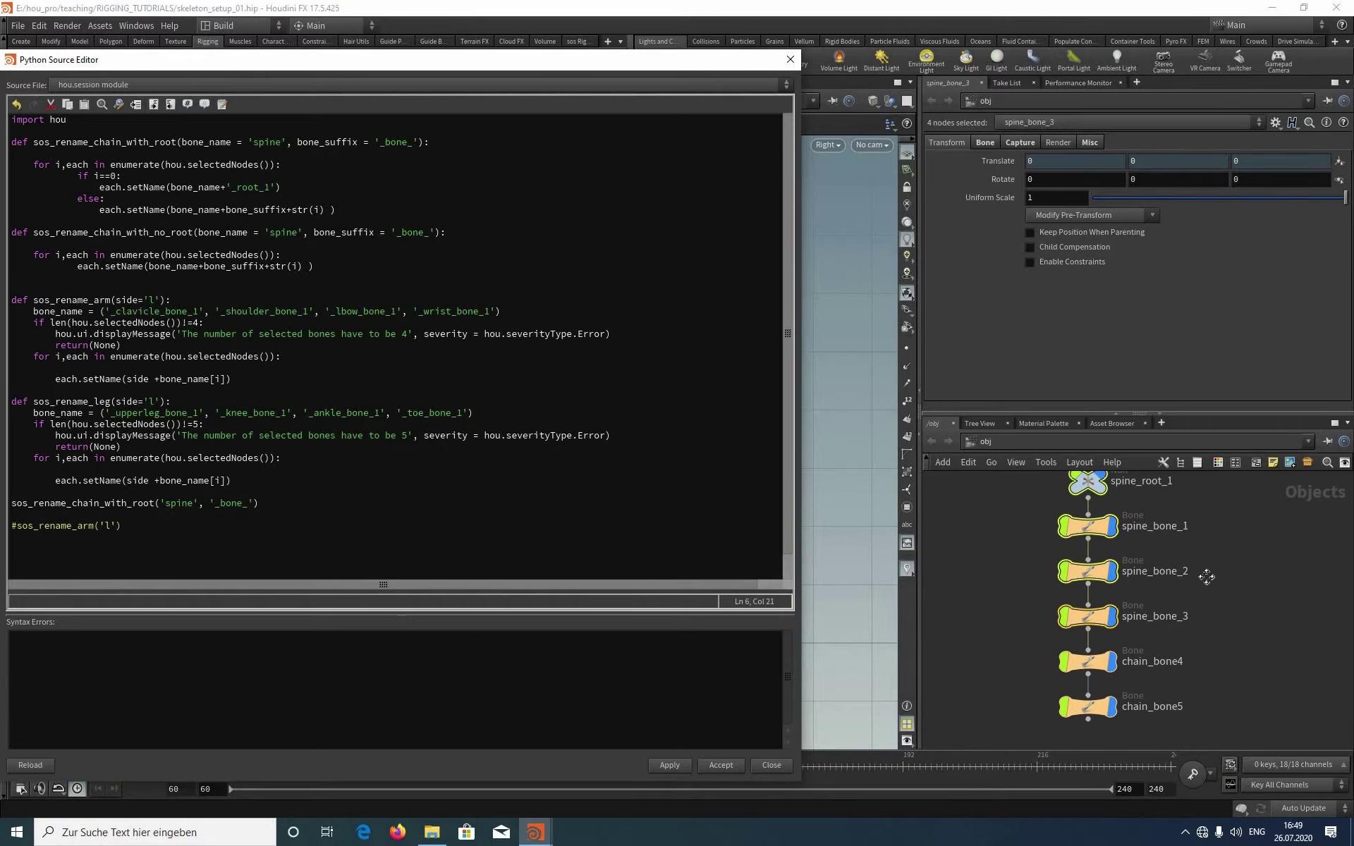
Step: Rename the fourth bone of the chain as neck_bone_1
middle_click_drag(1204, 480, 1189, 521)
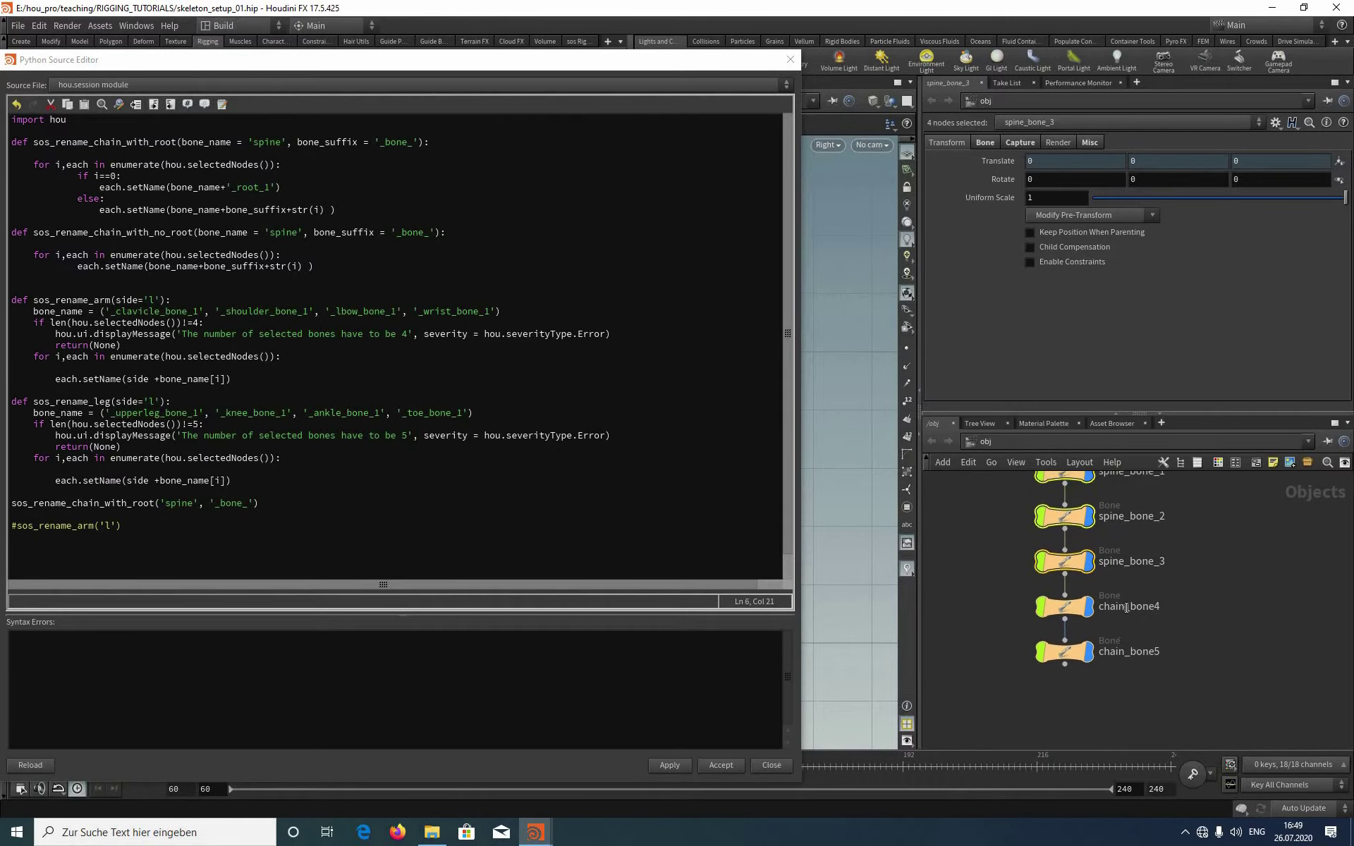
left_click(1121, 606)
left_click_drag(1128, 606, 1100, 607)
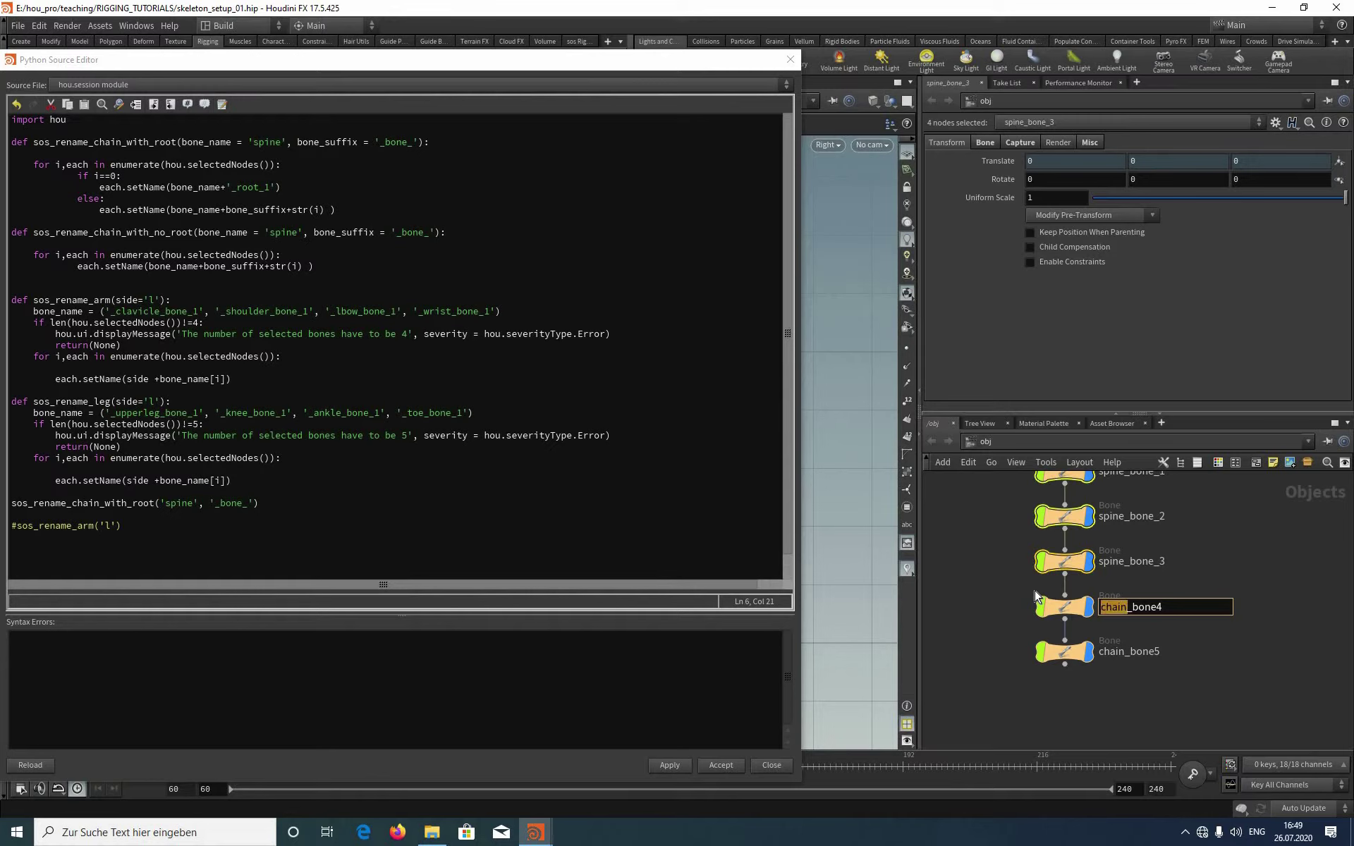
type("neck")
key("End")
key("BackSpace")
type("_1")
Step: Rename the fifth bone of the chain as head_bone_1
left_click(1126, 653)
key("shift+Home")
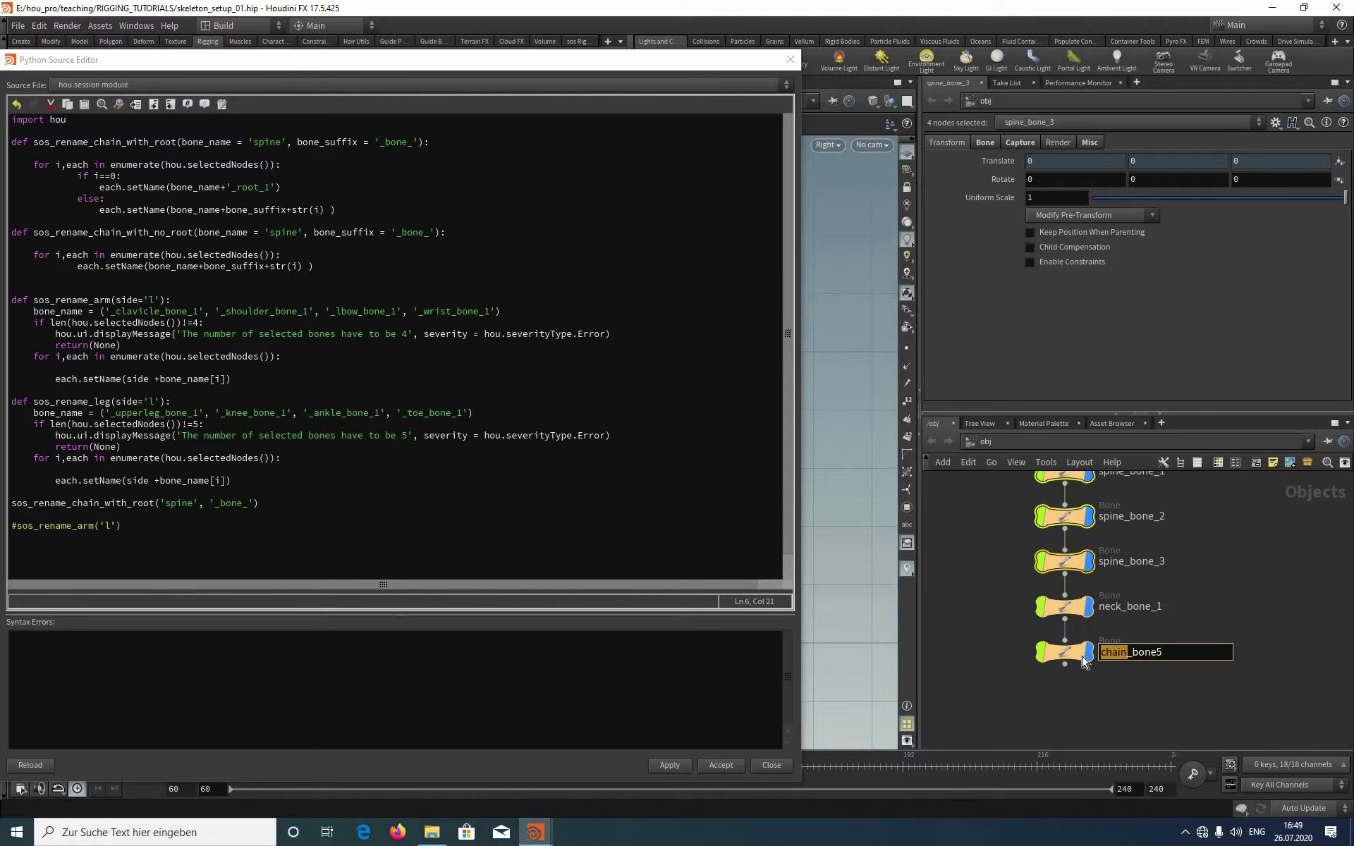
type("head")
key("BackSpace")
type("_1")
key("Return")
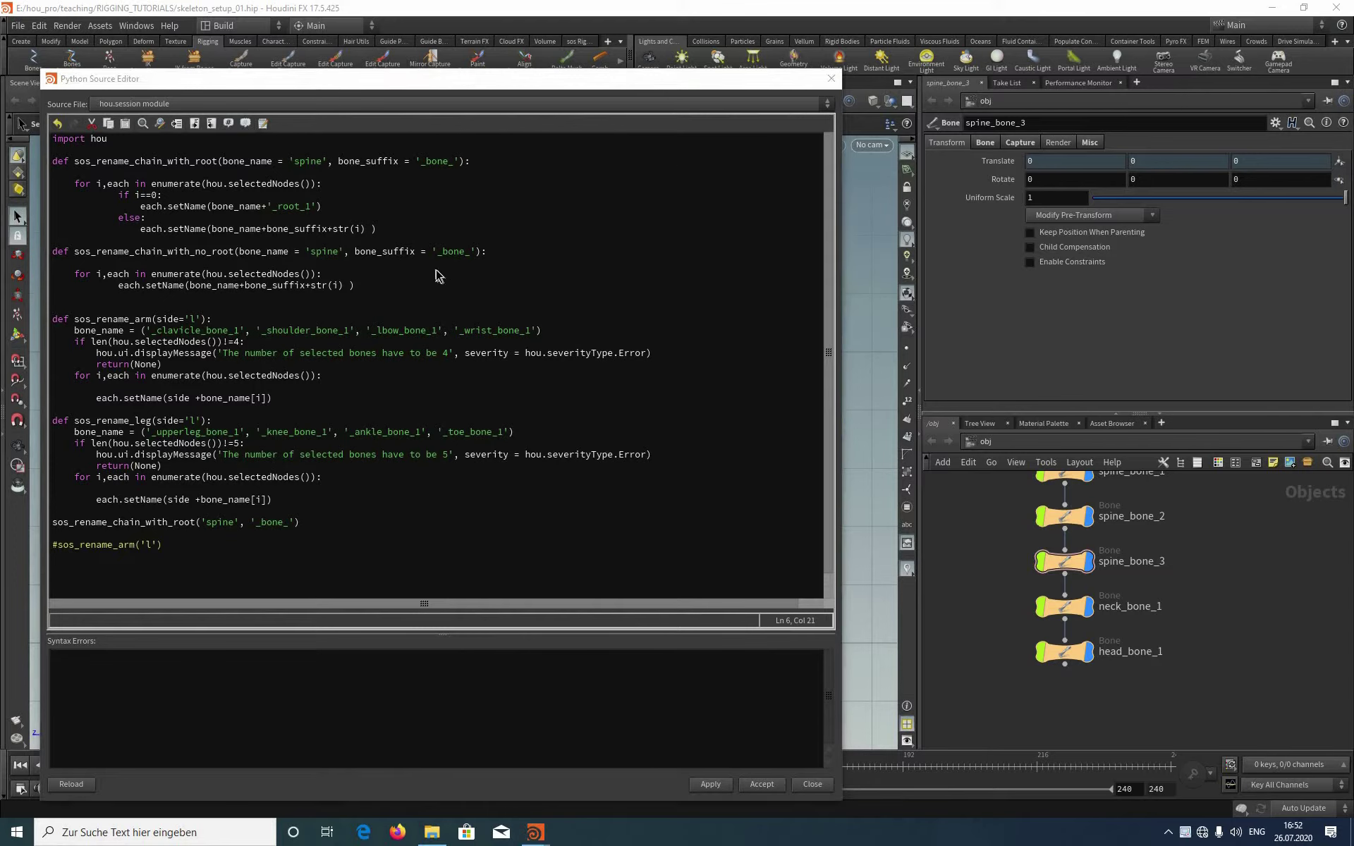
Step: Close the Python Source Editor and show the bunny's body and legs up close in the Right viewport
left_click(831, 78)
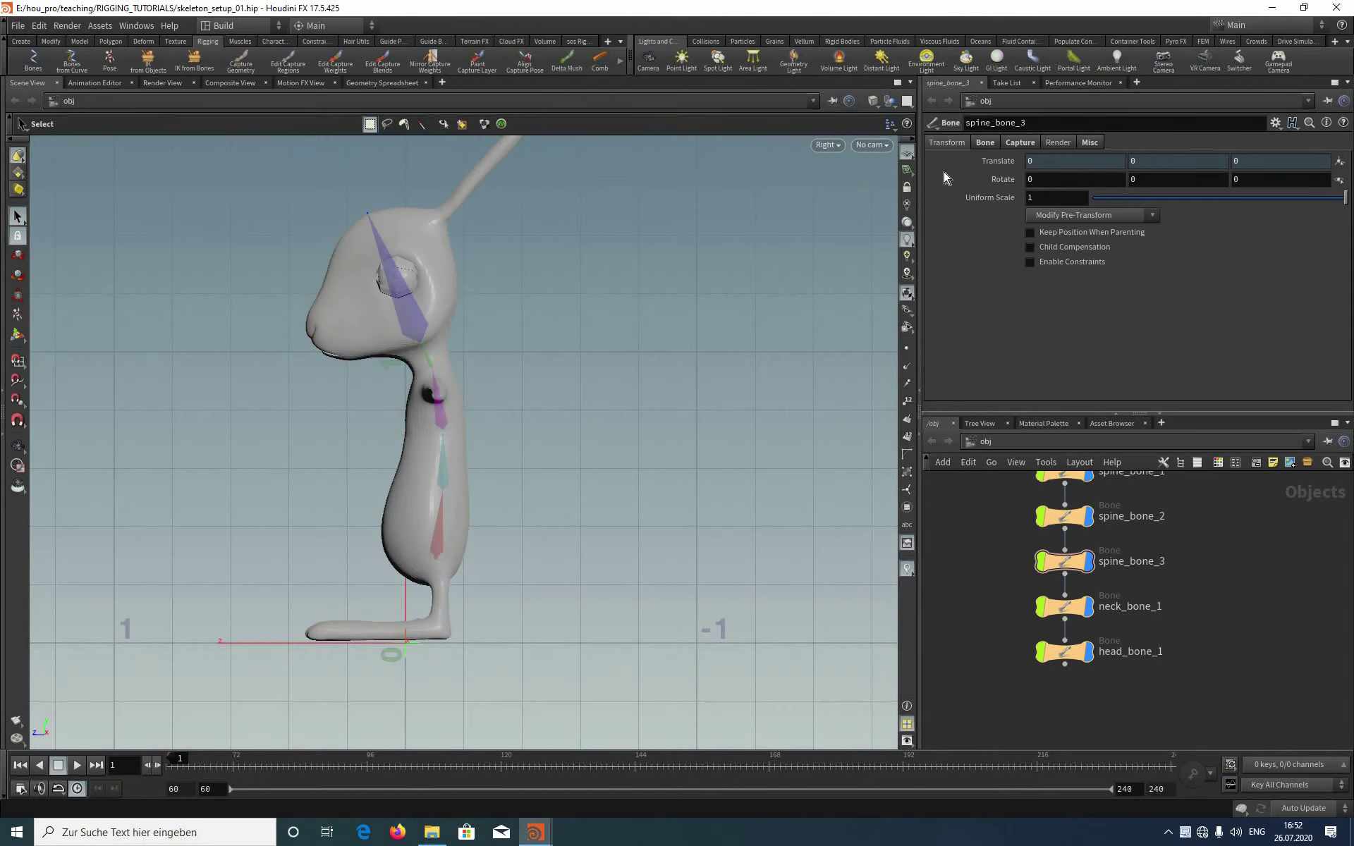
left_click(827, 144)
mouse_move(855, 176)
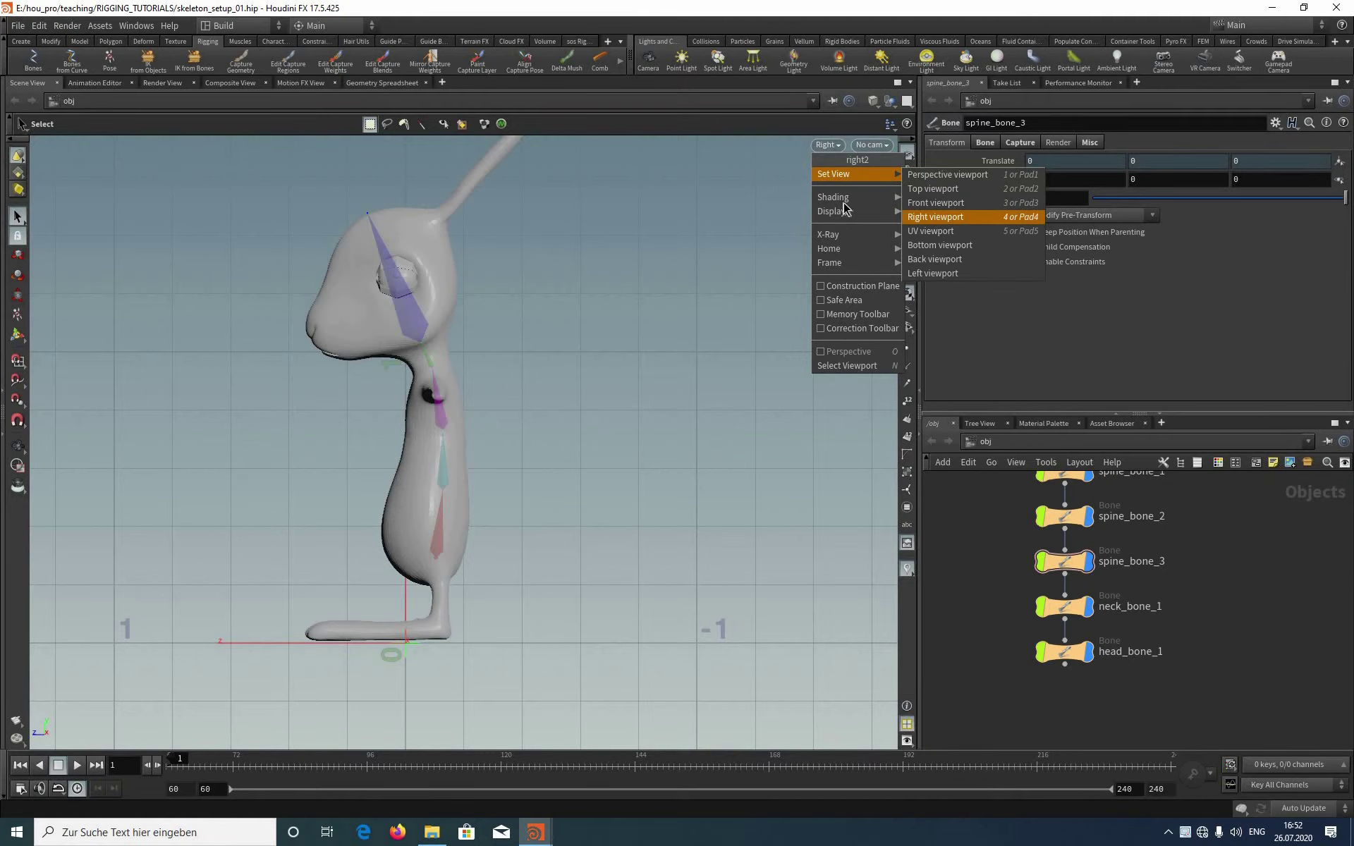
left_click(933, 273)
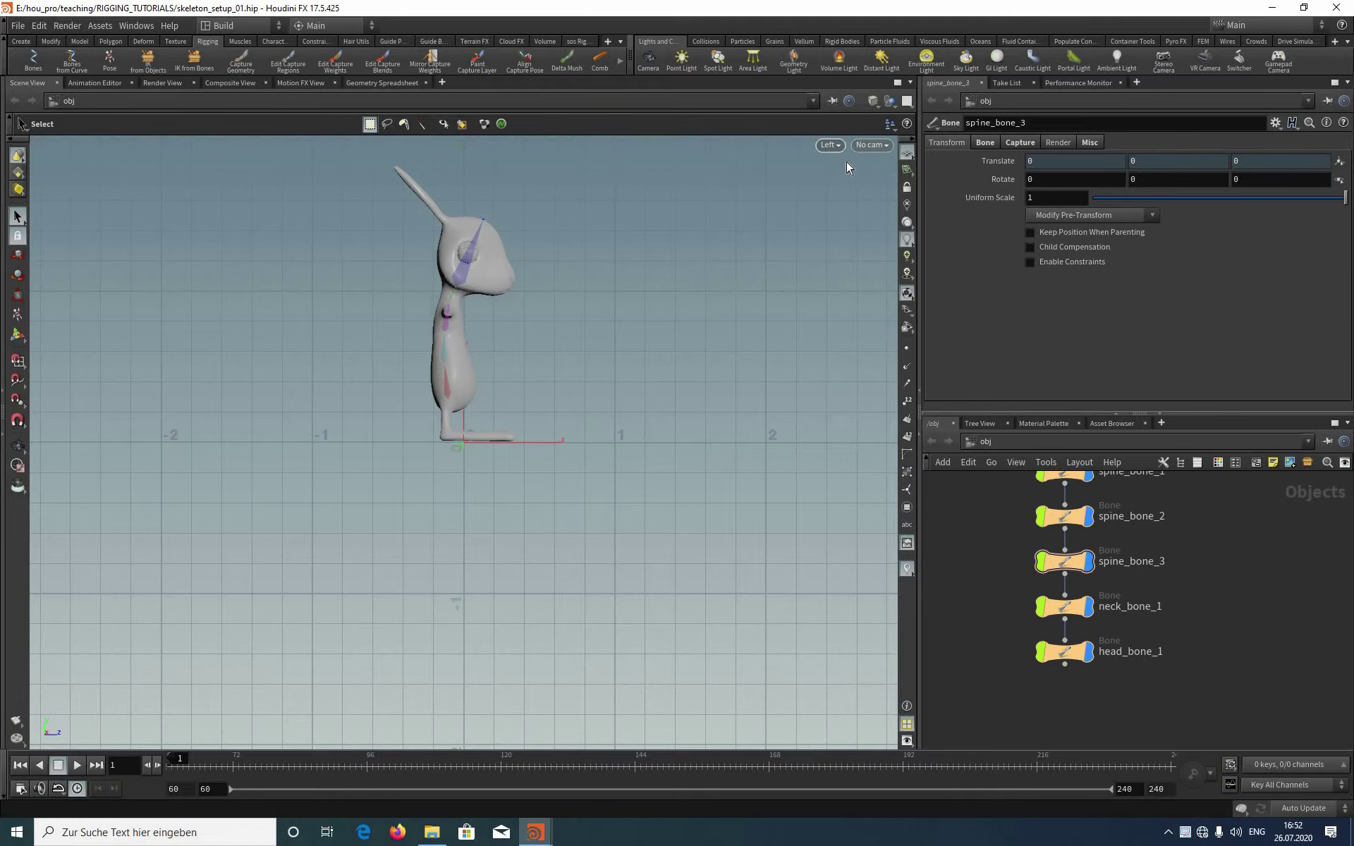
left_click(830, 145)
mouse_move(838, 173)
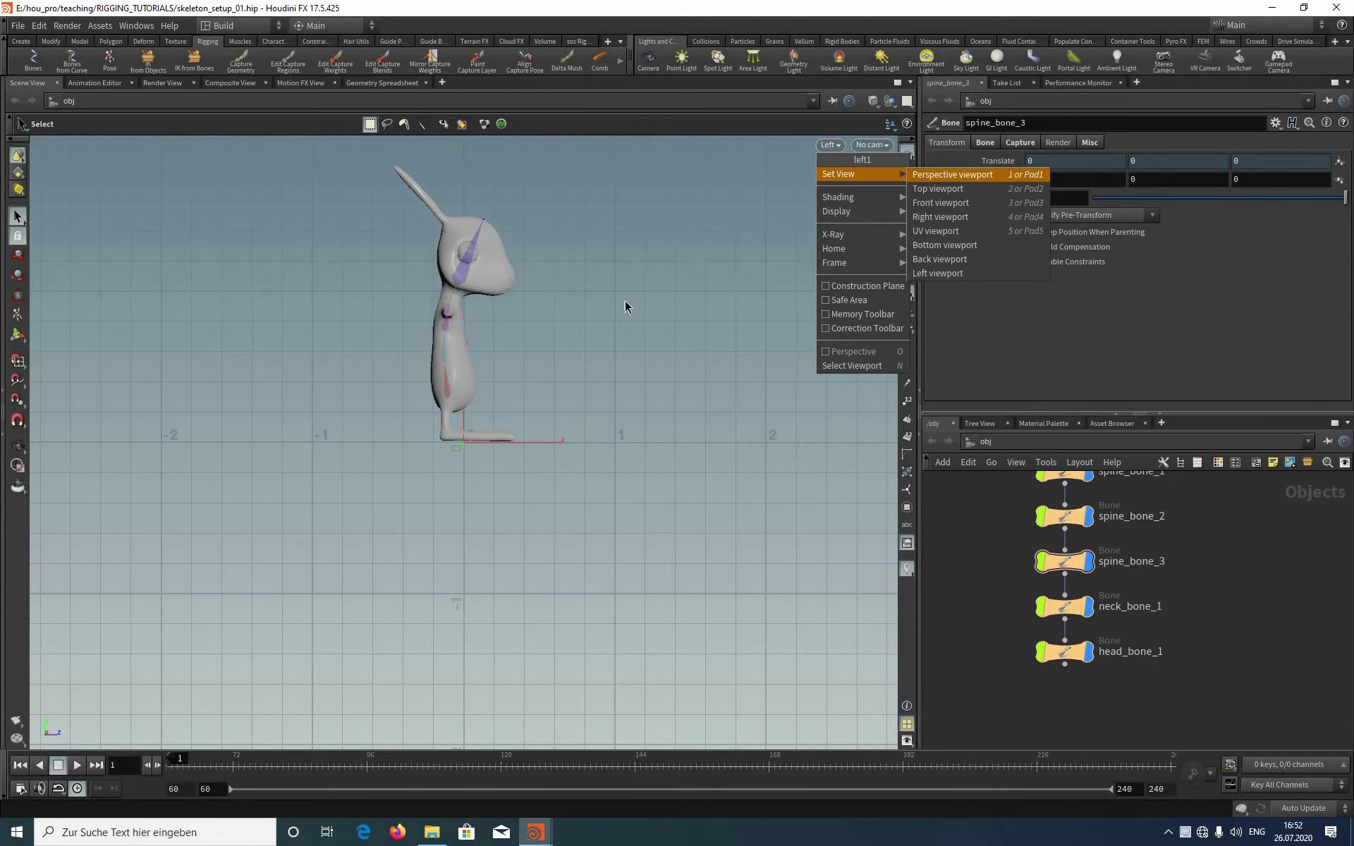
left_click(940, 217)
key("space")
right_click_drag(666, 310, 698, 345)
middle_click_drag(612, 491, 646, 415)
right_click_drag(574, 484, 794, 435)
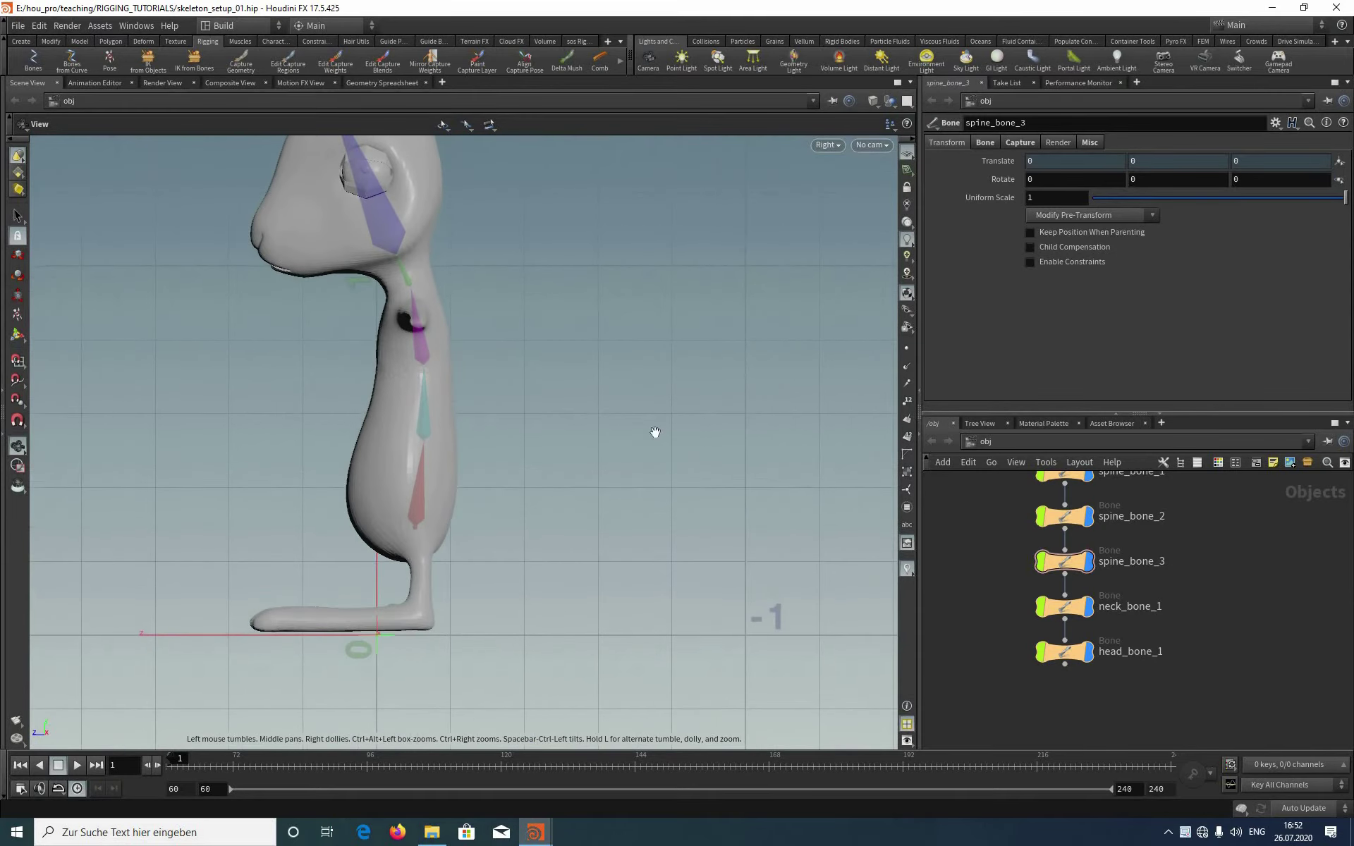
Step: Draw a four-bone chain along the bunny's ear in the Right viewport and shift the joint below the tip bone slightly toward the ear tip
middle_click_drag(385, 152, 392, 412)
middle_click_drag(383, 337, 347, 452)
right_click_drag(544, 178, 717, 305)
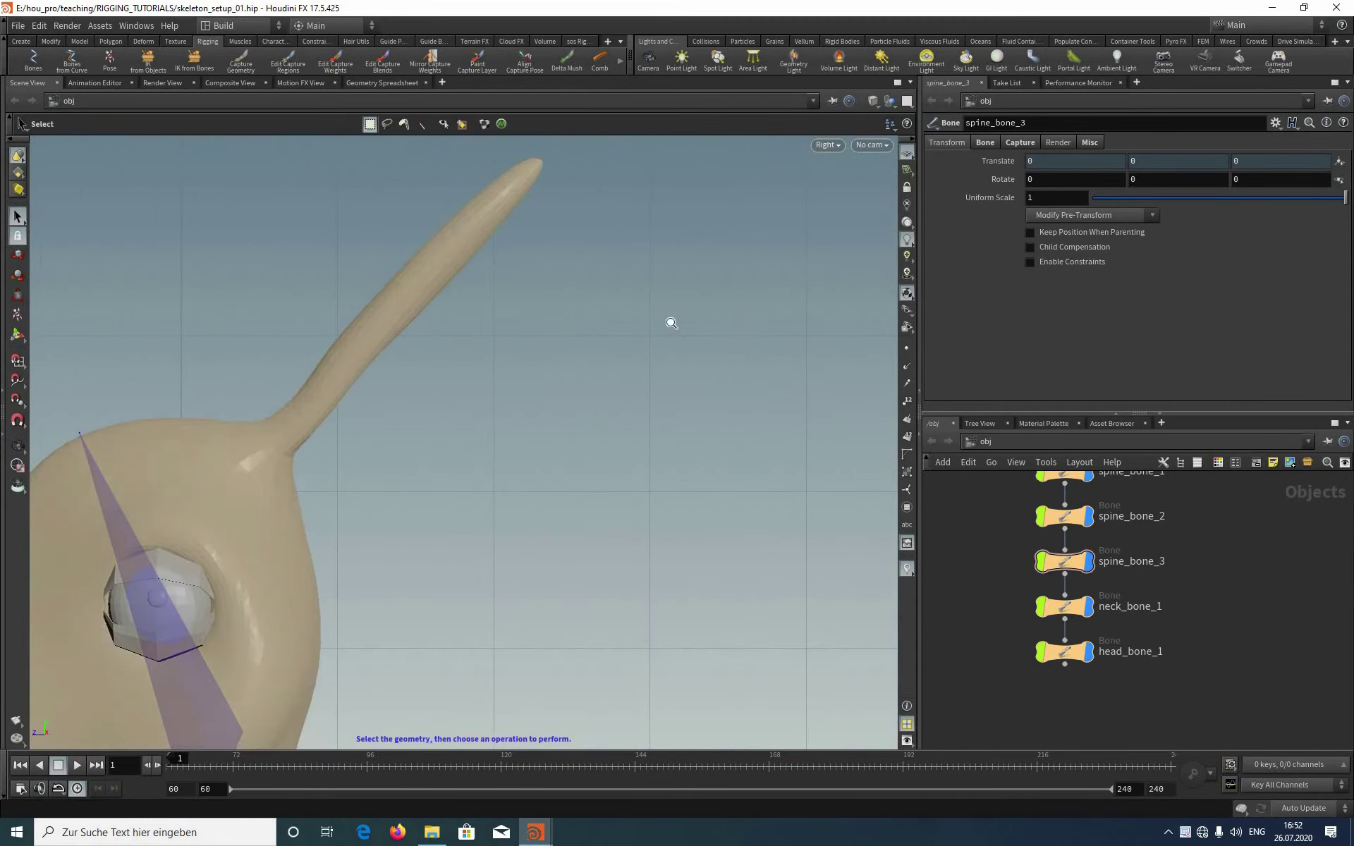
key("space")
middle_click_drag(591, 294, 679, 312)
right_click_drag(678, 312, 617, 320)
middle_click_drag(617, 320, 576, 257)
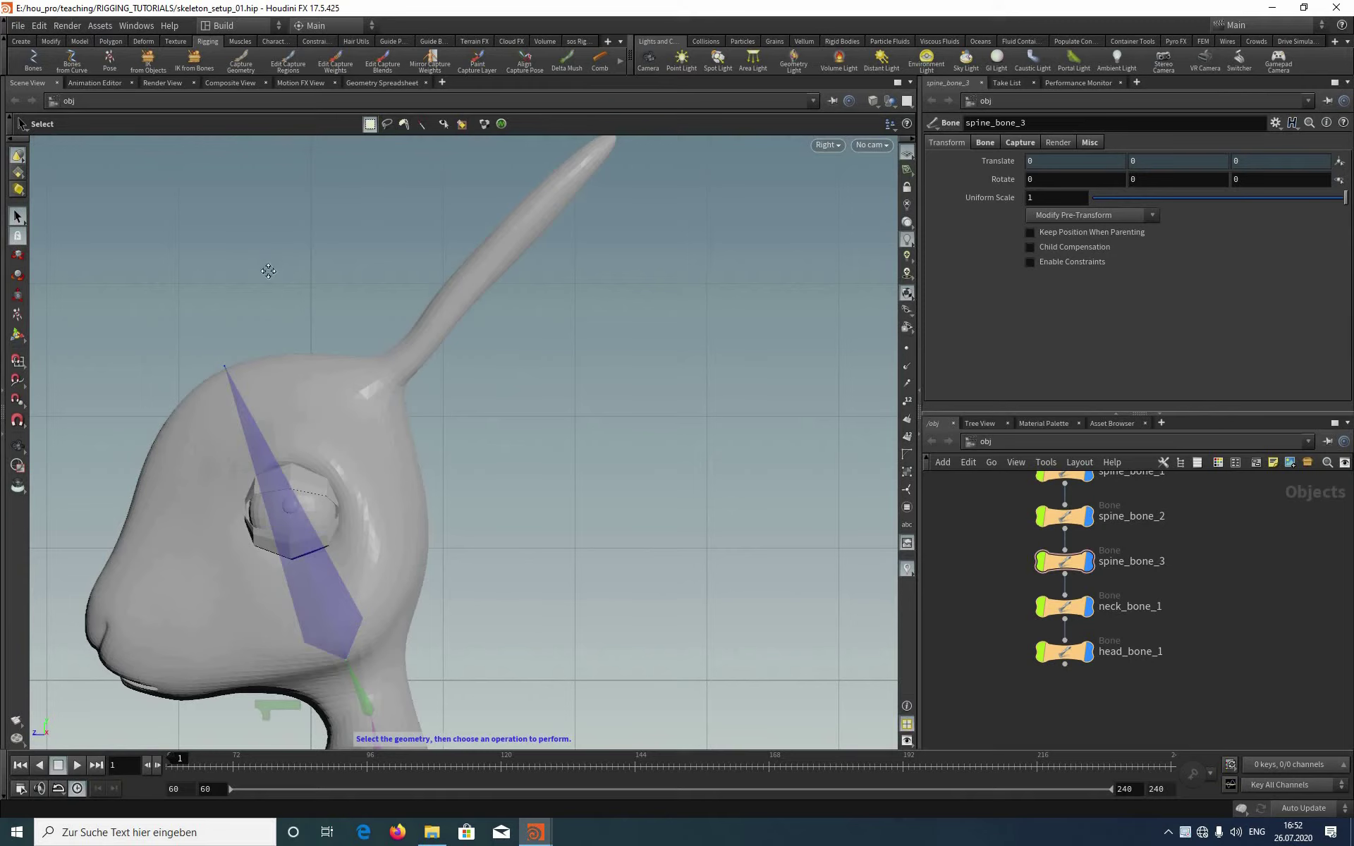
middle_click_drag(568, 362, 603, 379)
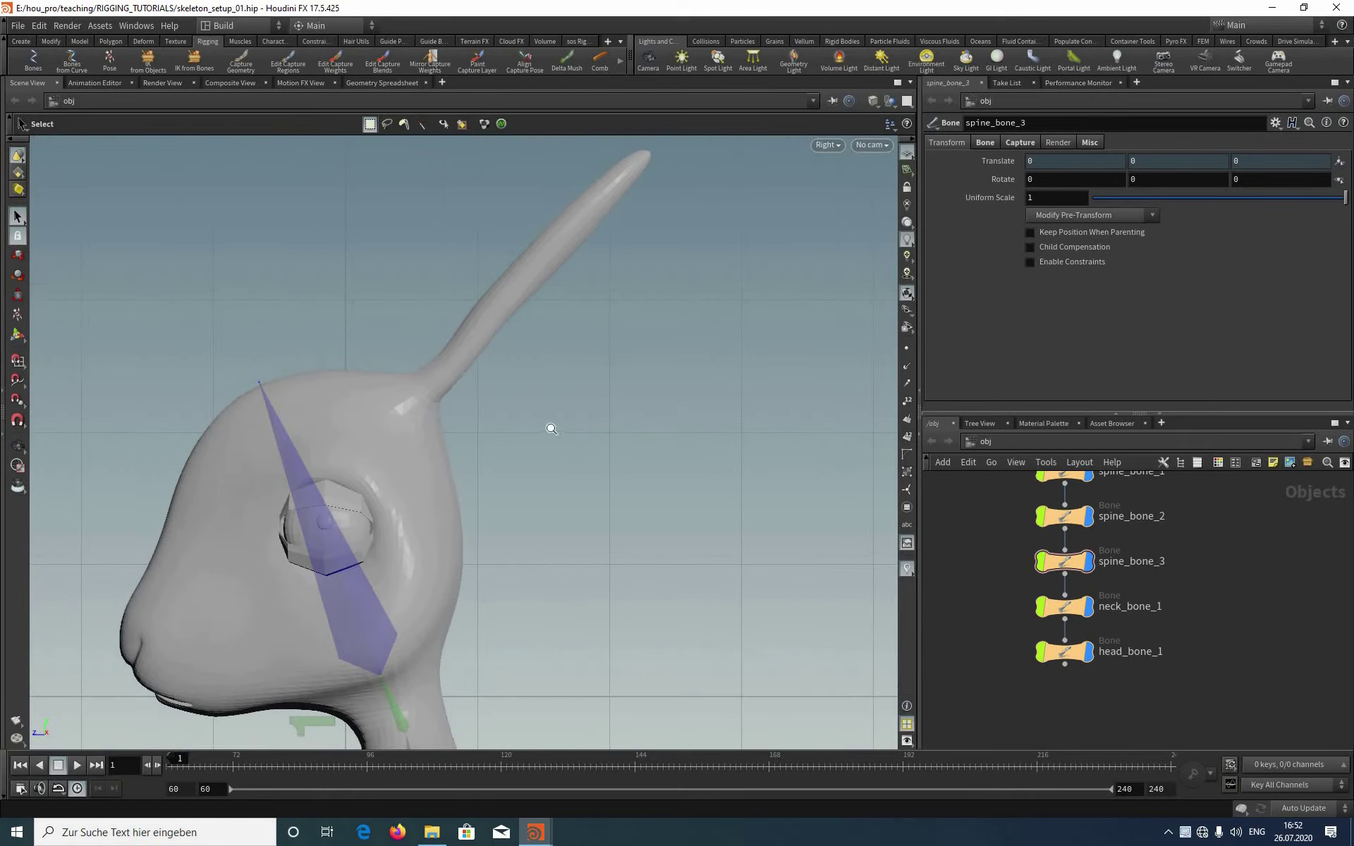
key("space")
middle_click_drag(810, 129, 750, 184)
right_click_drag(826, 124, 746, 130)
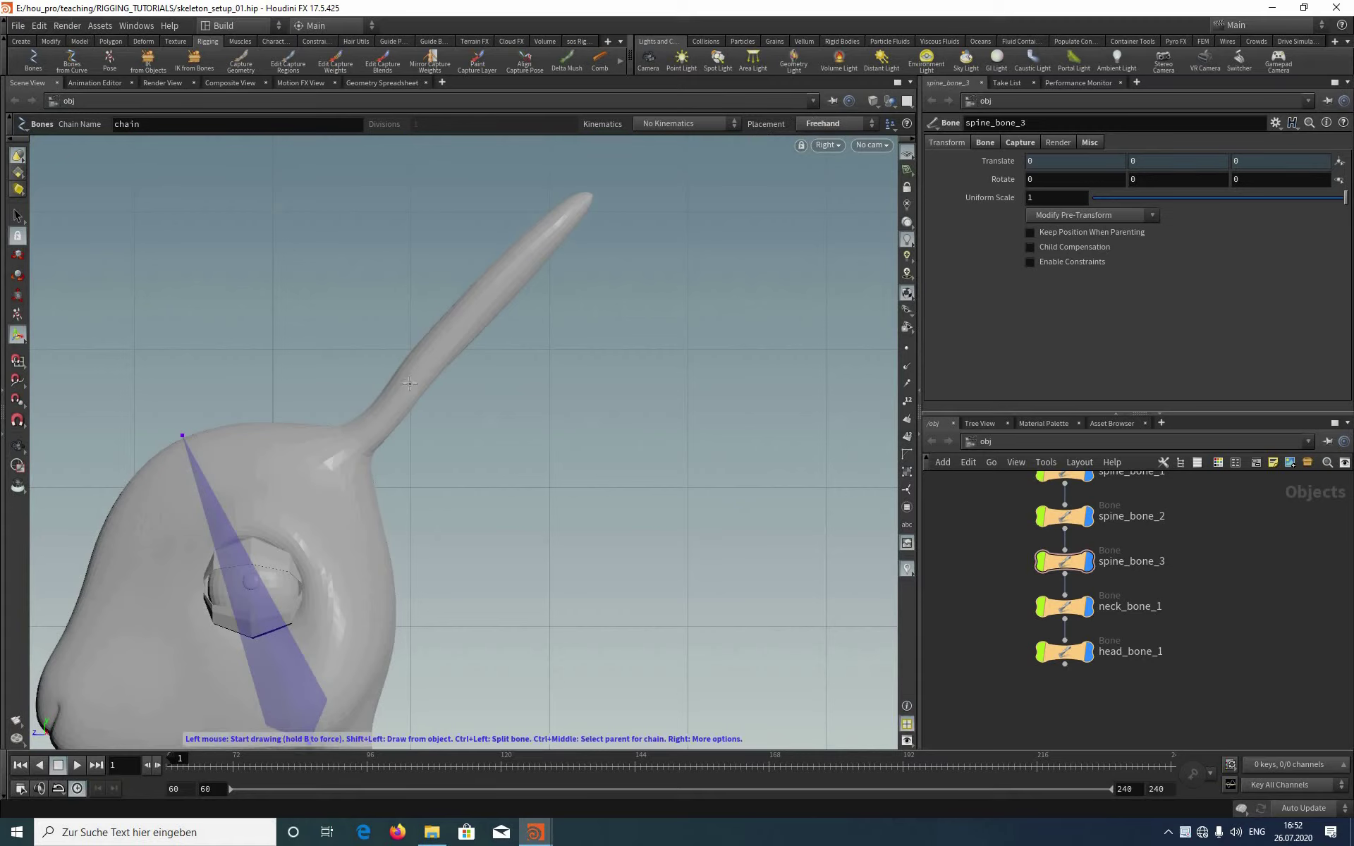
left_click(476, 321)
left_click(477, 304)
left_click(525, 257)
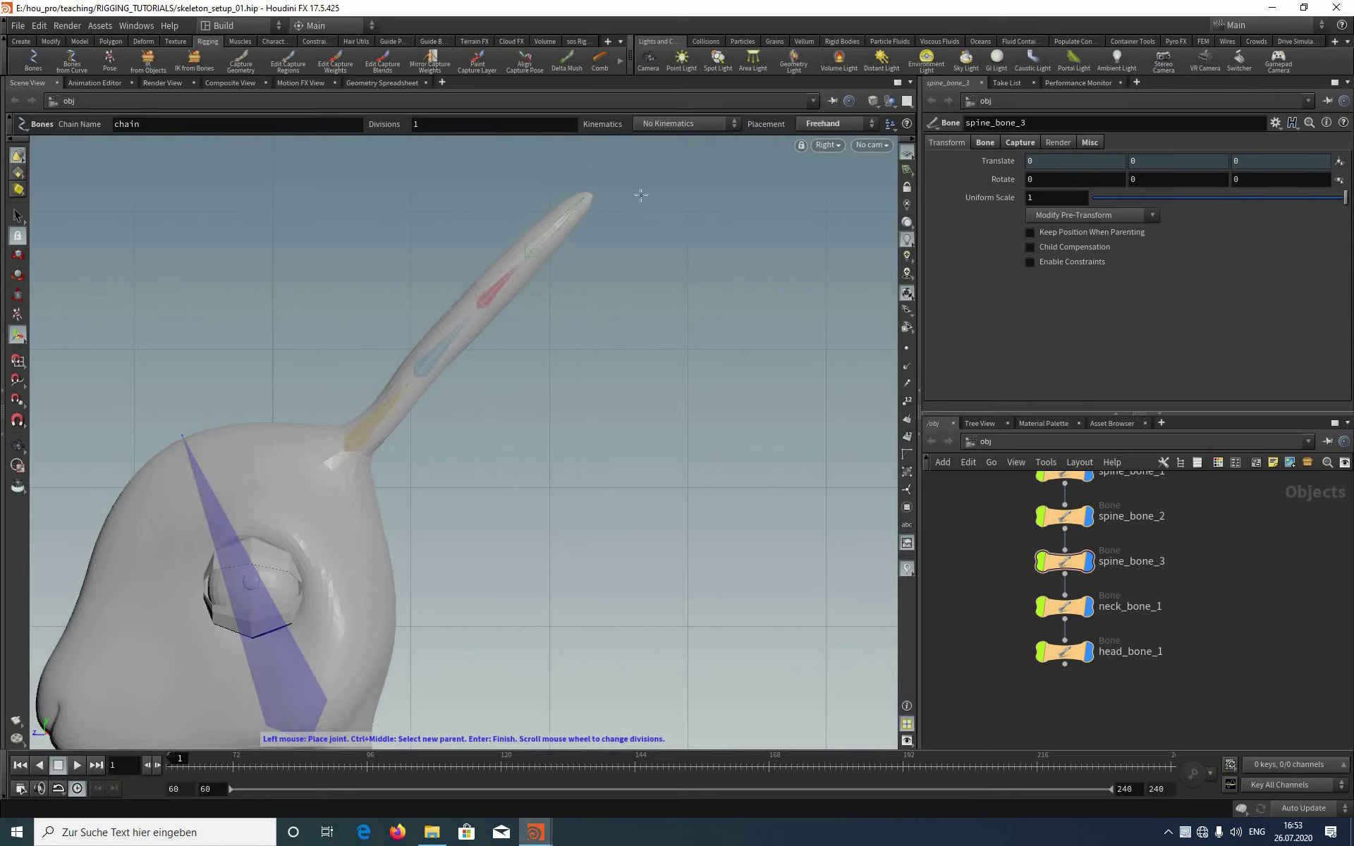
left_click(588, 197)
key("Return")
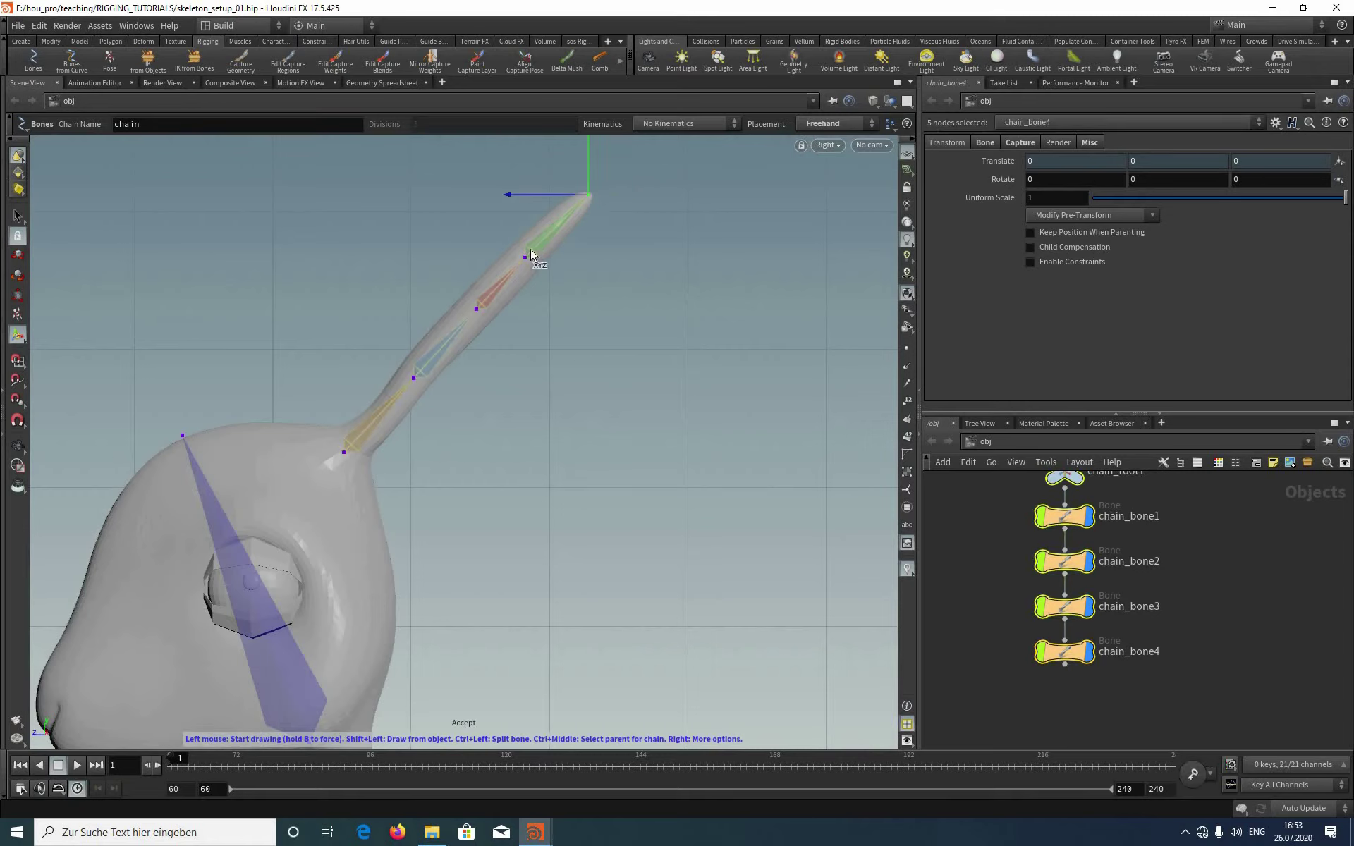
left_click_drag(532, 250, 540, 243)
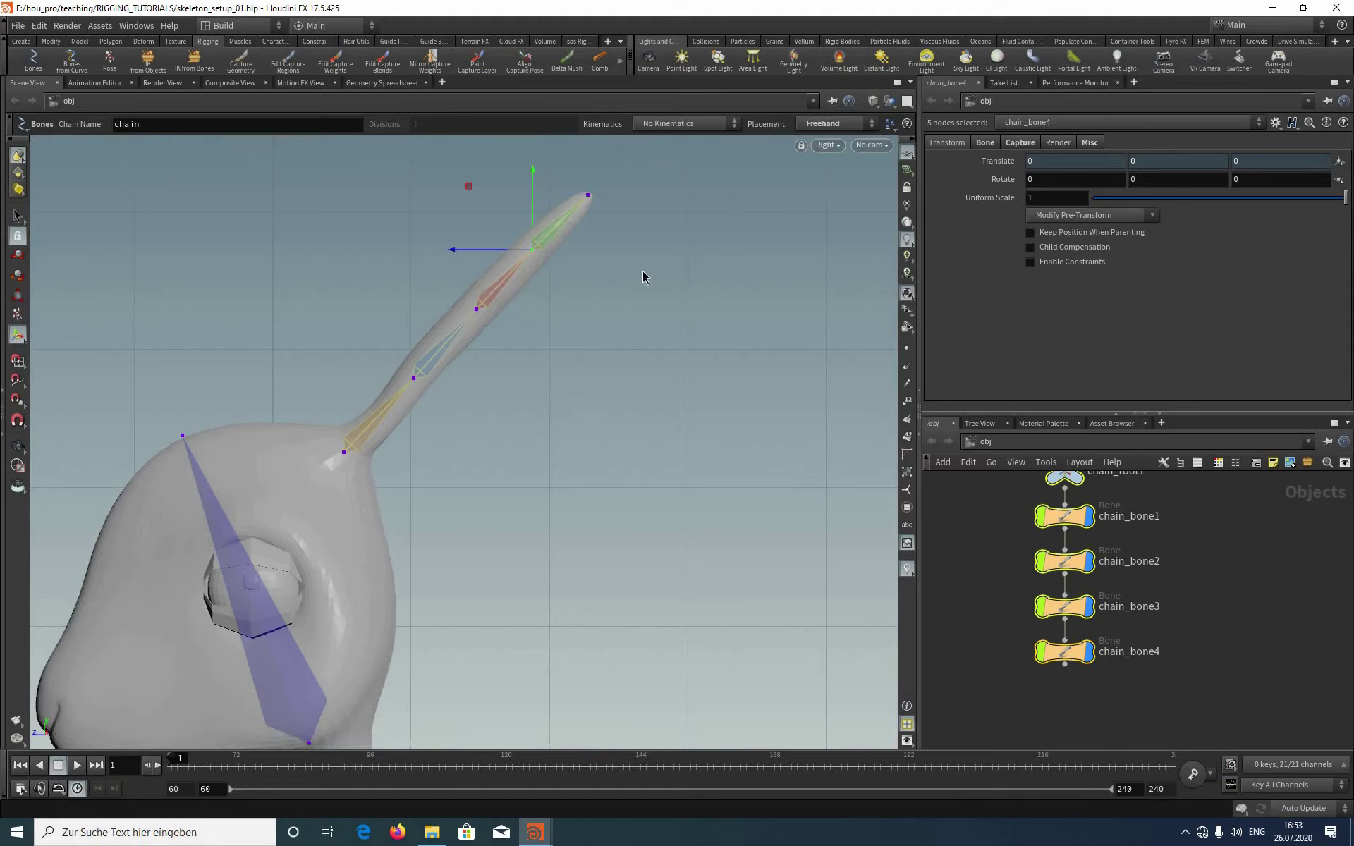
key("Escape")
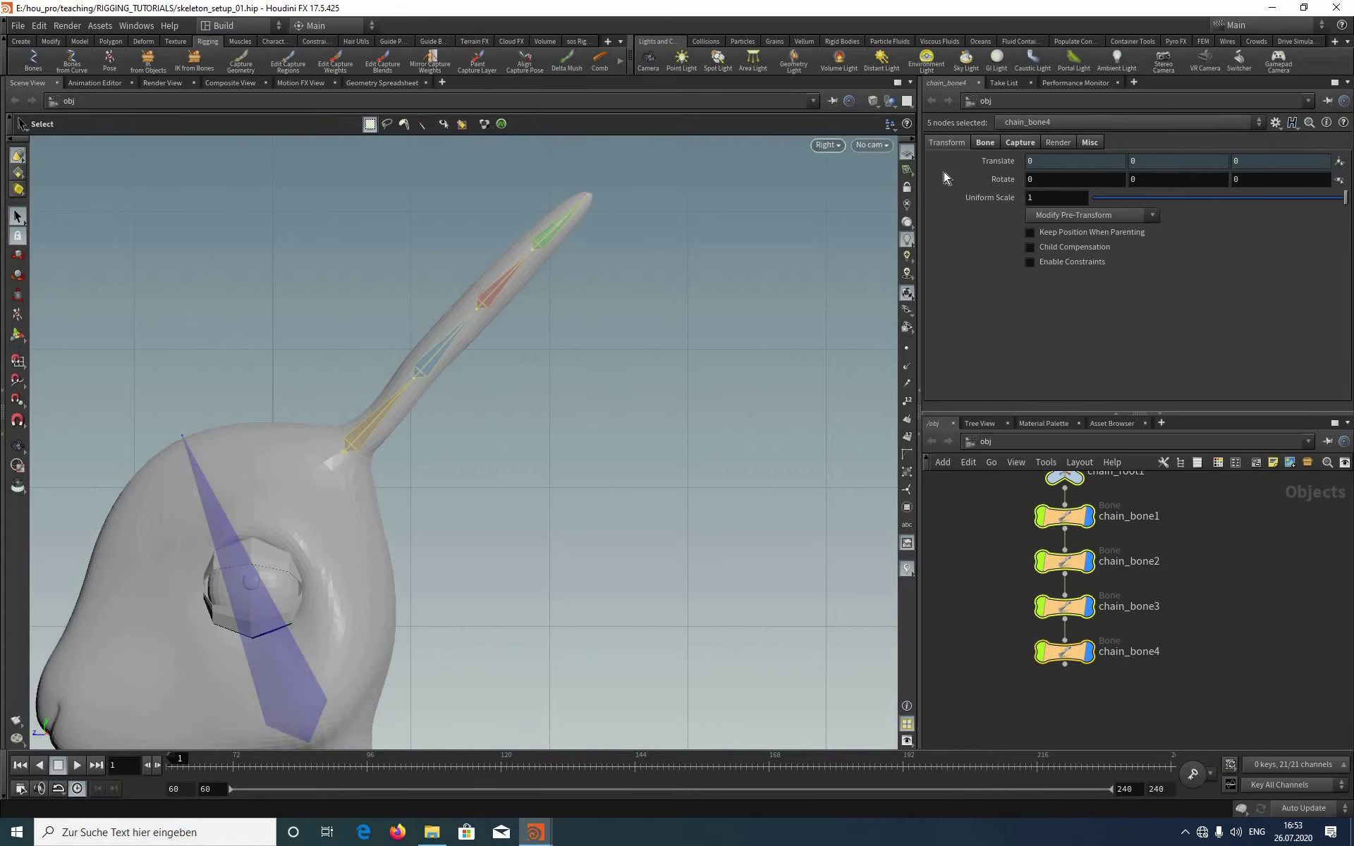
Step: Switch the viewport to Perspective and examine how the ear chain lines up with both ears from the front
left_click(827, 145)
left_click(947, 174)
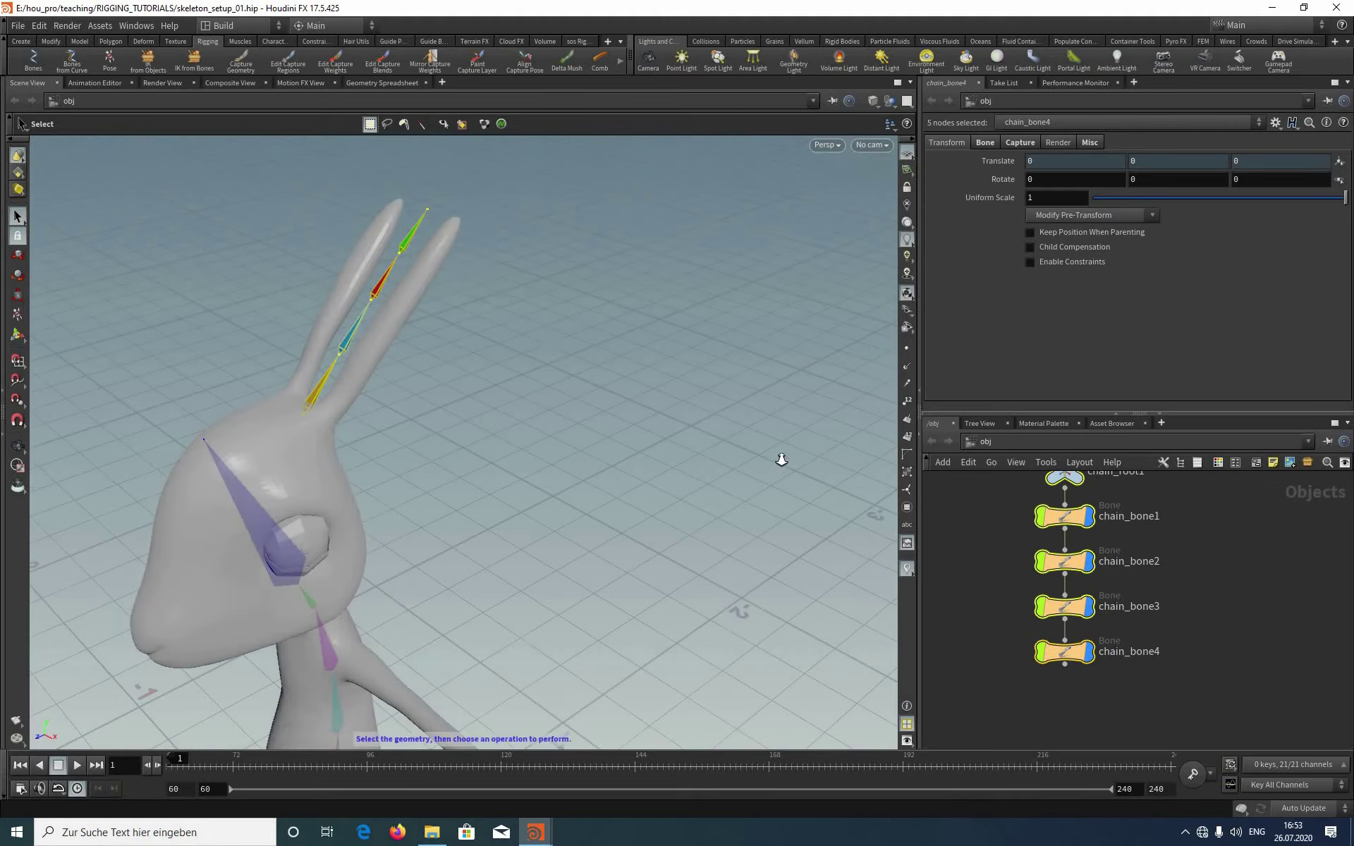
scroll(495, 378, "down", 3)
left_click_drag(495, 378, 463, 462)
scroll(464, 423, "up", 4)
left_click_drag(550, 303, 496, 294)
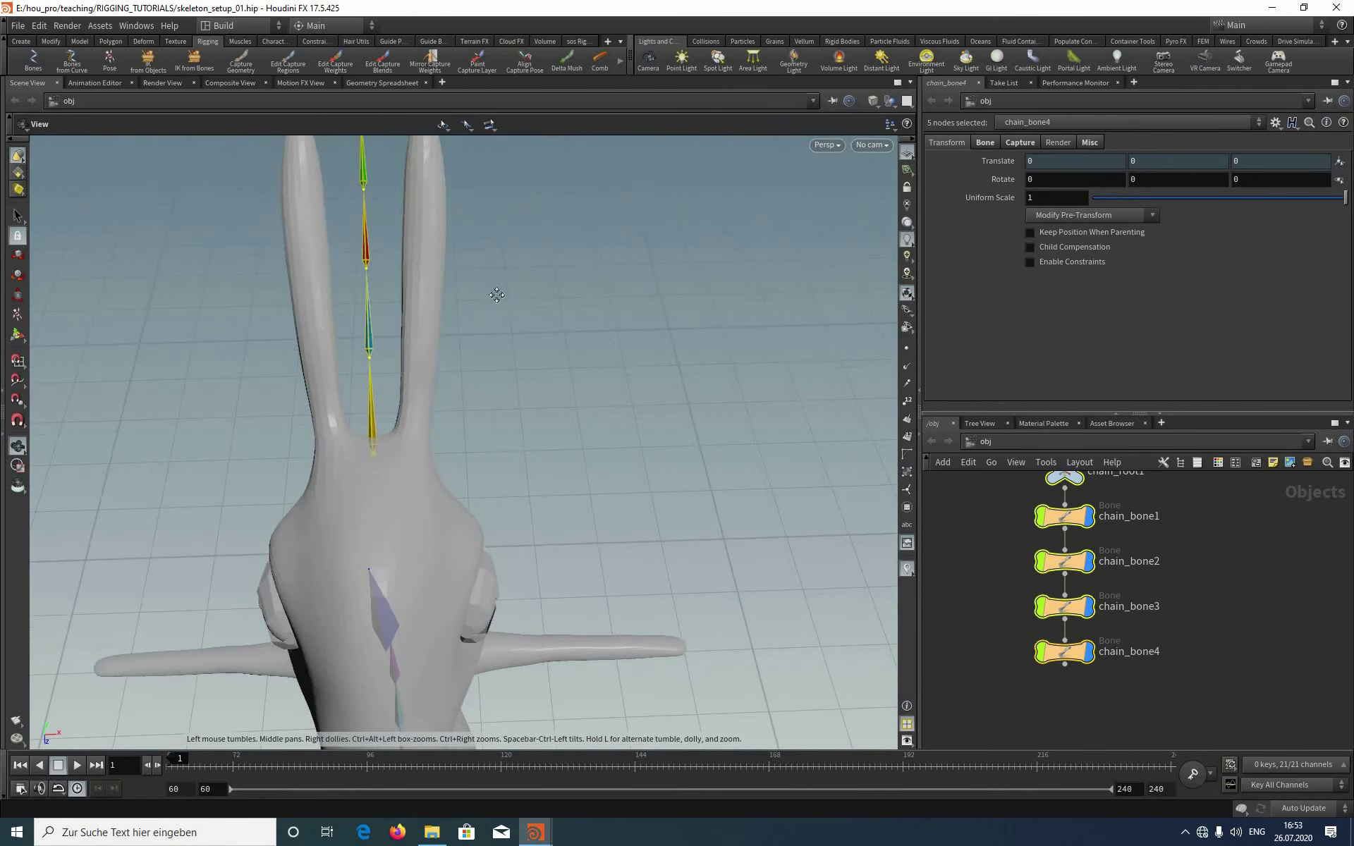
left_click_drag(377, 262, 362, 245)
left_click_drag(486, 462, 505, 445)
middle_click_drag(506, 445, 508, 462)
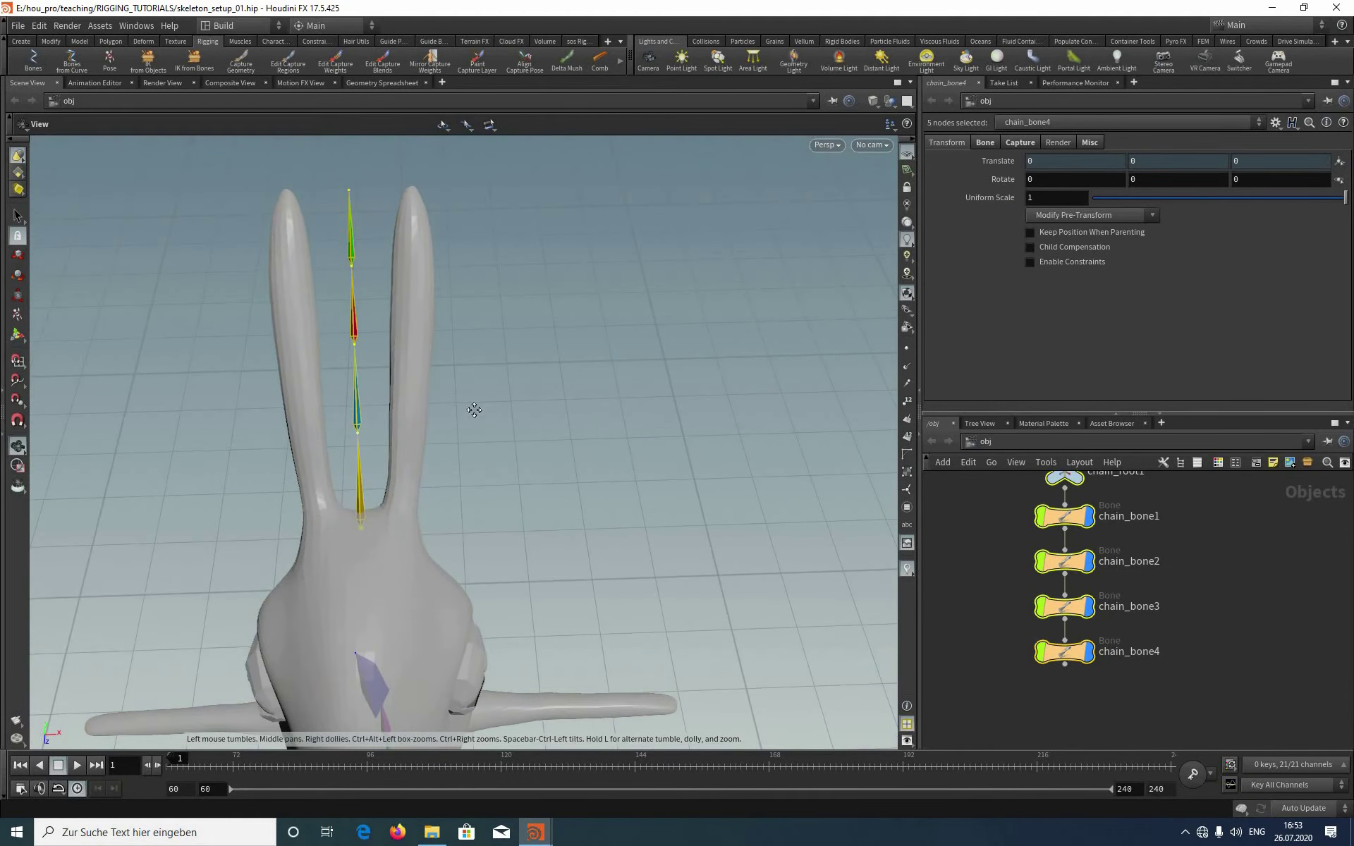
middle_click_drag(335, 447, 310, 441)
right_click_drag(309, 442, 341, 442)
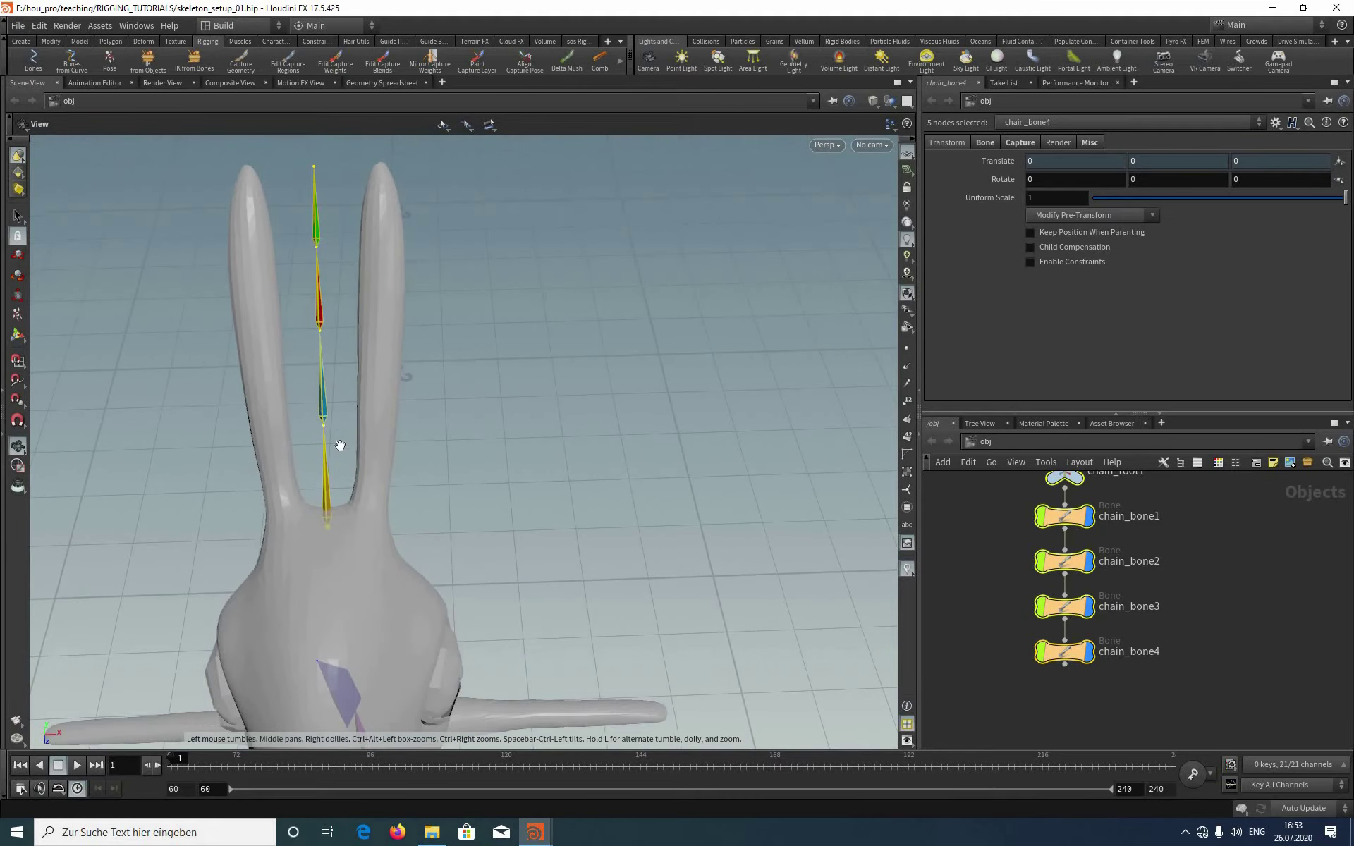
Step: Select chain_root1 and translate it about 0.0617 along X into the base of the bunny's left ear
middle_click_drag(1025, 480, 1036, 590)
left_click(1075, 582)
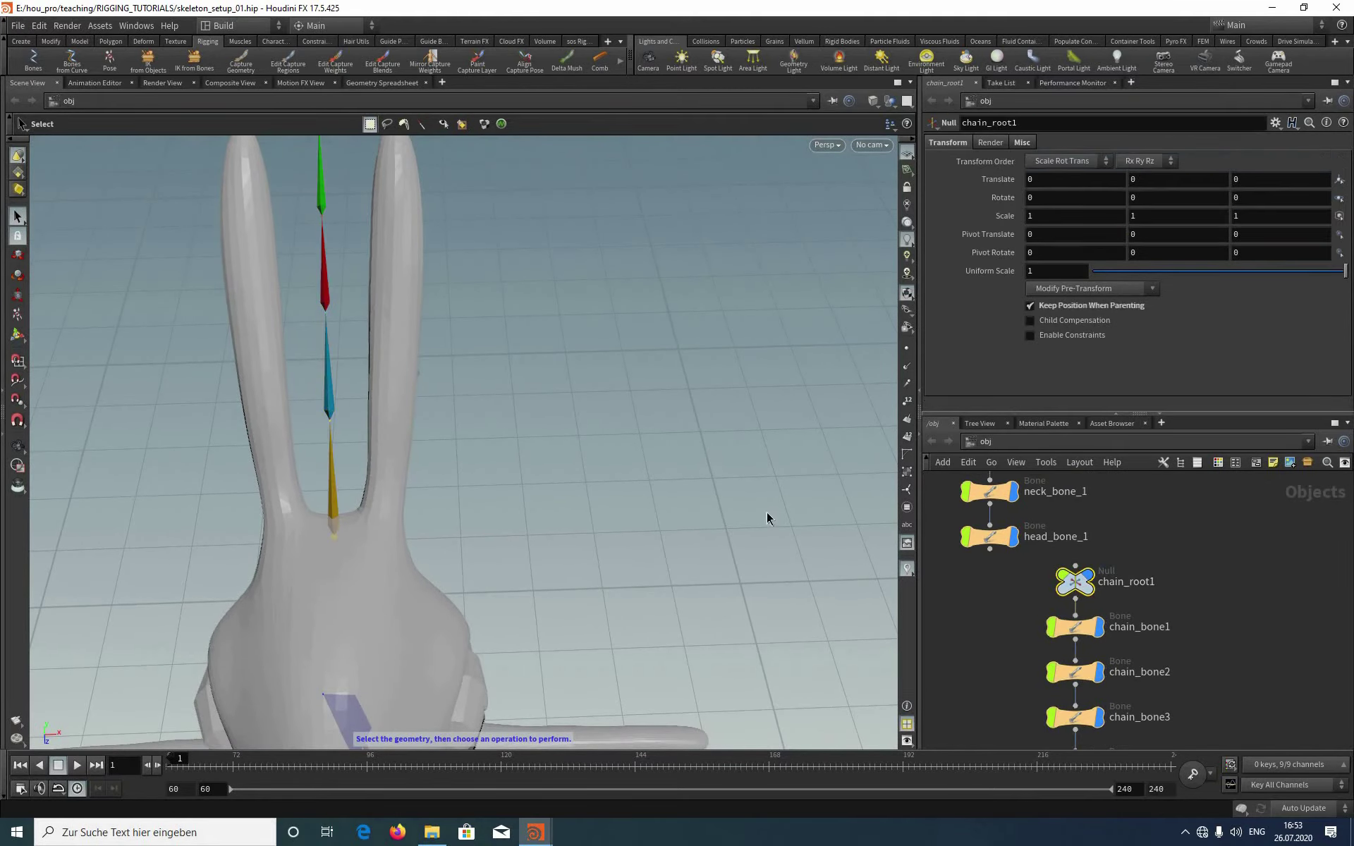
left_click(18, 336)
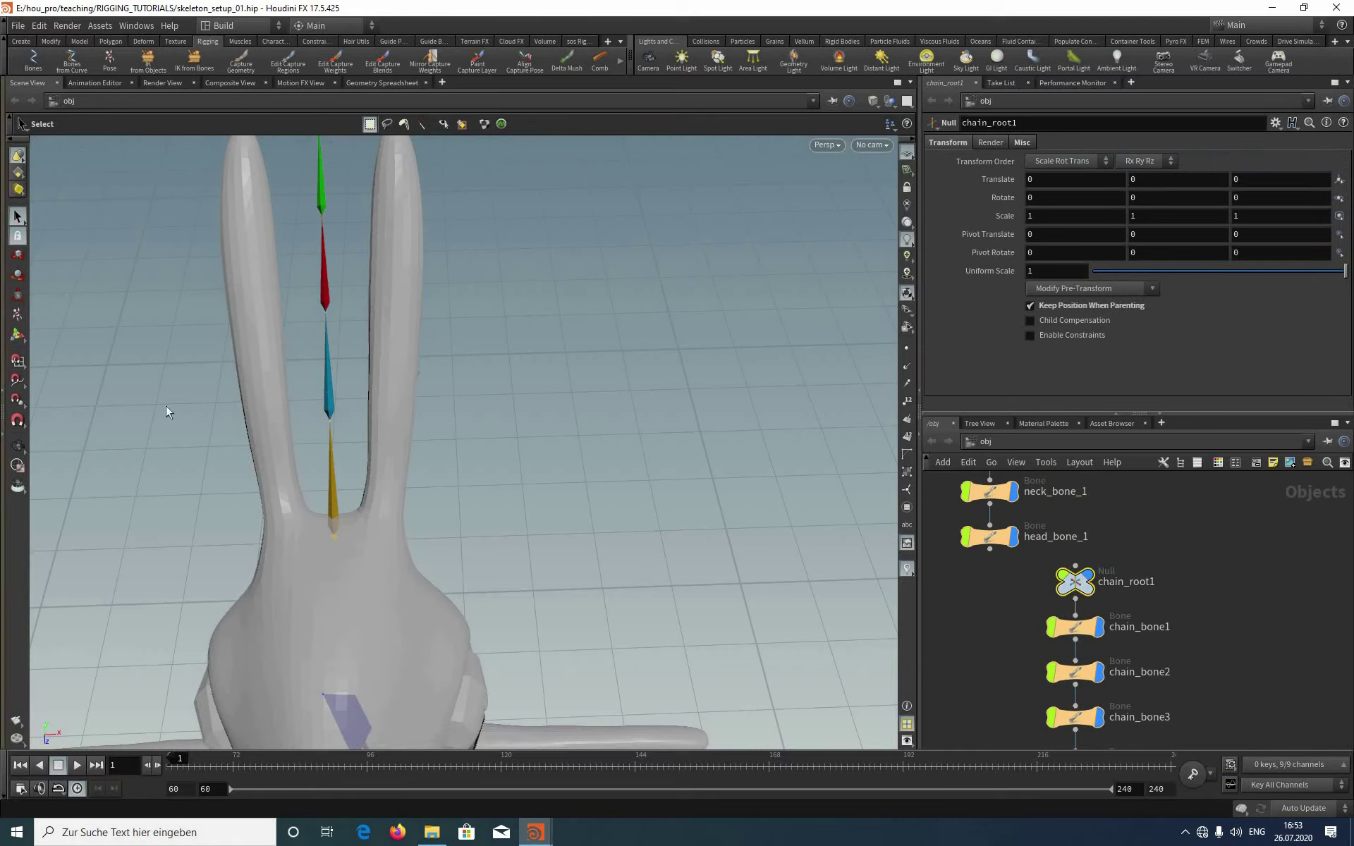
key("Return")
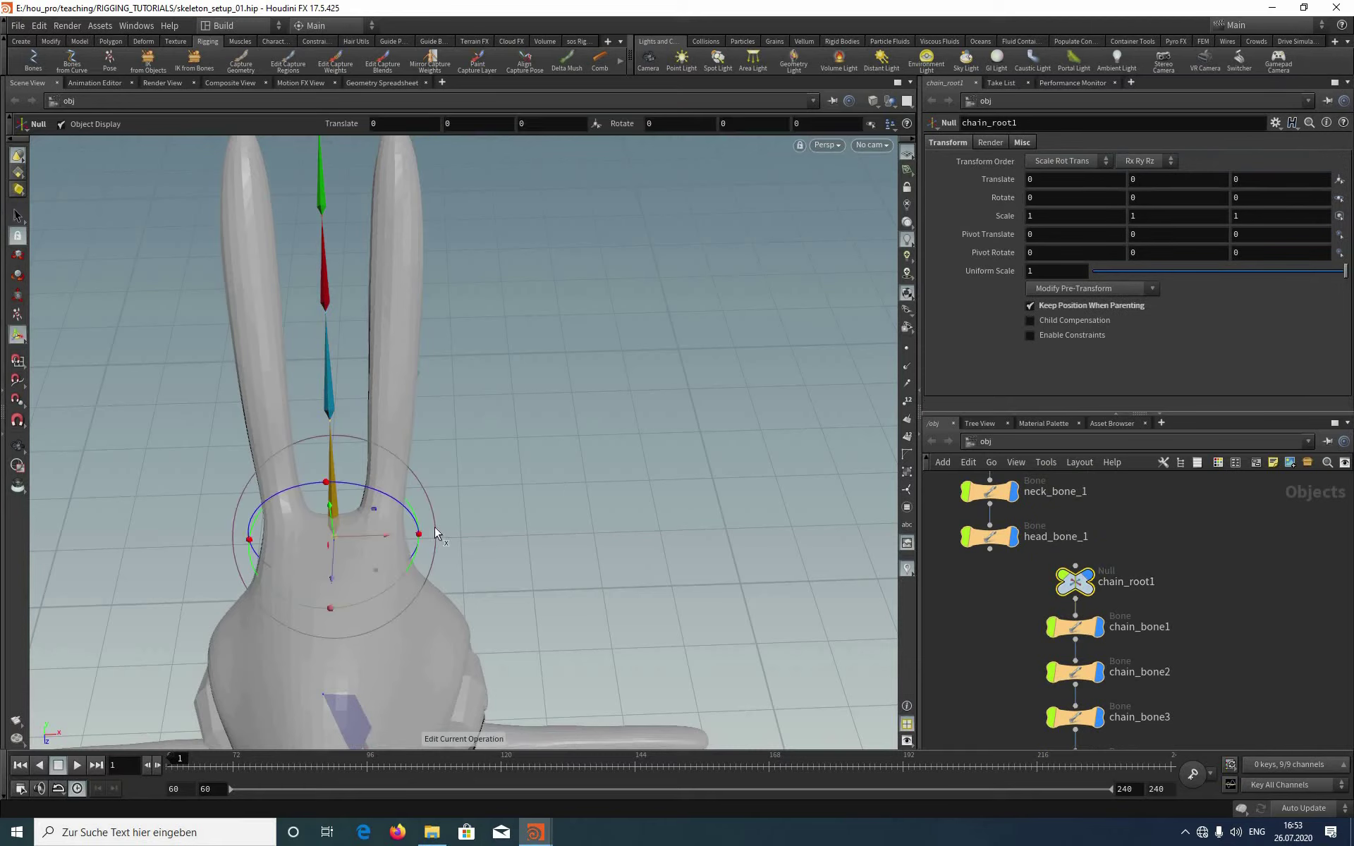
left_click_drag(432, 532, 595, 330)
Step: Rotate the chain root to about 0.19, -3.09, -2.83 degrees to align the bones with the left ear
middle_click_drag(502, 486, 537, 521, "alt")
scroll(502, 487, "down", 1)
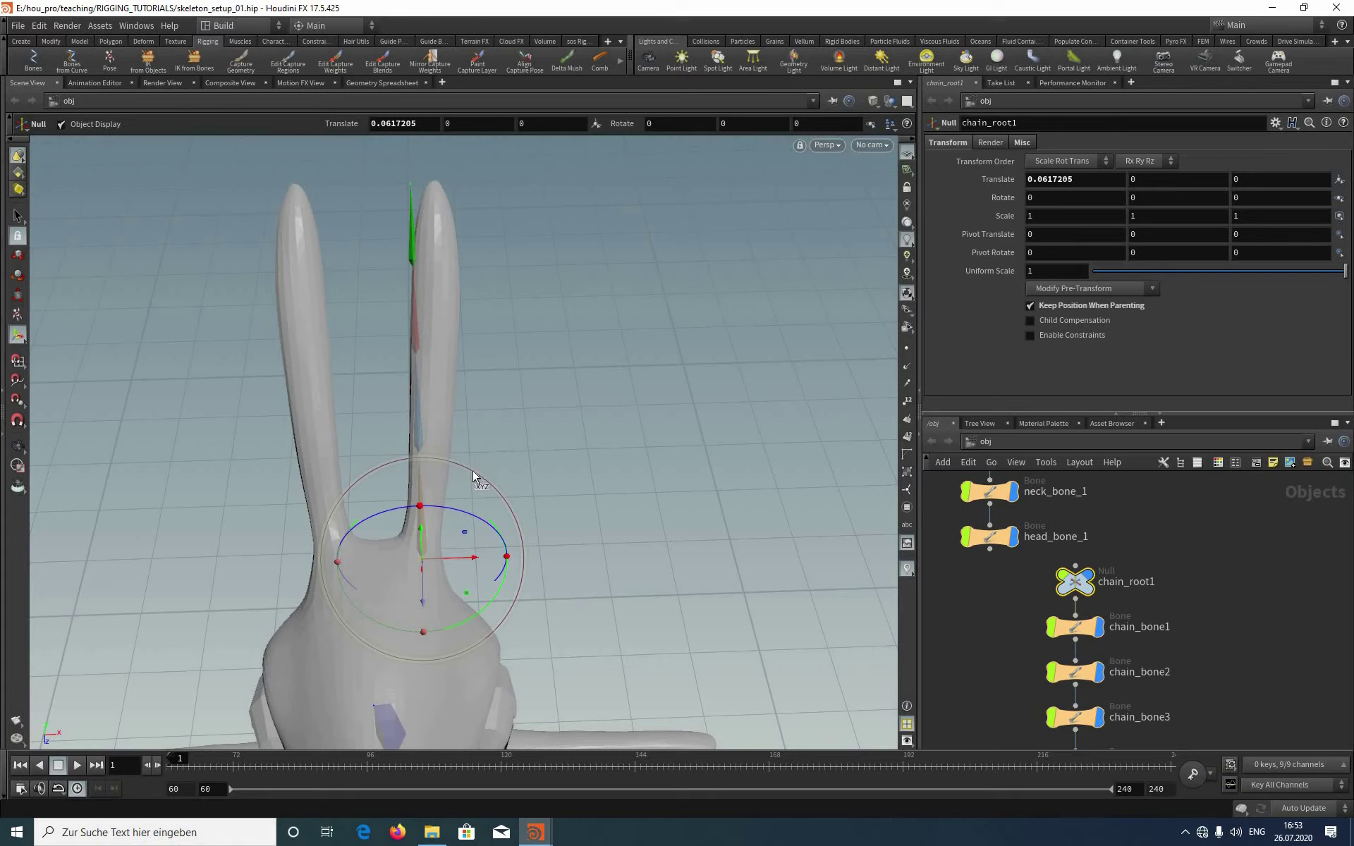
left_click_drag(474, 476, 471, 480)
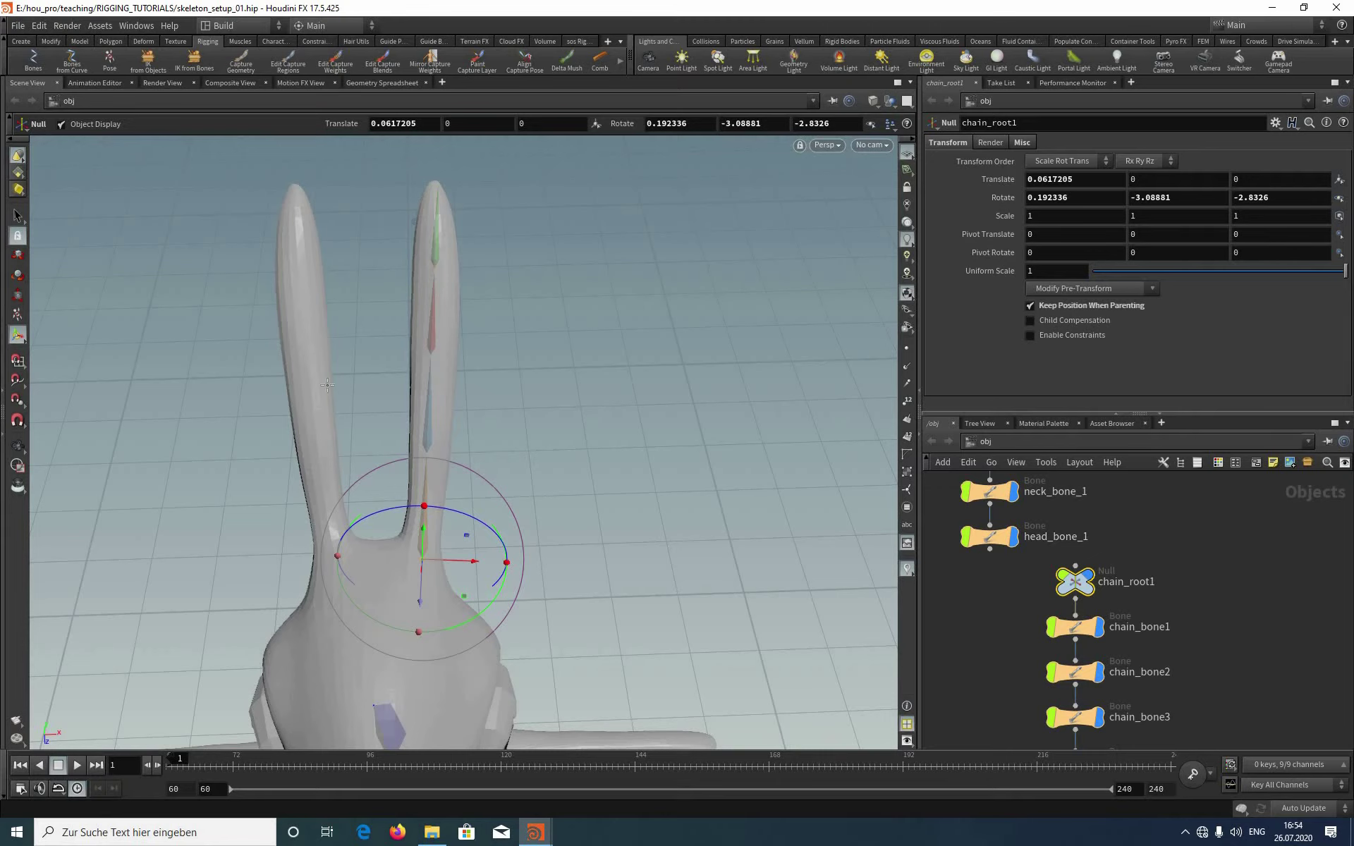
Step: Return to the Bones tool and select the root joint of the left ear chain
key("q")
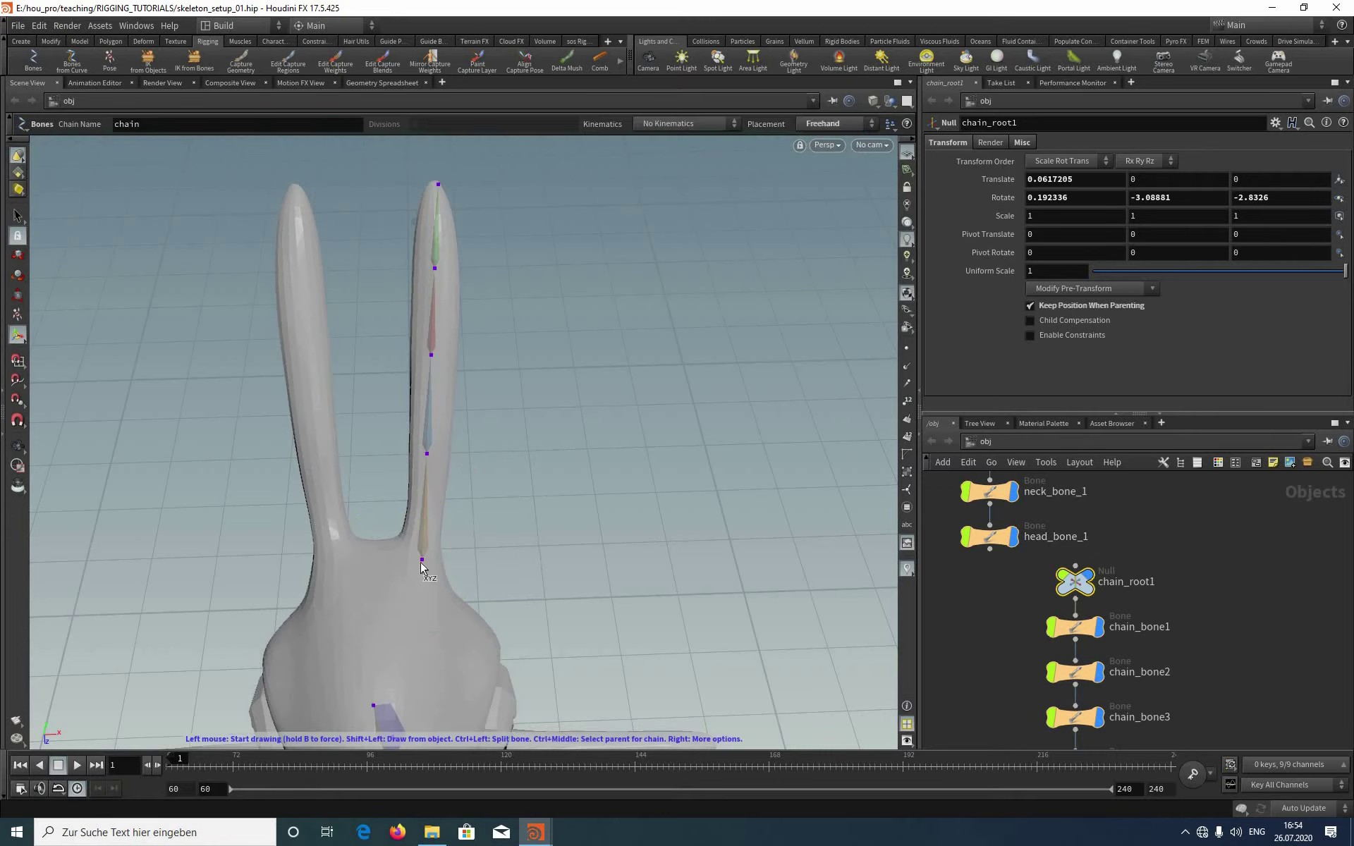
mouse_move(438, 559)
left_click(439, 560)
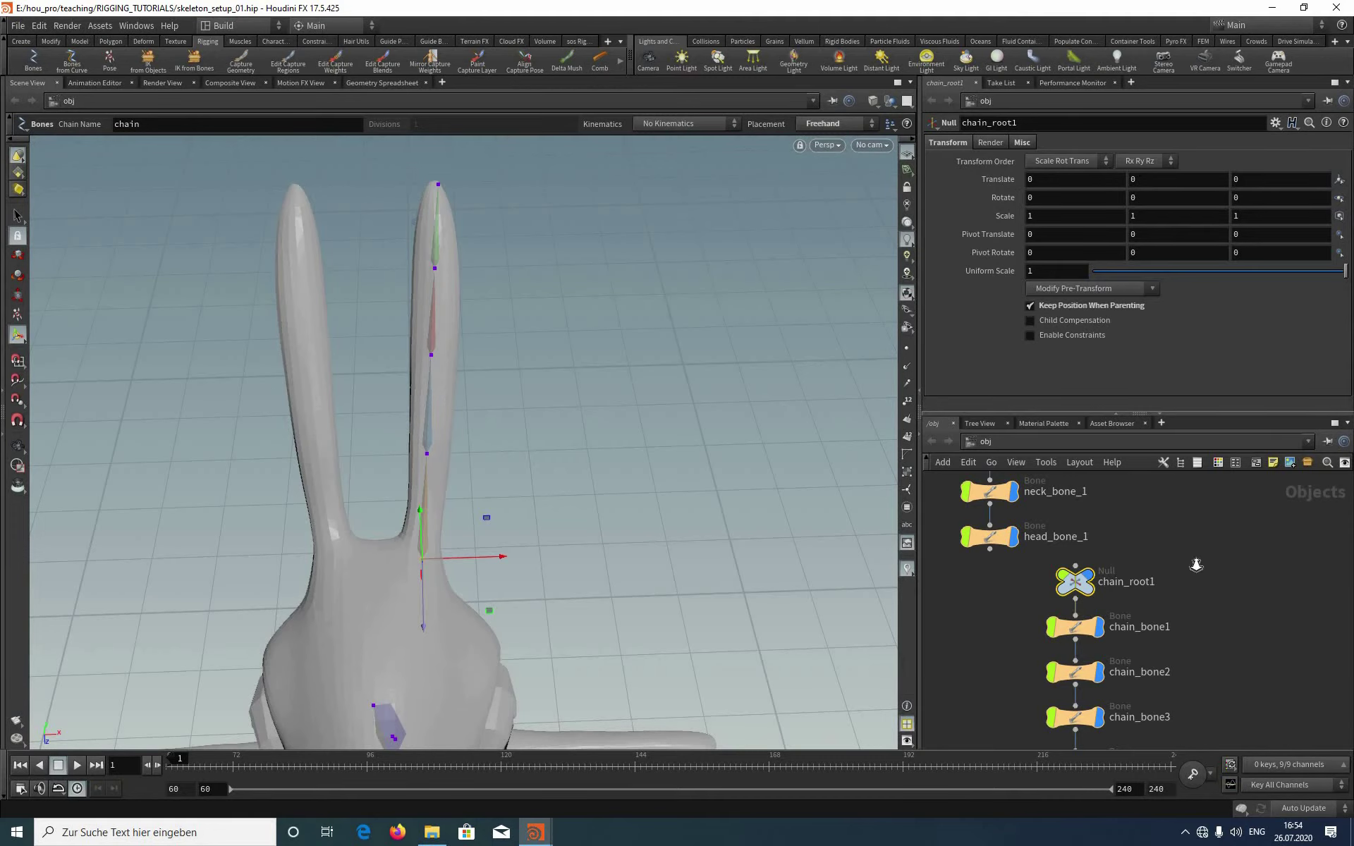
Step: Select chain_root1 and the four ear bones chain_bone1 to chain_bone4 in order in the network
scroll(1196, 564, "down", 1)
scroll(1130, 626, "down", 2)
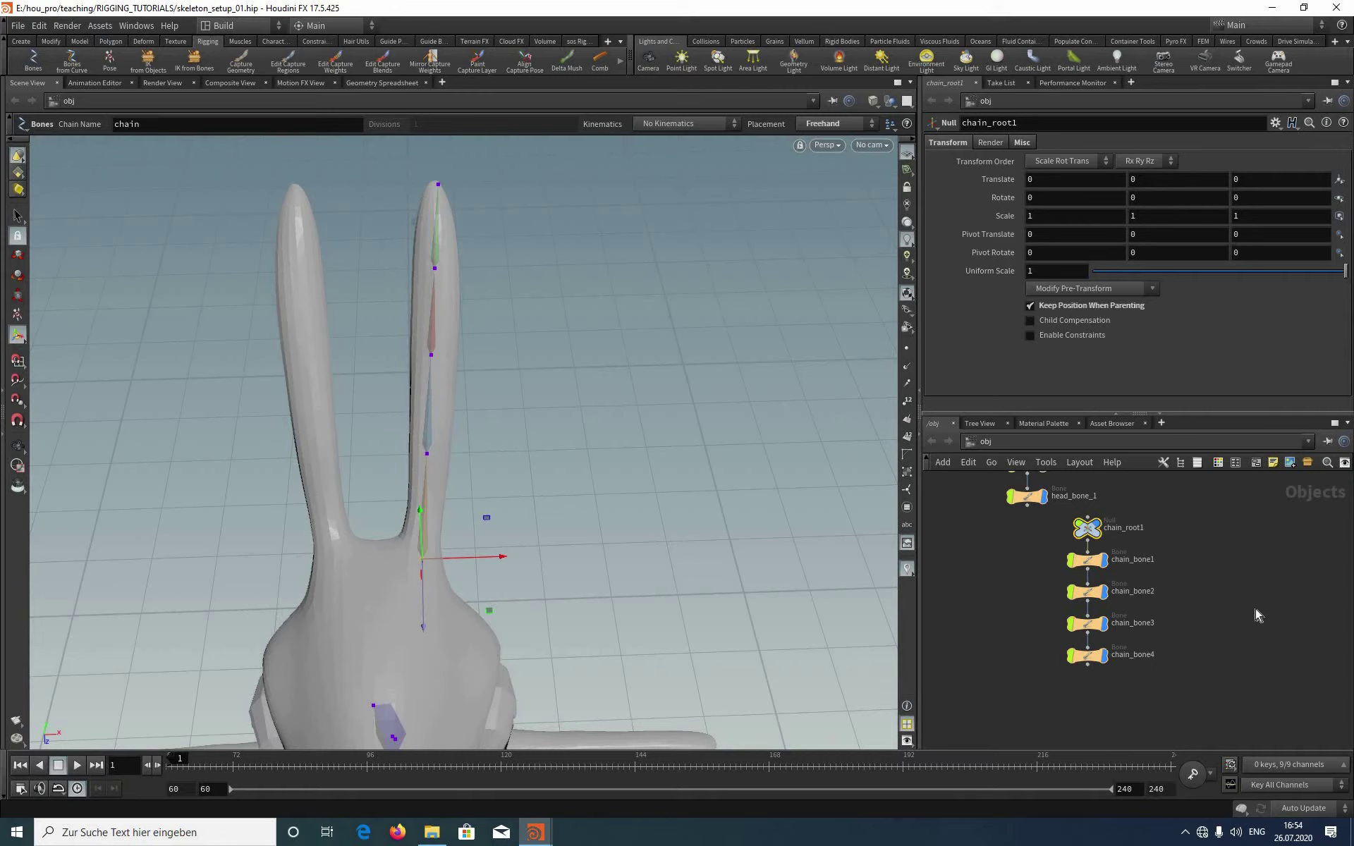
middle_click_drag(1074, 545, 1065, 558)
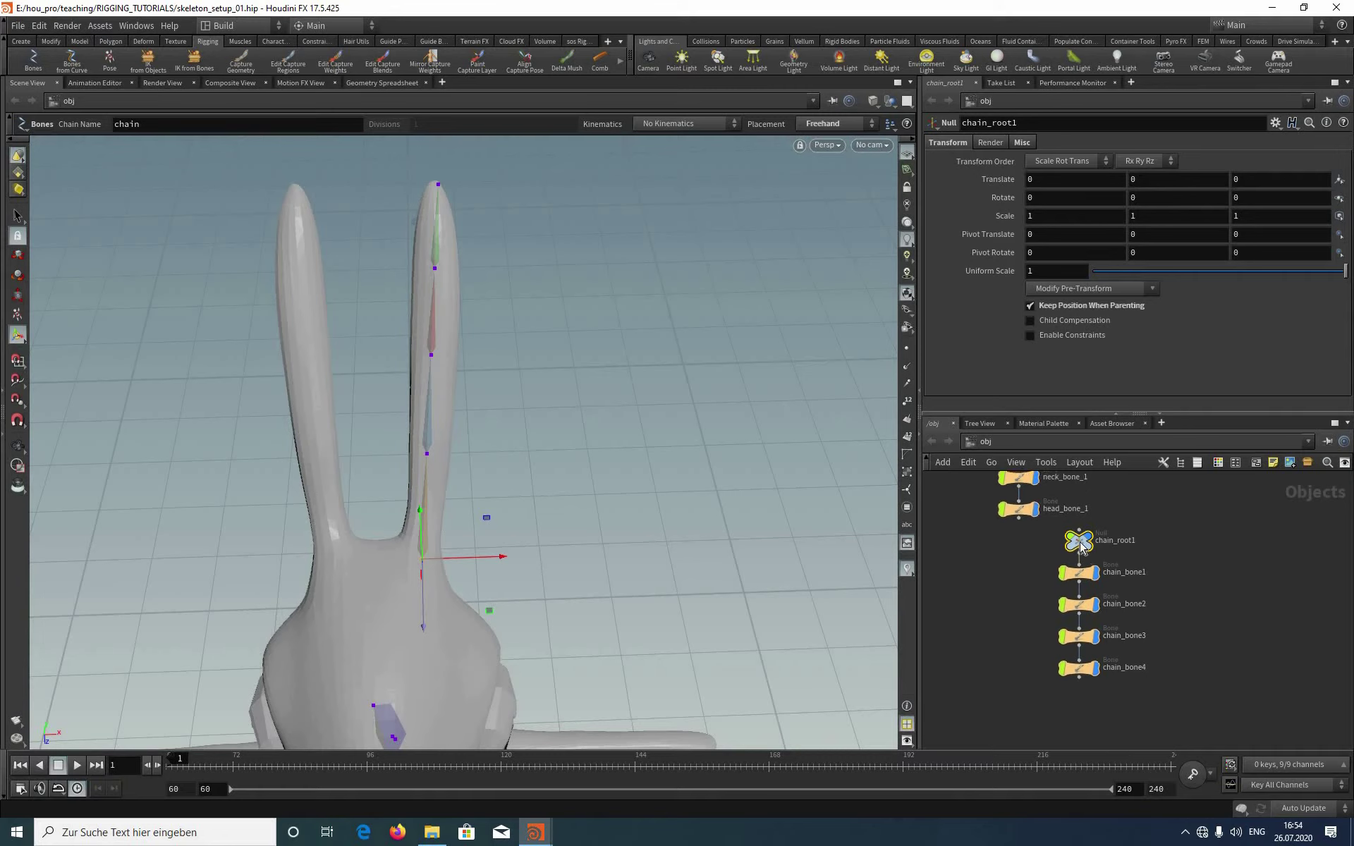
left_click(1079, 580, "shift")
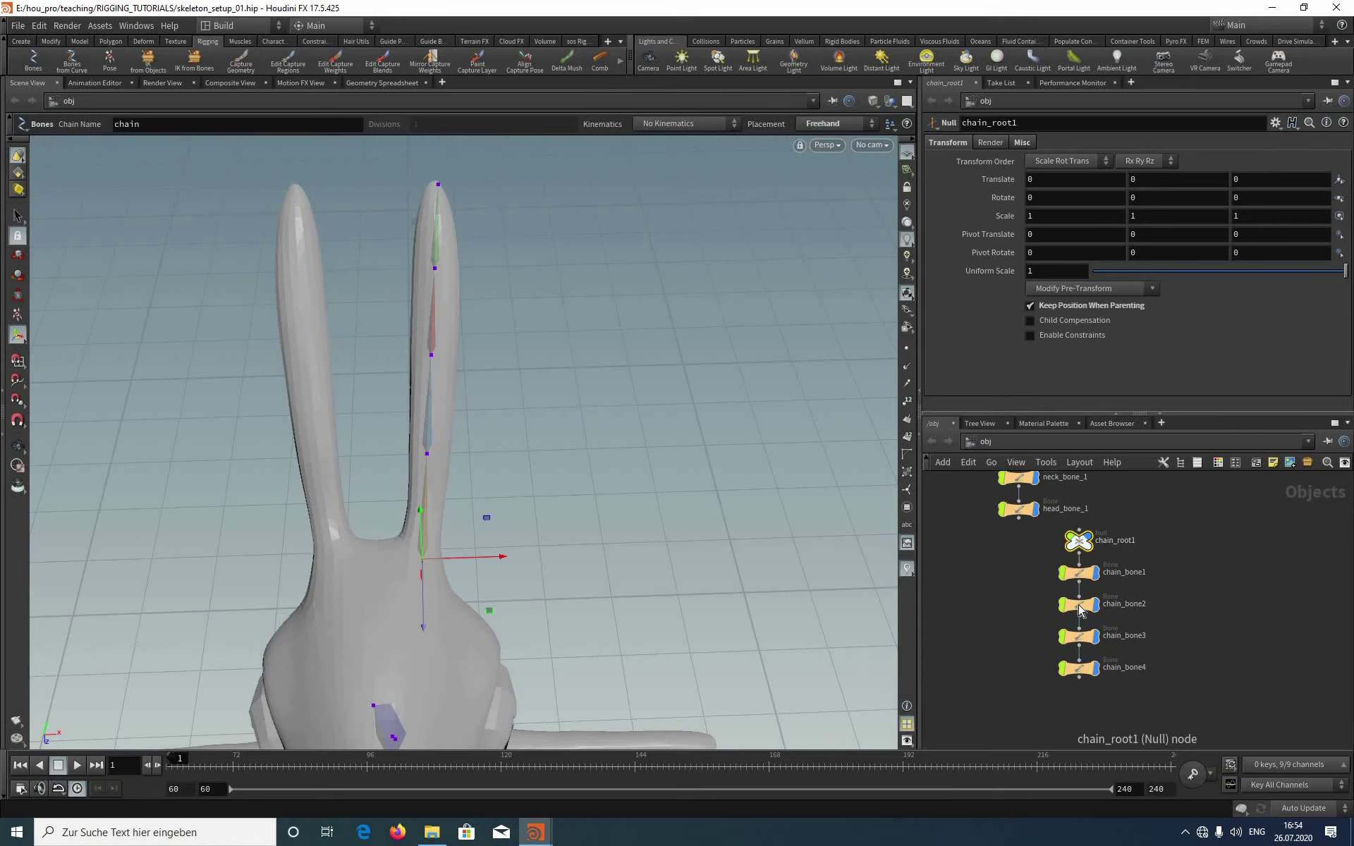
left_click(1079, 670, "shift")
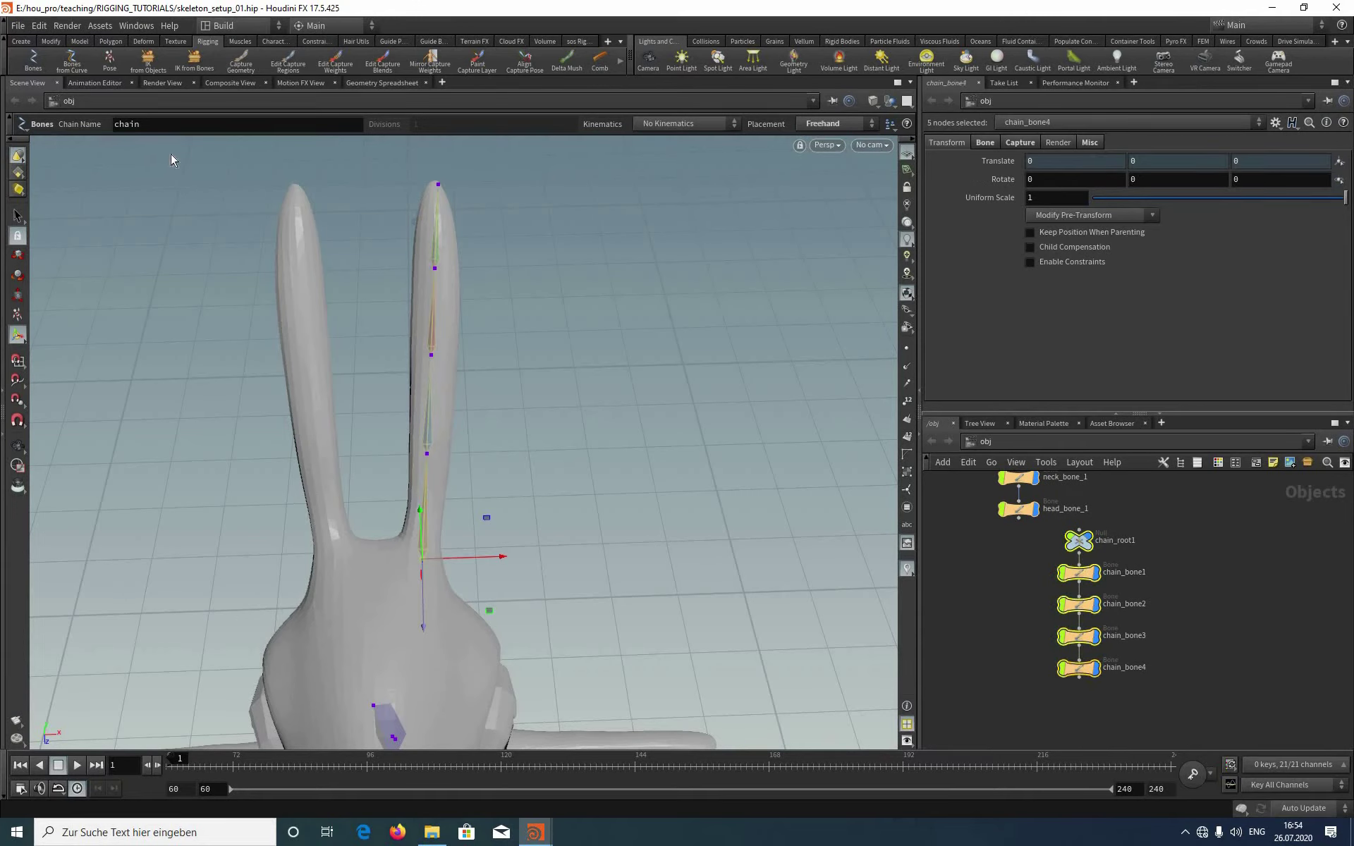
Step: Open the Python Source Editor and load its rename script in the external text editor
left_click(136, 25)
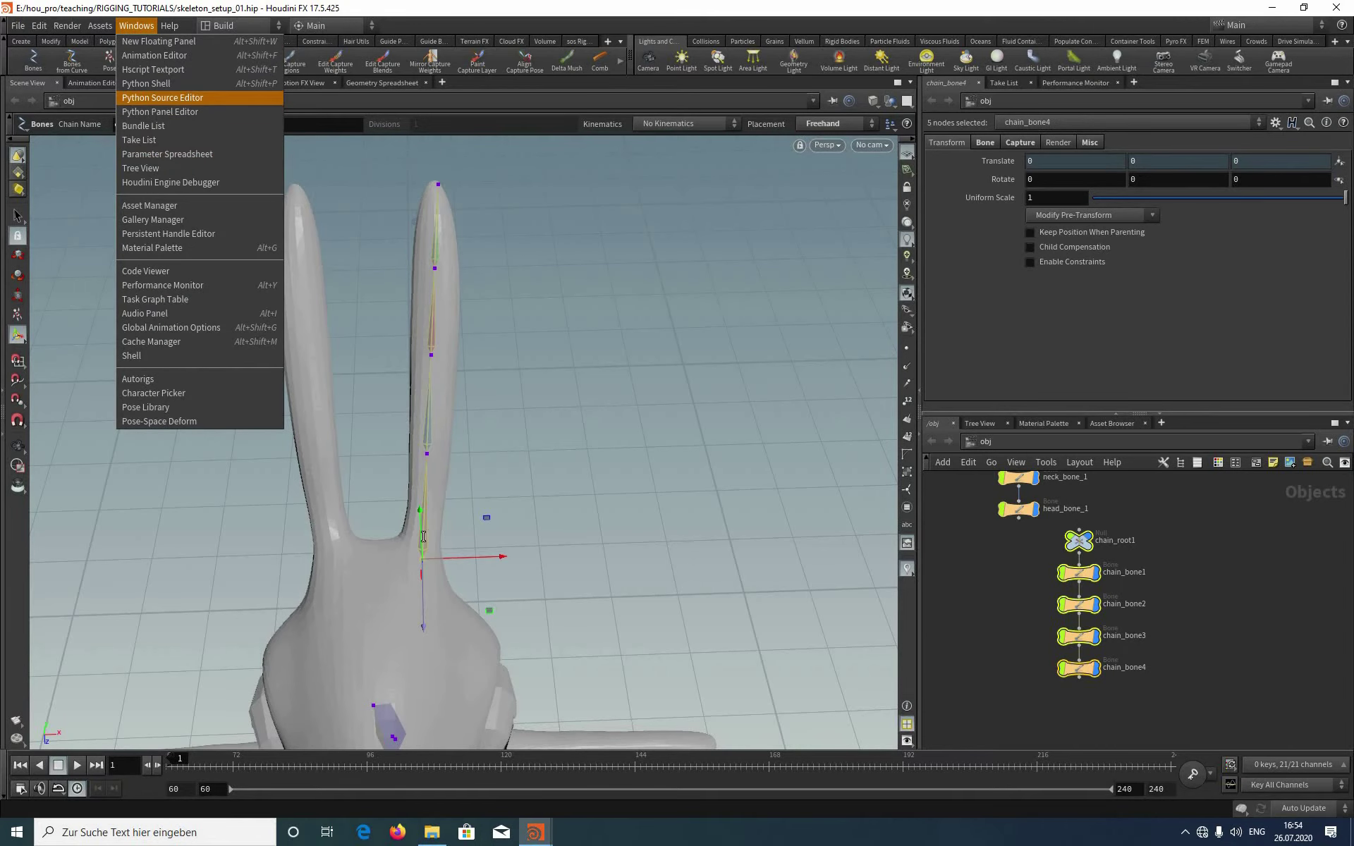
left_click(162, 97)
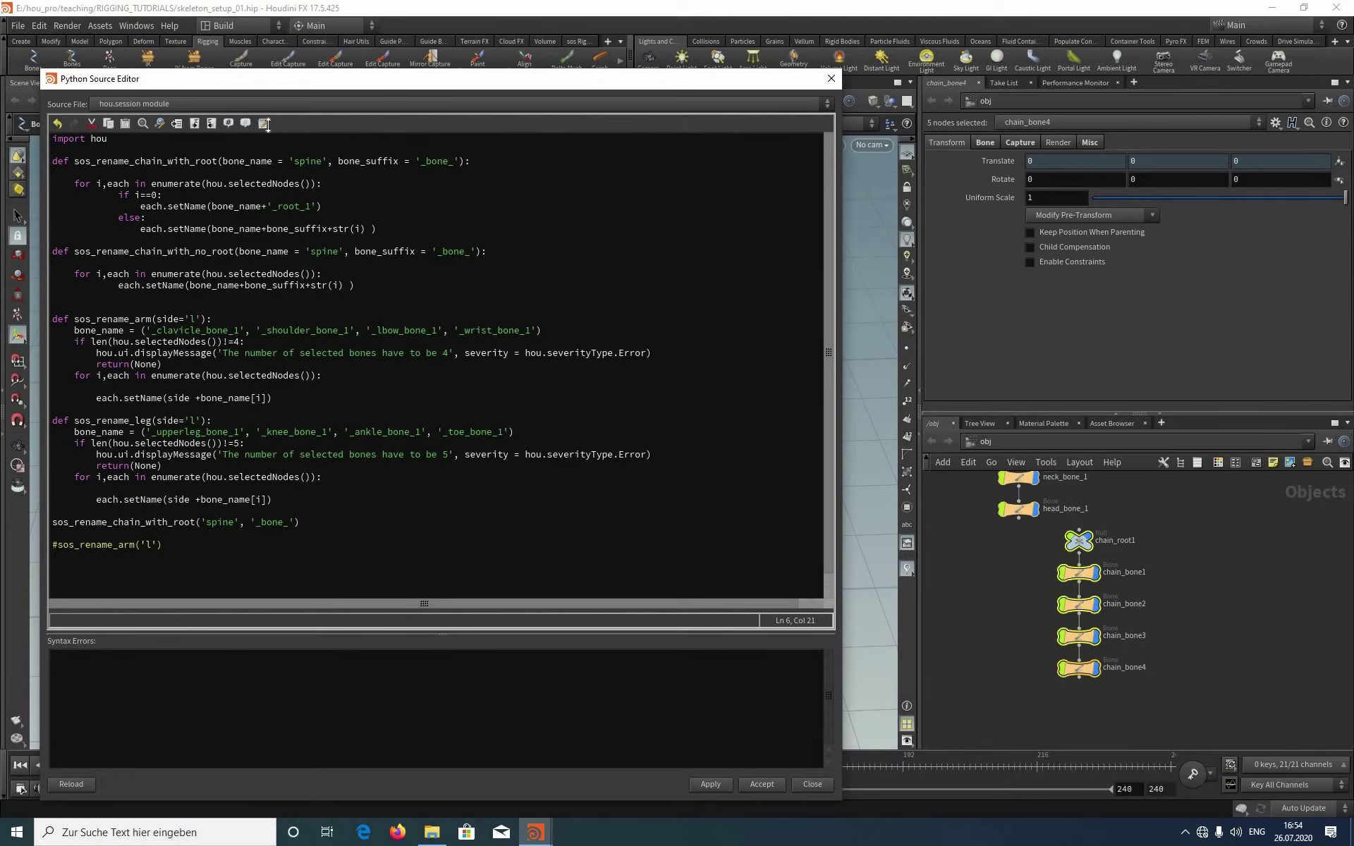
left_click(263, 124)
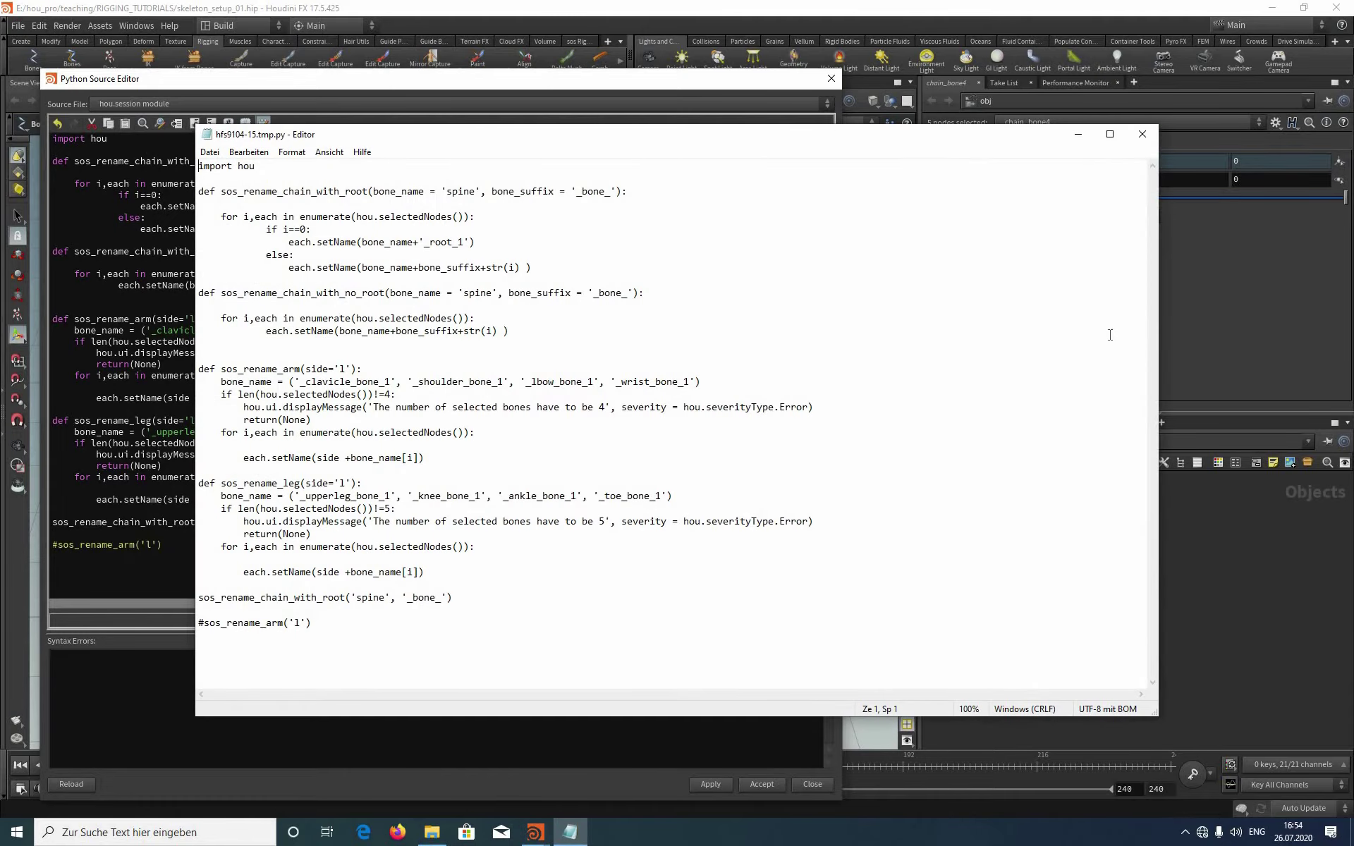
Step: Replace 'spine' with 'L_ear' in the sos_rename_chain_with_root call near the end of the script
scroll(1149, 293, "up", 6, "ctrl")
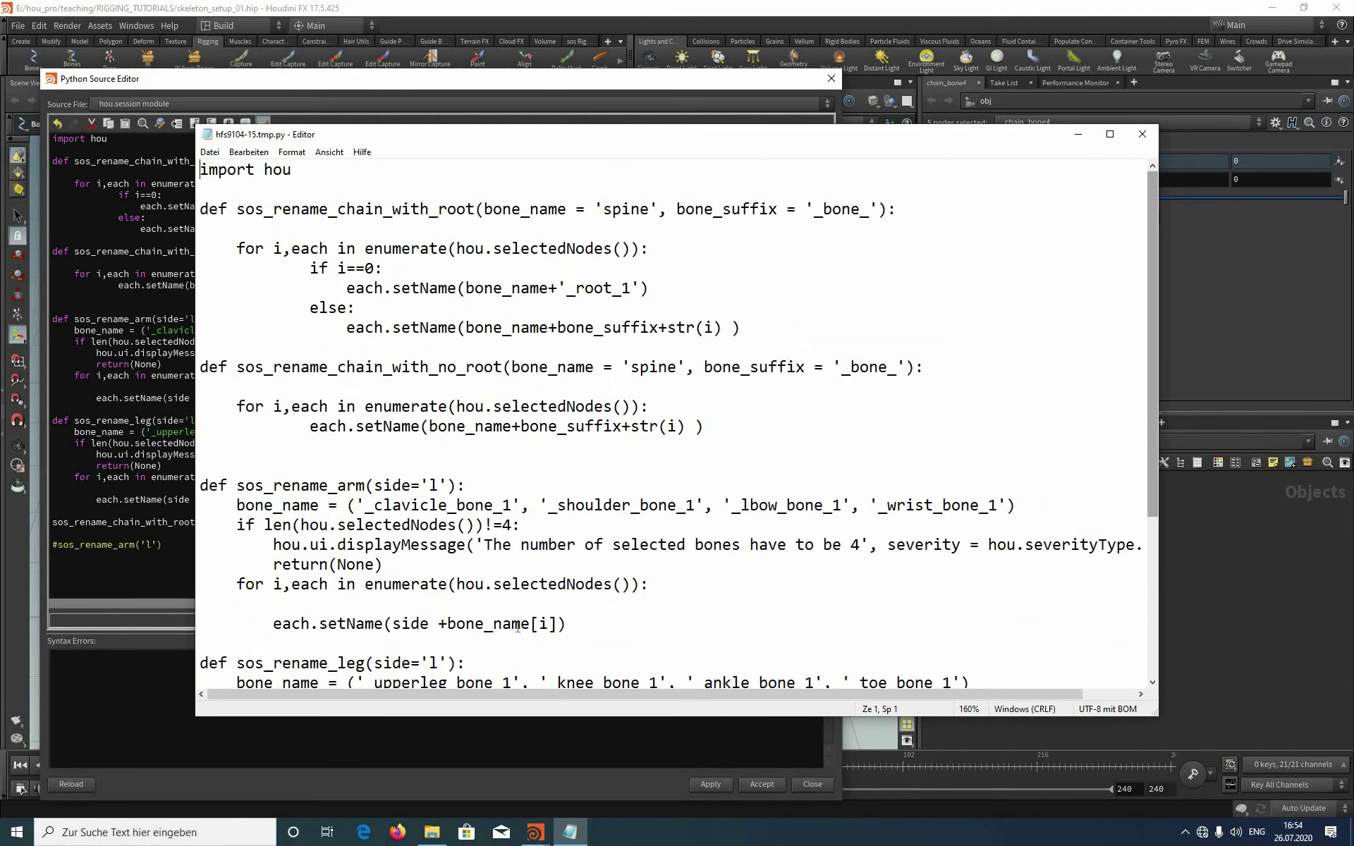
scroll(718, 605, "down", 4)
scroll(525, 649, "up", 1, "ctrl")
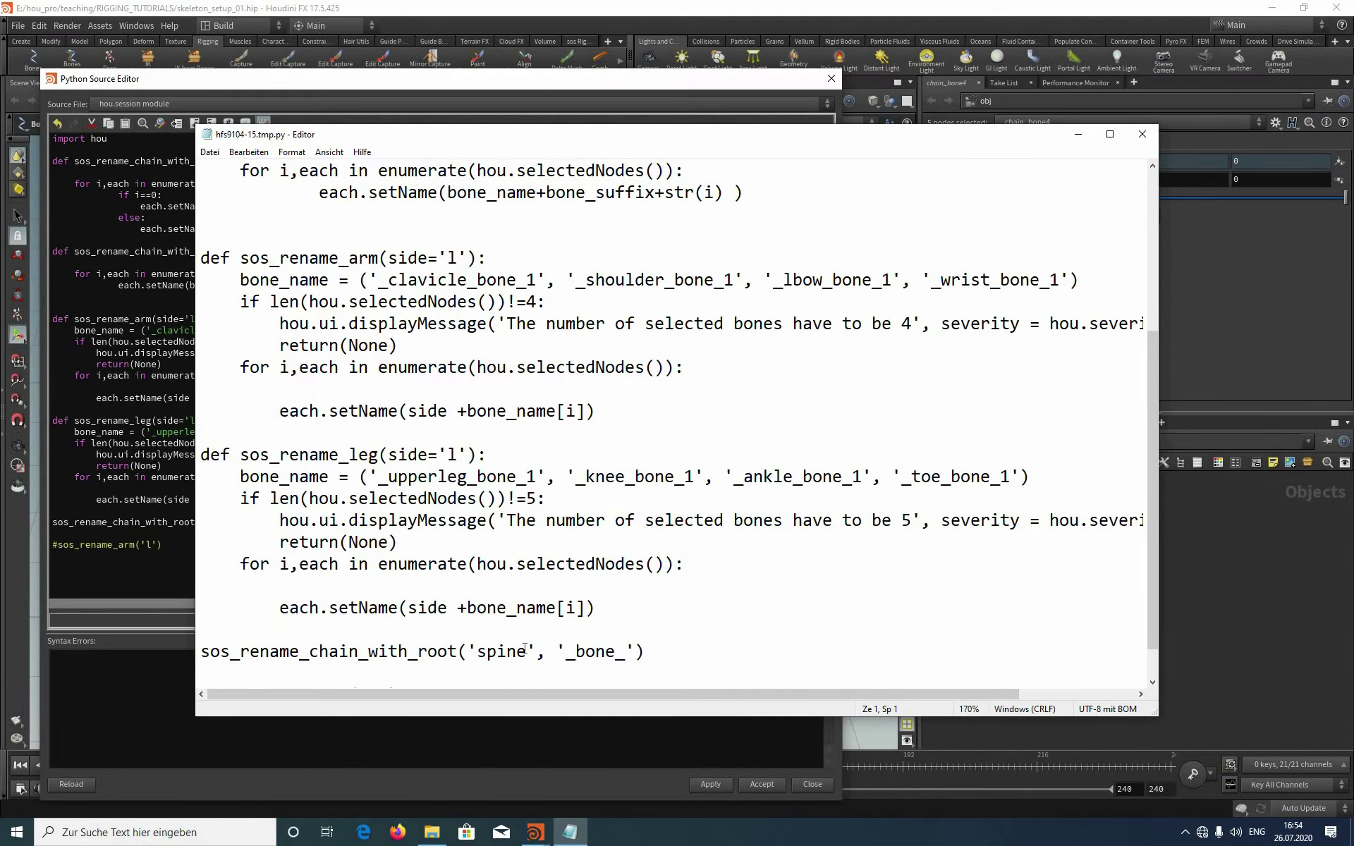
double_click(526, 649)
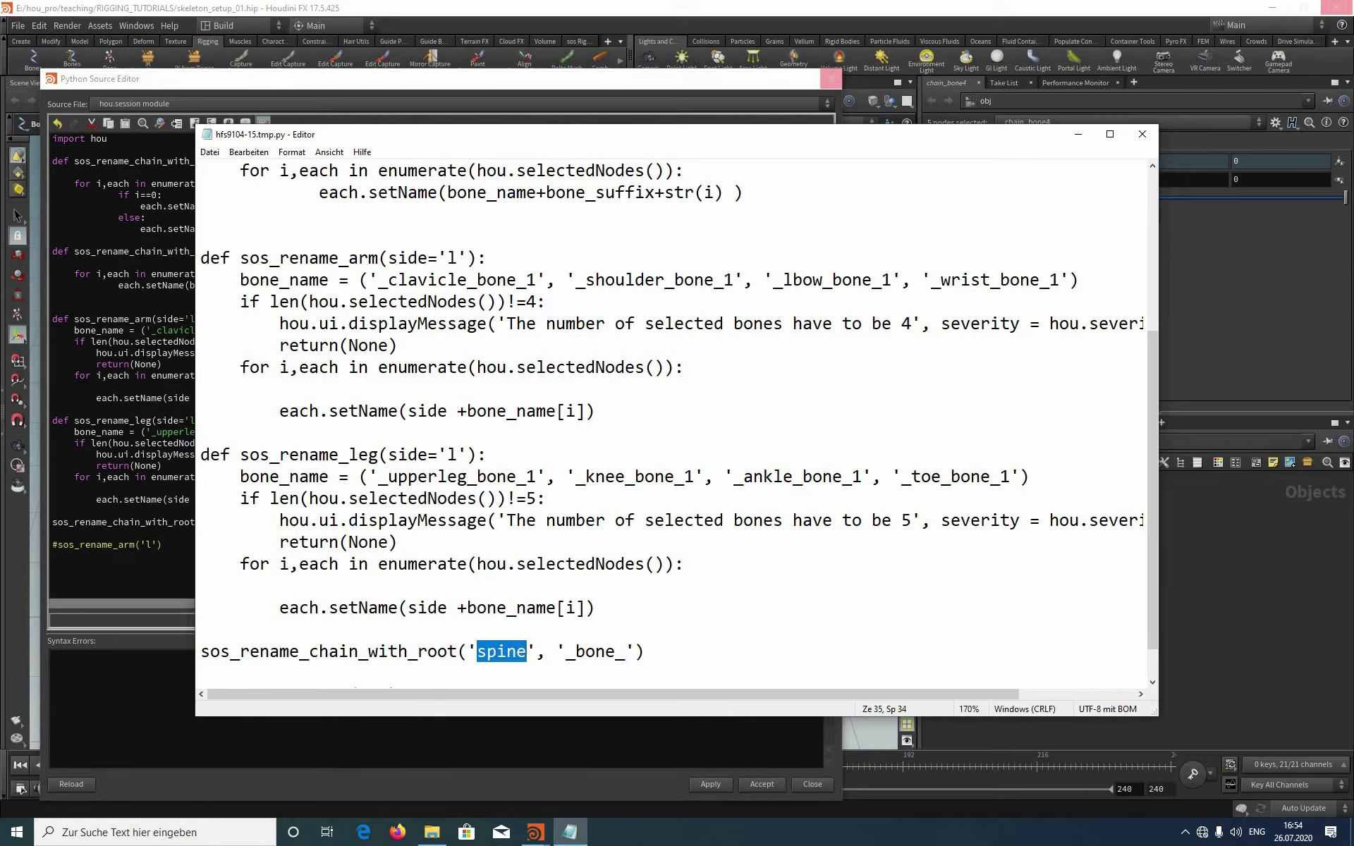
type("L")
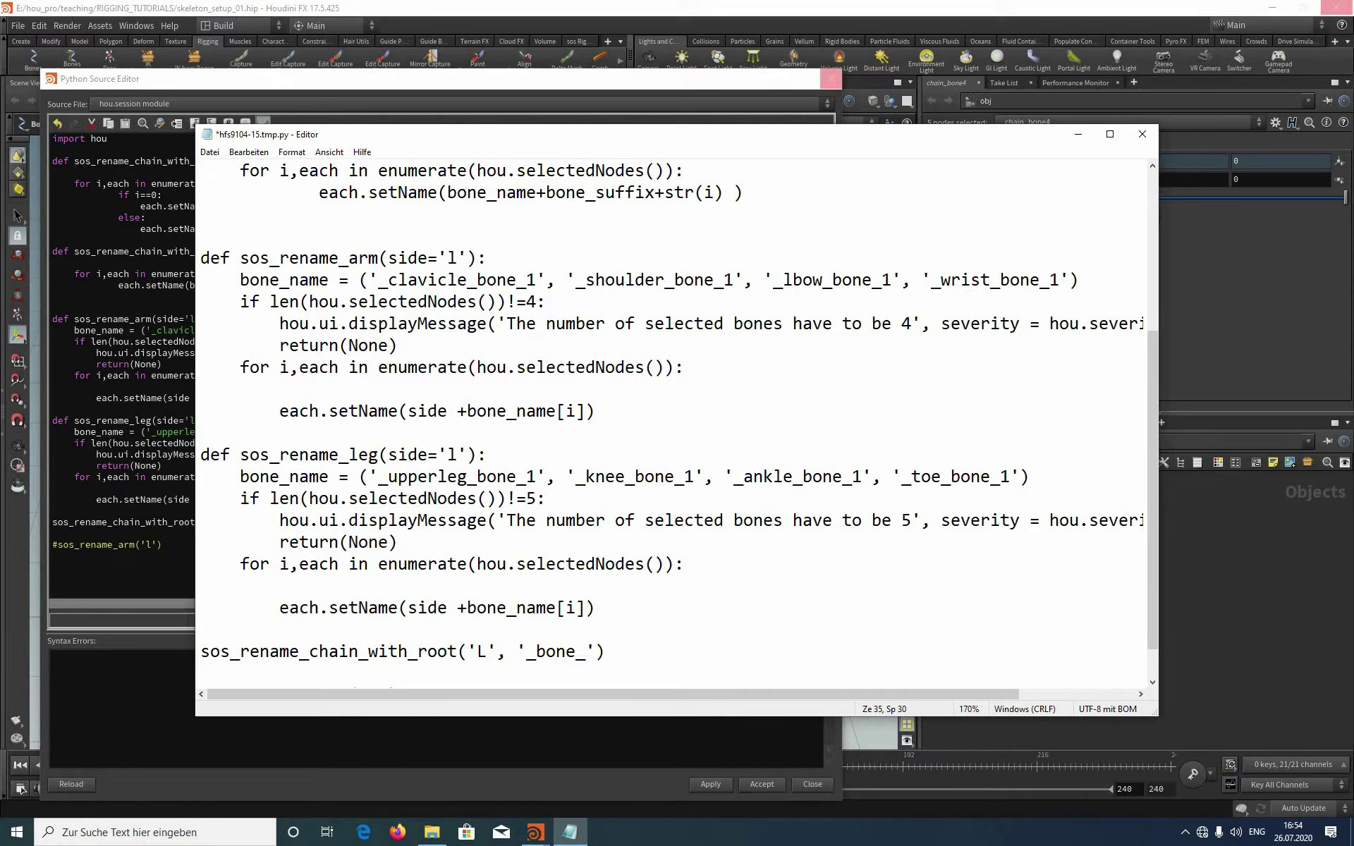
type("_ear")
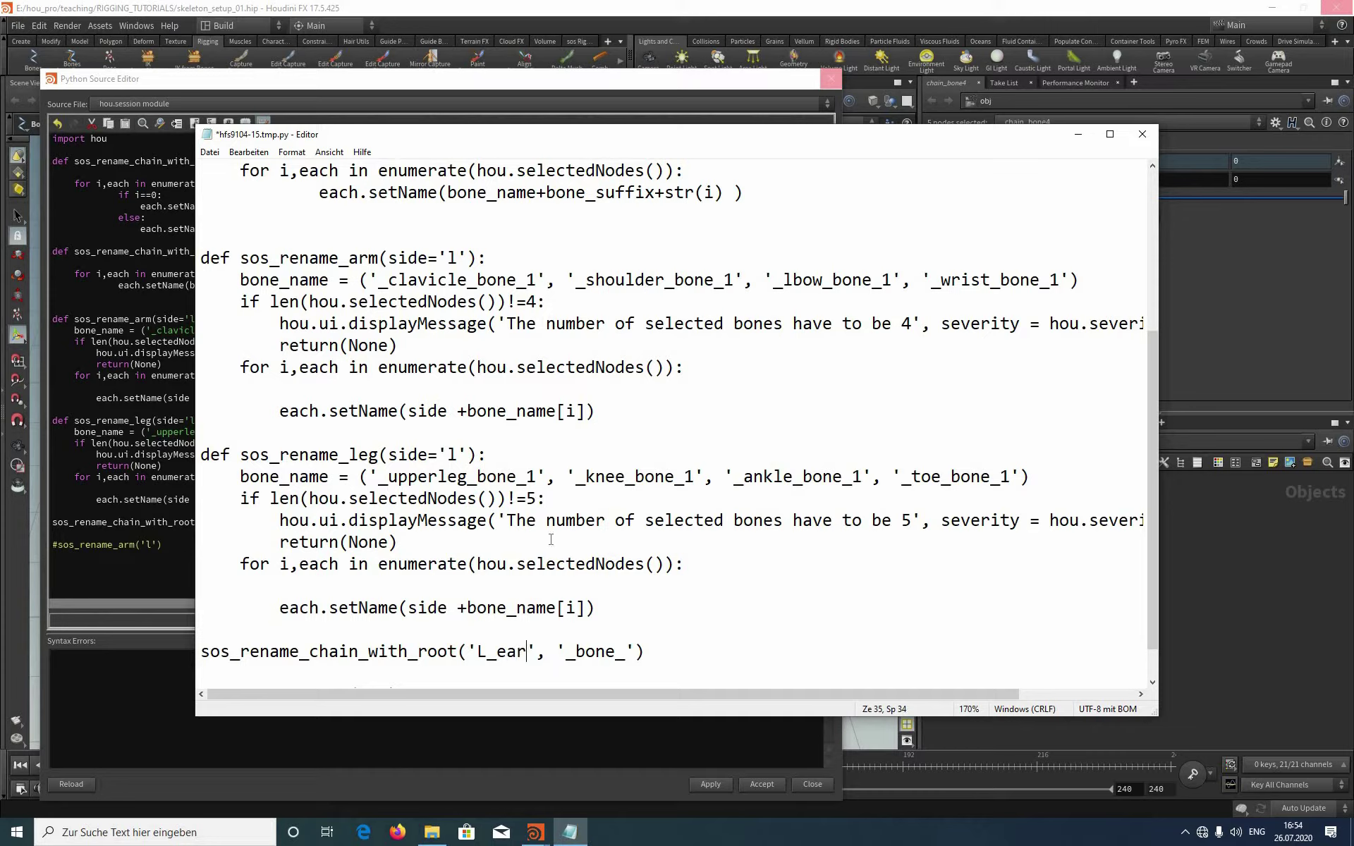
Step: Save the script, close the external editor and apply it to rename the selected chain as L_ear nodes
left_click_drag(324, 134, 202, 95)
left_click(88, 112)
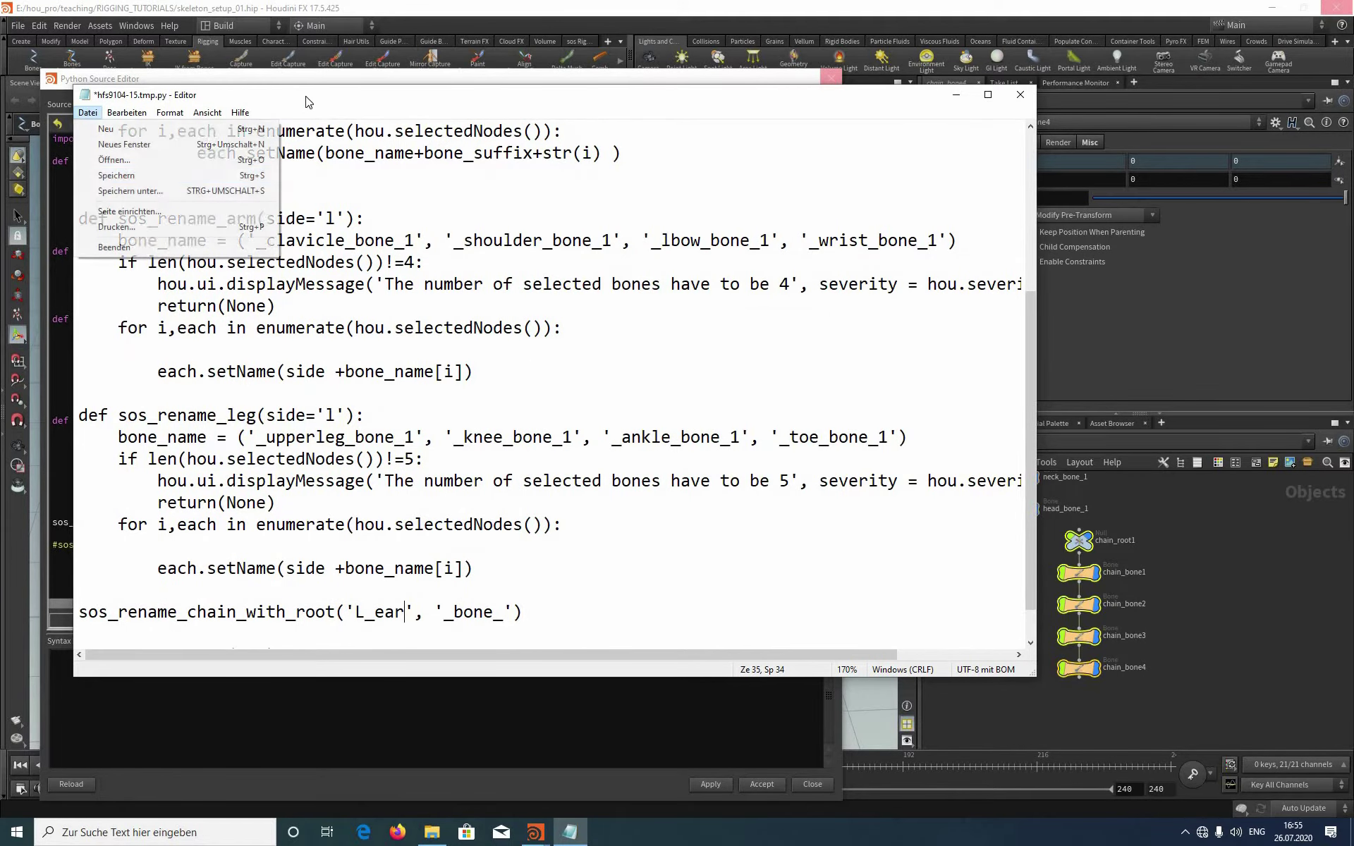
key("Return")
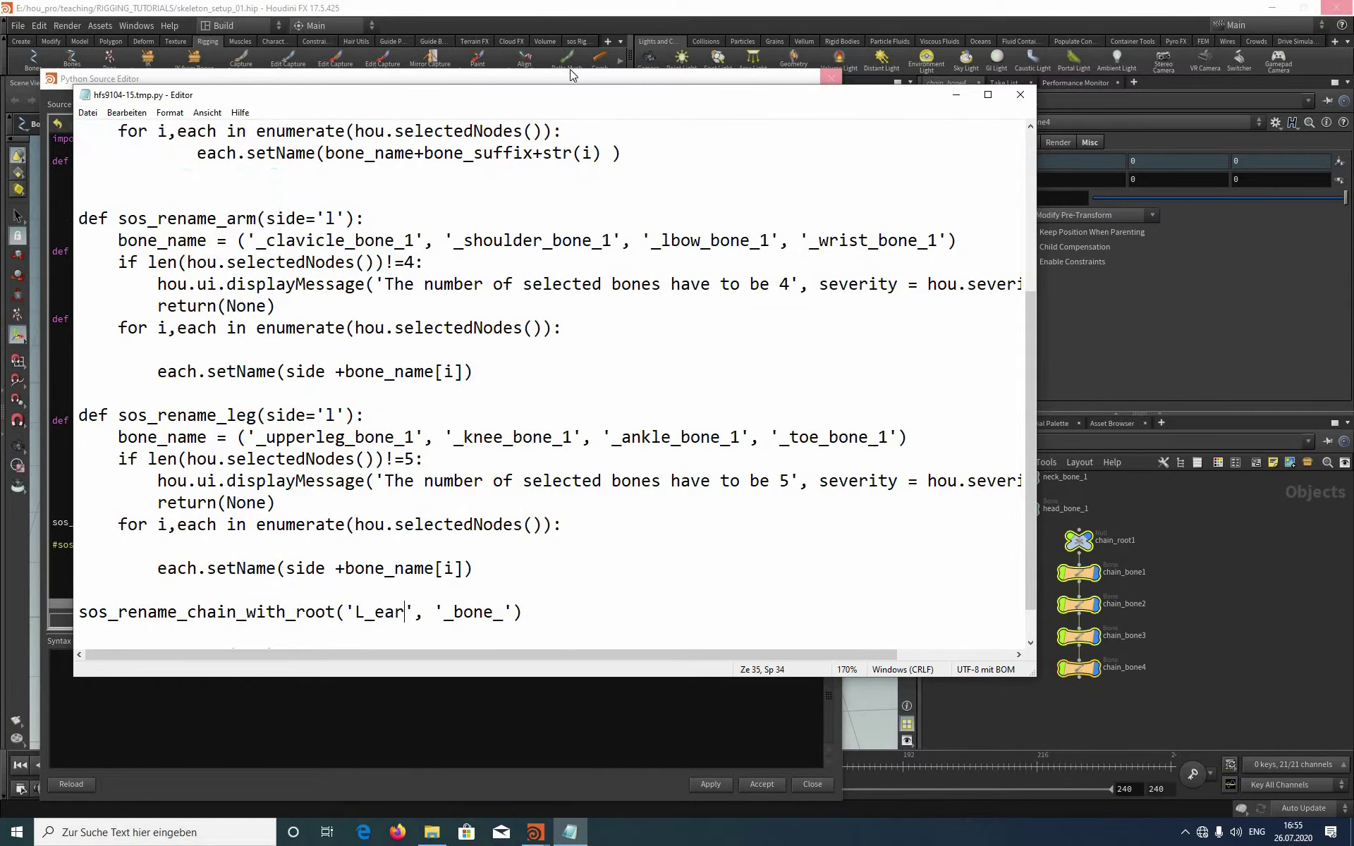
left_click(1020, 94)
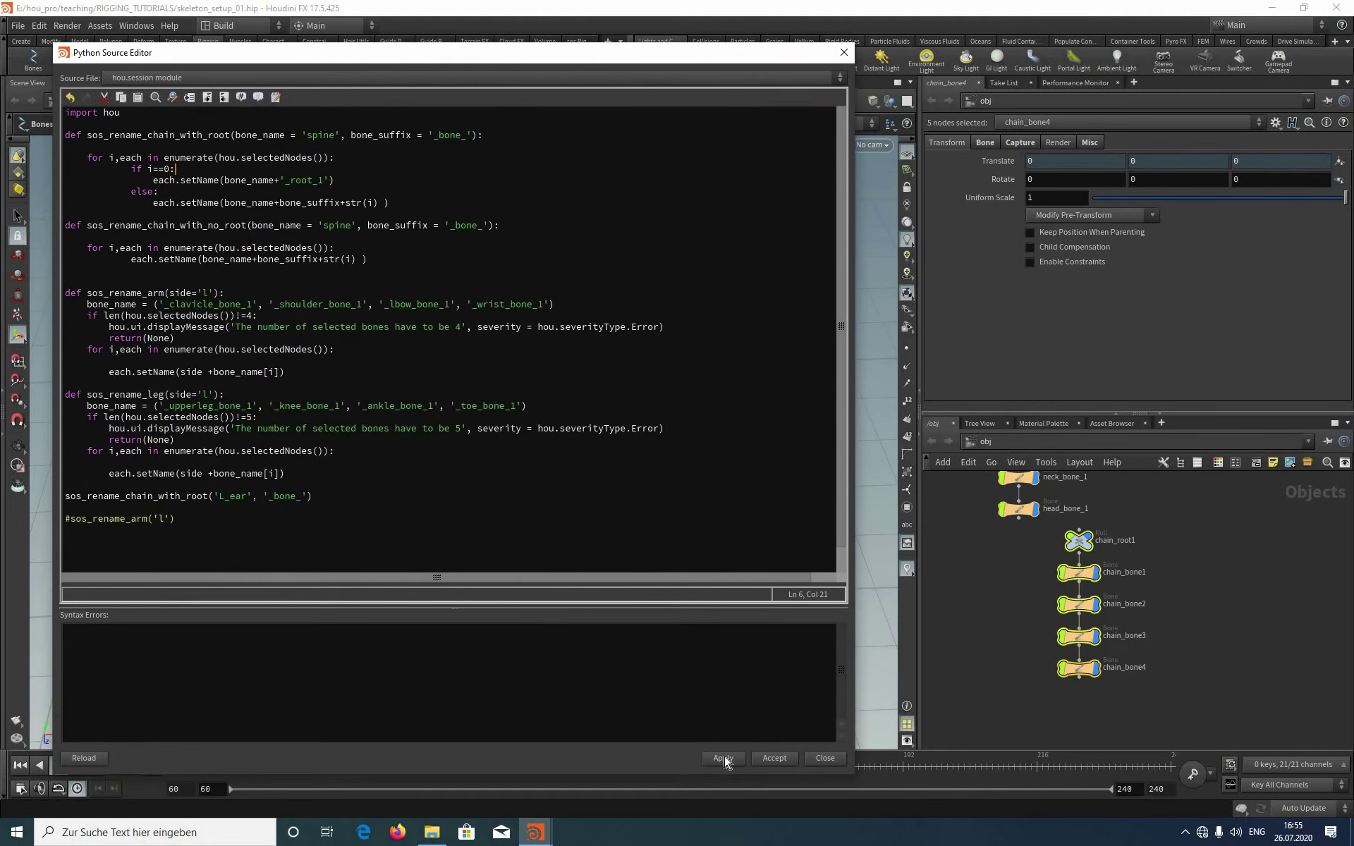
left_click(724, 759)
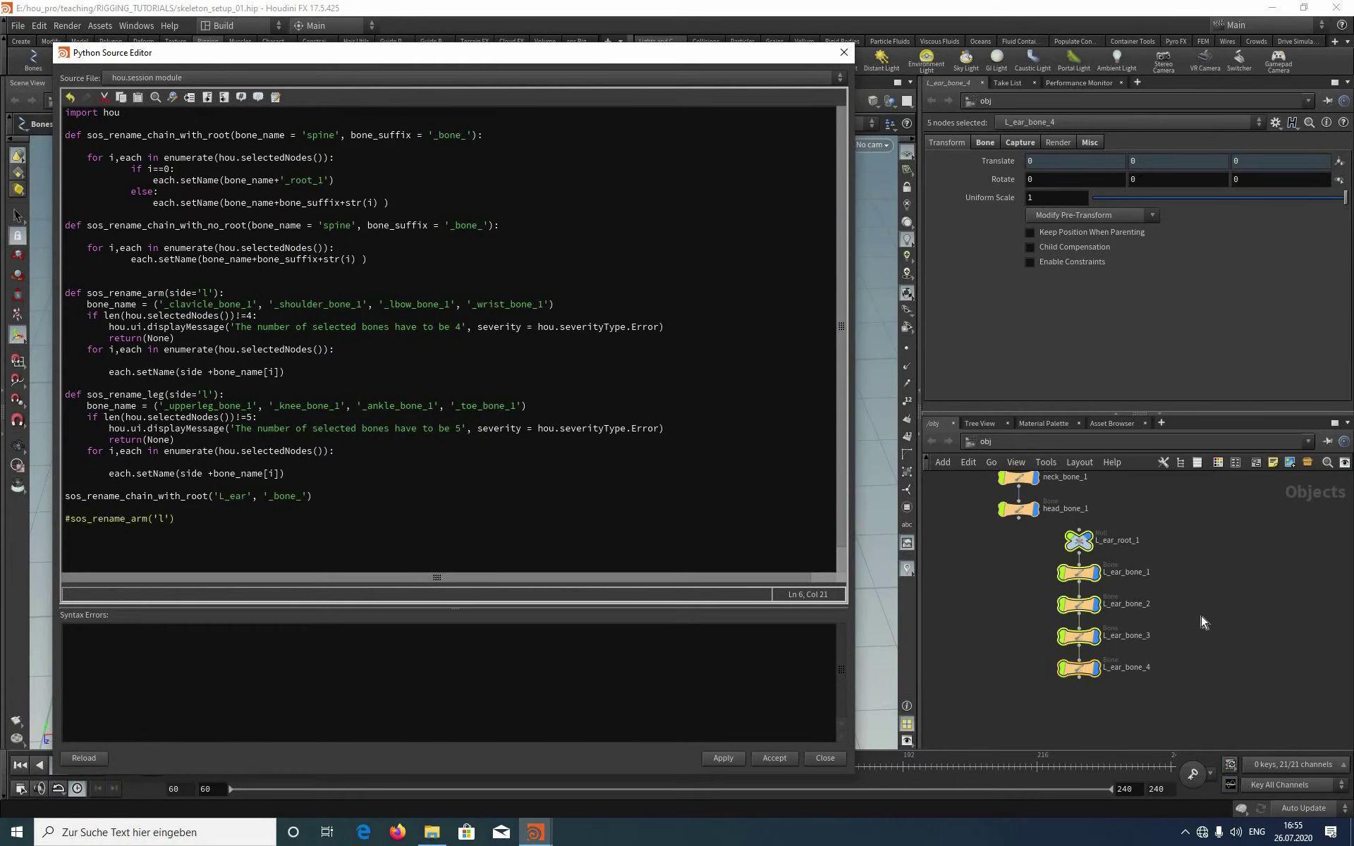
Step: Check the renamed L_ear nodes in the network and close the Python Source Editor
scroll(1215, 513, "up", 5)
middle_click_drag(1188, 631, 1227, 595)
scroll(1211, 604, "down", 3)
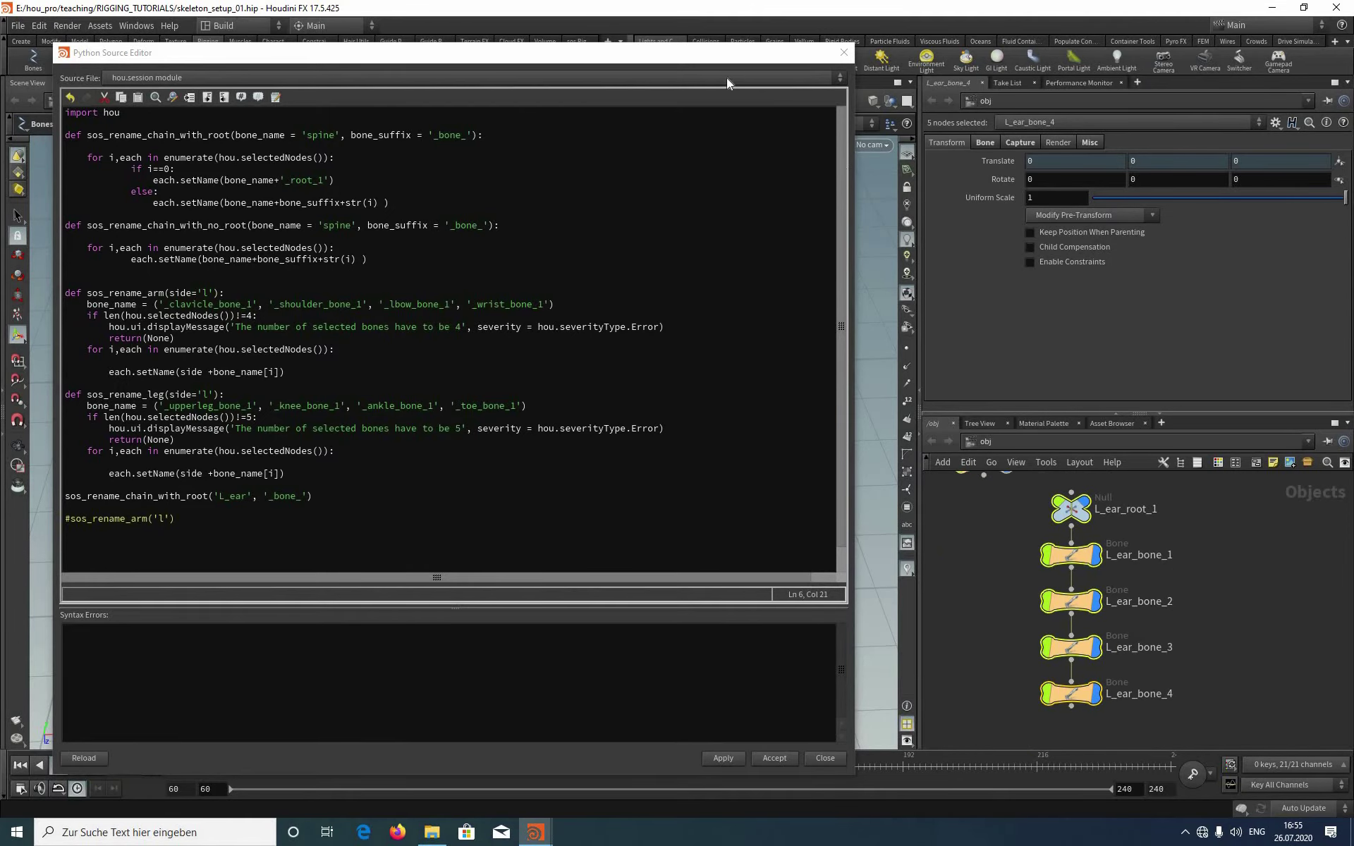
left_click_drag(814, 52, 800, 82)
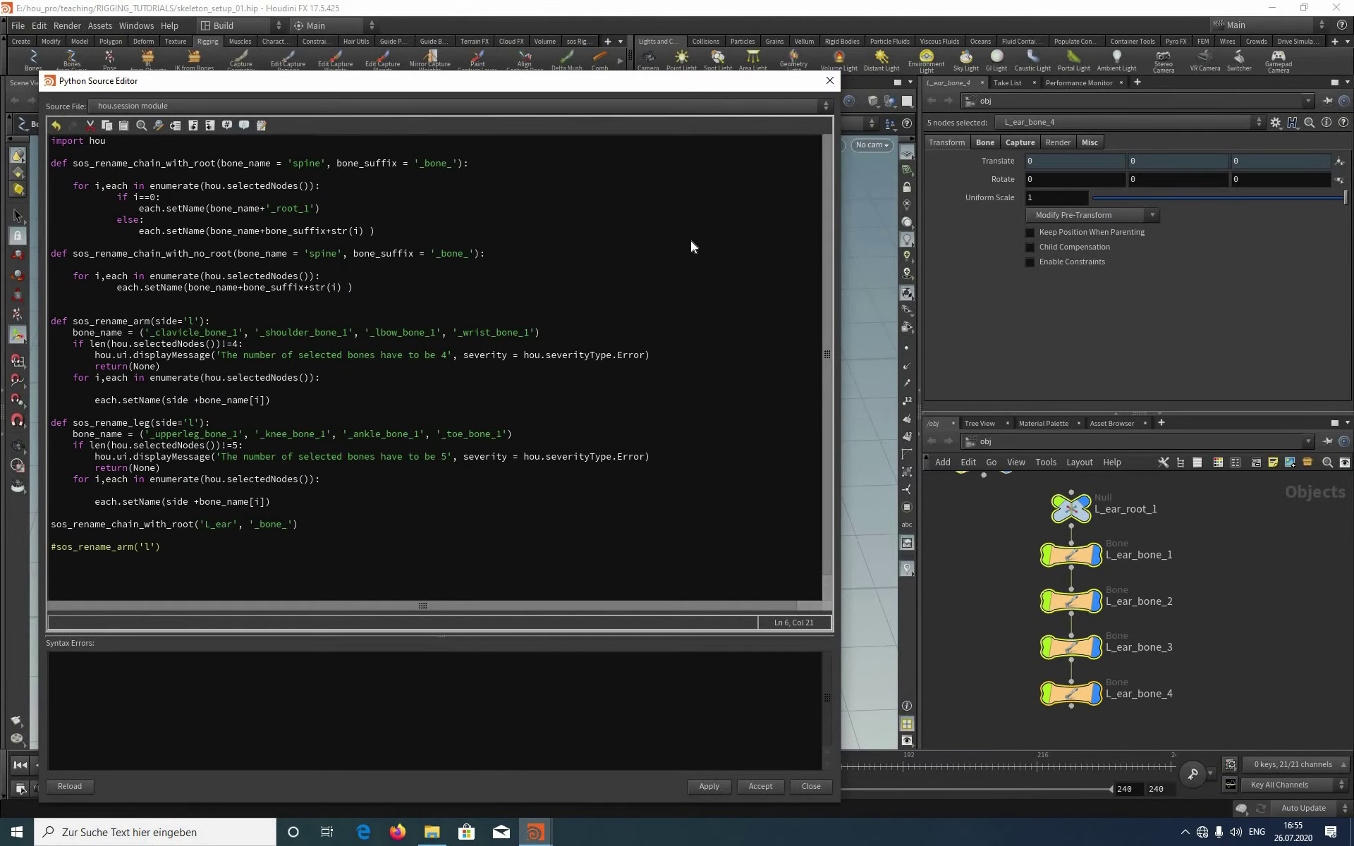
left_click_drag(794, 81, 765, 216)
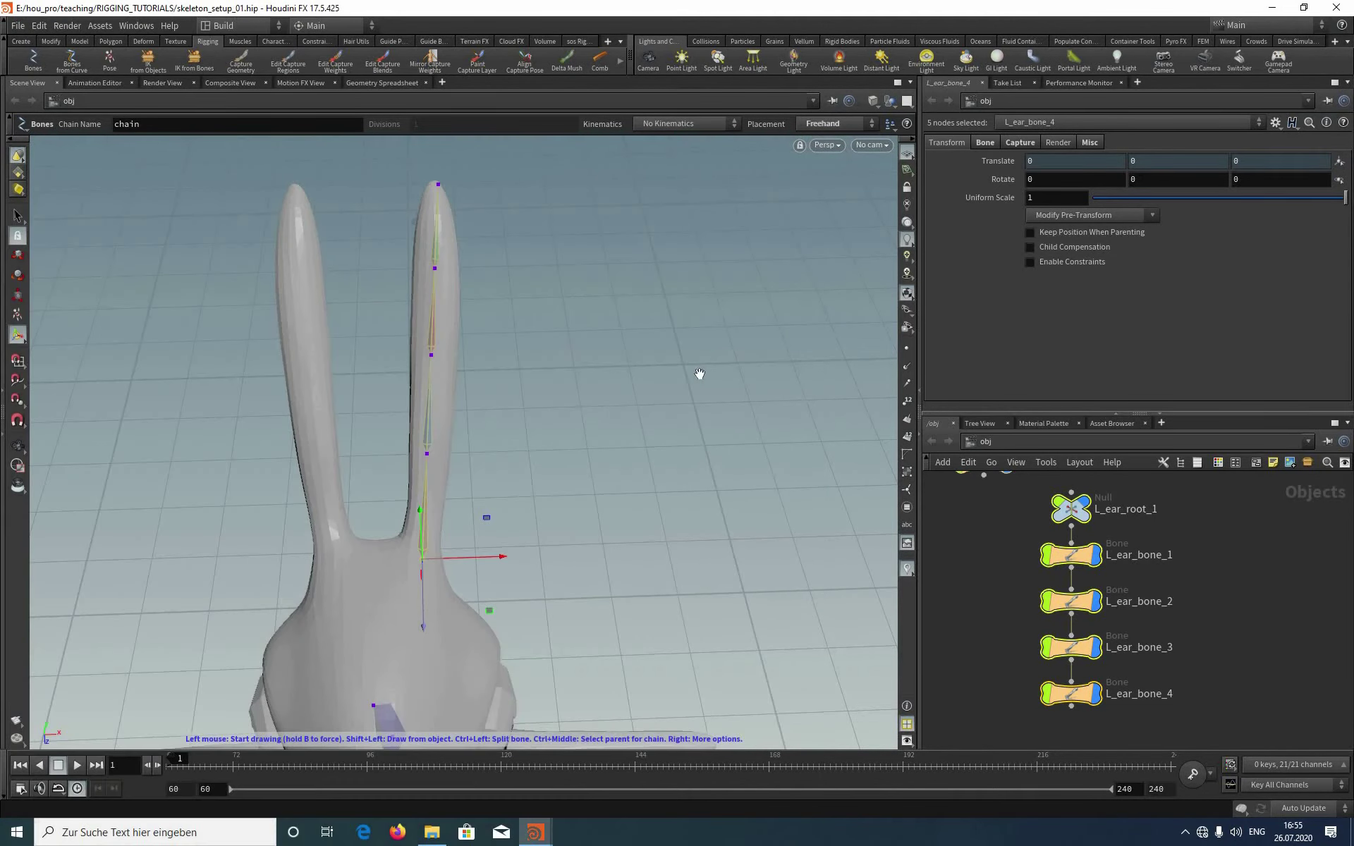
Step: Set the viewport to the Right view and frame the bunny's legs
key("space+h")
right_click_drag(636, 285, 780, 247)
left_click_drag(780, 247, 835, 164)
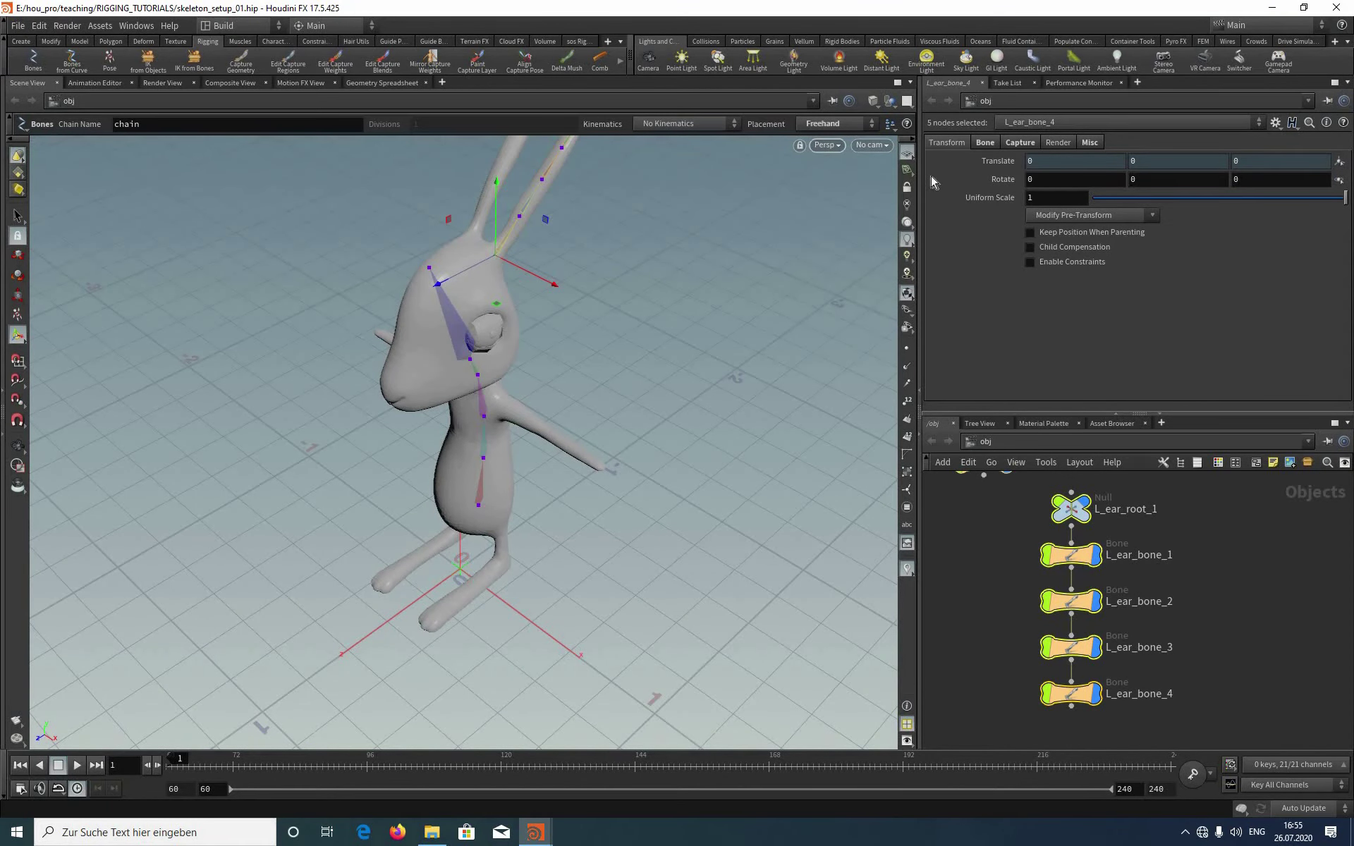
right_click(839, 173)
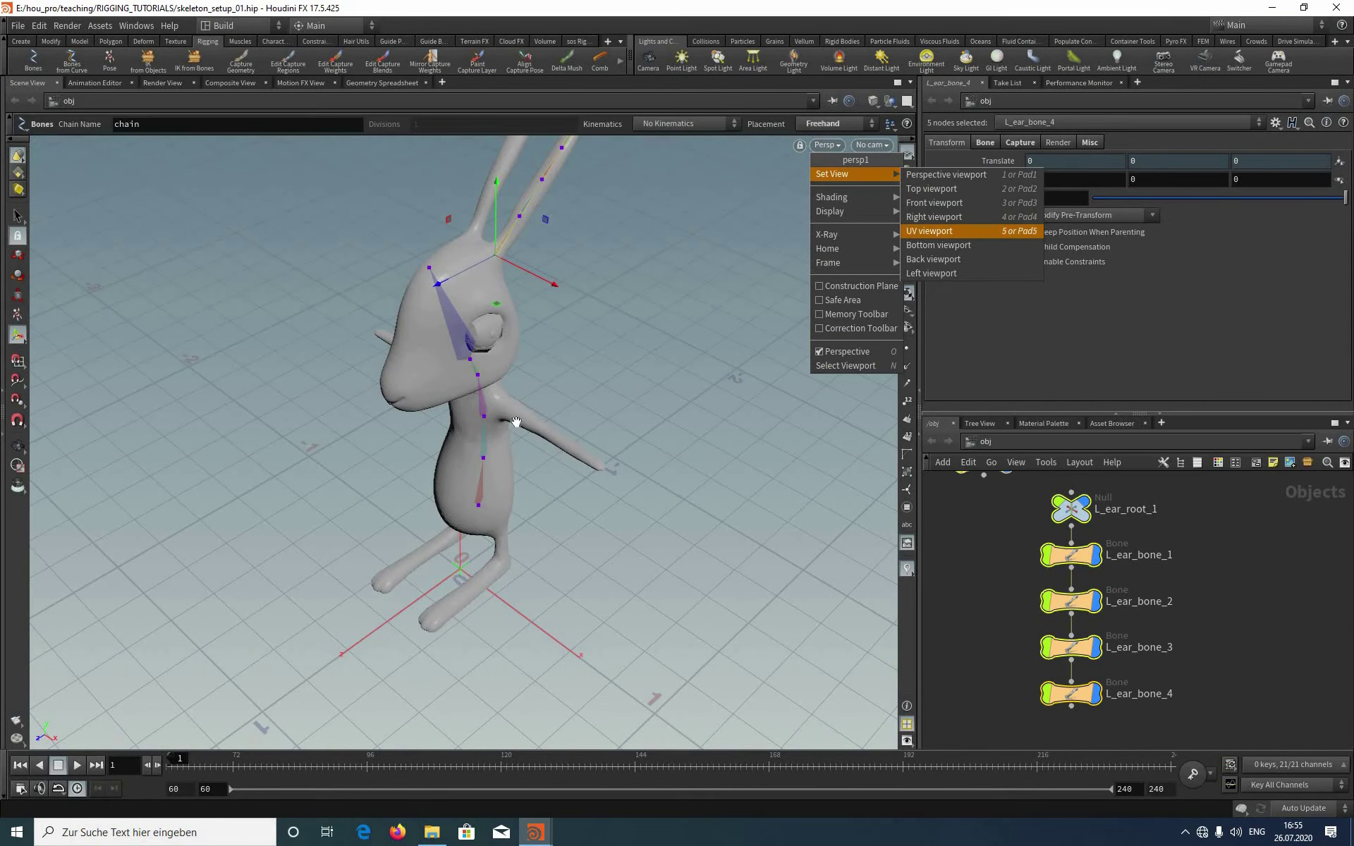
left_click(949, 217)
key("Escape")
scroll(565, 357, "down", 10)
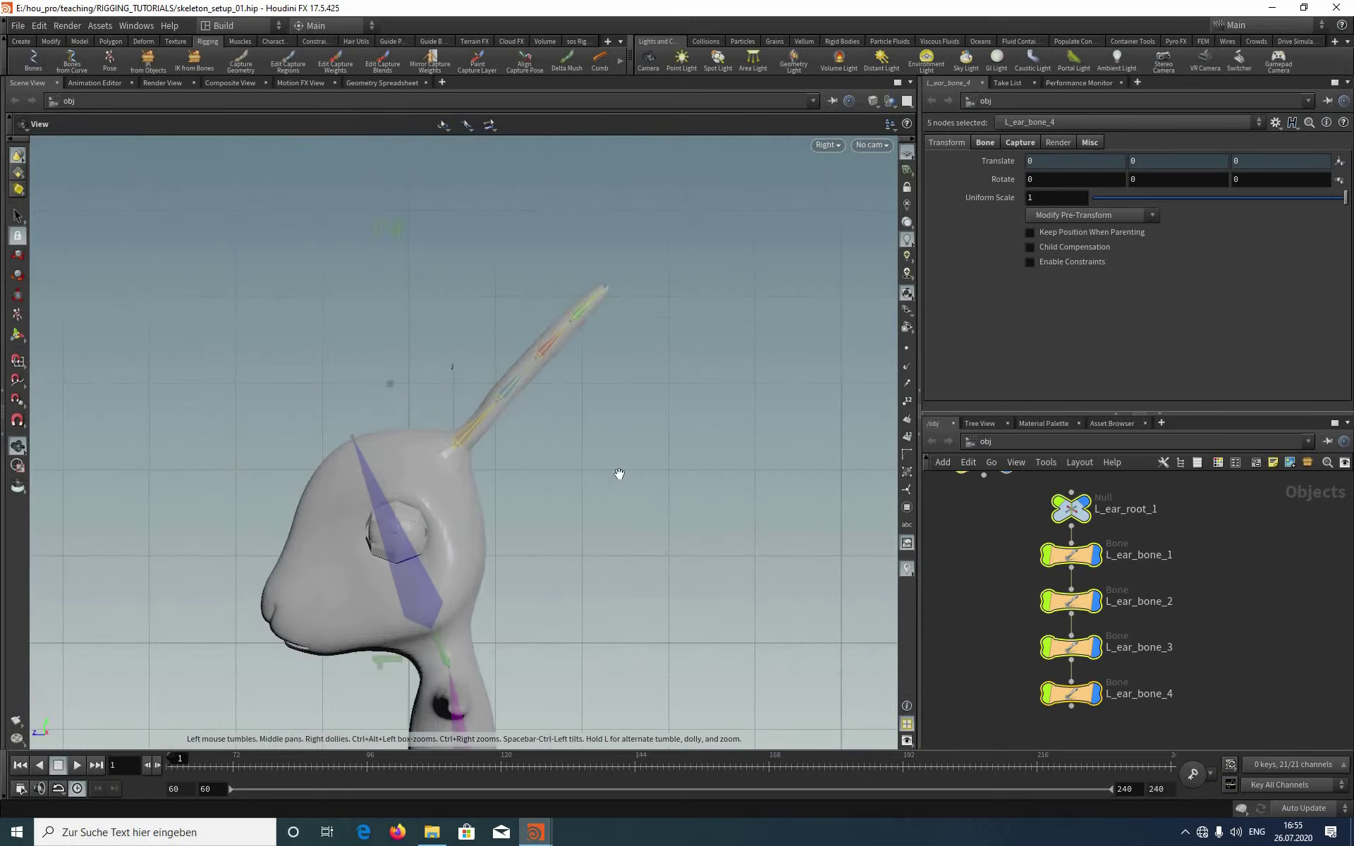
scroll(596, 347, "up", 5)
middle_click_drag(650, 339, 645, 204)
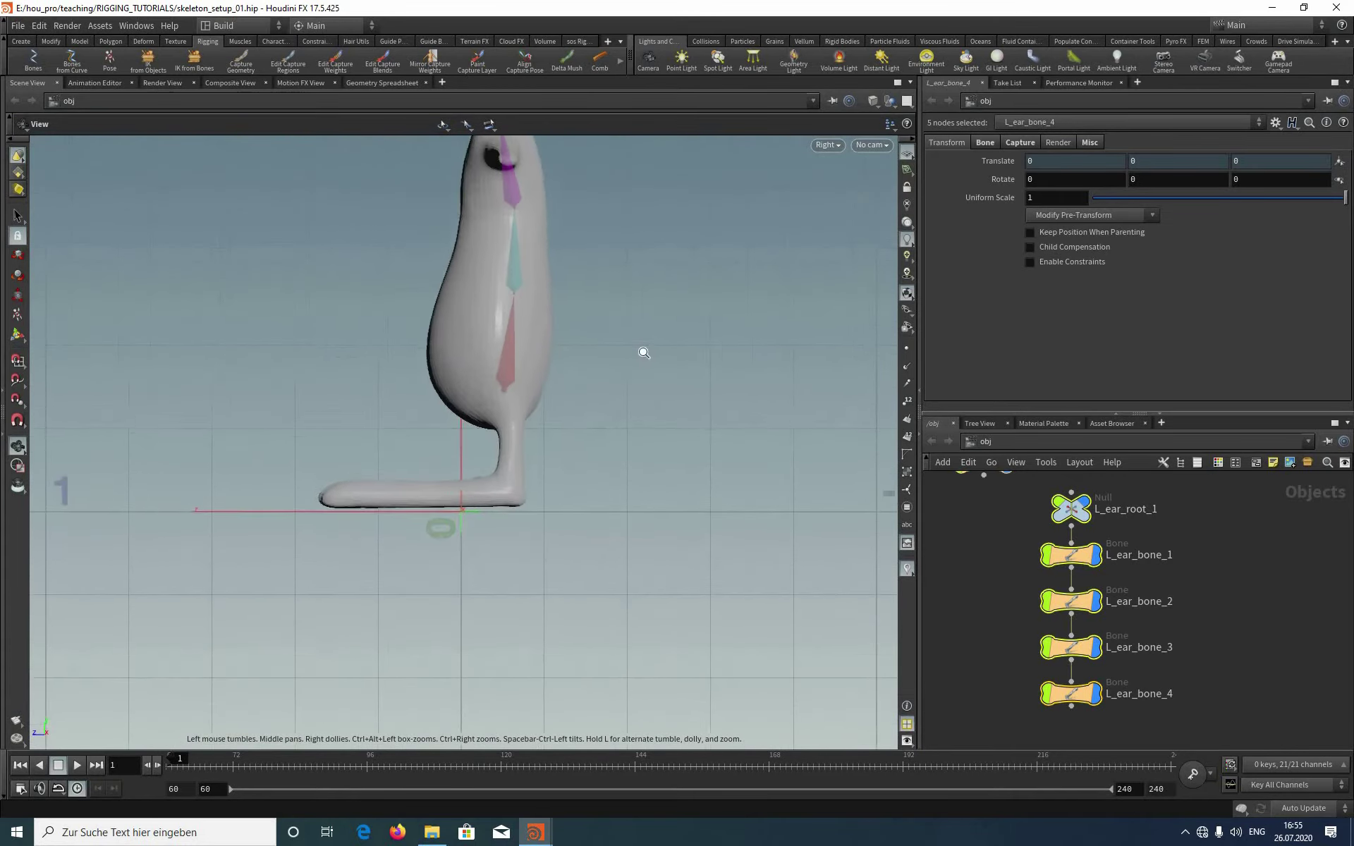
scroll(641, 351, "up", 4)
middle_click_drag(568, 376, 578, 300)
Step: Draw a chain of four bones with the Bones tool, from the hip down the leg and along the foot to the toe tip
left_click(32, 57)
scroll(769, 443, "up", 2)
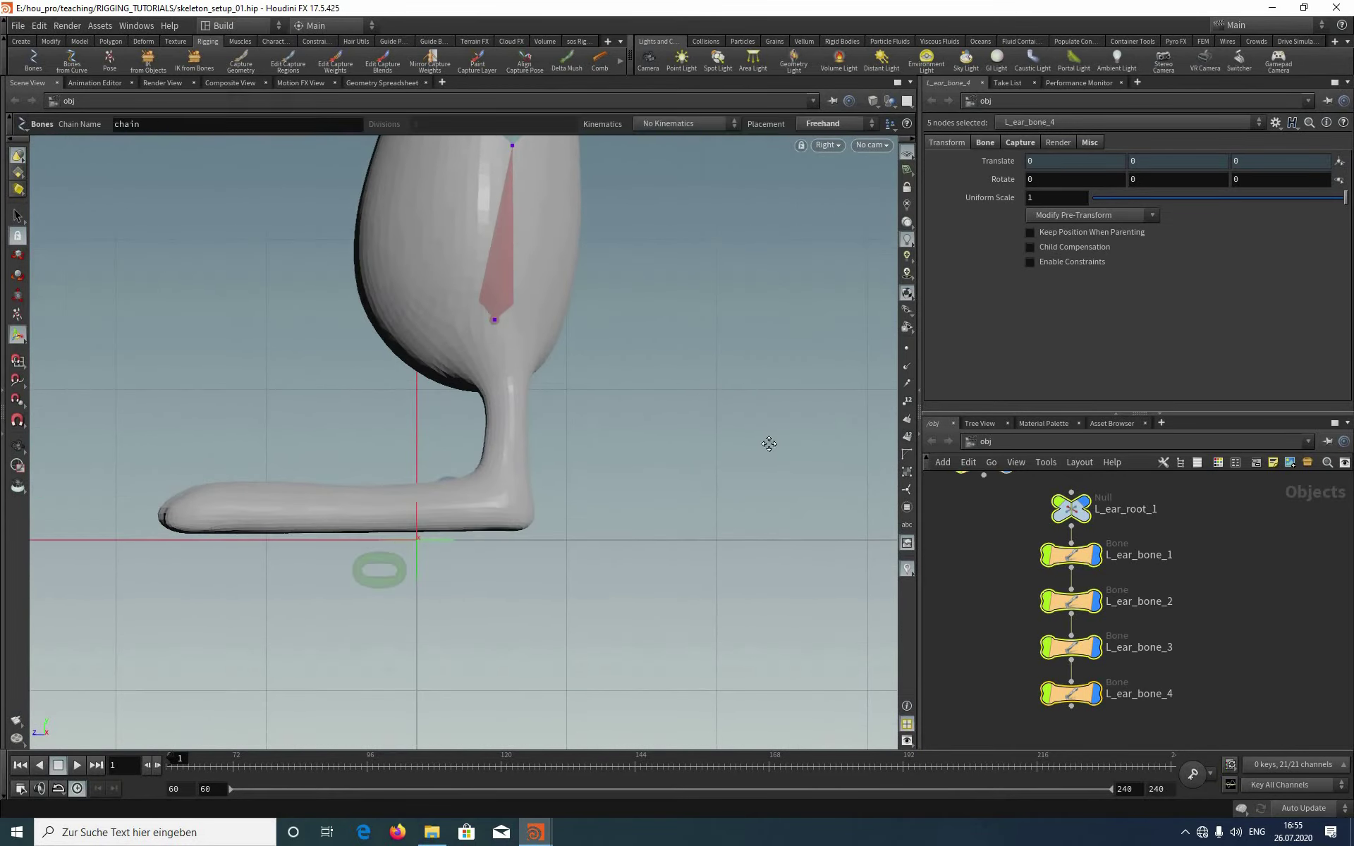
scroll(722, 544, "up", 5)
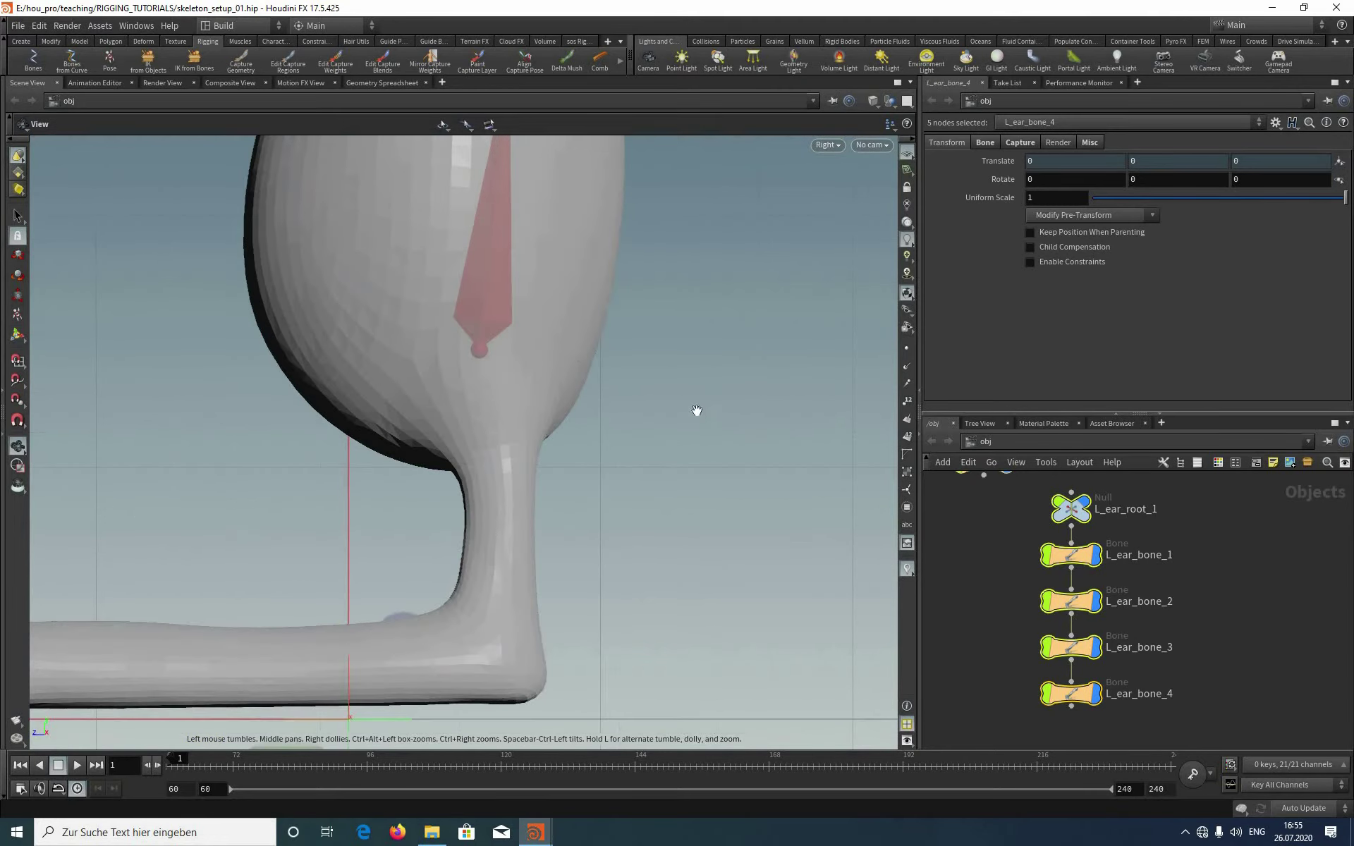
middle_click_drag(539, 341, 581, 250, "alt")
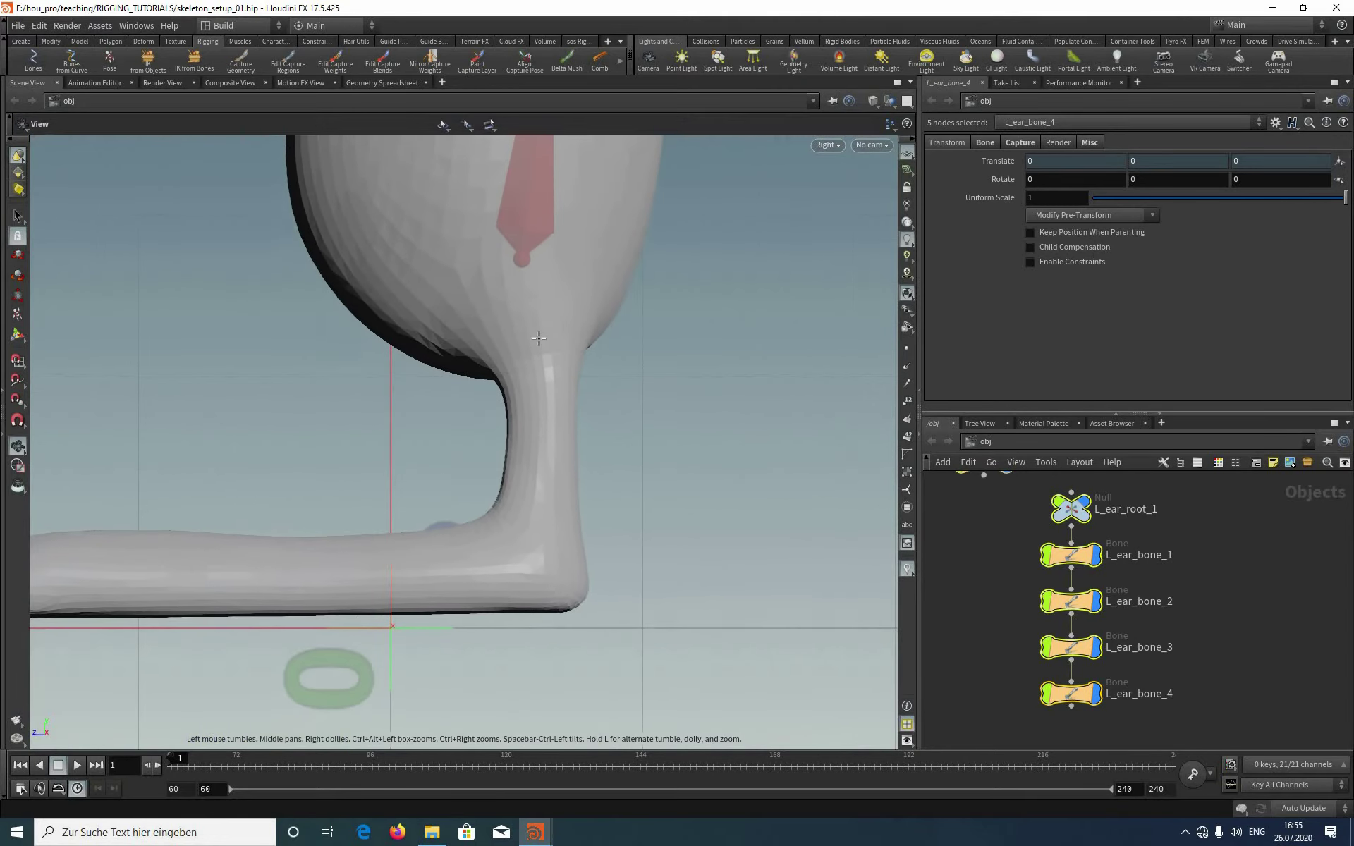
left_click(518, 452)
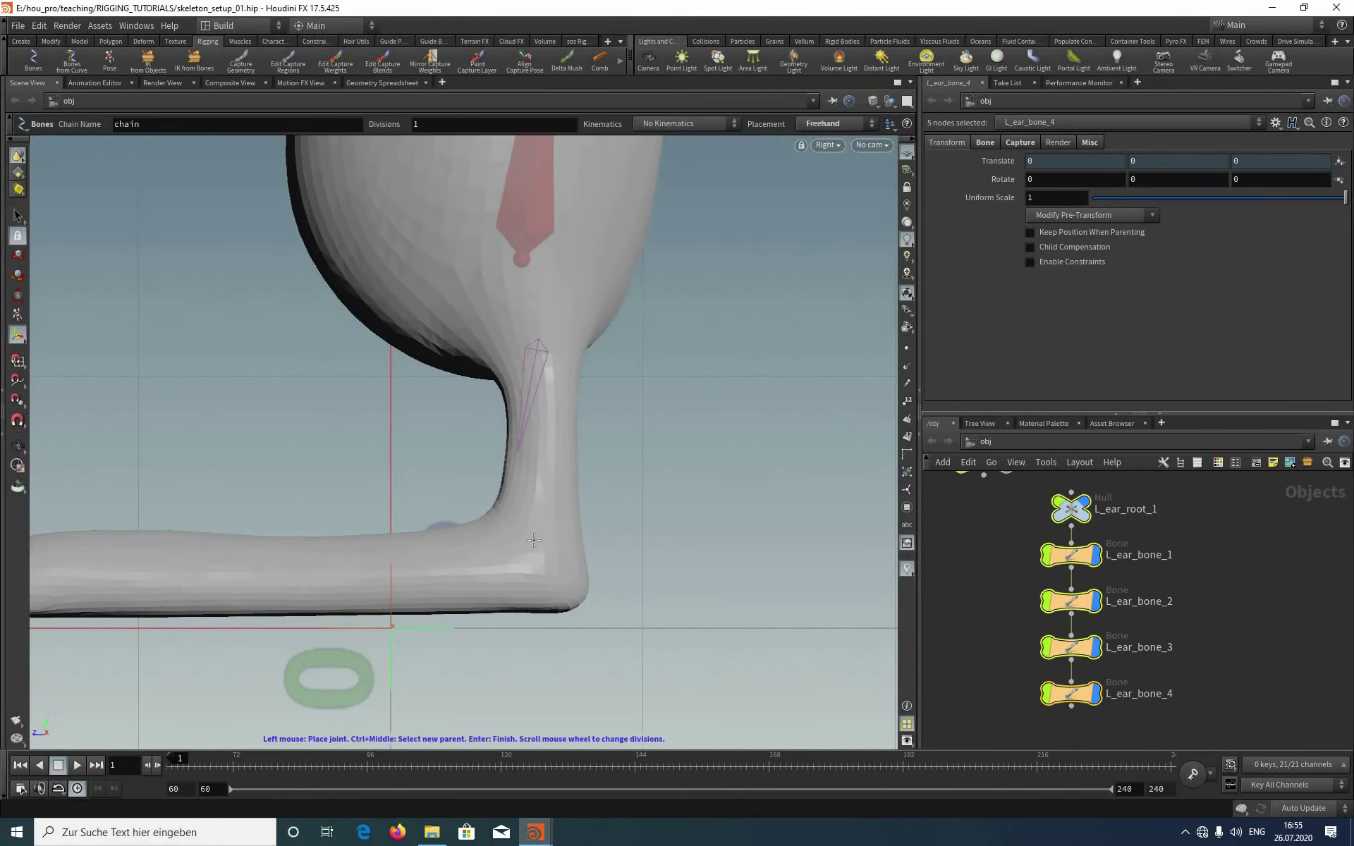
left_click(535, 541)
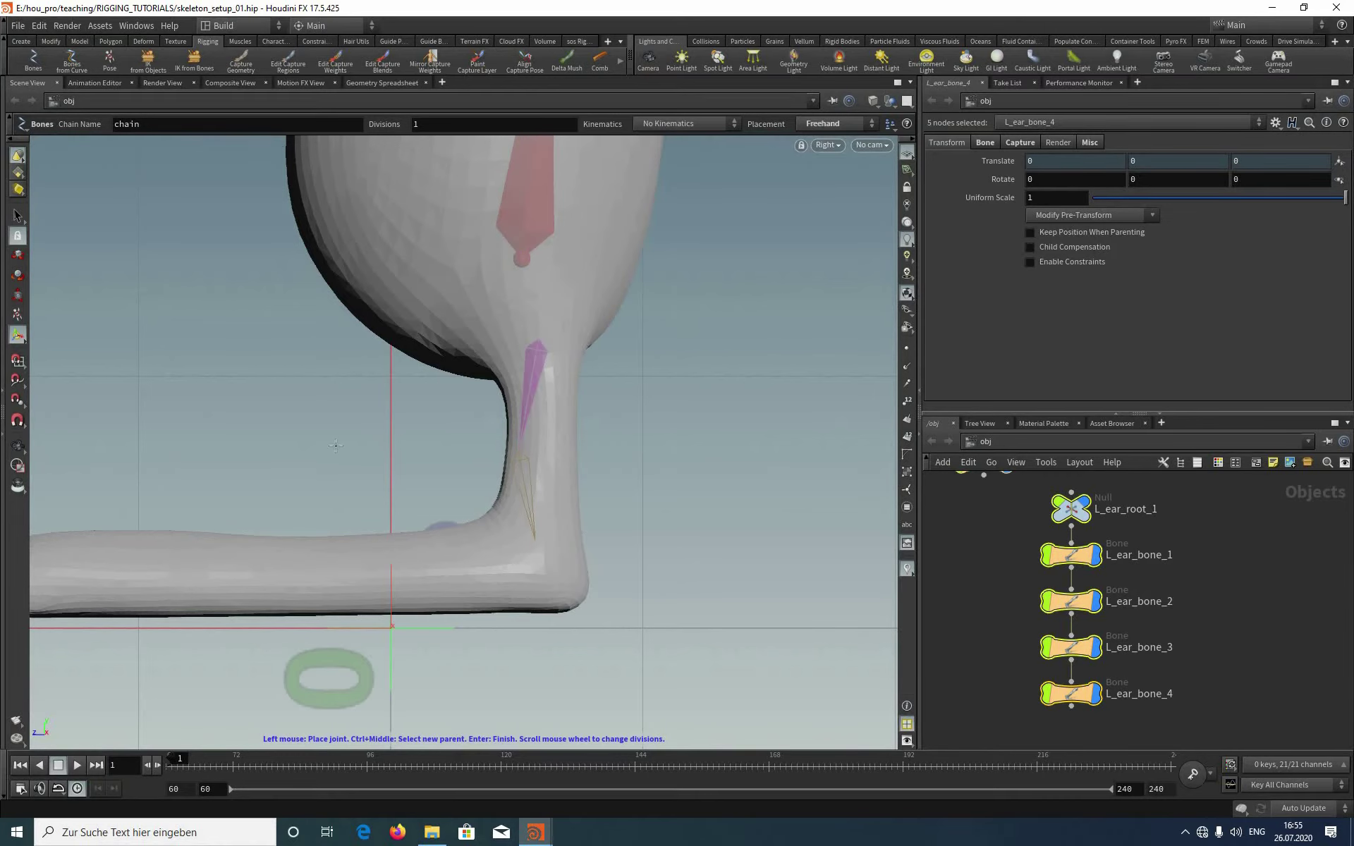
middle_click_drag(338, 486, 492, 392)
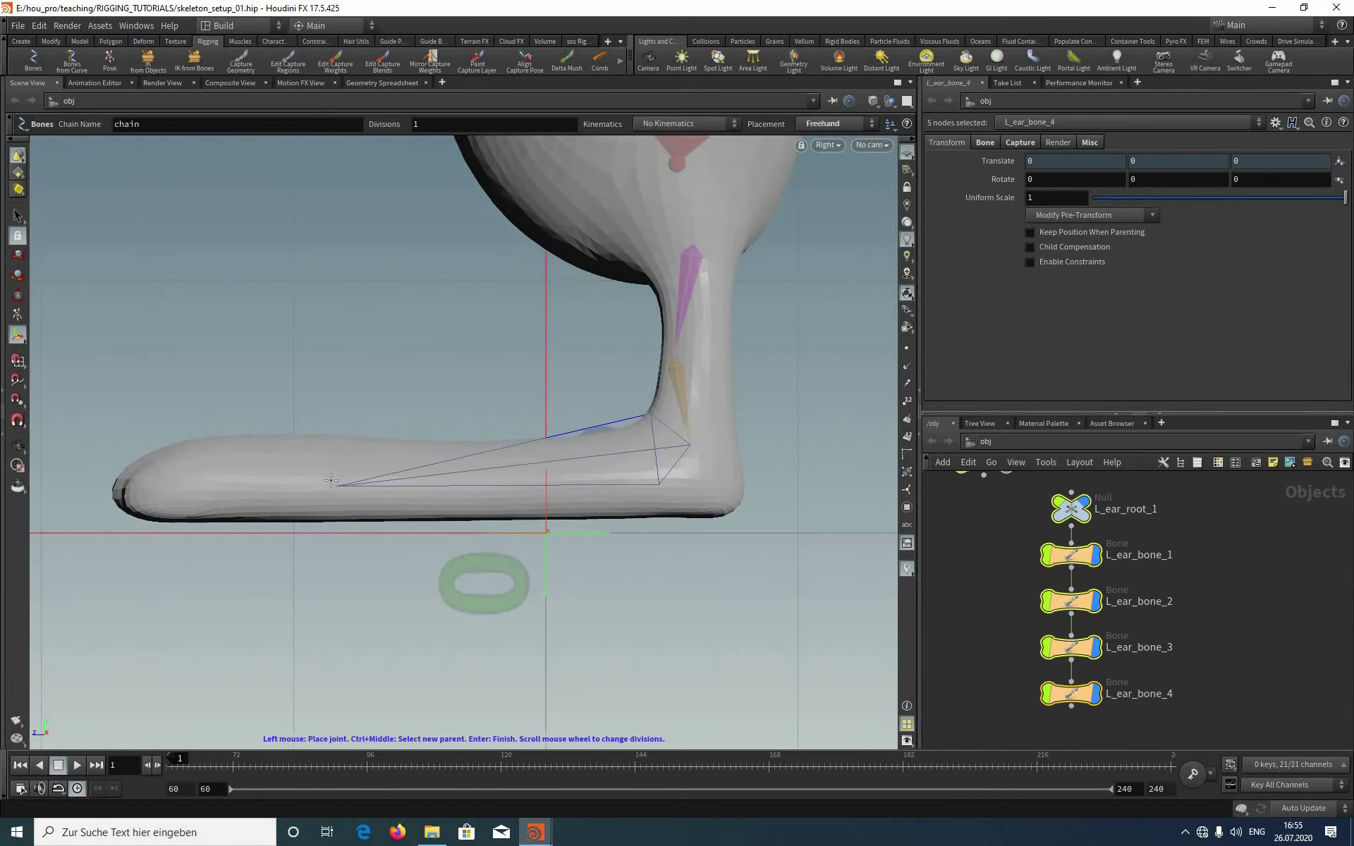
left_click(331, 480)
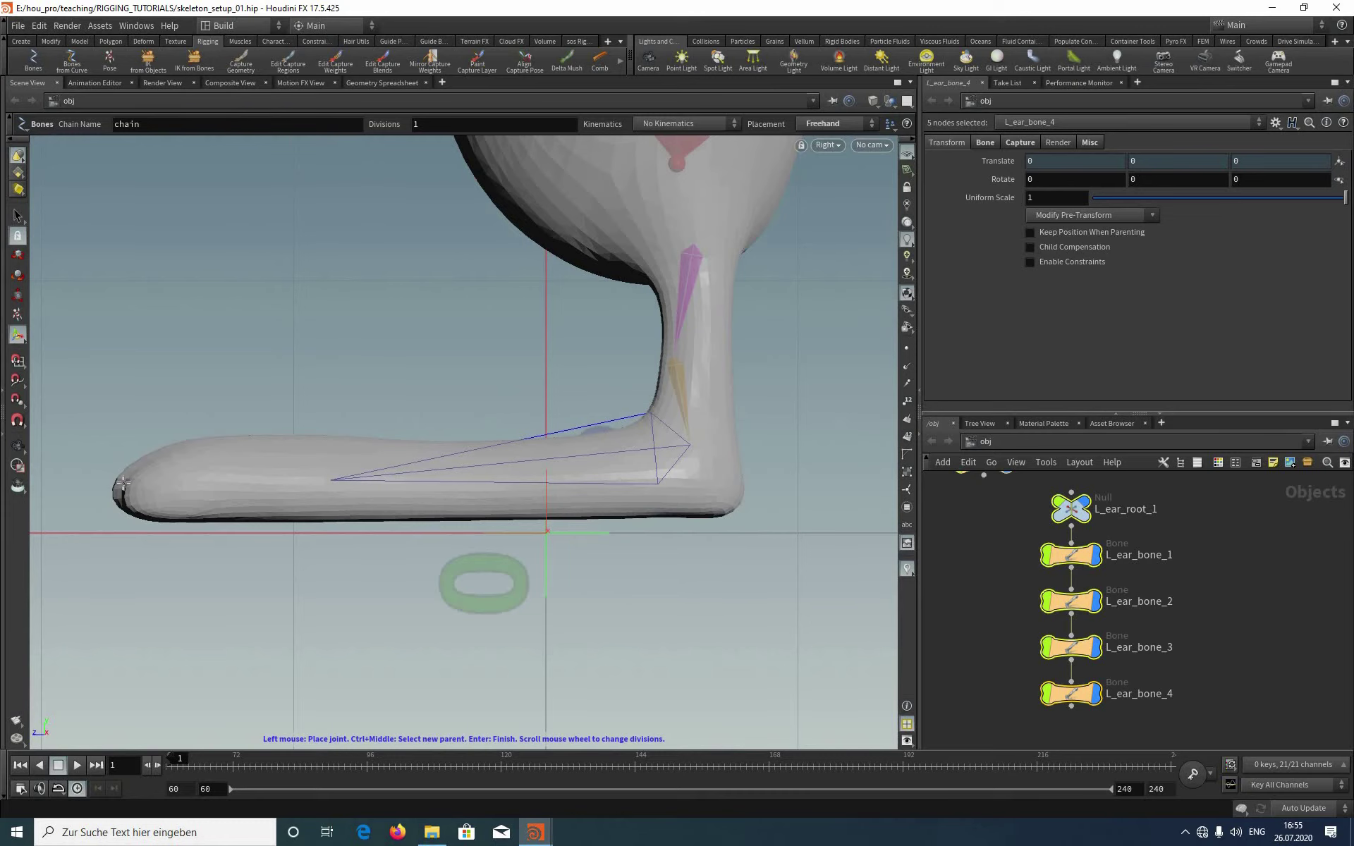
left_click(123, 482)
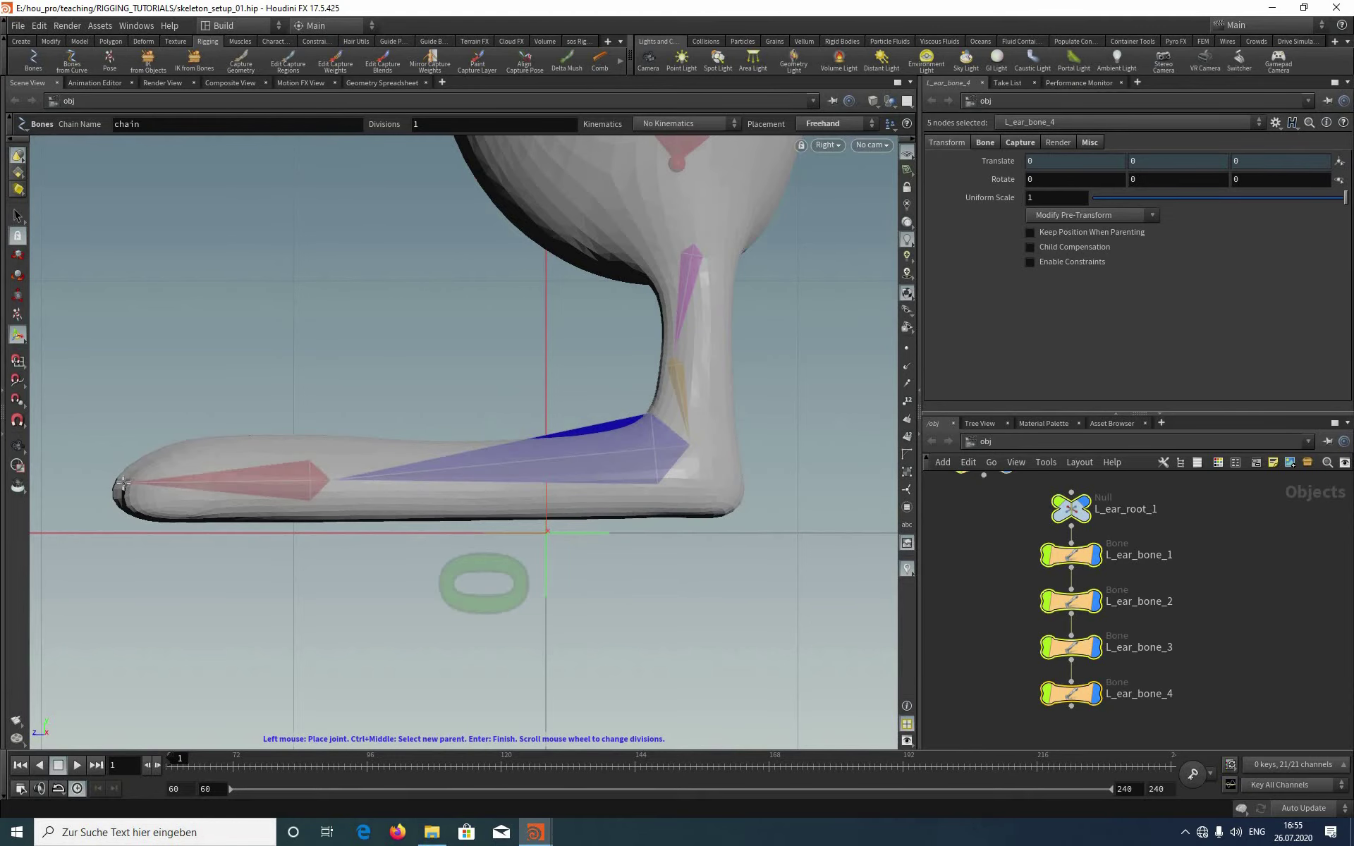
key("Return")
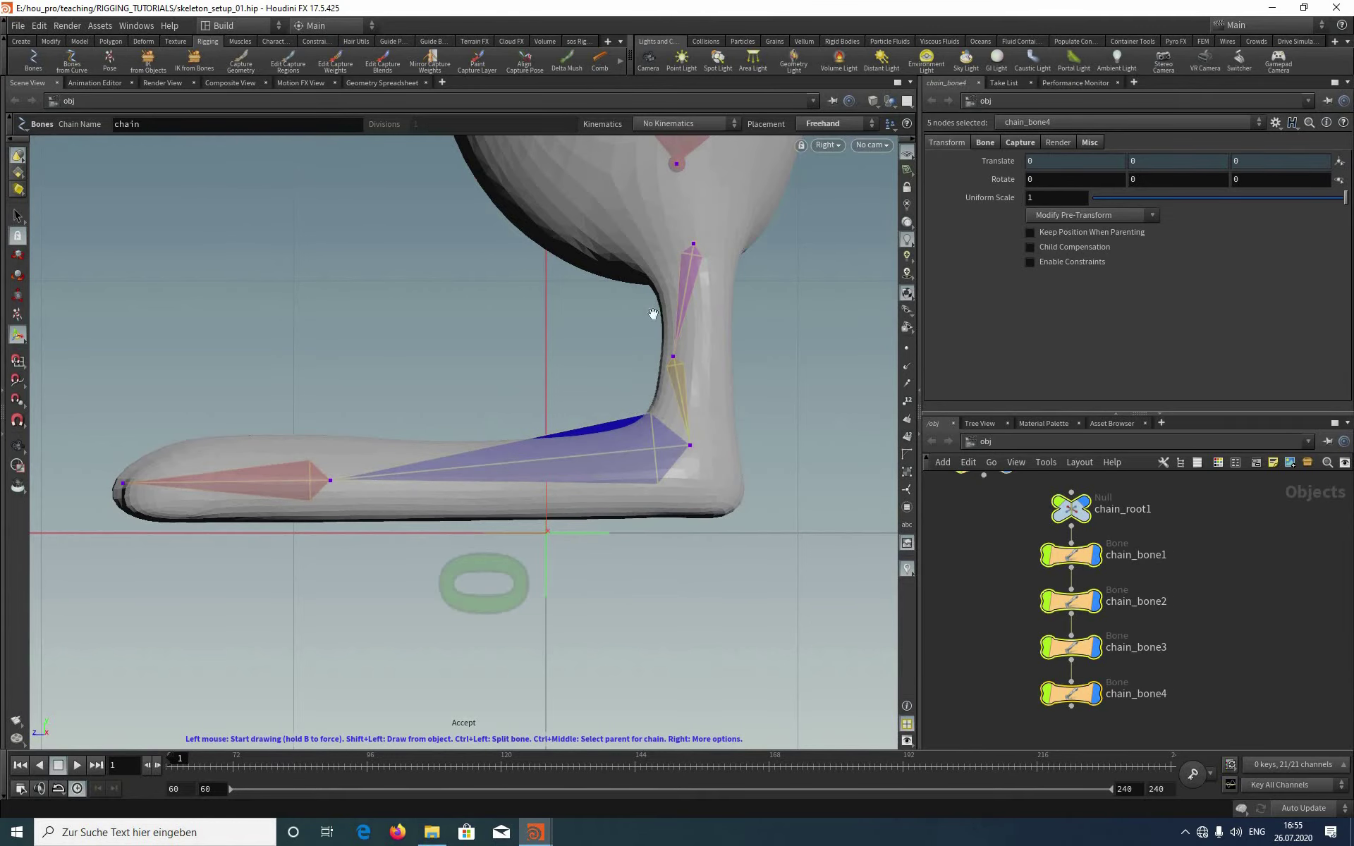
Step: Return the viewport to the Perspective view and examine the new leg chain from the front
key("space")
middle_click_drag(625, 372, 506, 363)
middle_click_drag(704, 188, 670, 273)
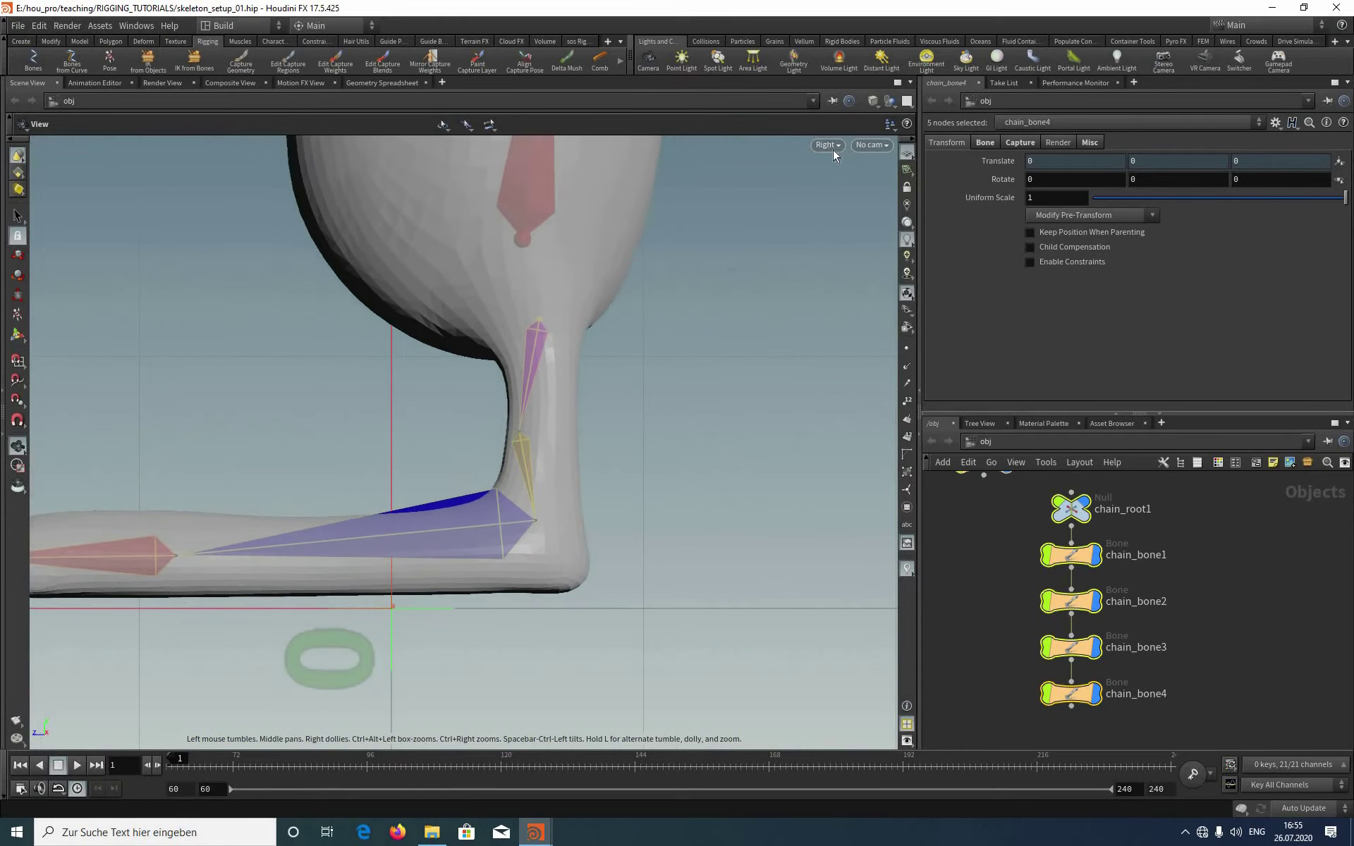
key("q")
left_click(828, 144)
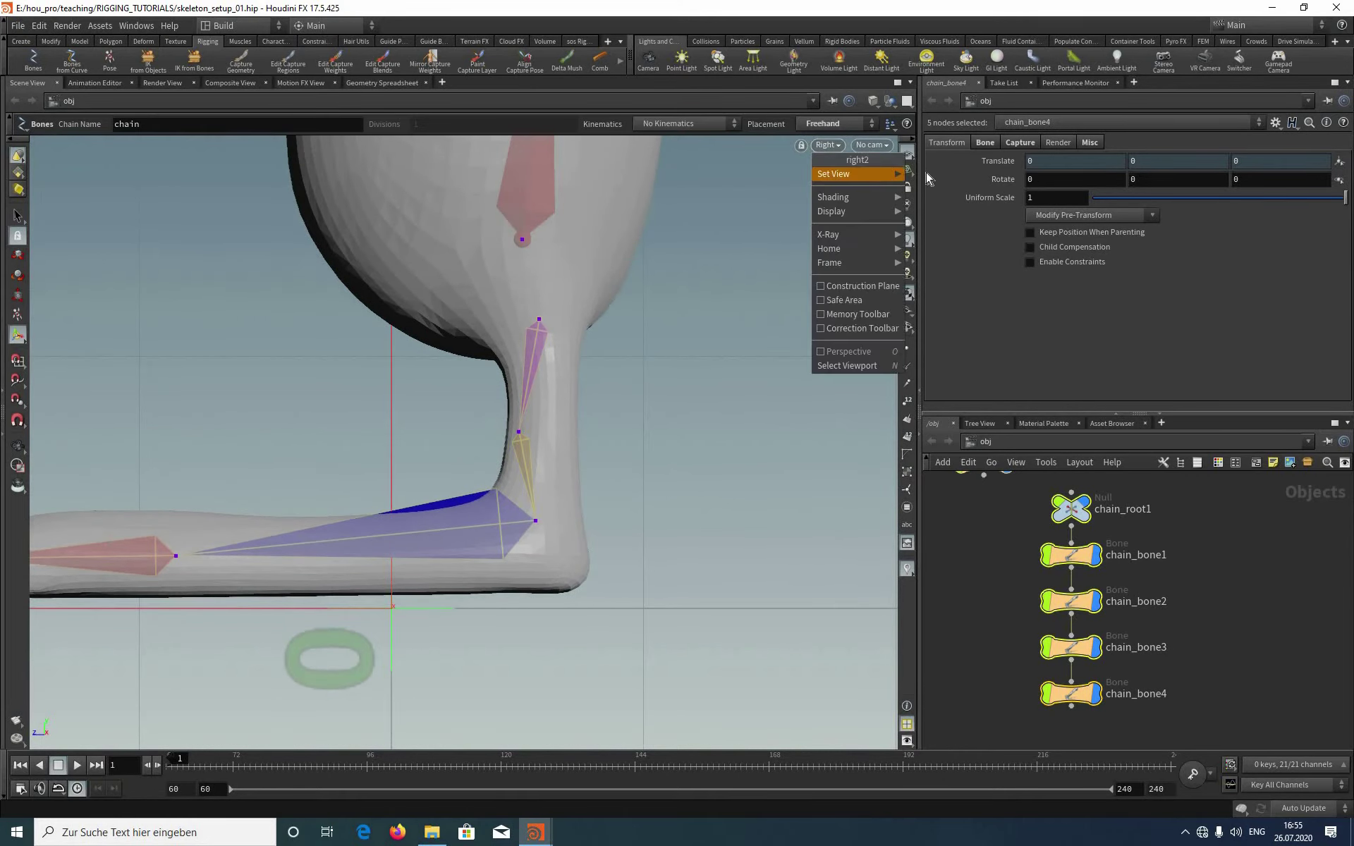
mouse_move(868, 174)
left_click(960, 172)
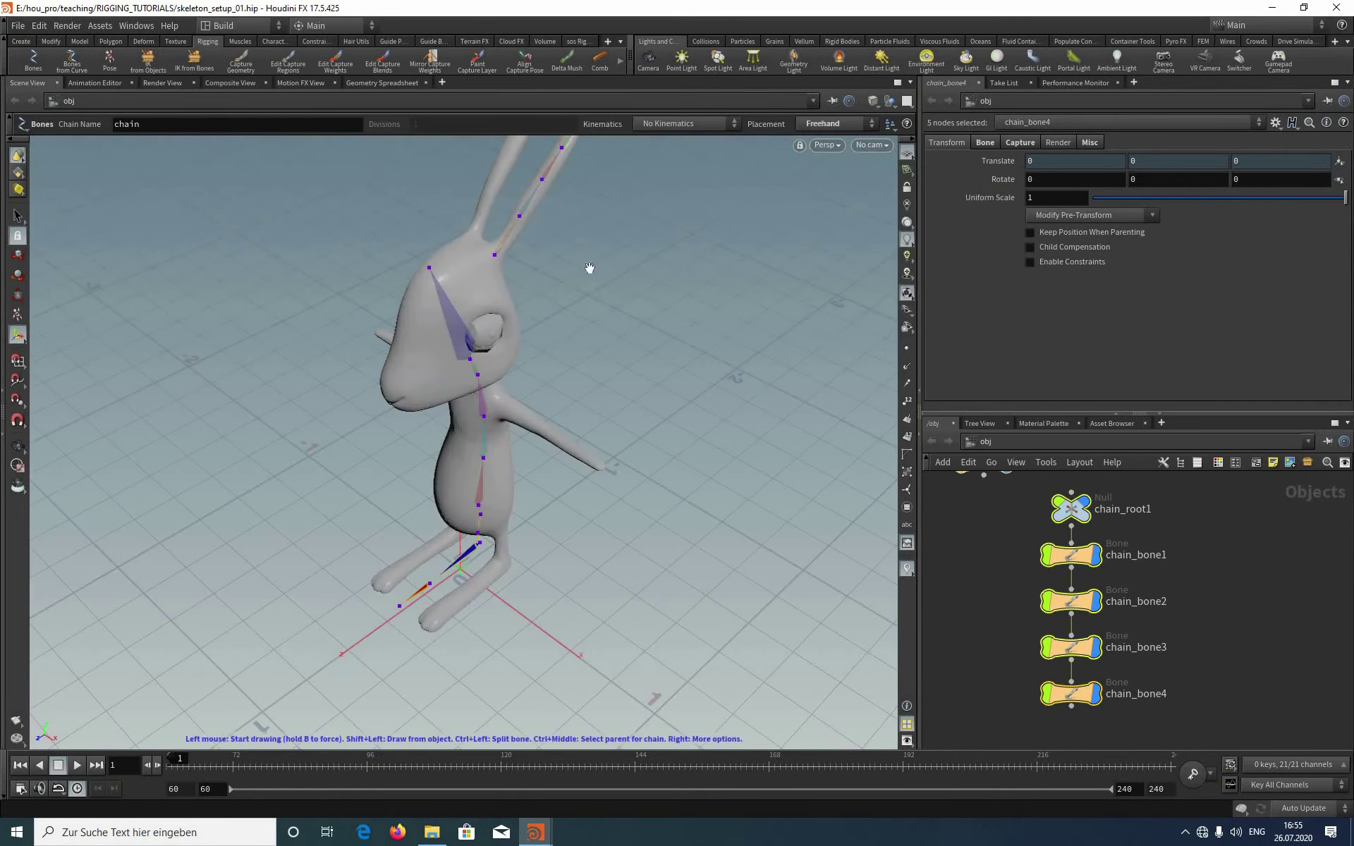
key("space")
left_click_drag(627, 311, 748, 304)
middle_click_drag(423, 517, 405, 405)
right_click_drag(405, 405, 4, 240)
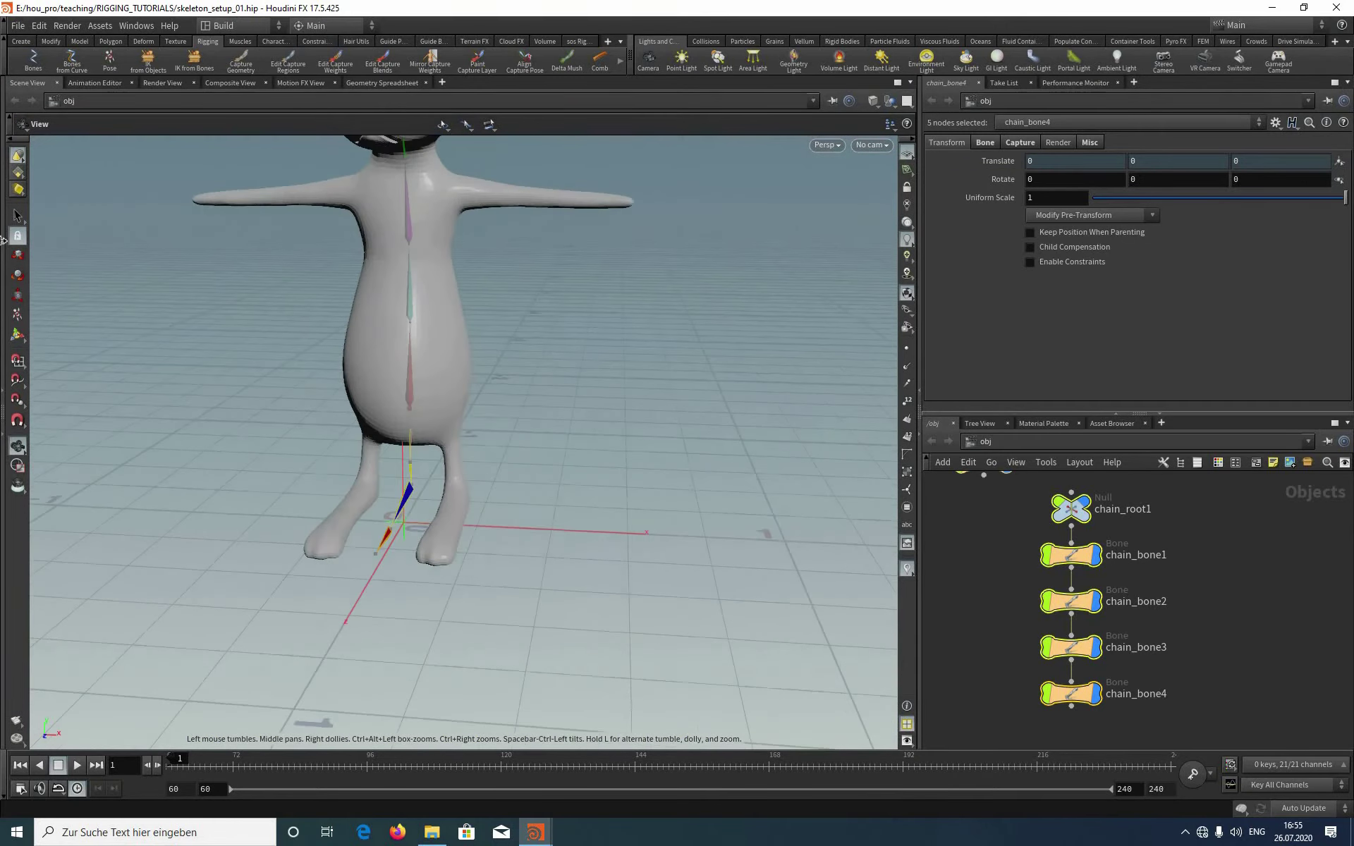
middle_click_drag(3, 241, 19, 220)
right_click_drag(20, 220, 30, 272)
left_click_drag(31, 272, 104, 280)
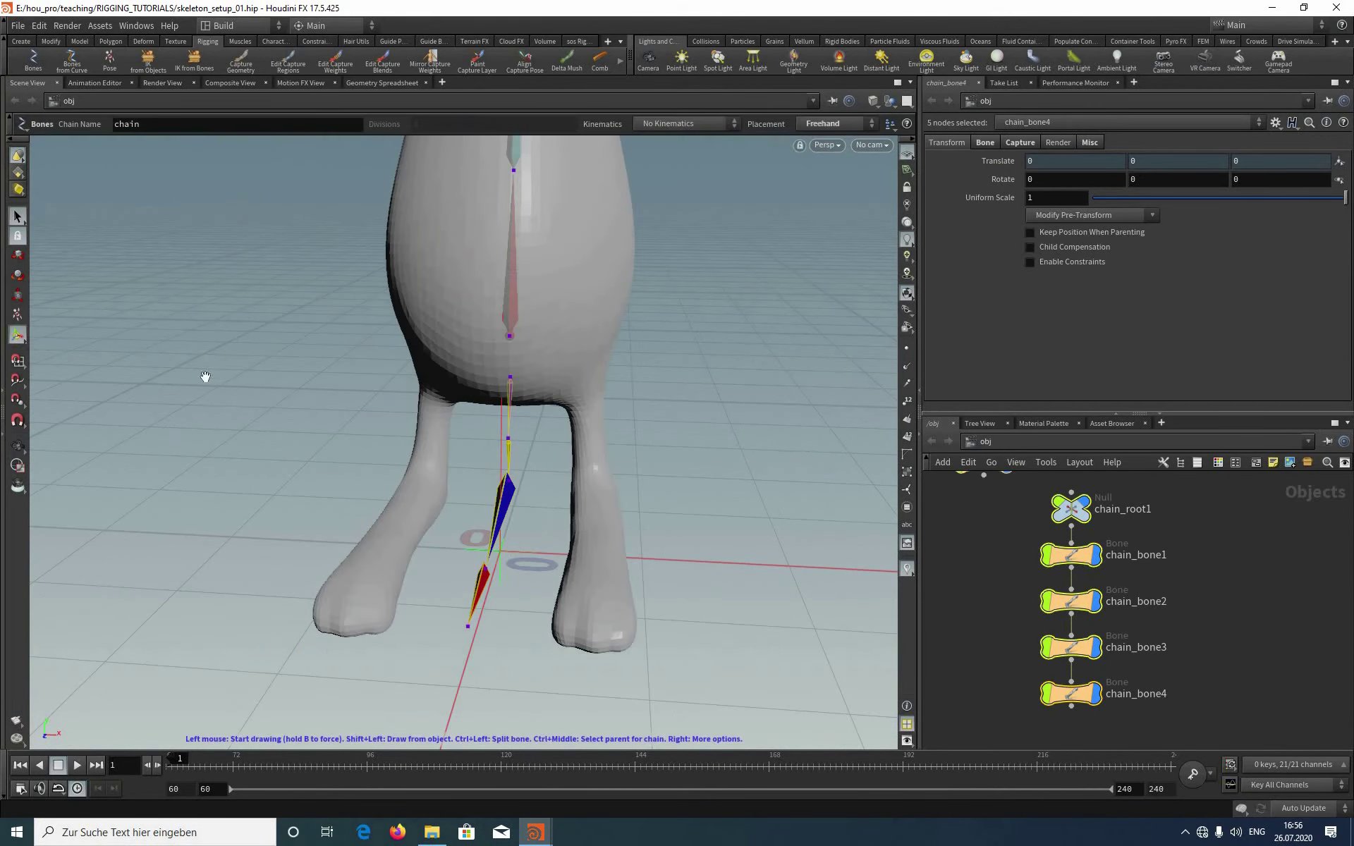
Step: Select chain_root1 and move it about 0.111 along X into the bunny's left leg
left_click(17, 216)
middle_click_drag(647, 390, 683, 364)
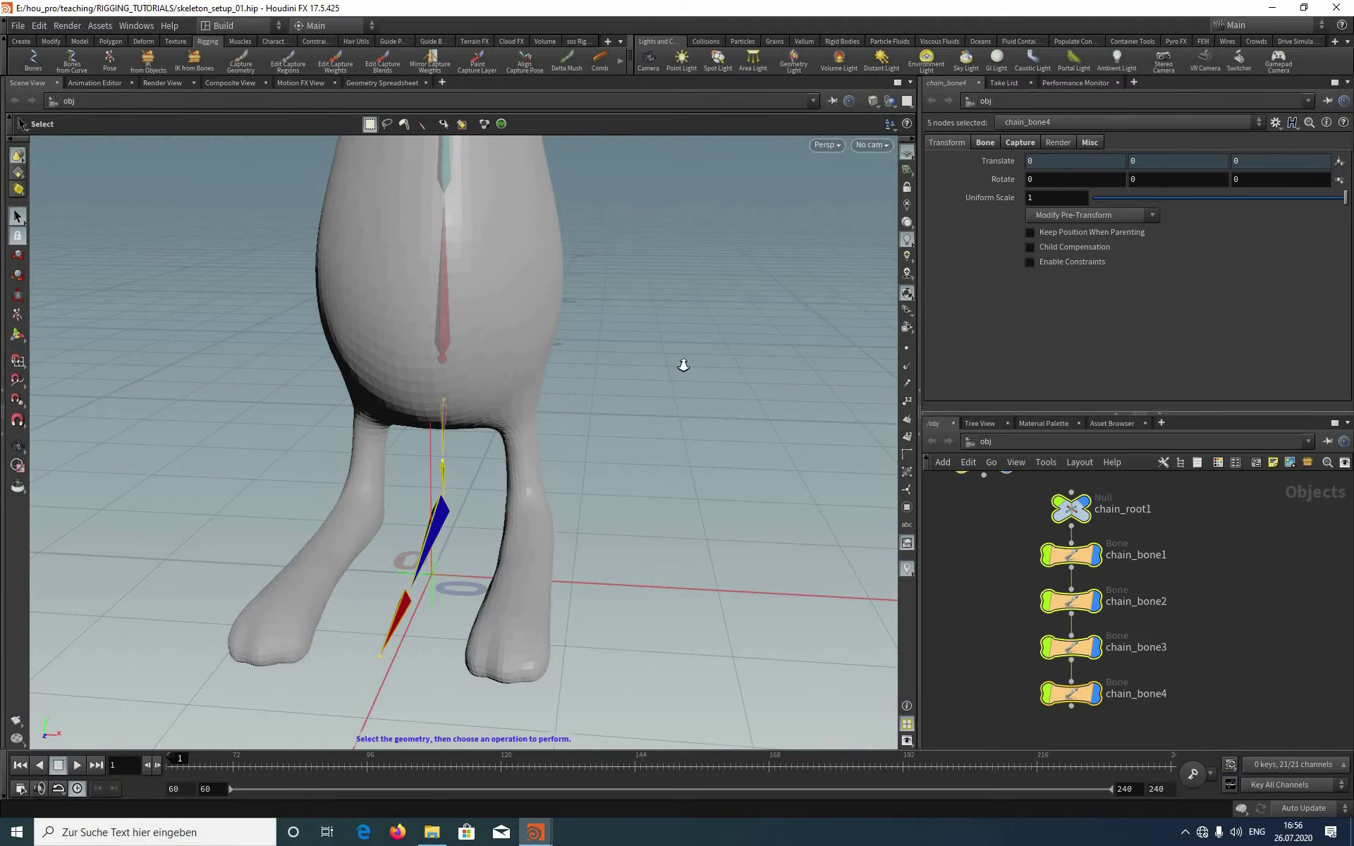
left_click_drag(644, 401, 543, 391)
key("s")
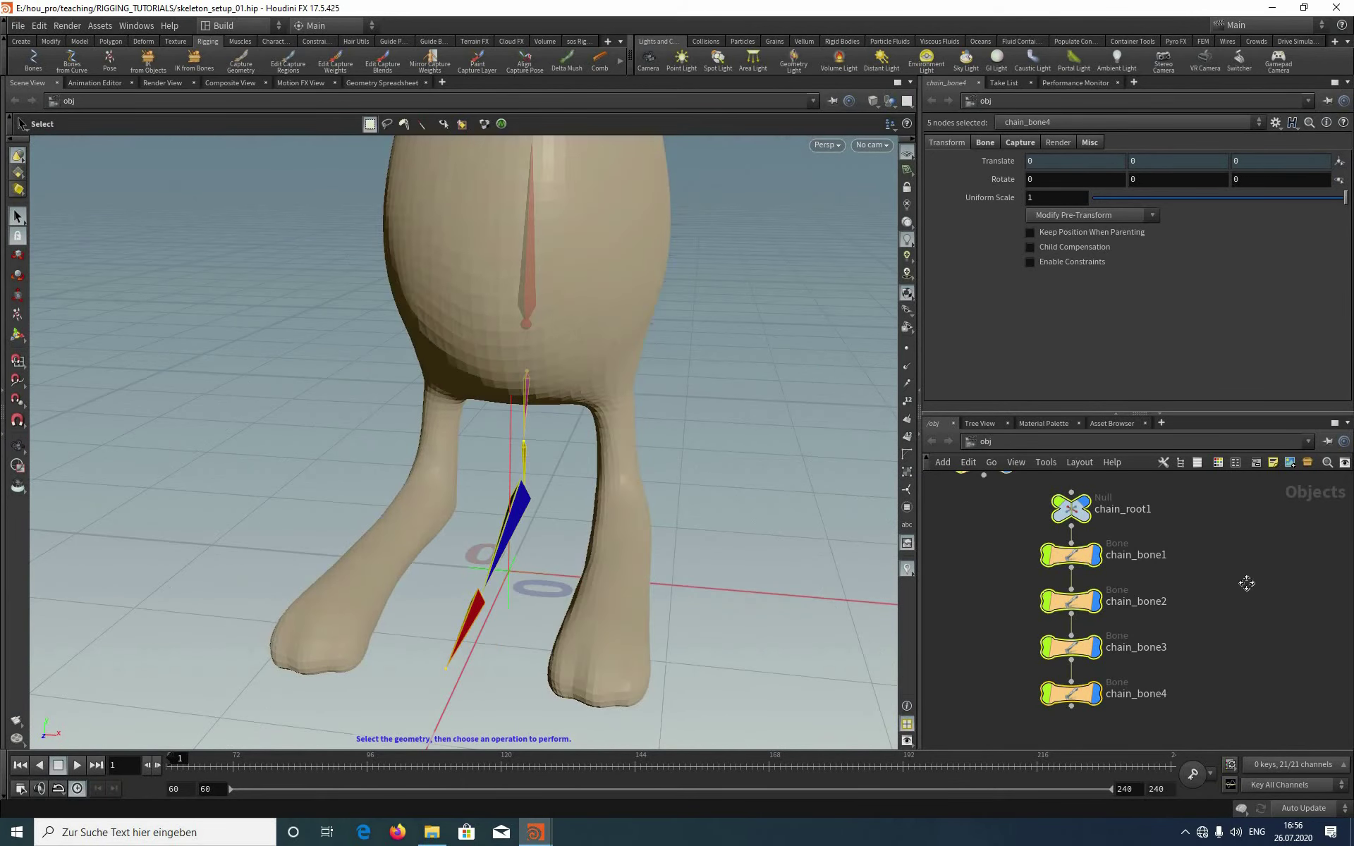
middle_click_drag(1105, 515, 1097, 566)
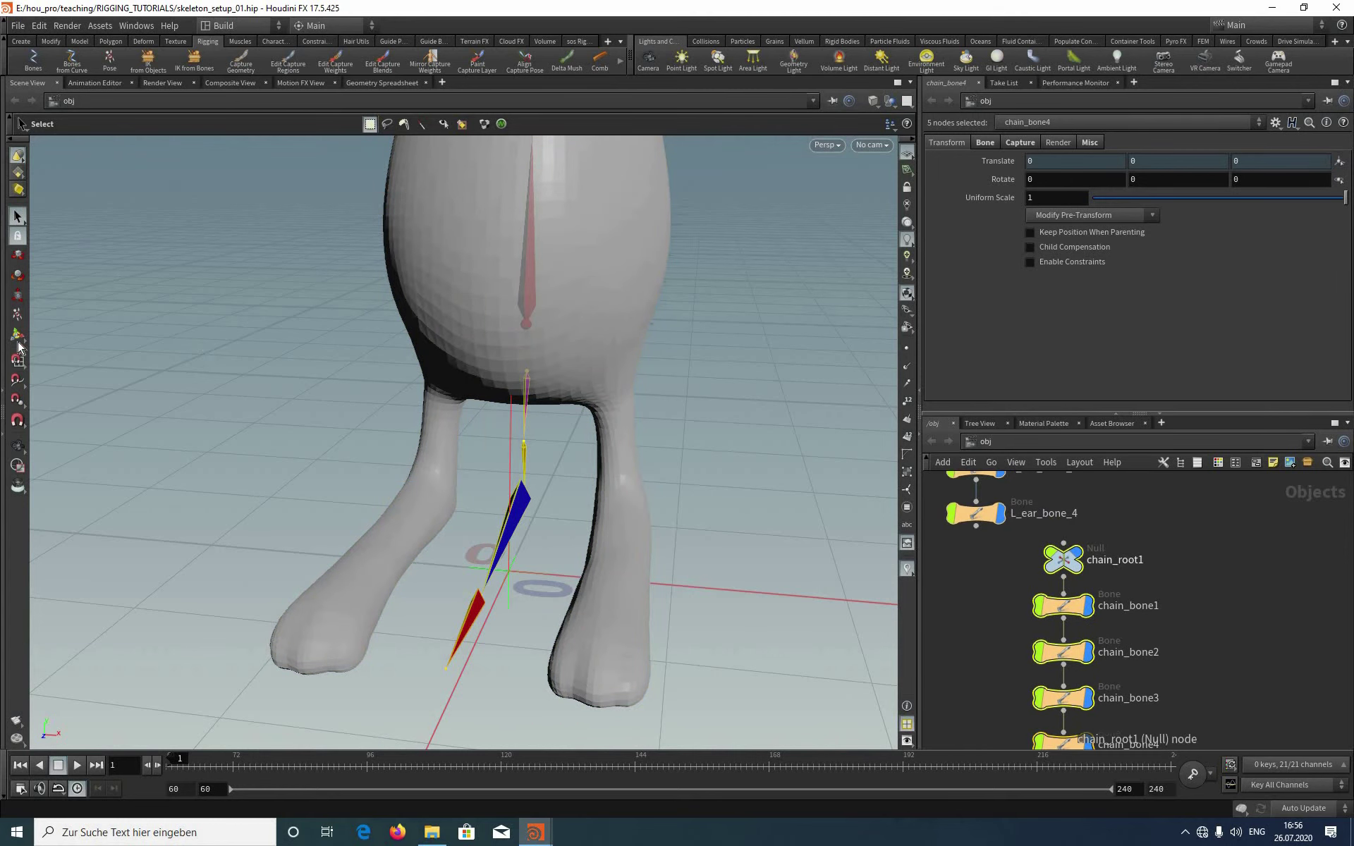
left_click(1063, 559)
key("Return")
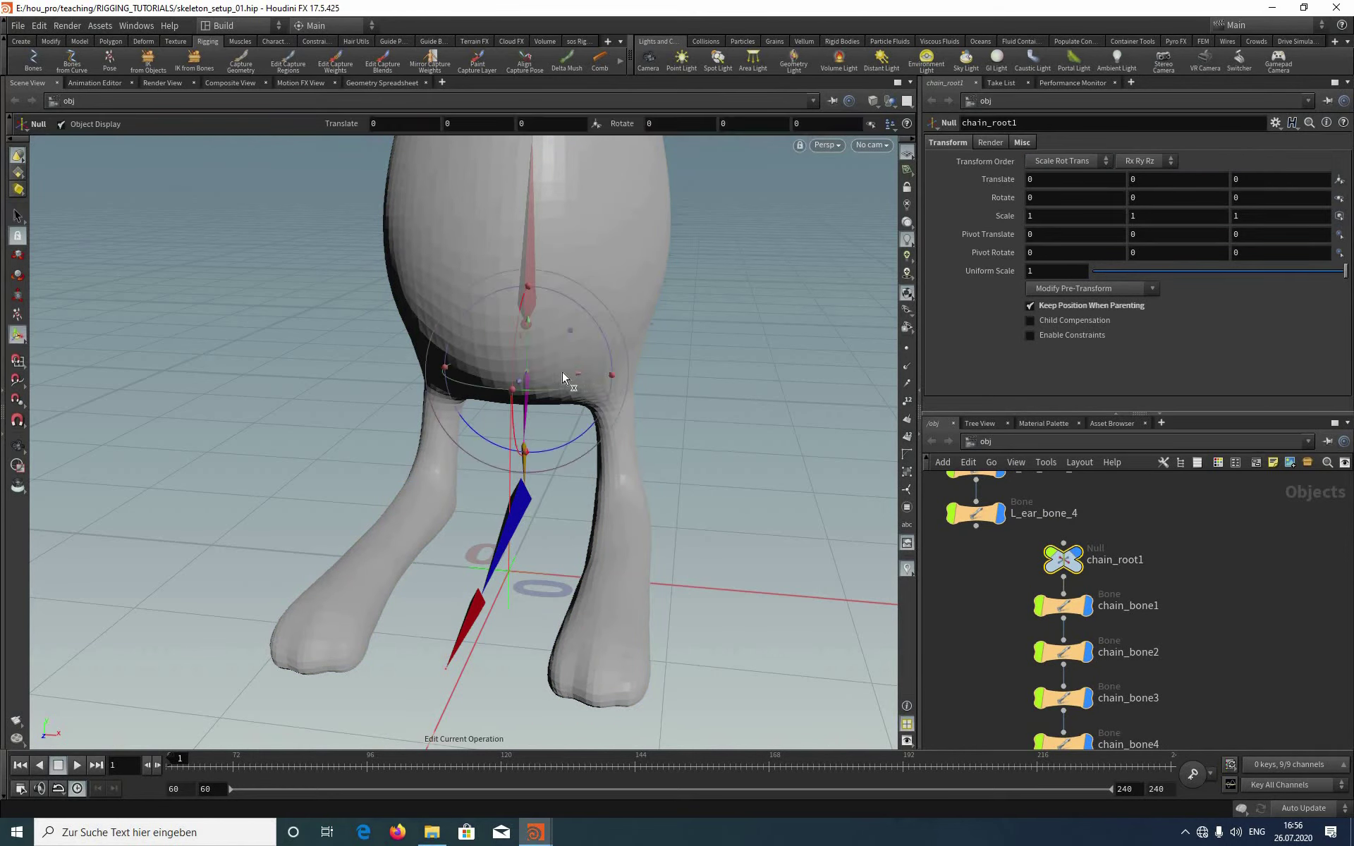
left_click_drag(649, 368, 837, 151)
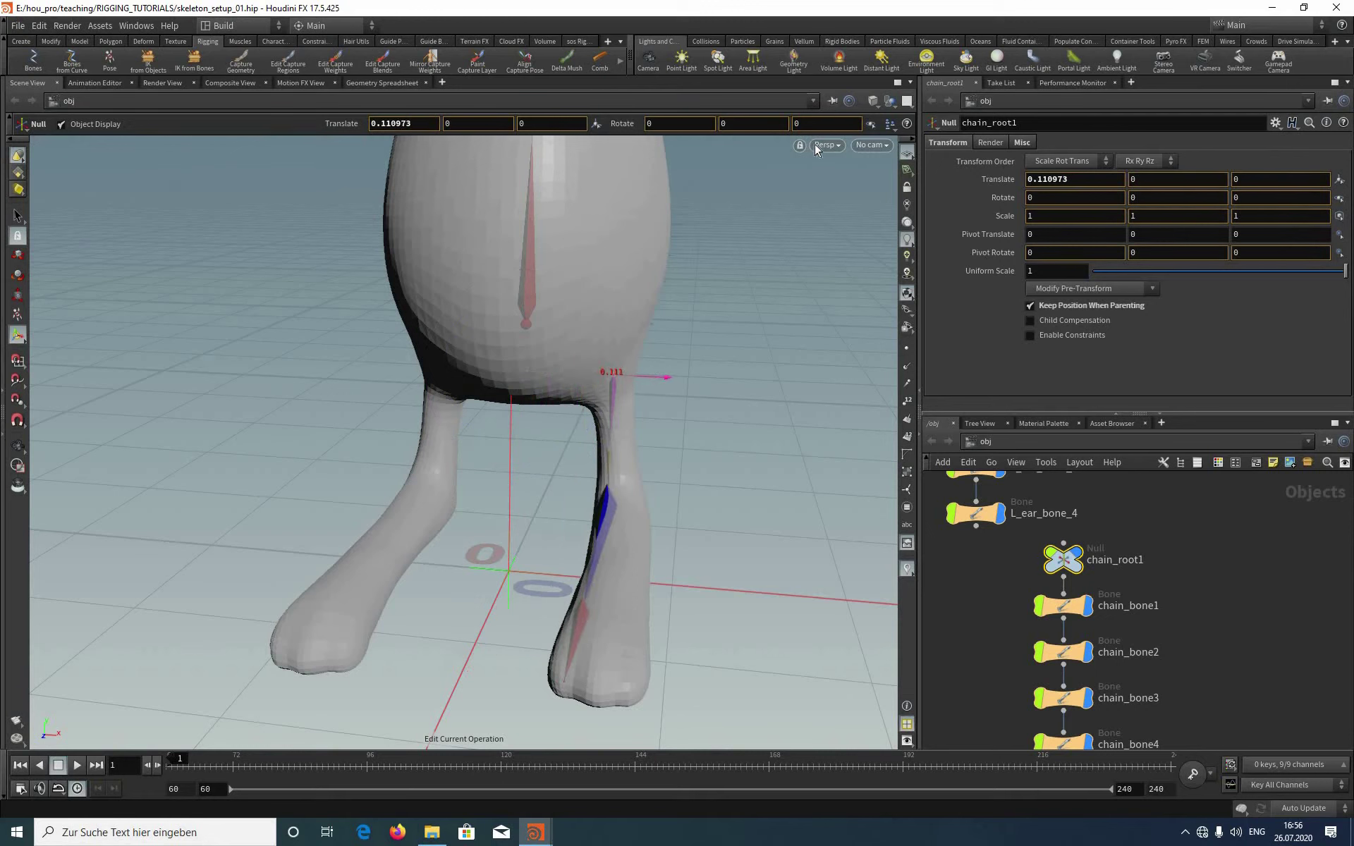
Step: Rotate chain_root1 about 5.28 degrees around Z in the Front view so the bones follow the leg
key("r")
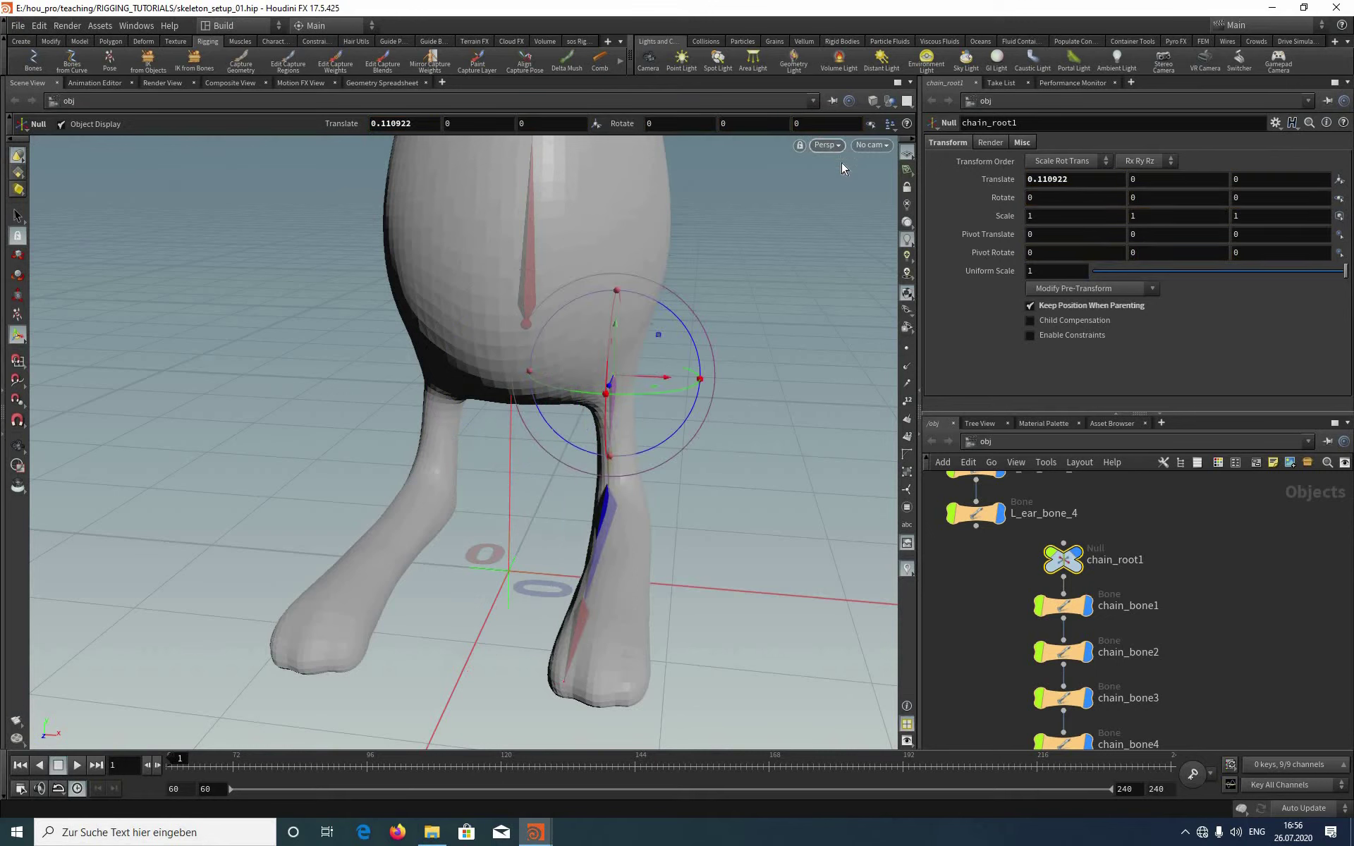
left_click(826, 145)
mouse_move(856, 174)
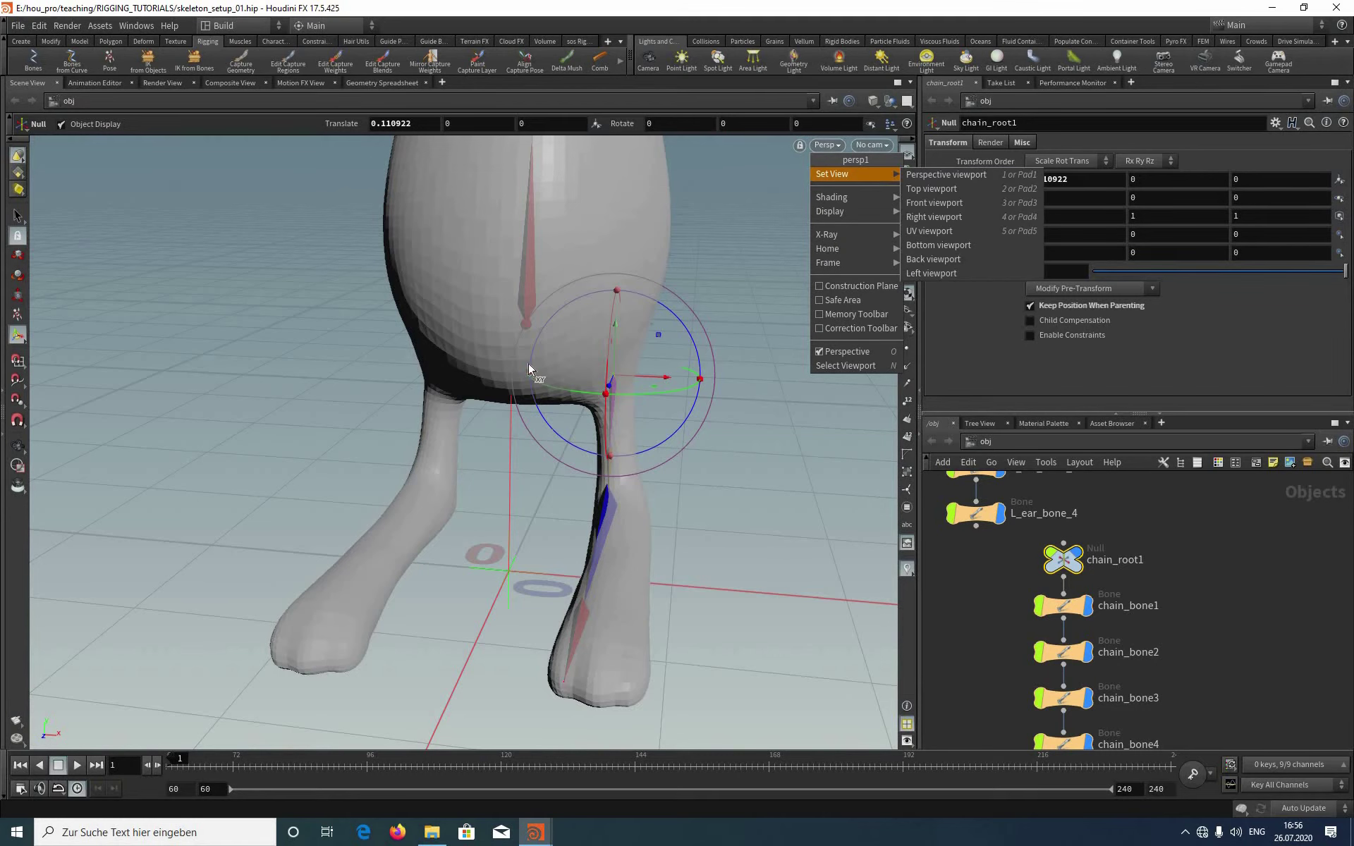
left_click(934, 203)
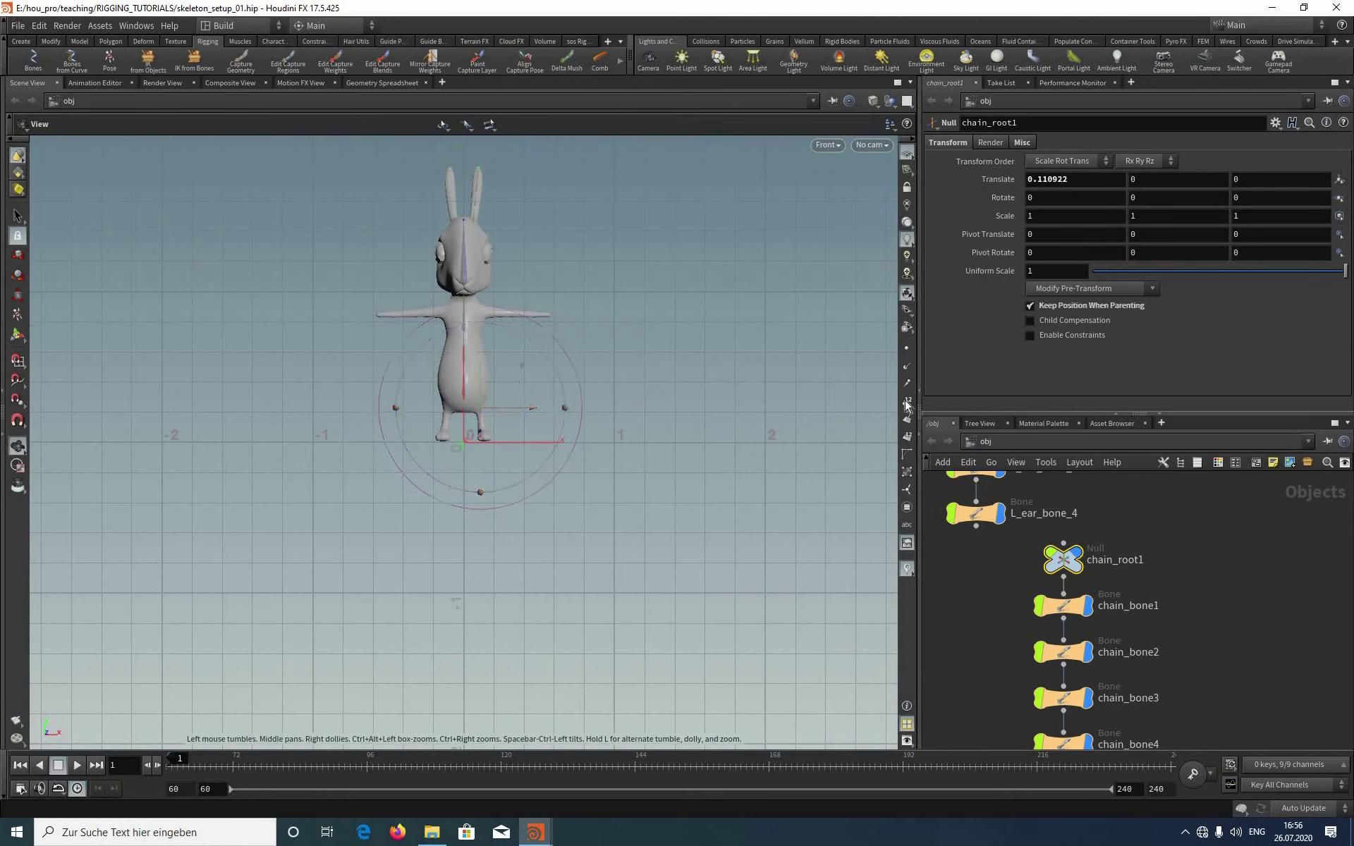
right_click_drag(511, 308, 475, 342, "alt")
middle_click_drag(474, 341, 503, 307, "alt")
scroll(503, 308, "up", 5)
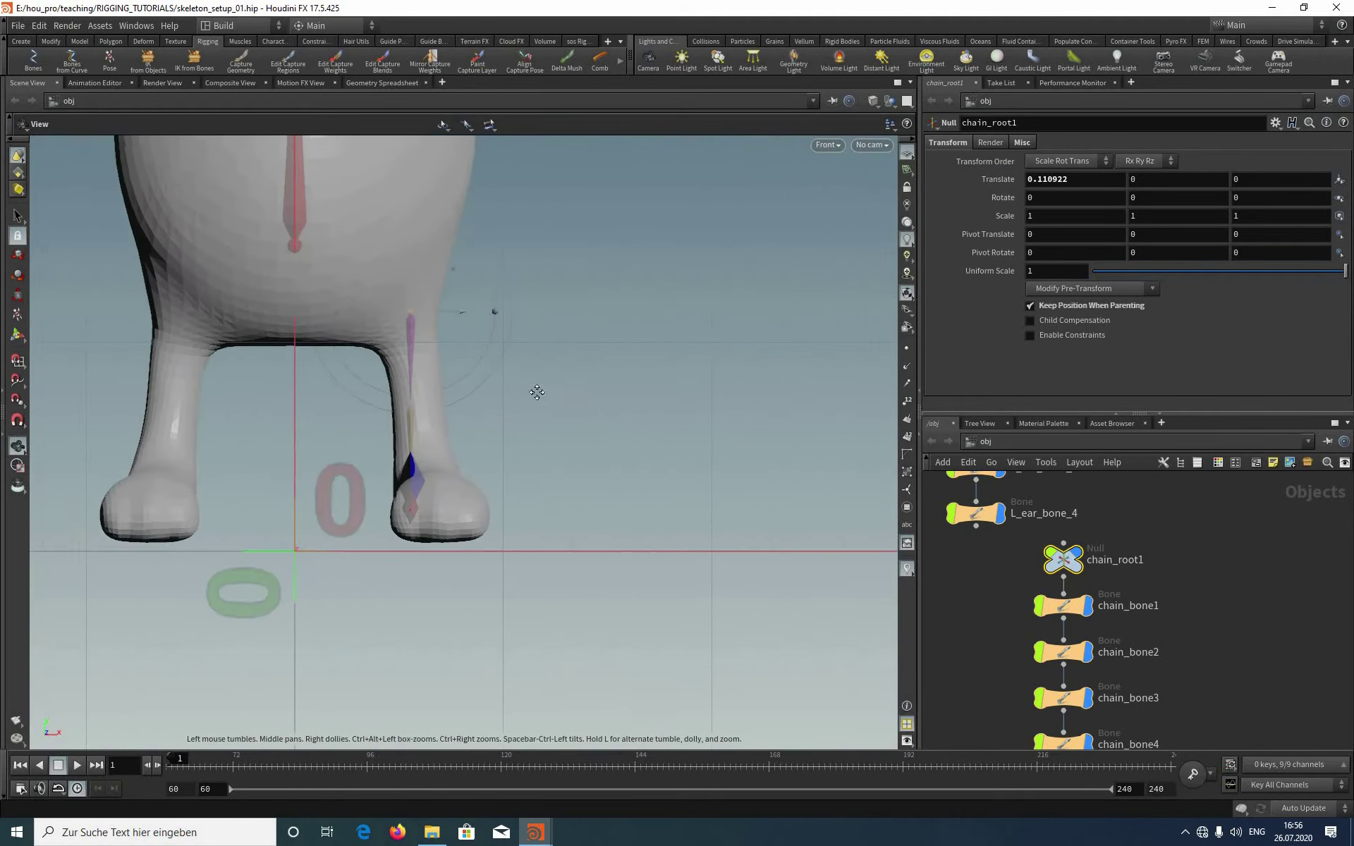
scroll(506, 335, "up", 3)
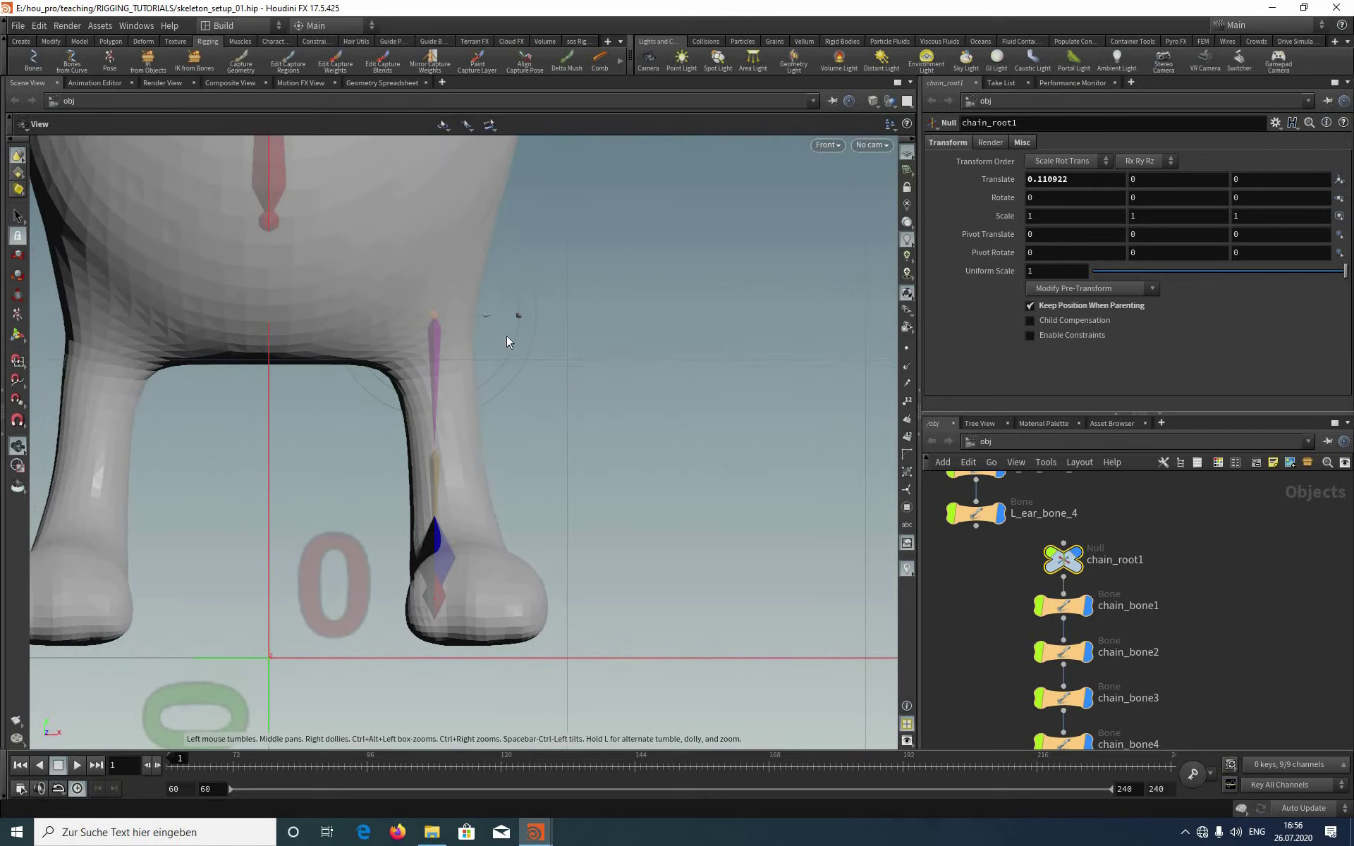
key("r")
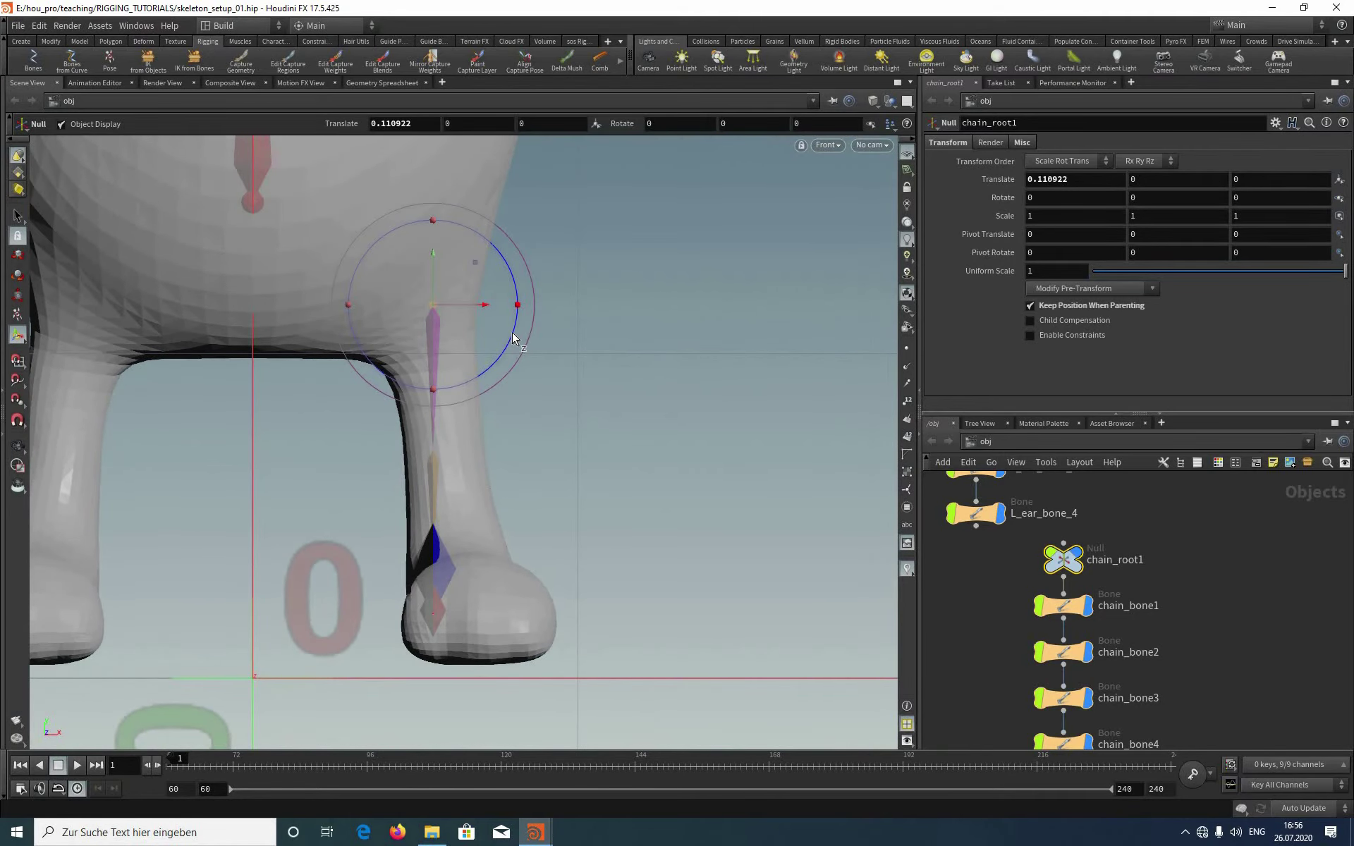
left_click_drag(515, 337, 517, 329)
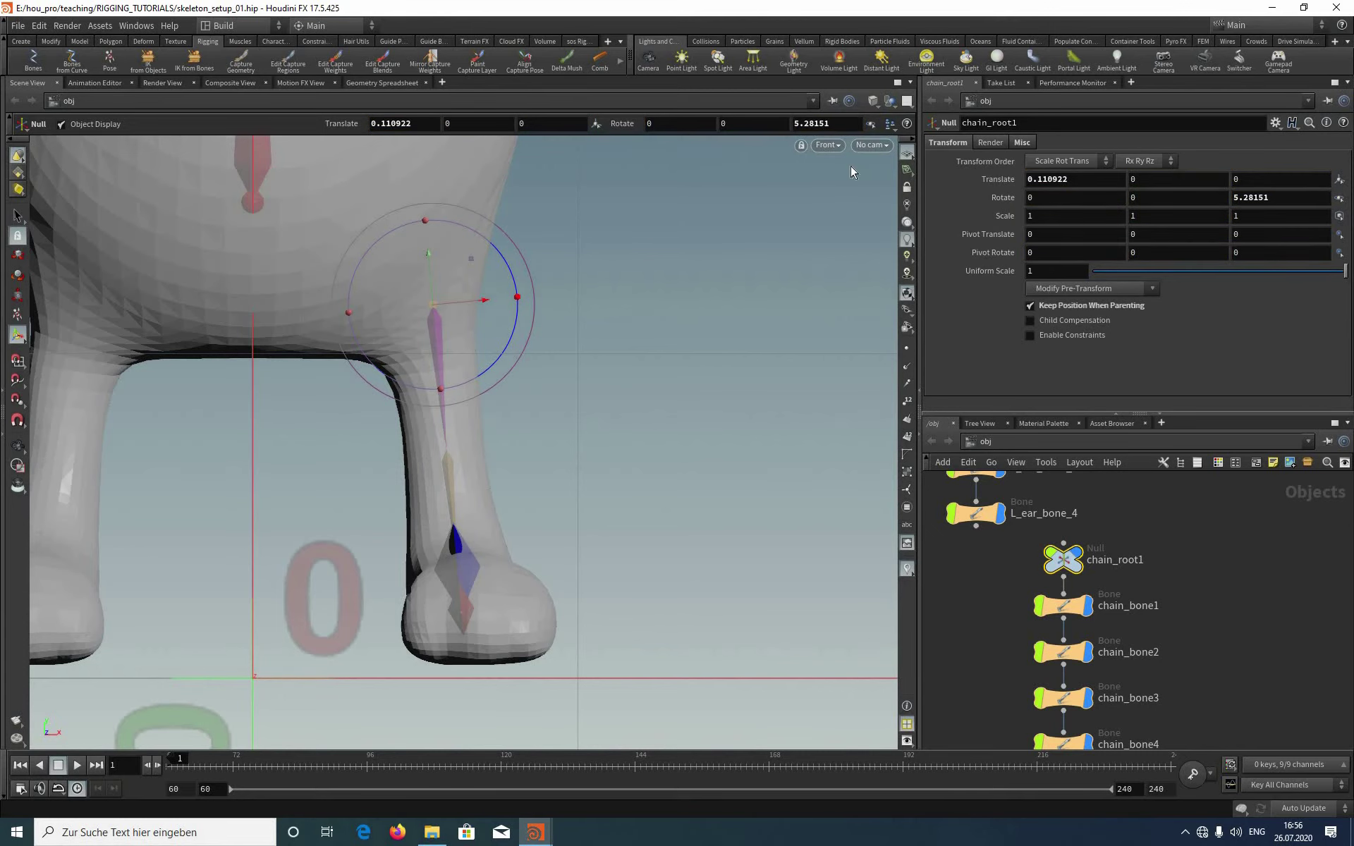
Step: Return to the Perspective view and inspect how the bones sit inside the left leg and foot
left_click(828, 145)
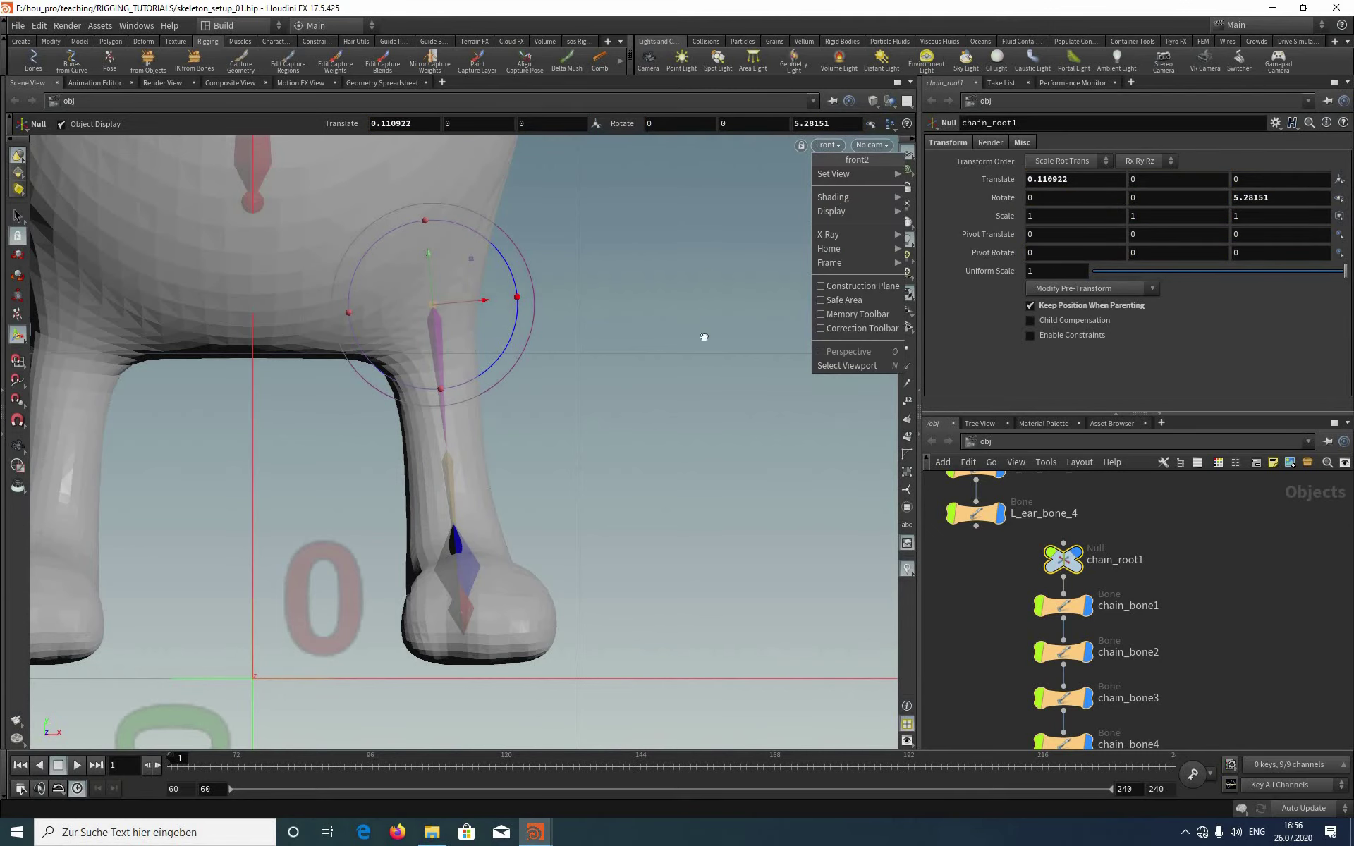
left_click_drag(661, 375, 388, 348)
middle_click_drag(727, 340, 608, 342)
right_click_drag(607, 342, 574, 360)
left_click_drag(574, 360, 547, 344)
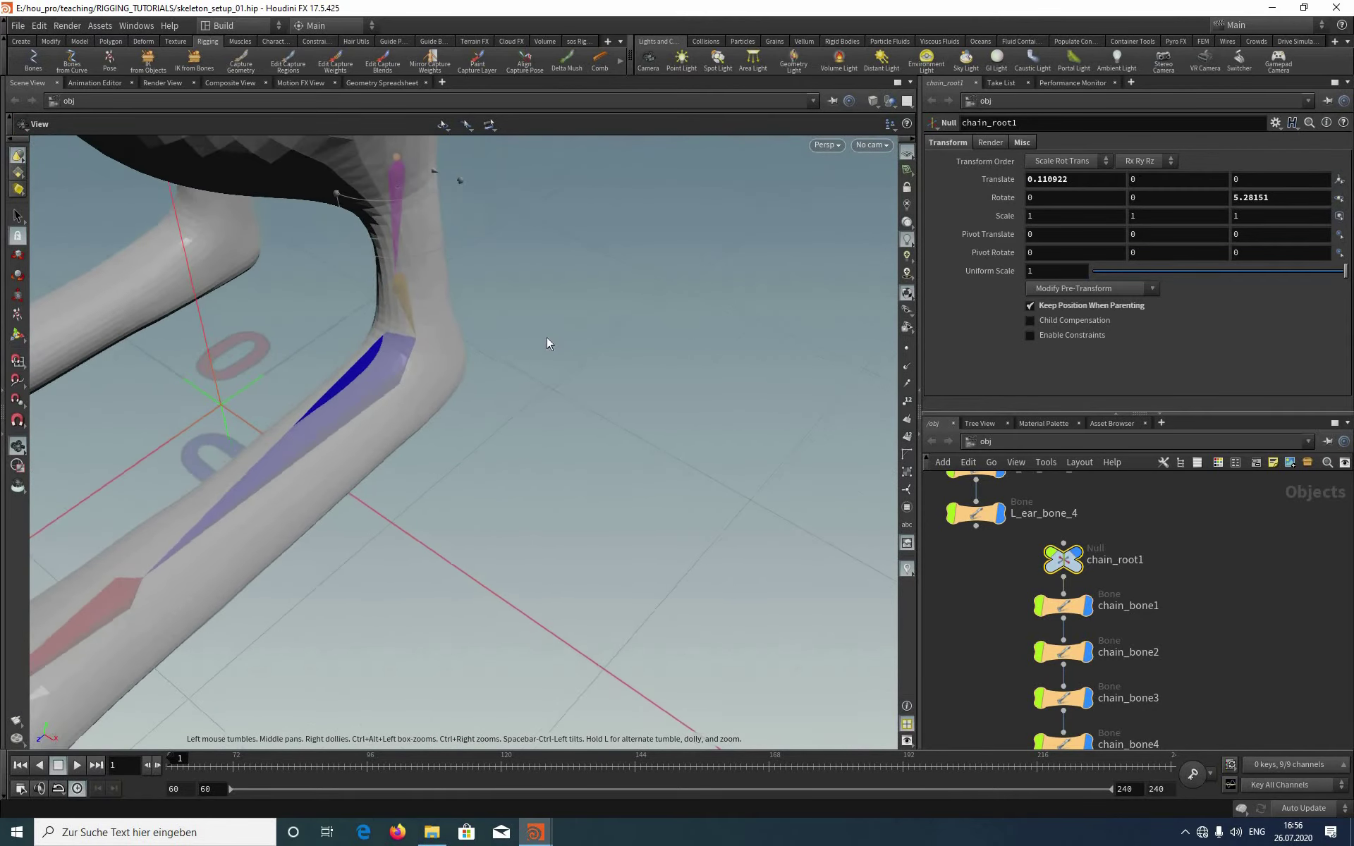
Step: Rotate chain_bone2 about 1.6 degrees around Z so that it follows the bunny's left leg
middle_click_drag(416, 341, 546, 340)
left_click_drag(546, 340, 620, 349)
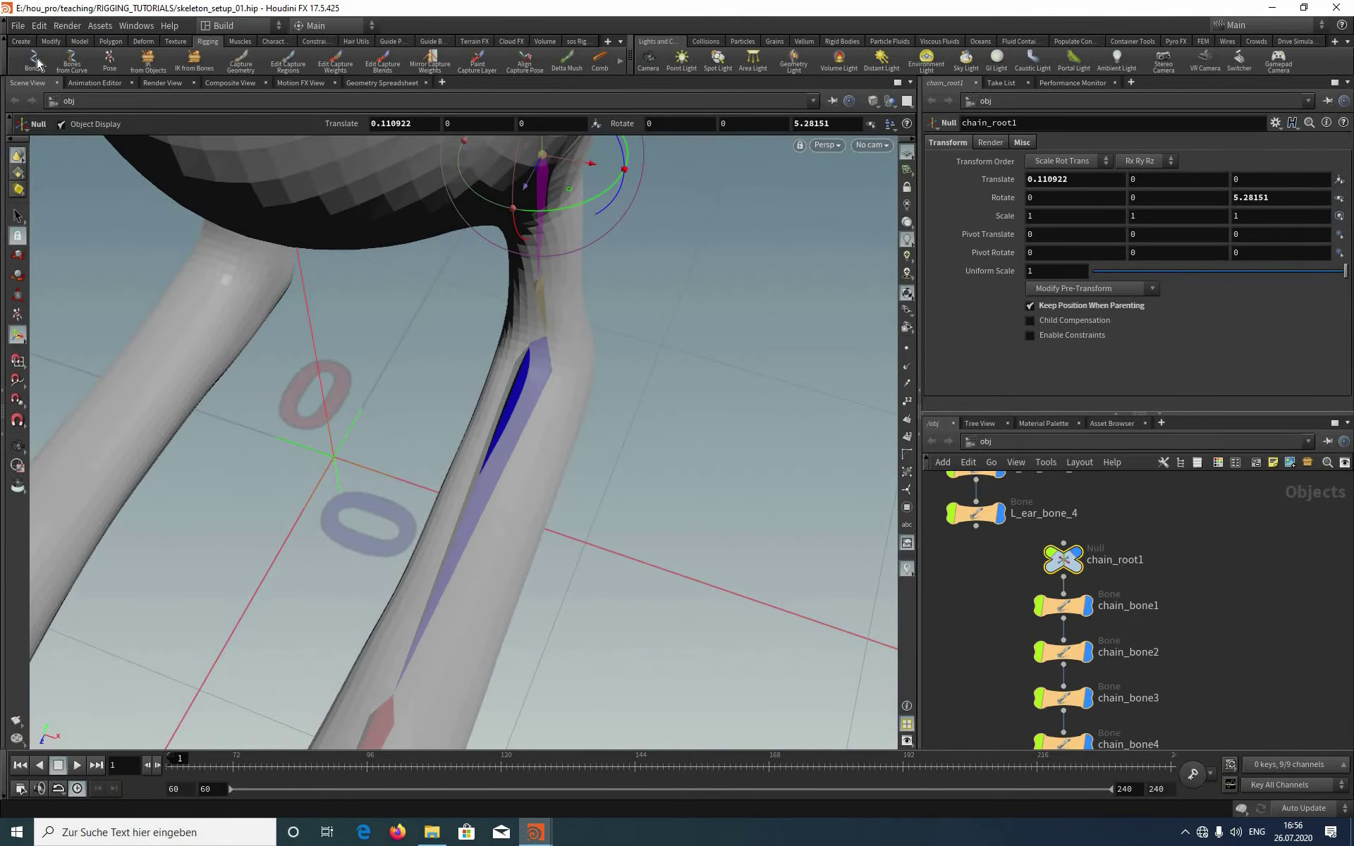
key("q")
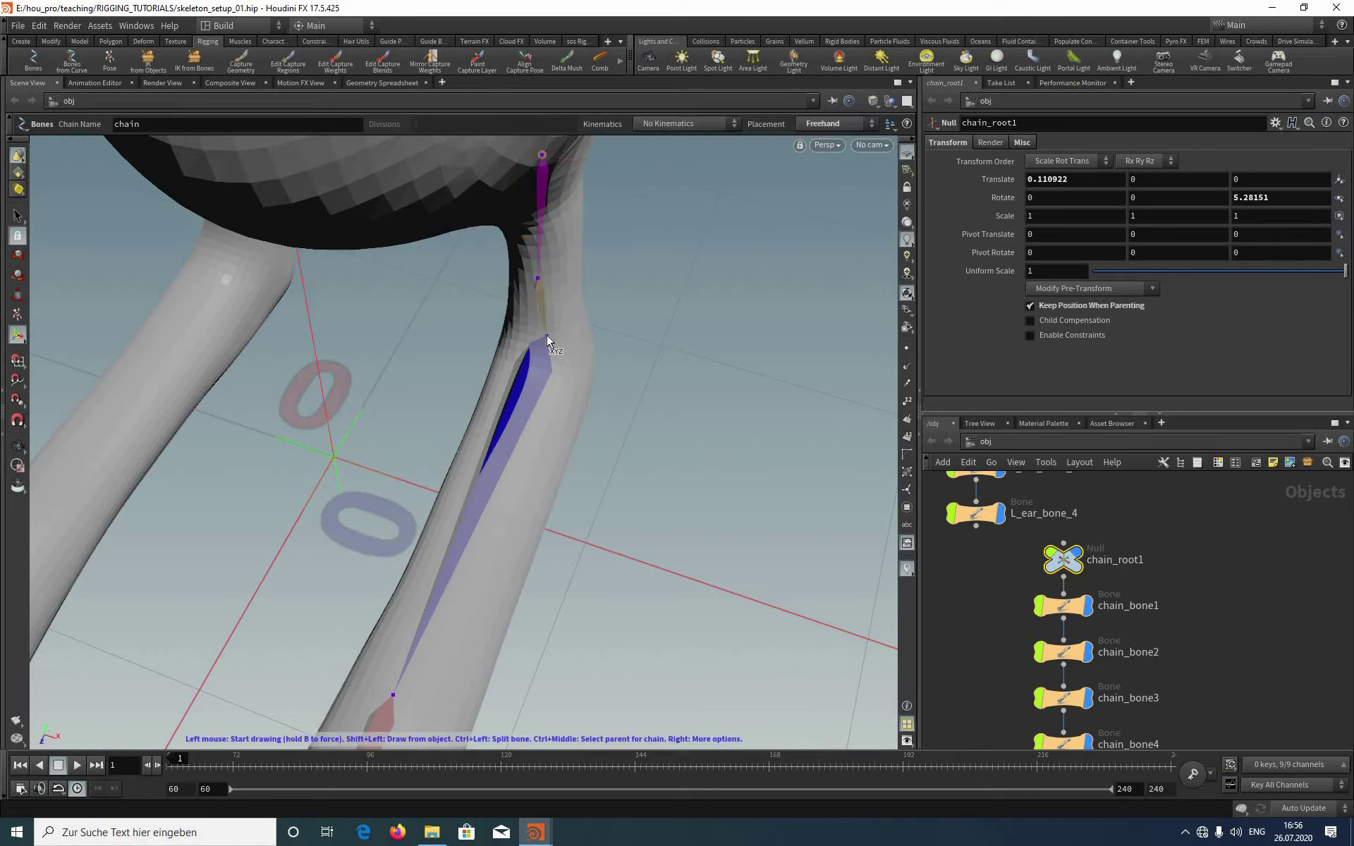
left_click(18, 276)
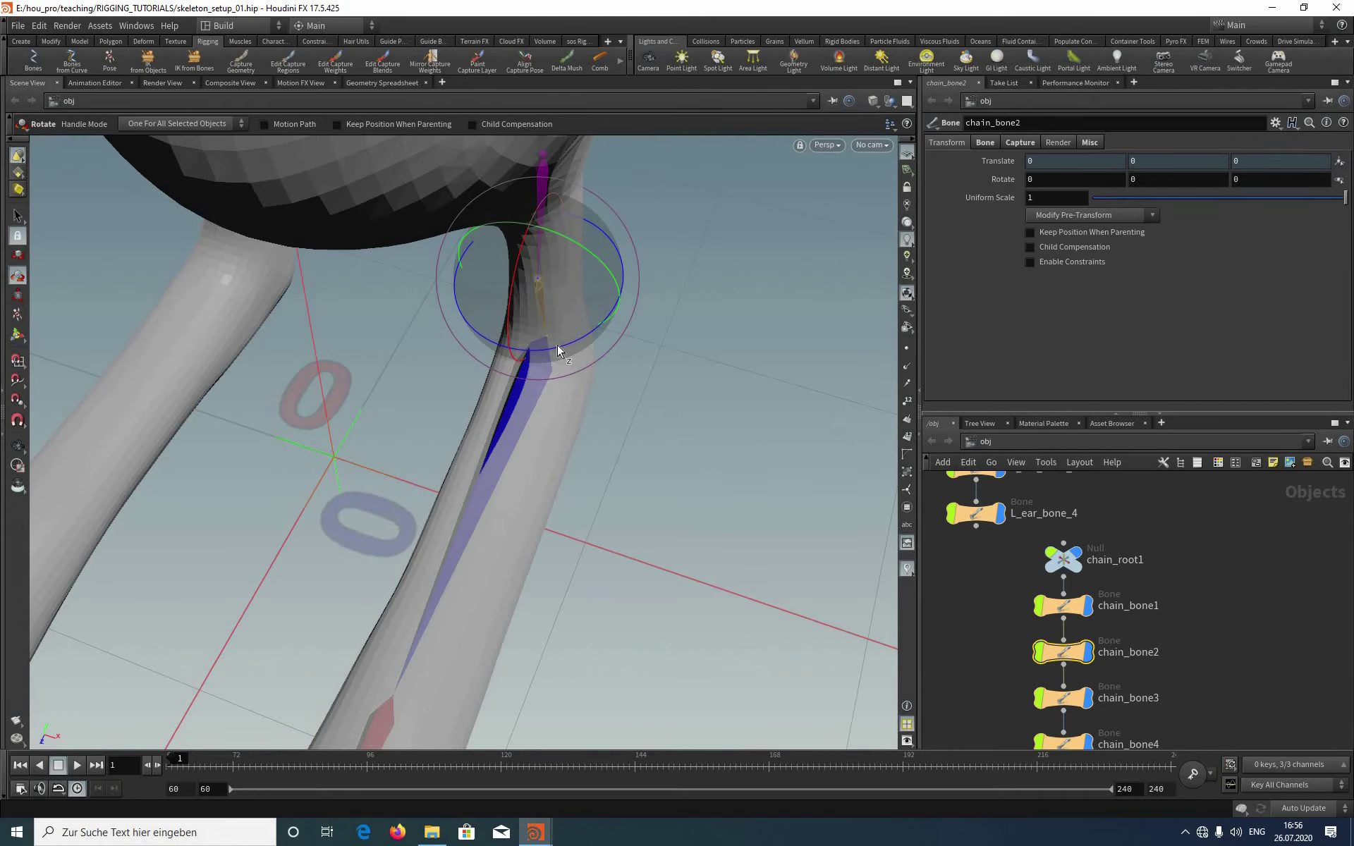
left_click_drag(557, 345, 557, 344)
left_click_drag(684, 323, 564, 462)
right_click_drag(651, 458, 655, 424, "alt")
left_click_drag(654, 424, 635, 334)
key("r")
left_click_drag(741, 383, 756, 218, "alt")
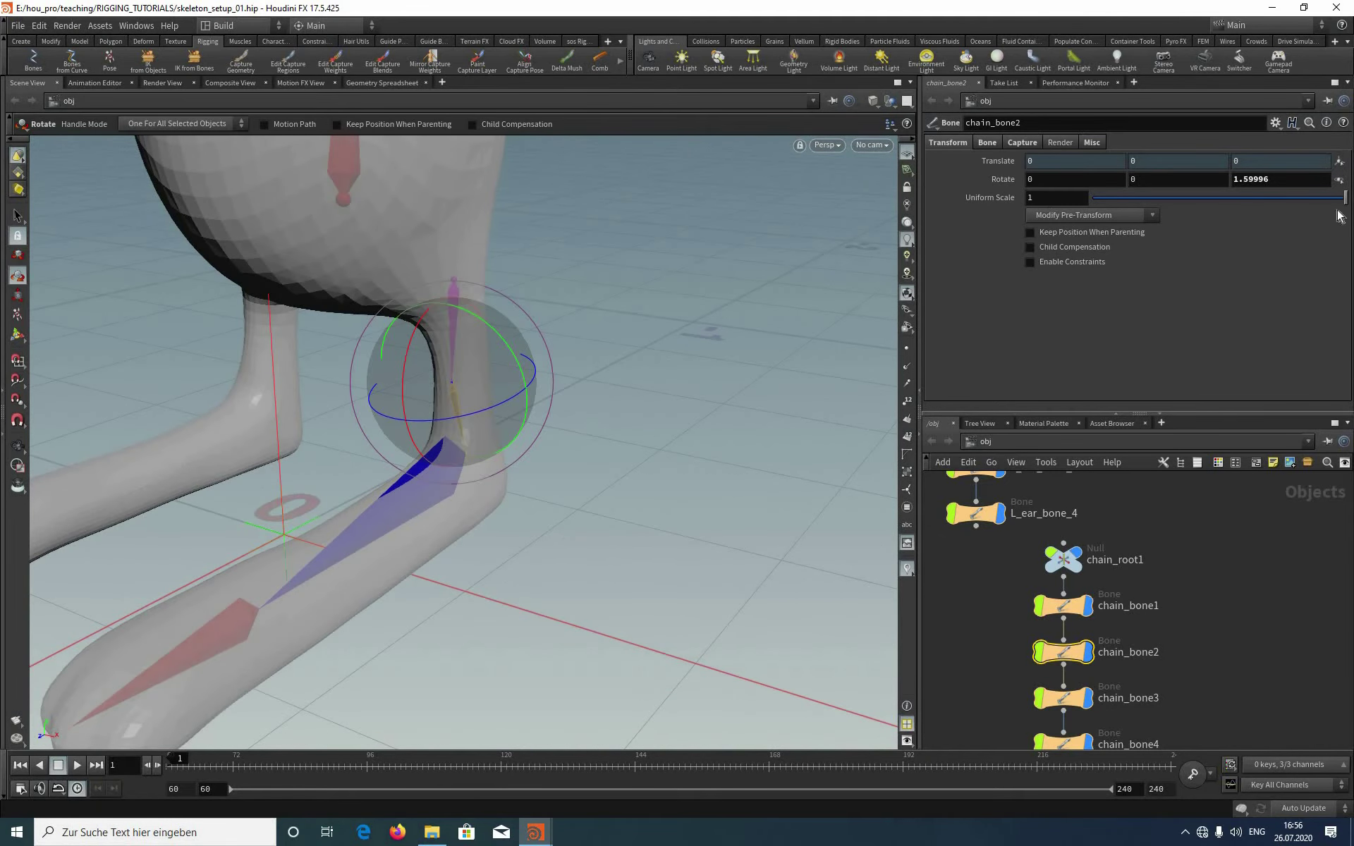
Step: Pick the leg chain's root joint with the Bones tool and inspect how the bones sit inside the left leg
left_click(1067, 560)
middle_click_drag(1057, 590, 1064, 497)
left_click(1069, 560)
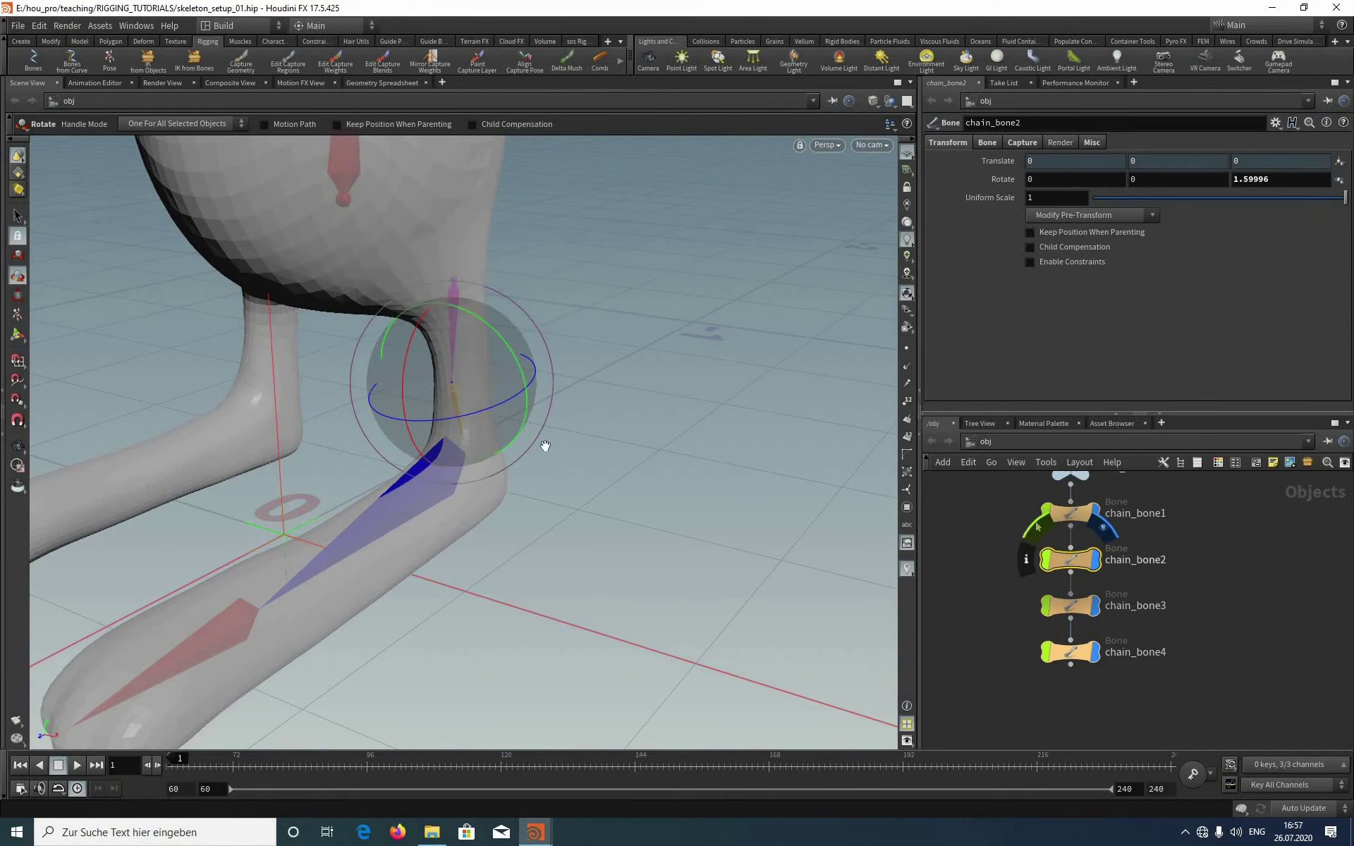
right_click_drag(726, 451, 692, 378, "alt")
left_click_drag(691, 378, 8, 62, "alt")
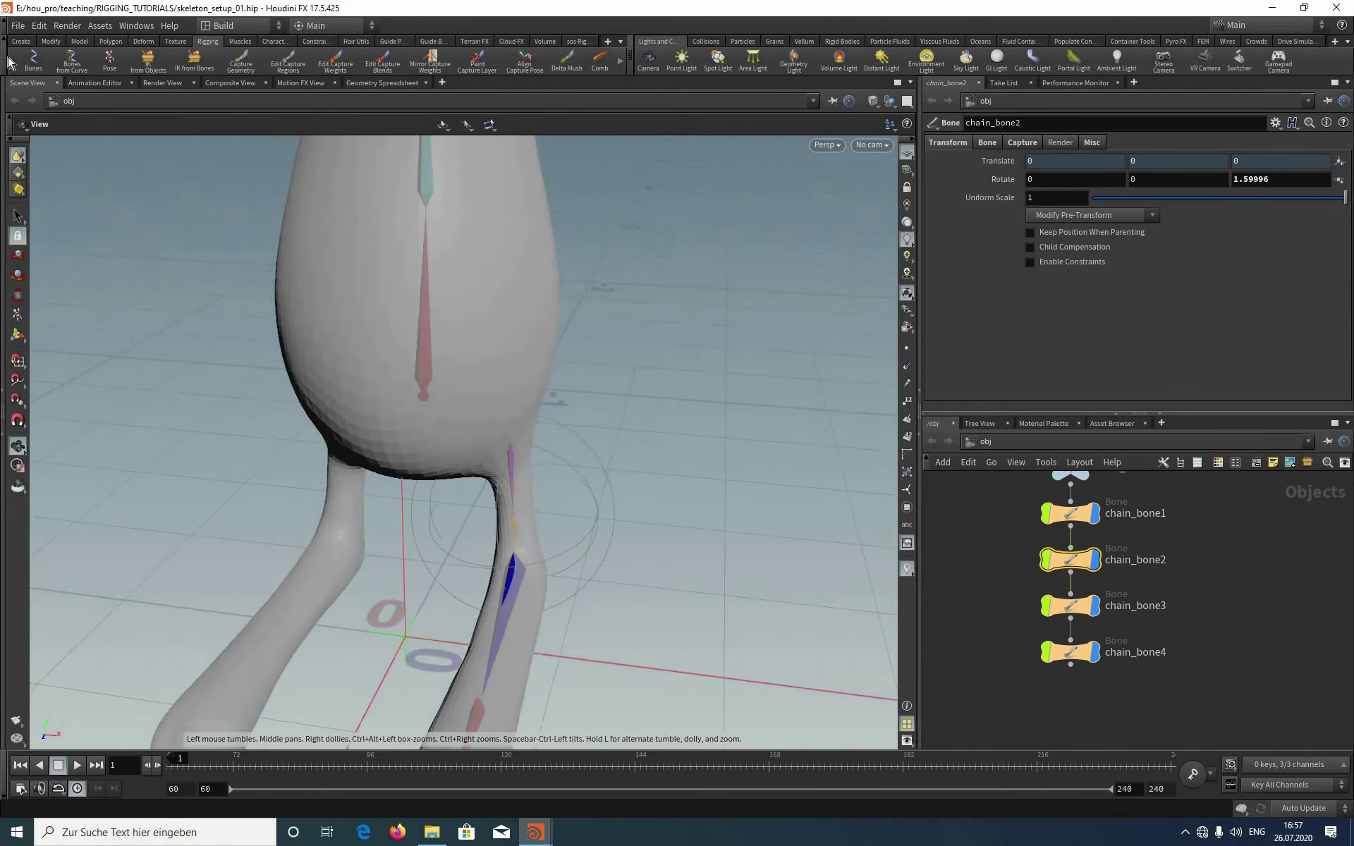
scroll(604, 481, "up", 3, "alt")
middle_click_drag(635, 476, 665, 384, "alt")
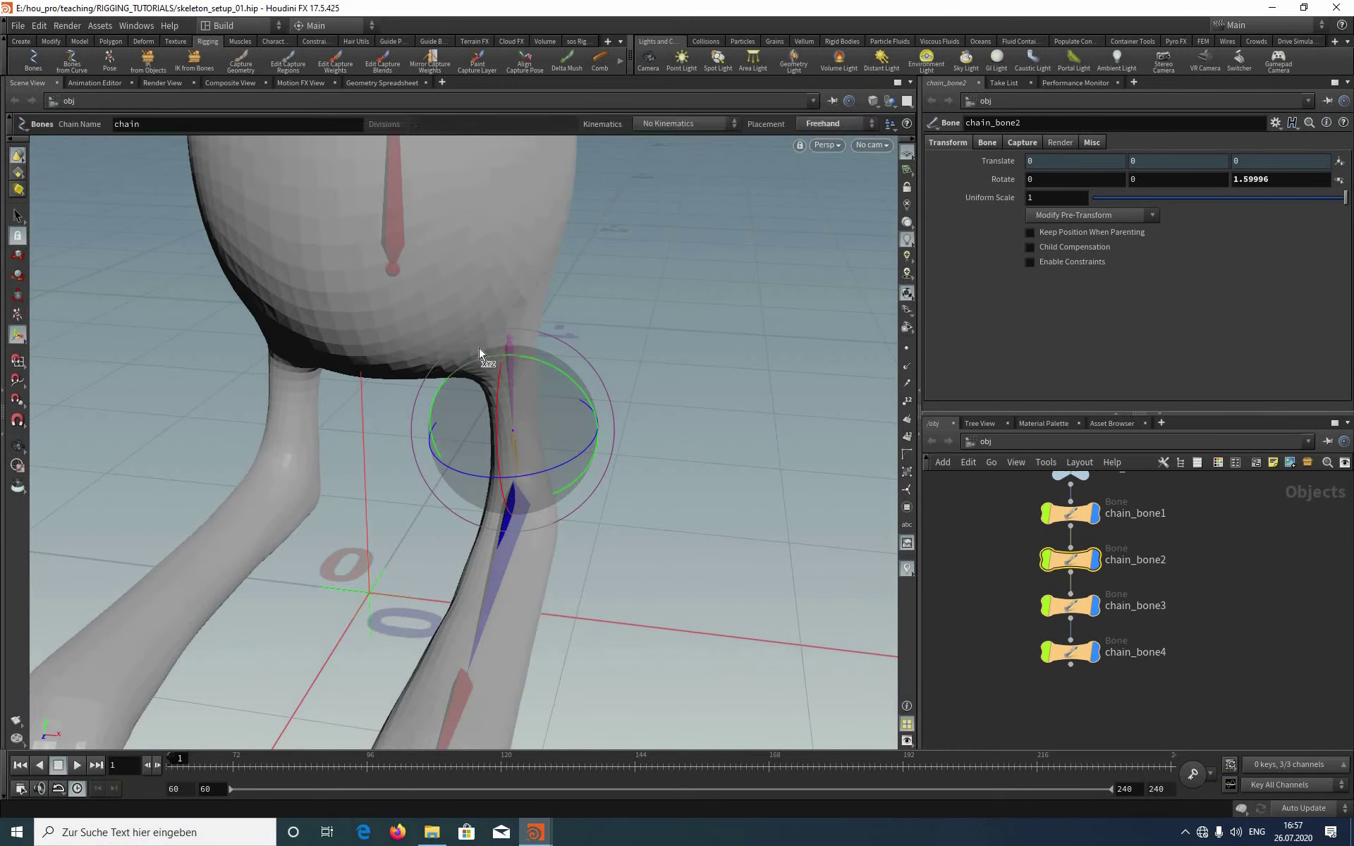
scroll(480, 348, "up", 3)
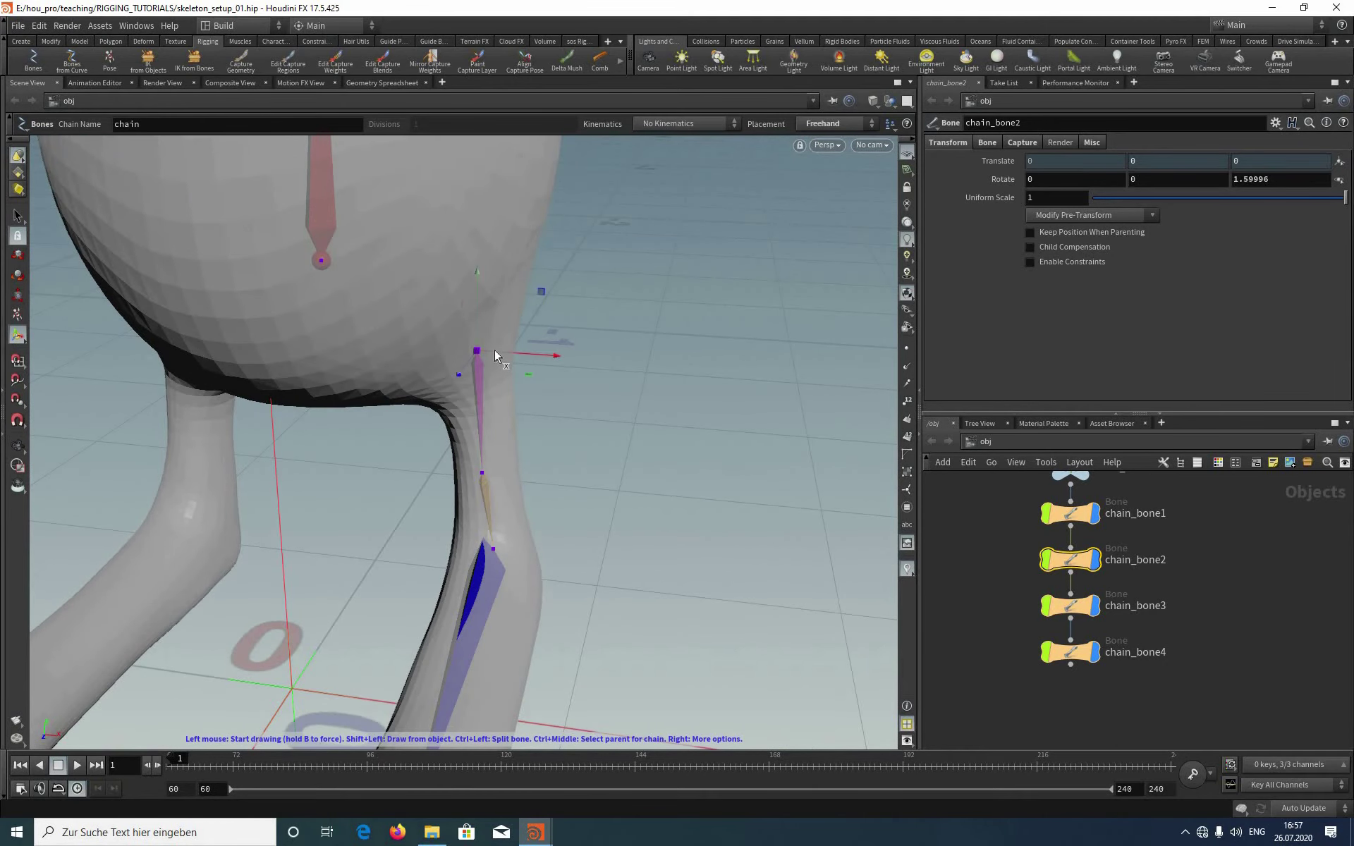
left_click(494, 350)
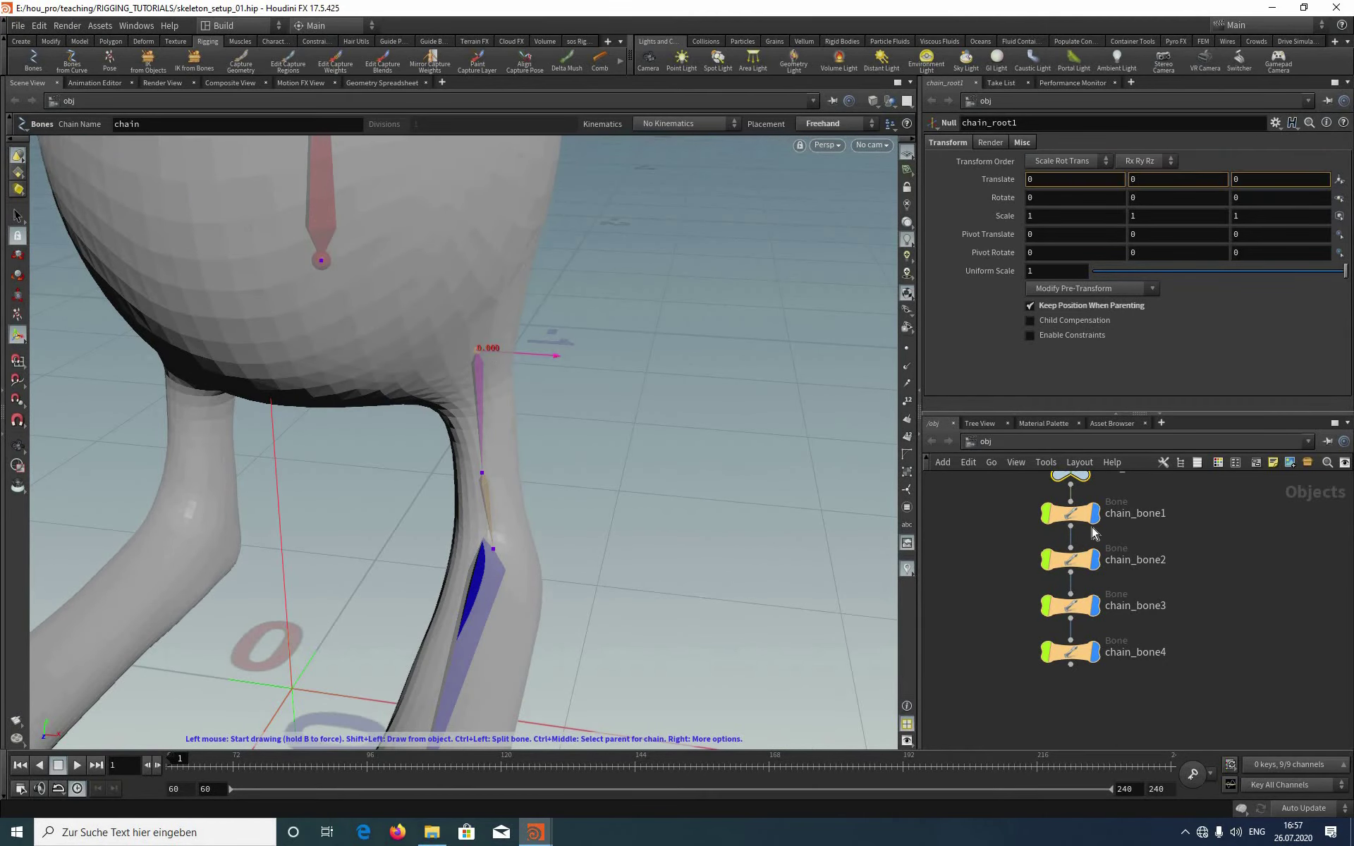
middle_click_drag(1079, 528, 1080, 583)
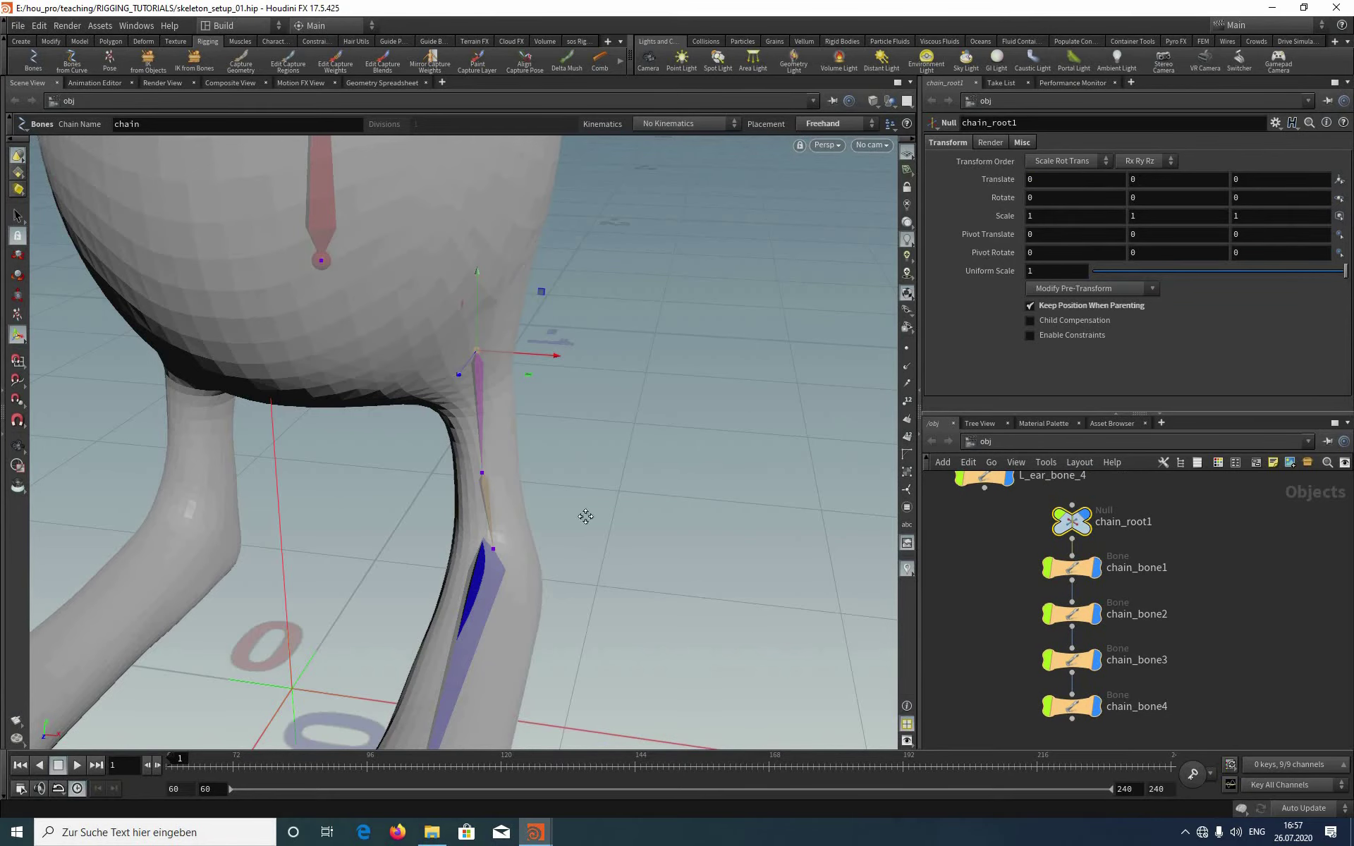
key("Escape")
scroll(614, 494, "down", 1)
scroll(529, 536, "up", 2)
middle_click_drag(526, 535, 499, 380)
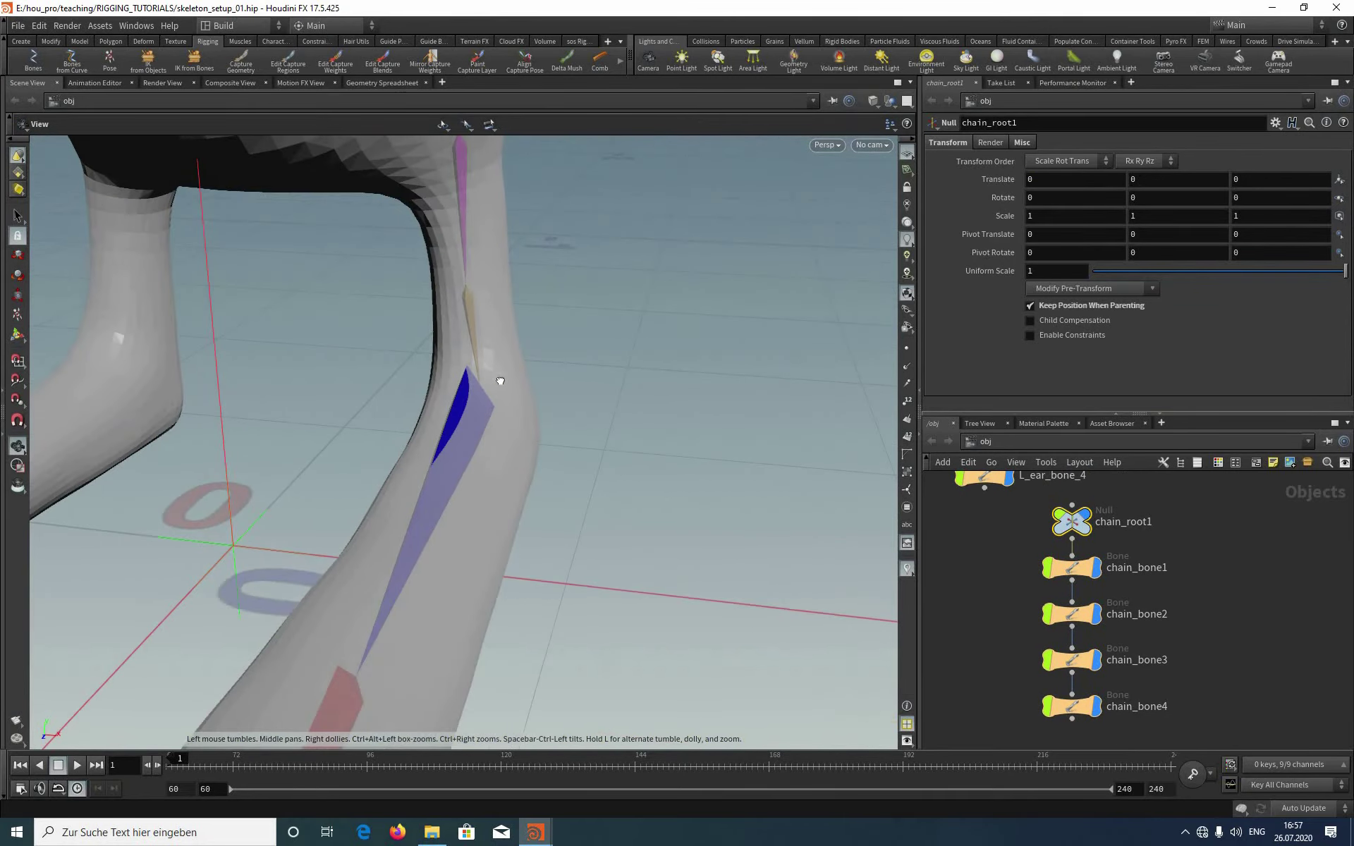
left_click_drag(515, 416, 525, 389, "alt")
Step: Undo the last three changes to the leg chain
key("ctrl+z")
key("ctrl+z")
key("ctrl+z")
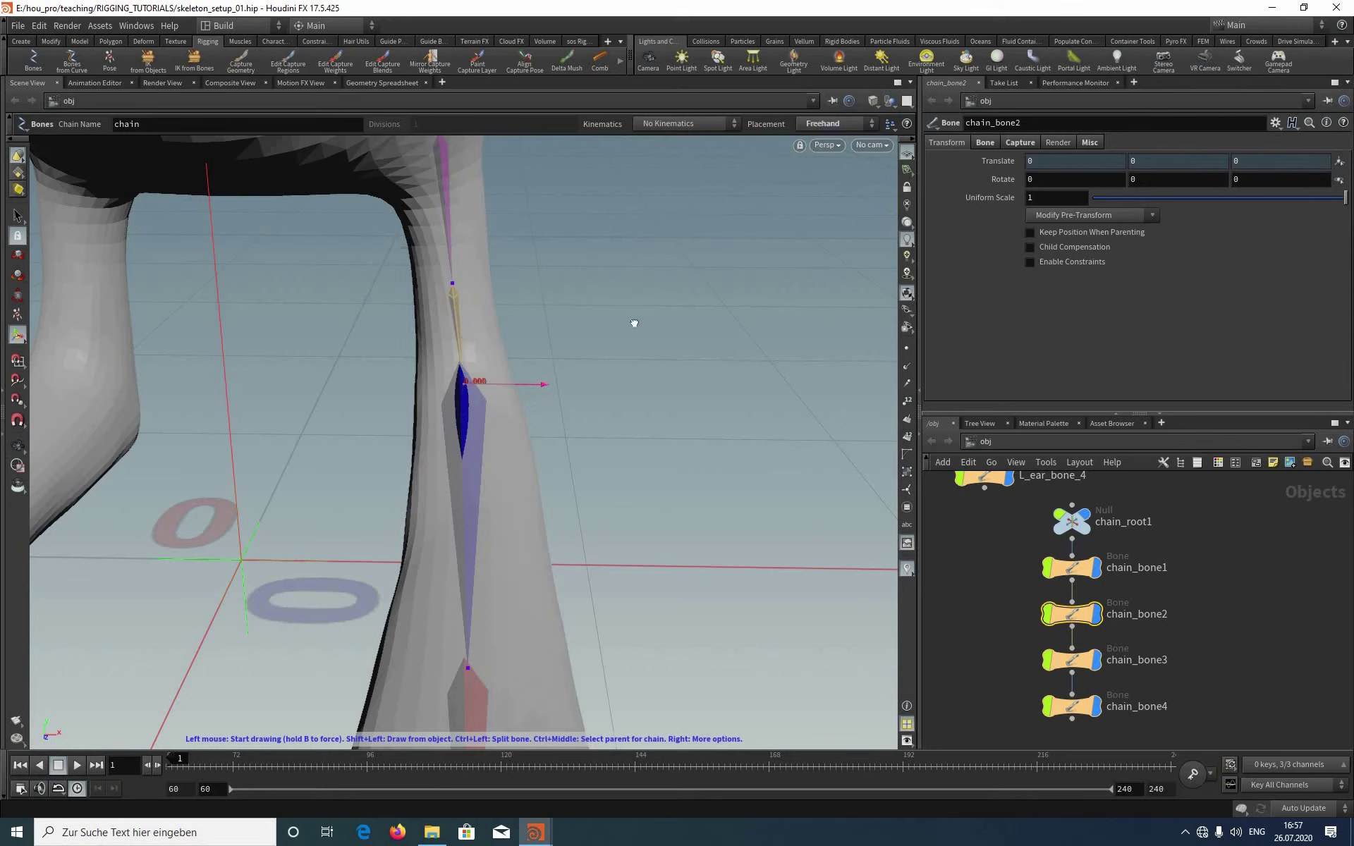
key("Escape")
left_click_drag(620, 278, 1091, 360)
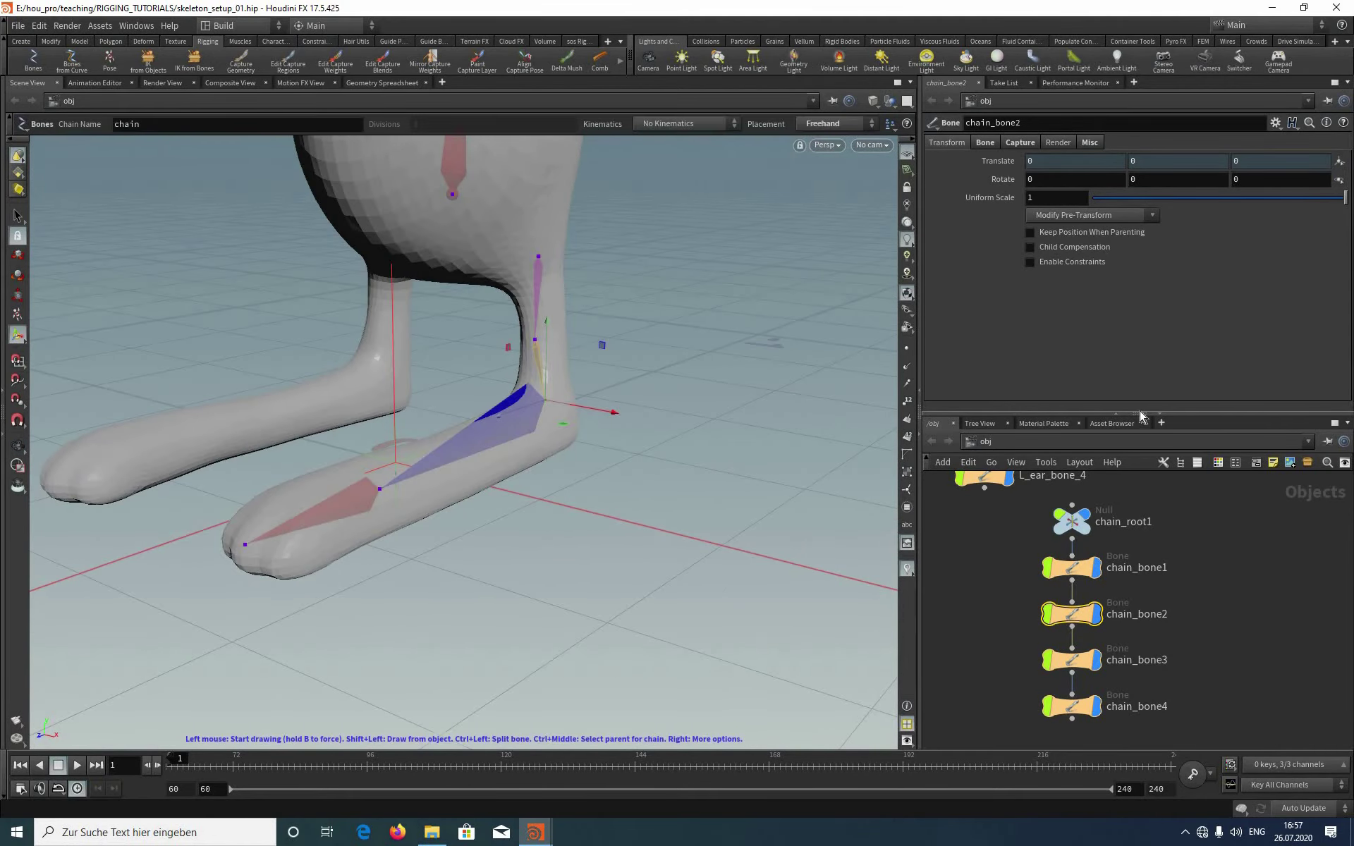
Step: Select chain_bone1 to chain_bone3 and open the hou.session Python source in an external text editor, enlarged to 170%, at sos_rename_leg
mouse_move(1198, 588)
middle_mouse_down()
mouse_move(1187, 561)
mouse_move(1187, 580)
middle_mouse_up()
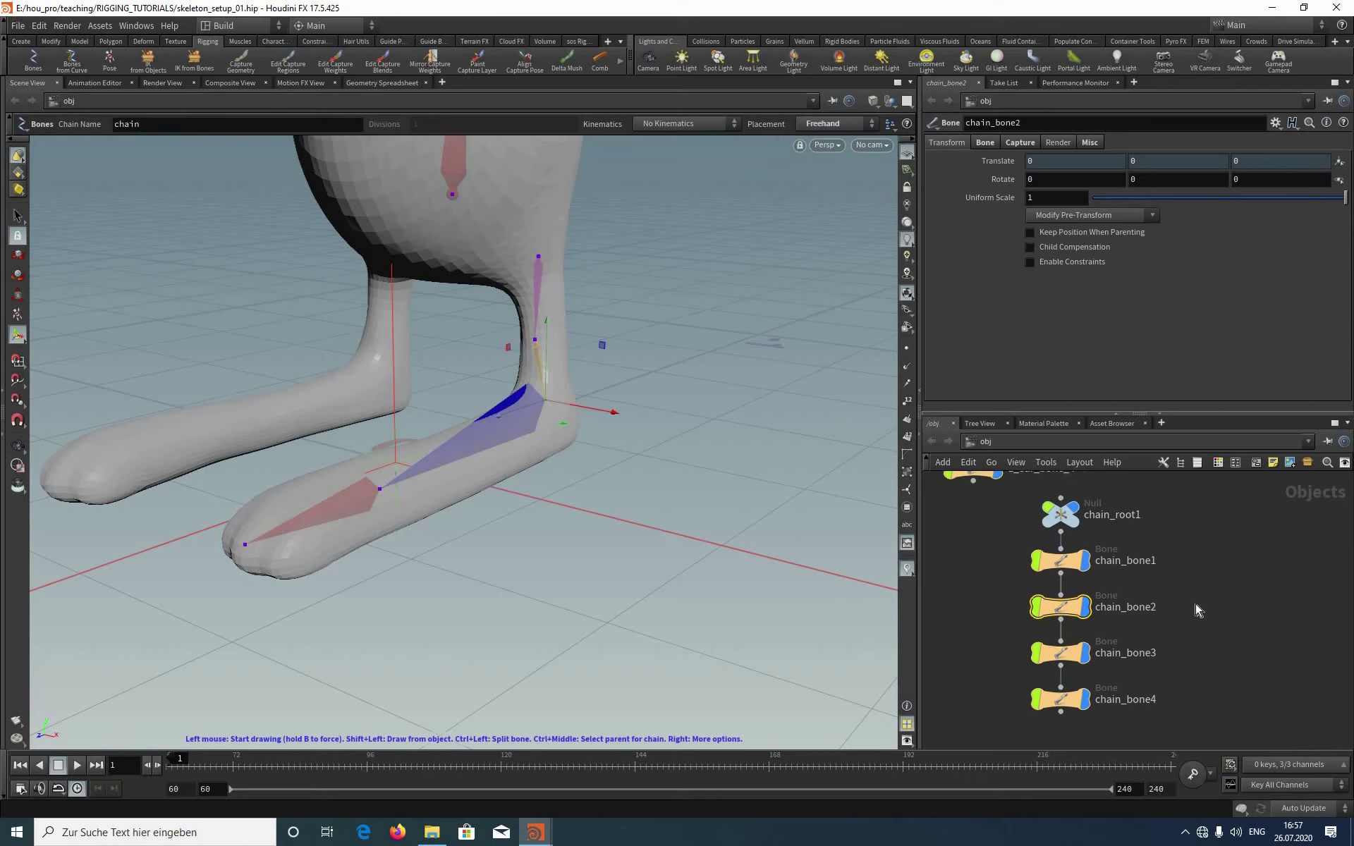
middle_click_drag(1196, 621, 1191, 603)
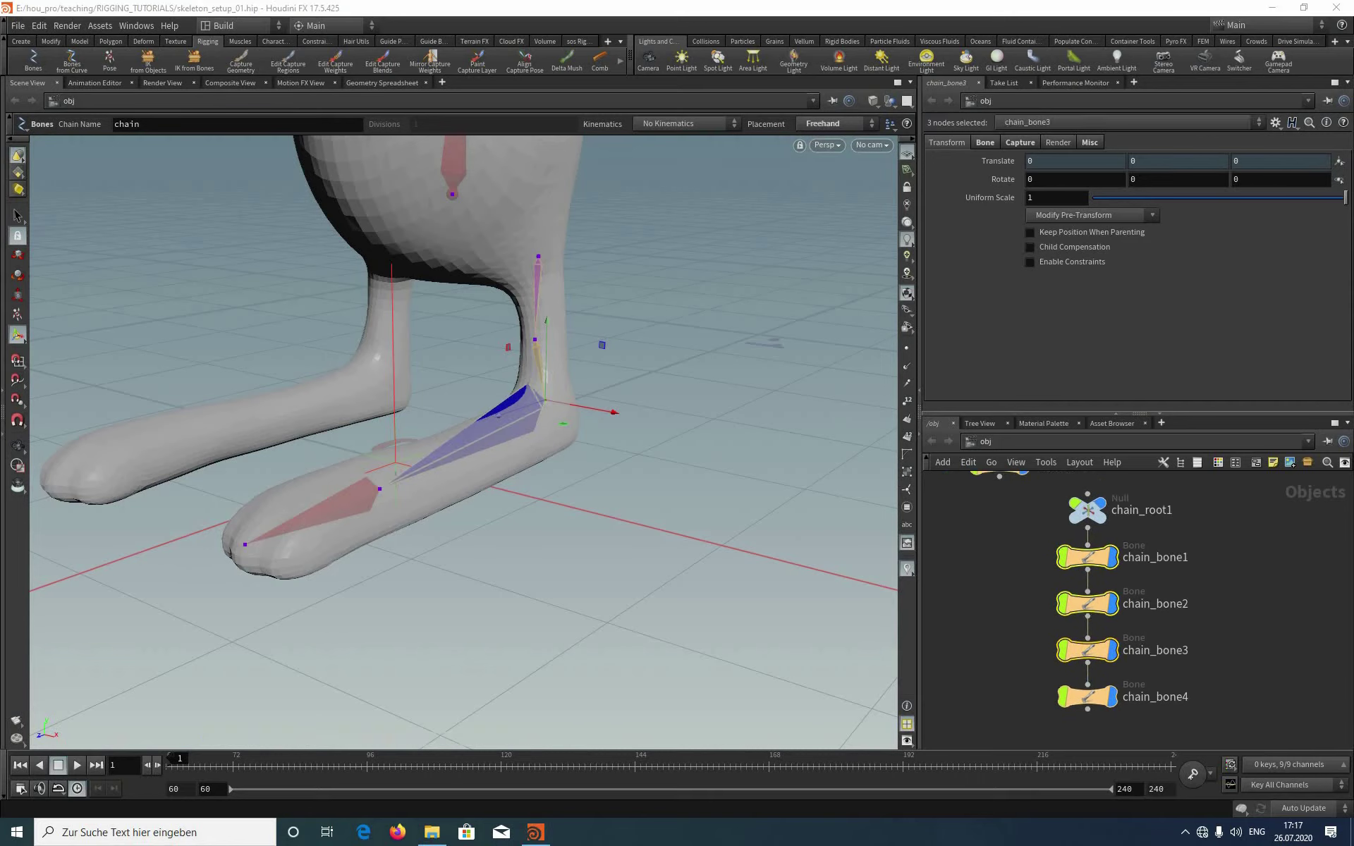
left_click(136, 25)
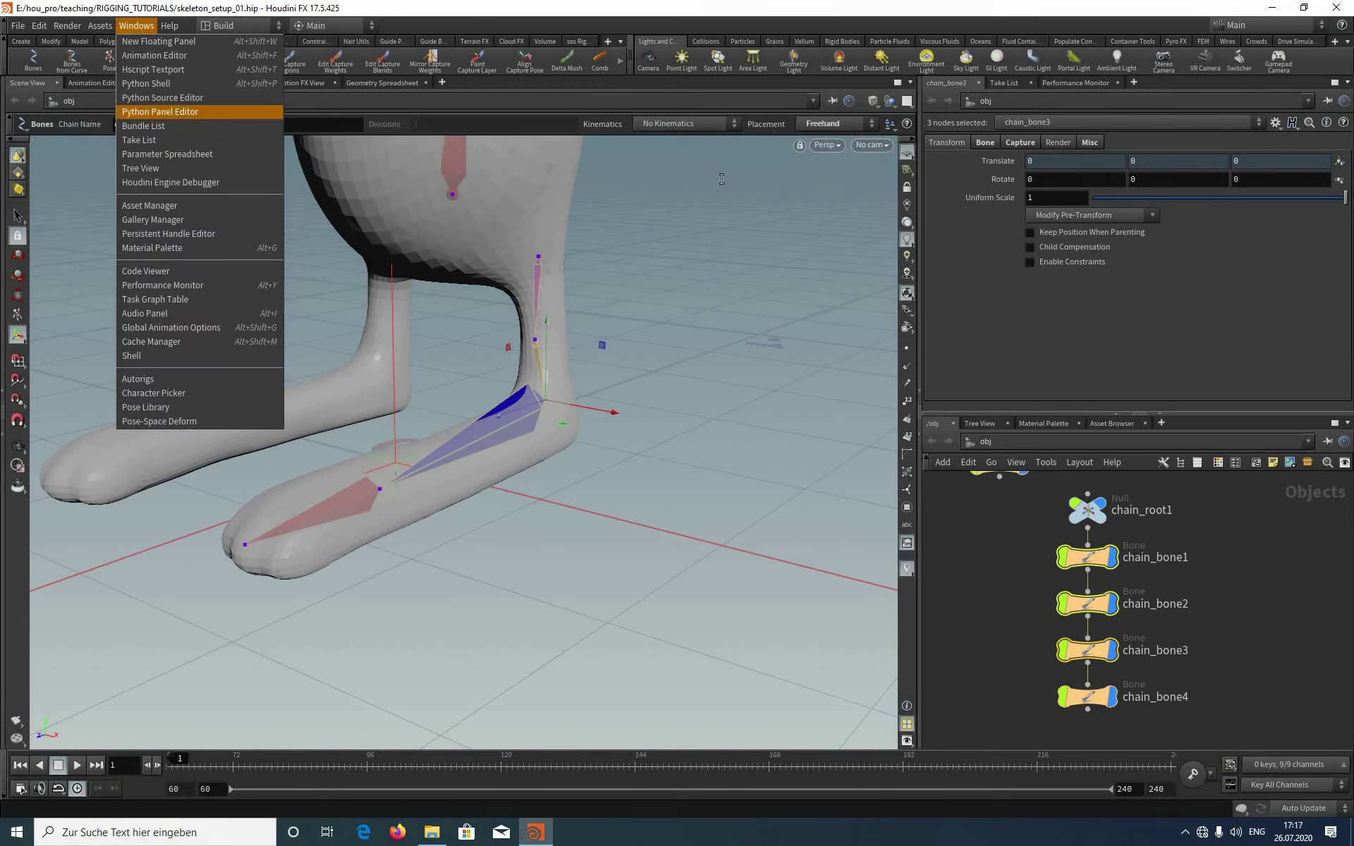
left_click(221, 108)
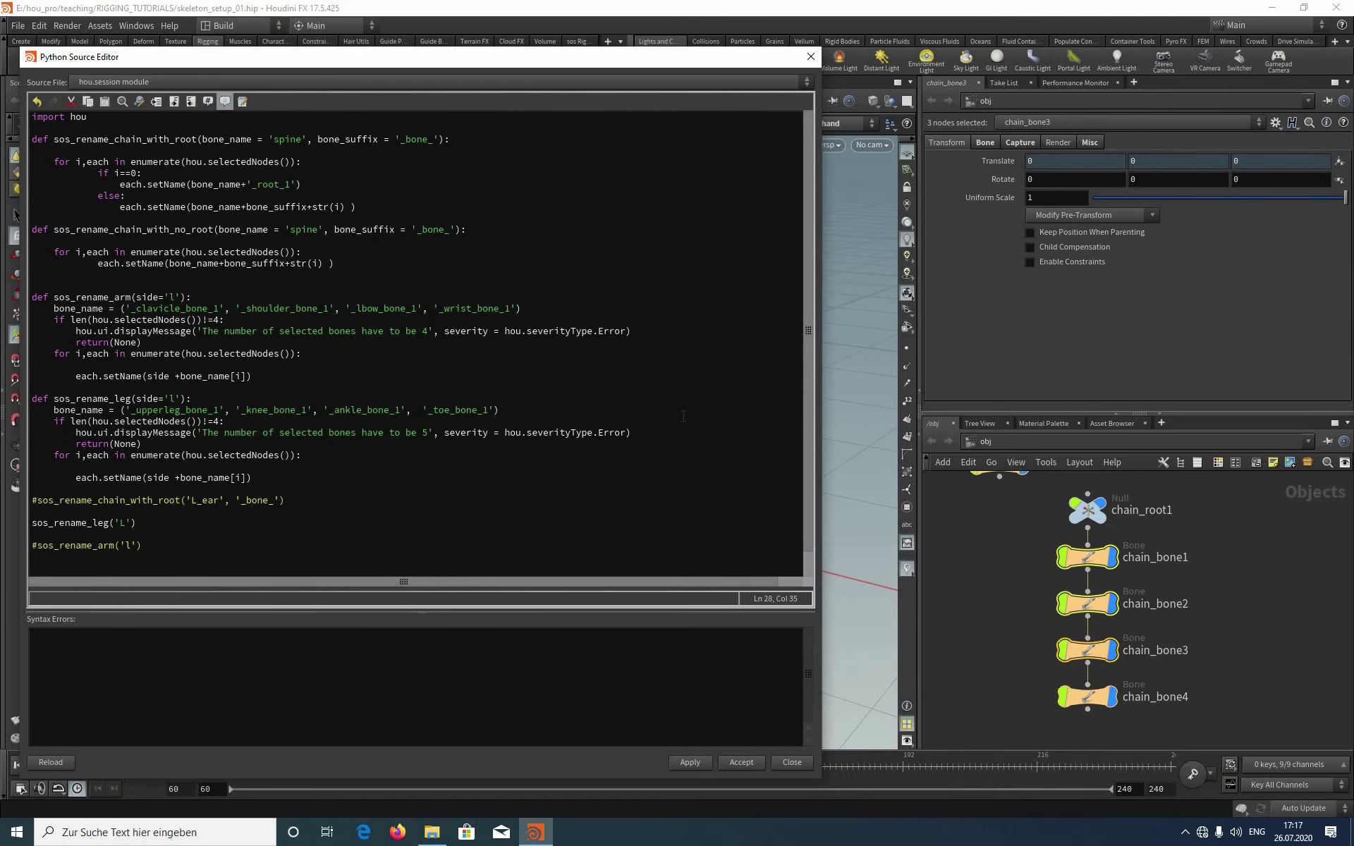
left_click(242, 102)
scroll(1233, 286, "up", 7, "ctrl")
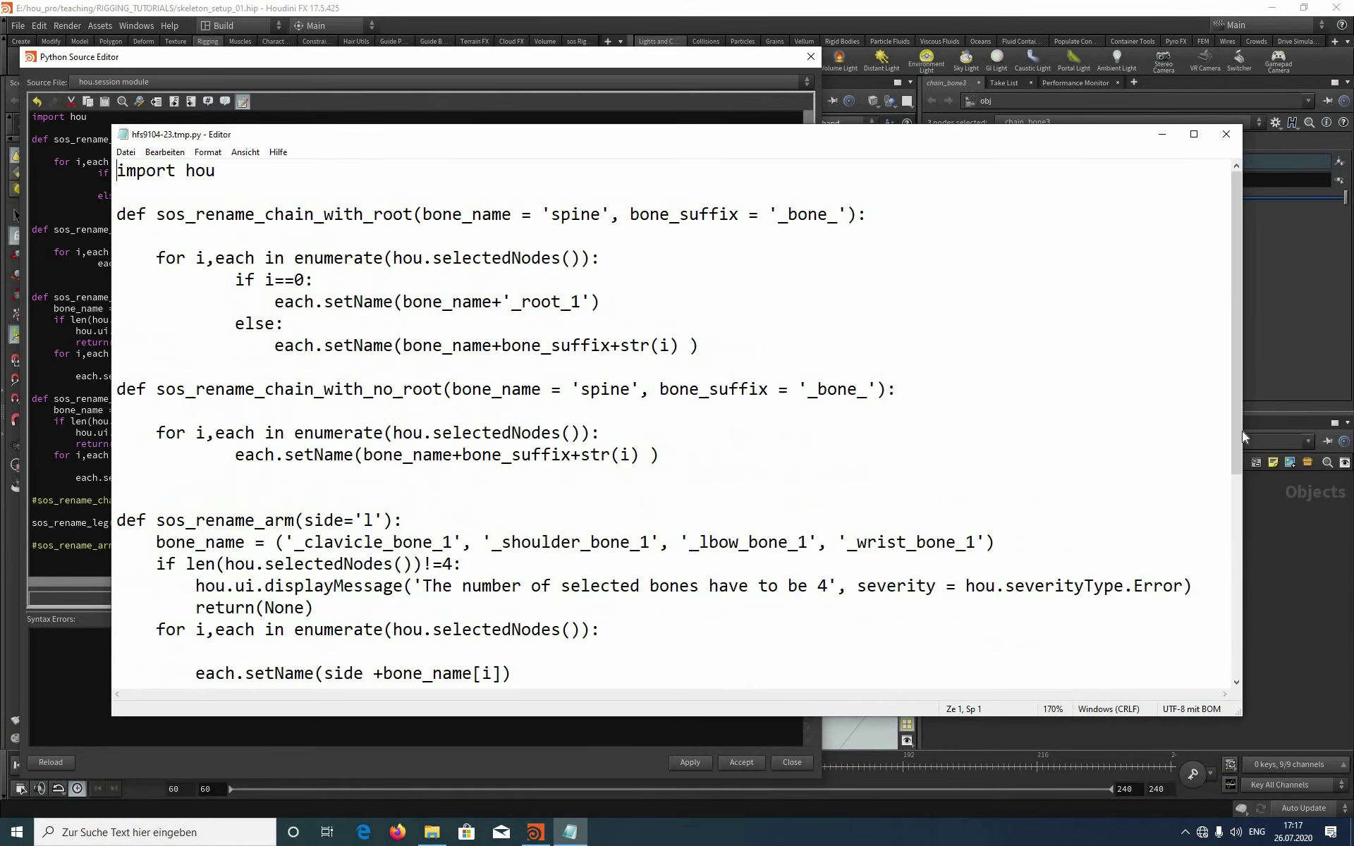
left_click_drag(1236, 338, 1235, 539)
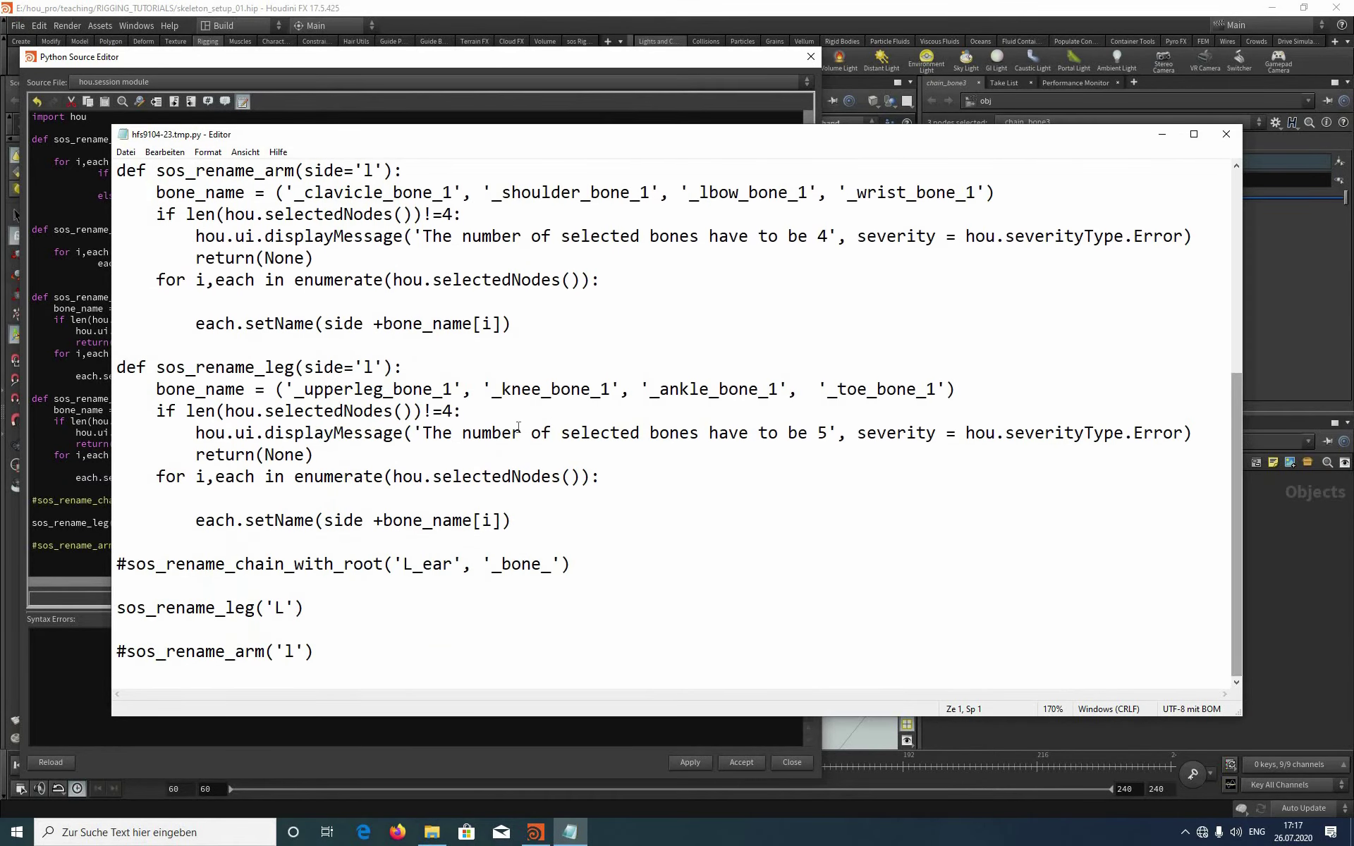
Step: Examine the bone_name list and the selected-bone count check in the sos_rename_leg function
left_click(512, 542)
left_click(467, 412)
left_click_drag(156, 389, 244, 389)
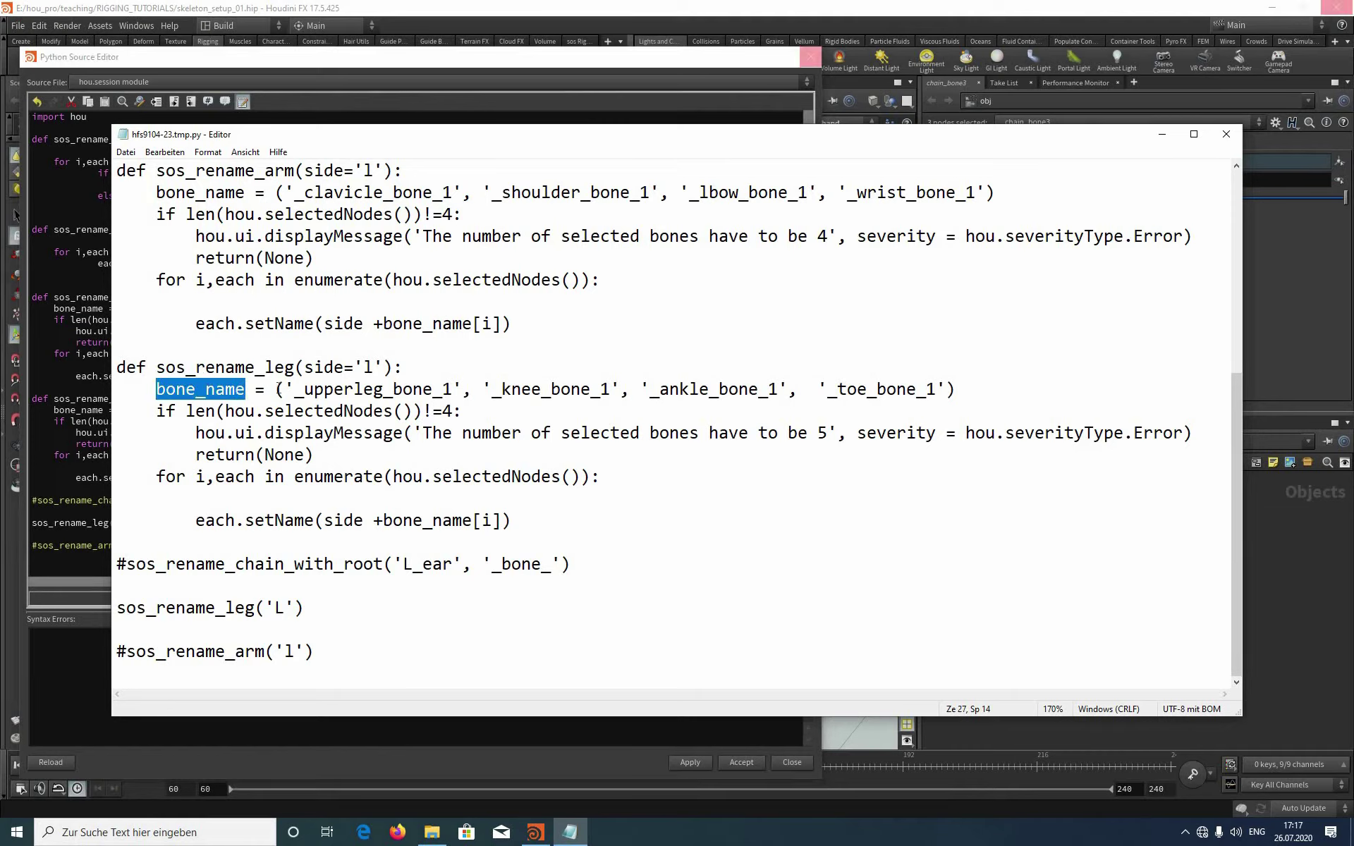
left_click_drag(275, 390, 957, 389)
key("Up")
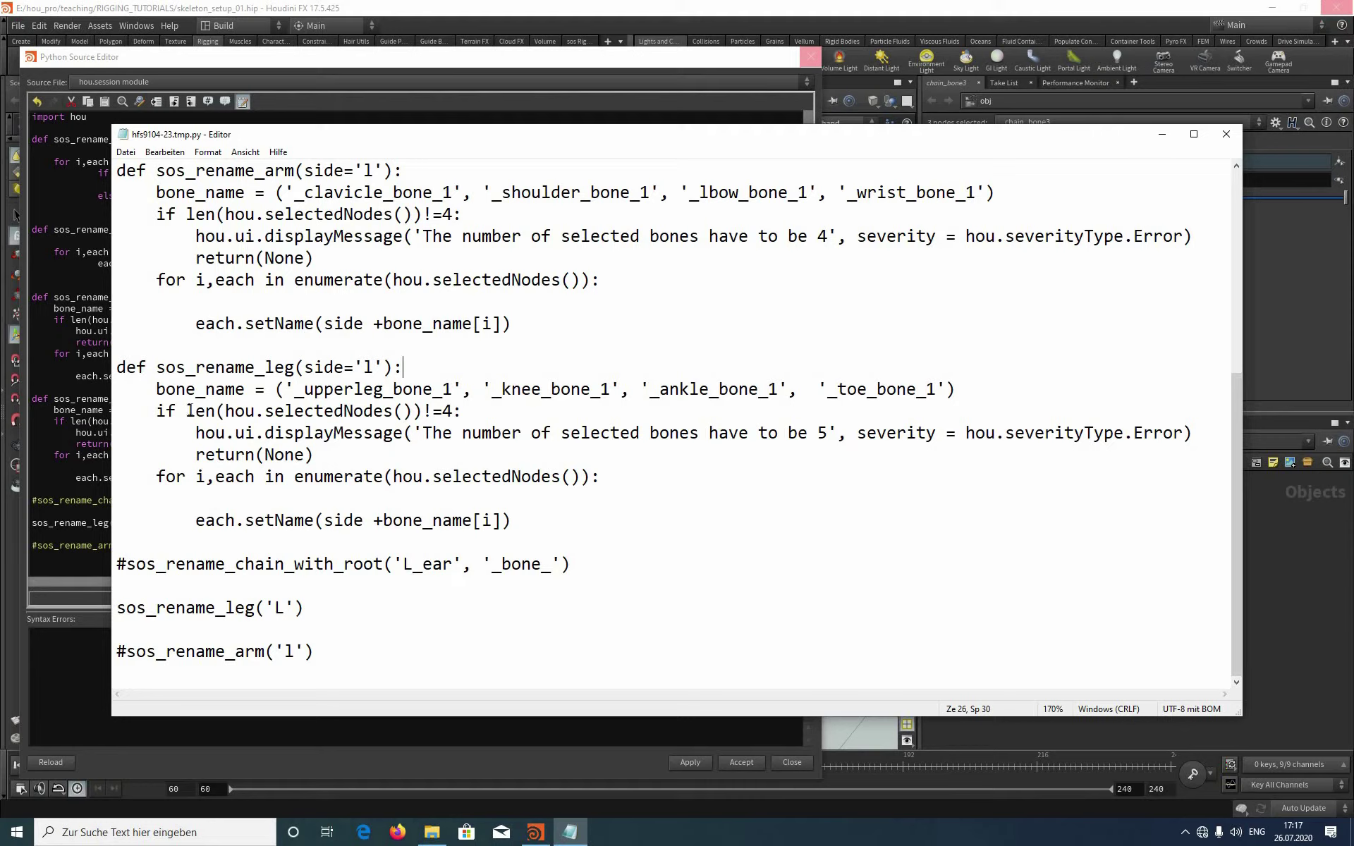
left_click_drag(186, 411, 463, 414)
key("End")
left_click_drag(285, 389, 462, 390)
Step: Change the number of bones stated in the sos_rename_leg error message to 4
key("Down")
key("Down")
key("Down")
key("Down")
key("Down")
left_click_drag(818, 433, 830, 432)
type("4")
Step: Examine how the enumerate loop in sos_rename_leg combines the side argument with bone_name[i] in setName
left_click(194, 497)
key("shift+Right")
double_click(240, 390)
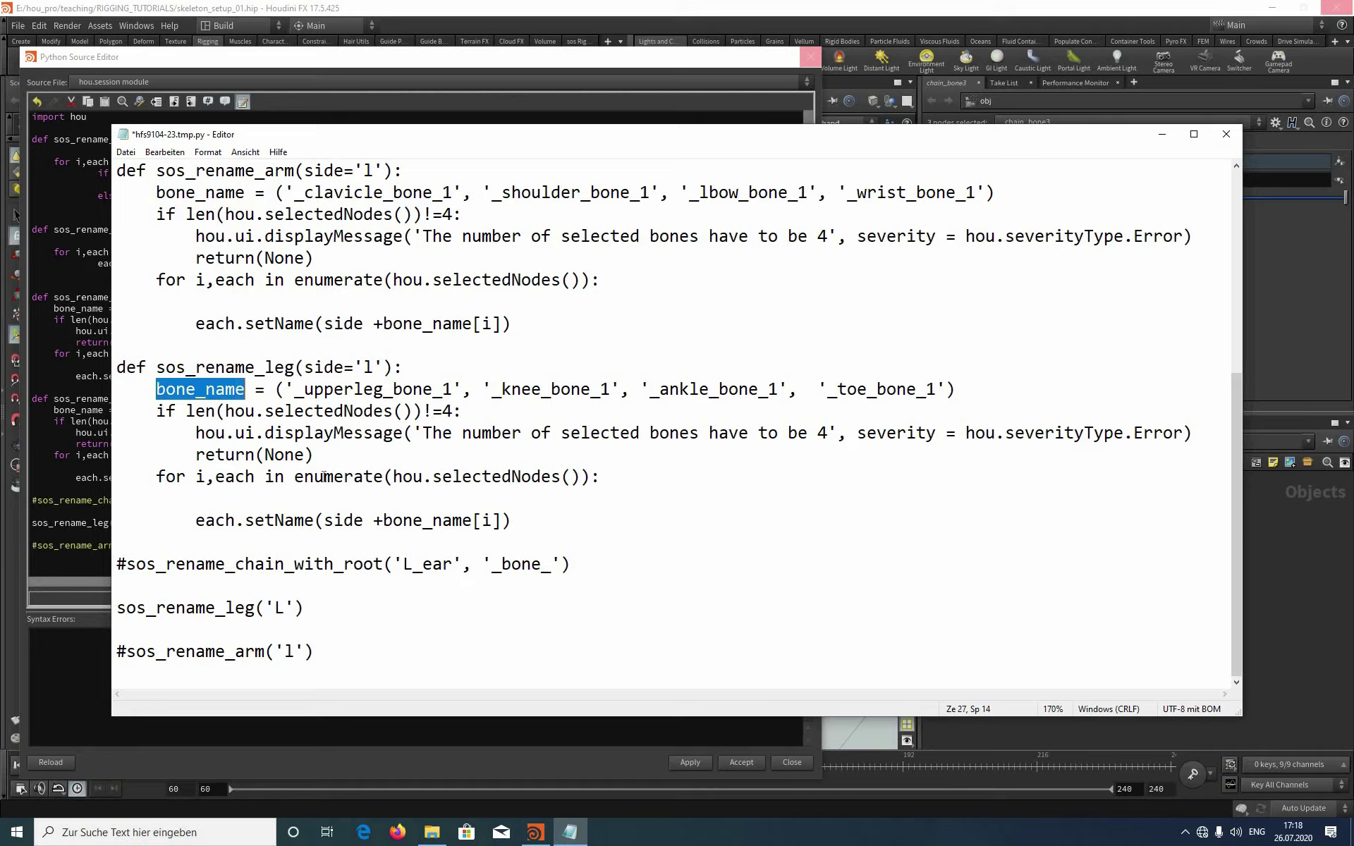
left_click(198, 488)
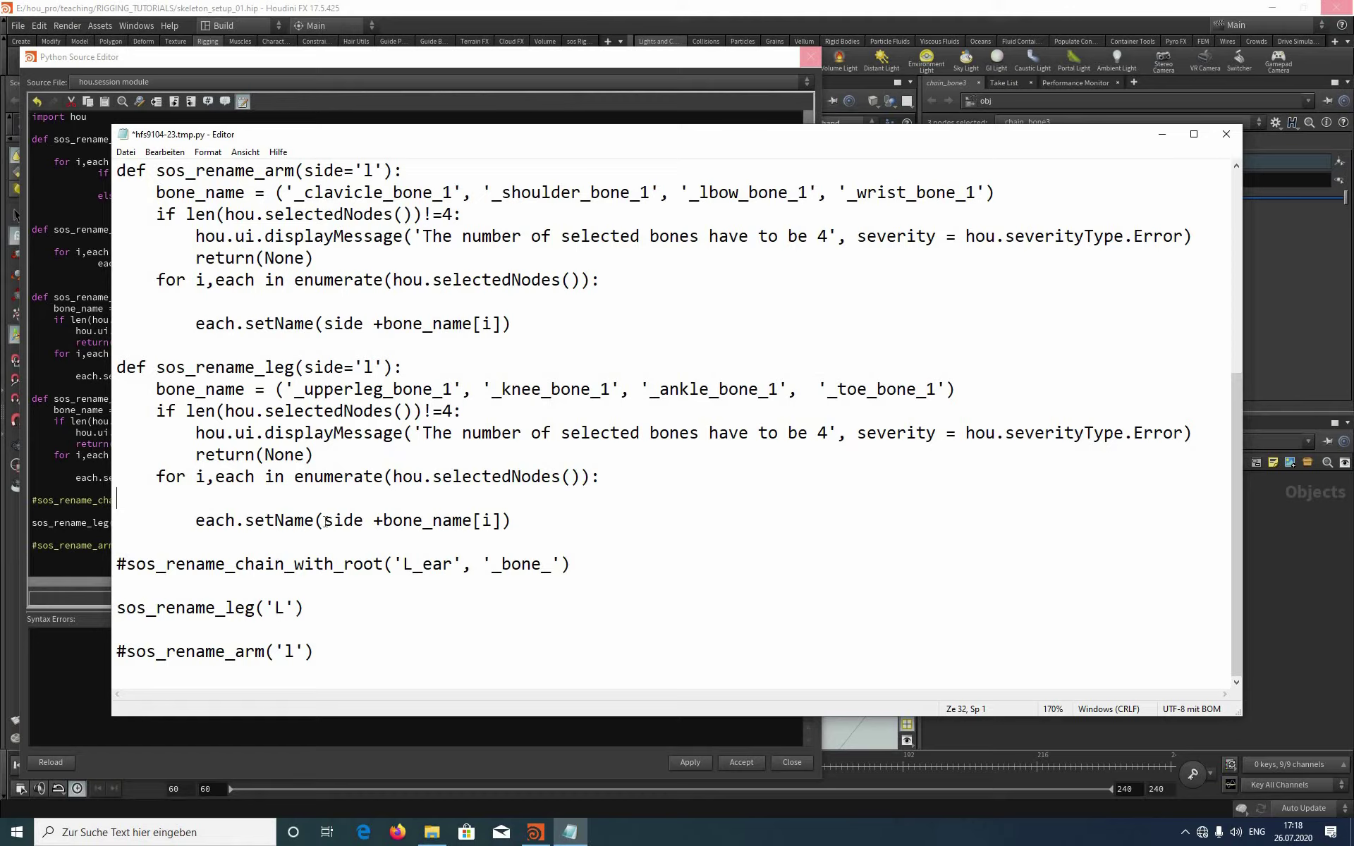
key("Down")
key("ctrl+Right")
key("ctrl+Right")
key("ctrl+Right")
key("ctrl+Right")
key("shift+Right")
key("shift+Right")
key("shift+Right")
key("shift+Right")
left_click_drag(353, 367, 383, 367)
key("Up")
left_click_drag(165, 389, 235, 389)
double_click(486, 521)
left_click_drag(285, 389, 462, 389)
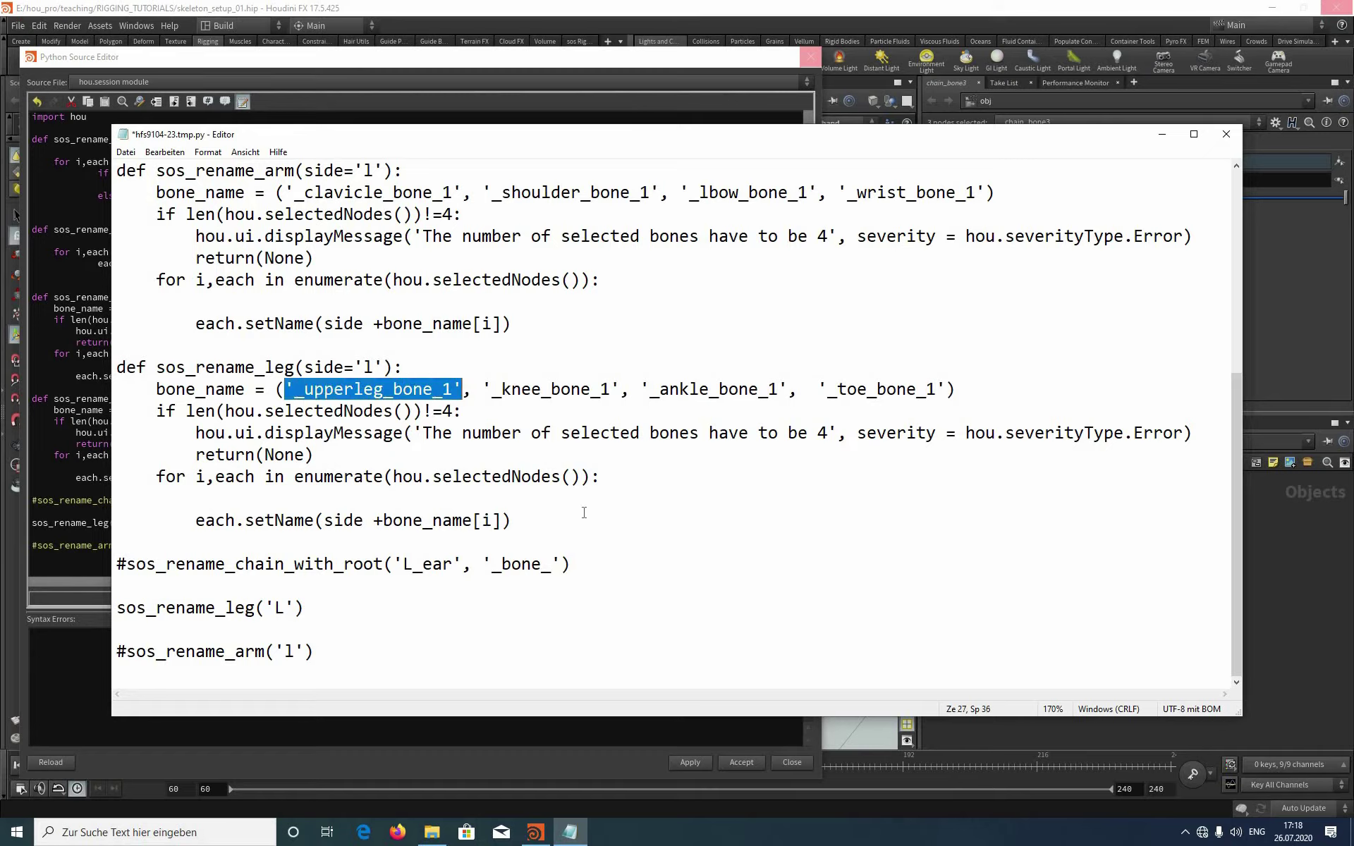
left_click(529, 520)
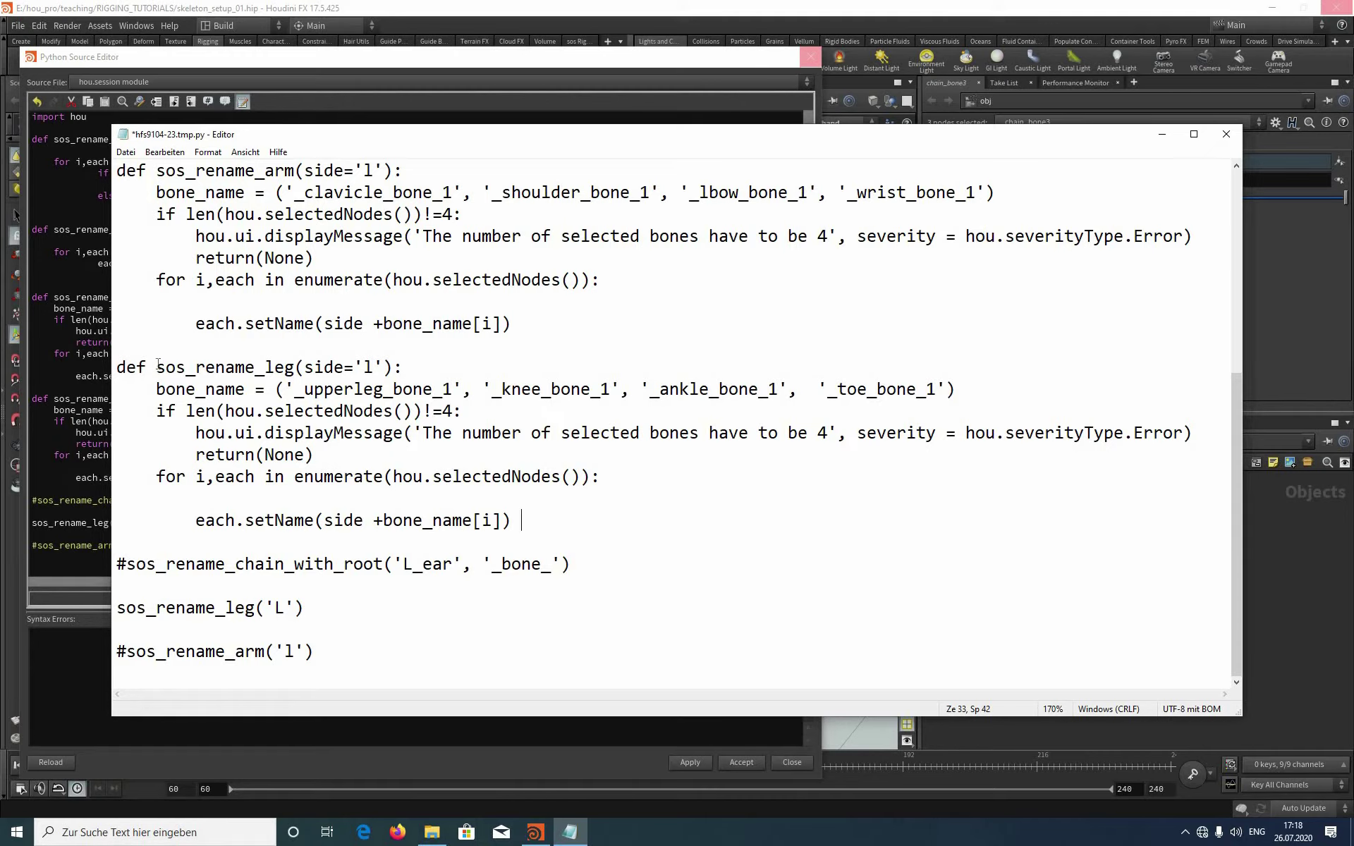
Step: Compare the sos_rename_leg function definition with its call for side 'L' near the script's end
left_click_drag(358, 134, 345, 133)
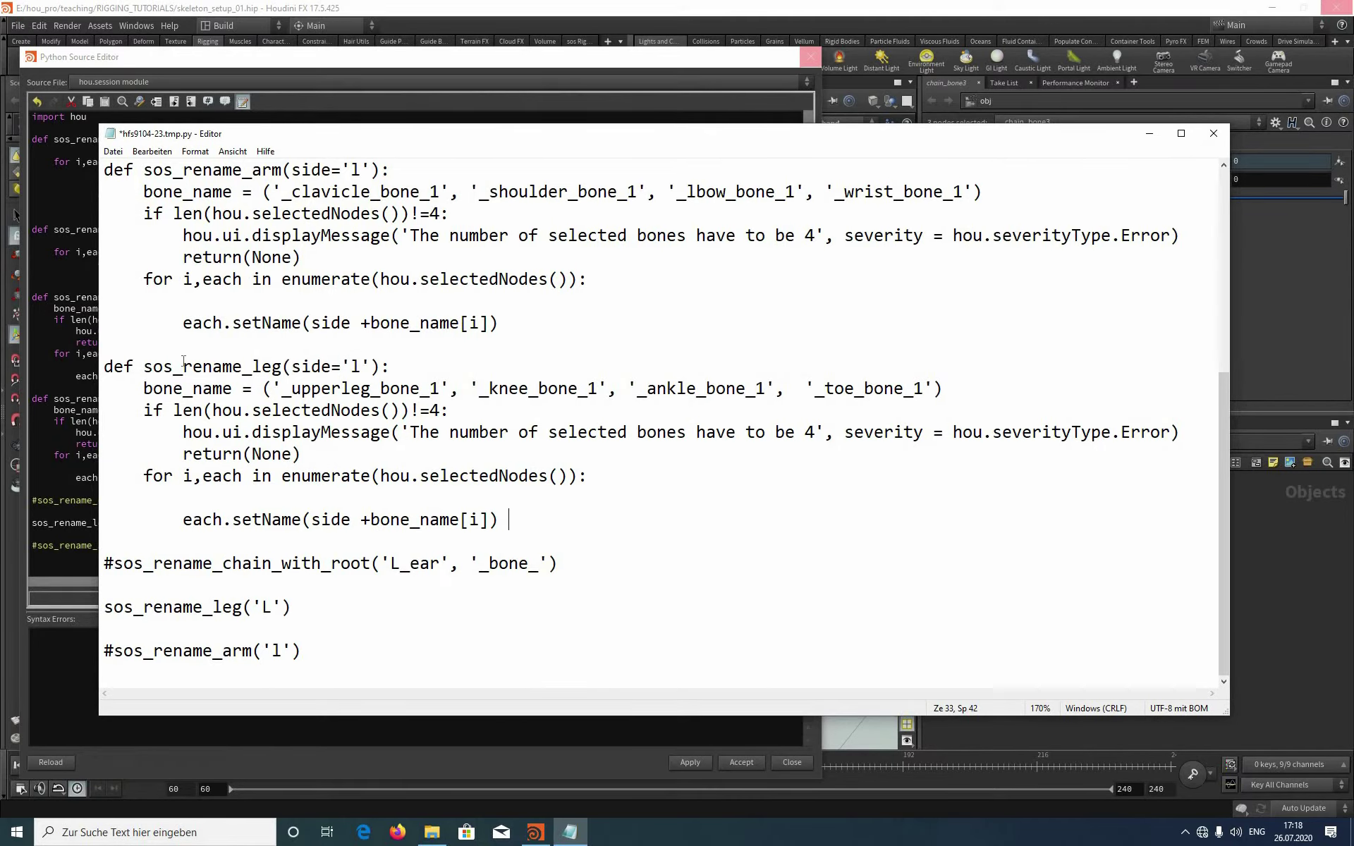
left_click_drag(143, 367, 292, 367)
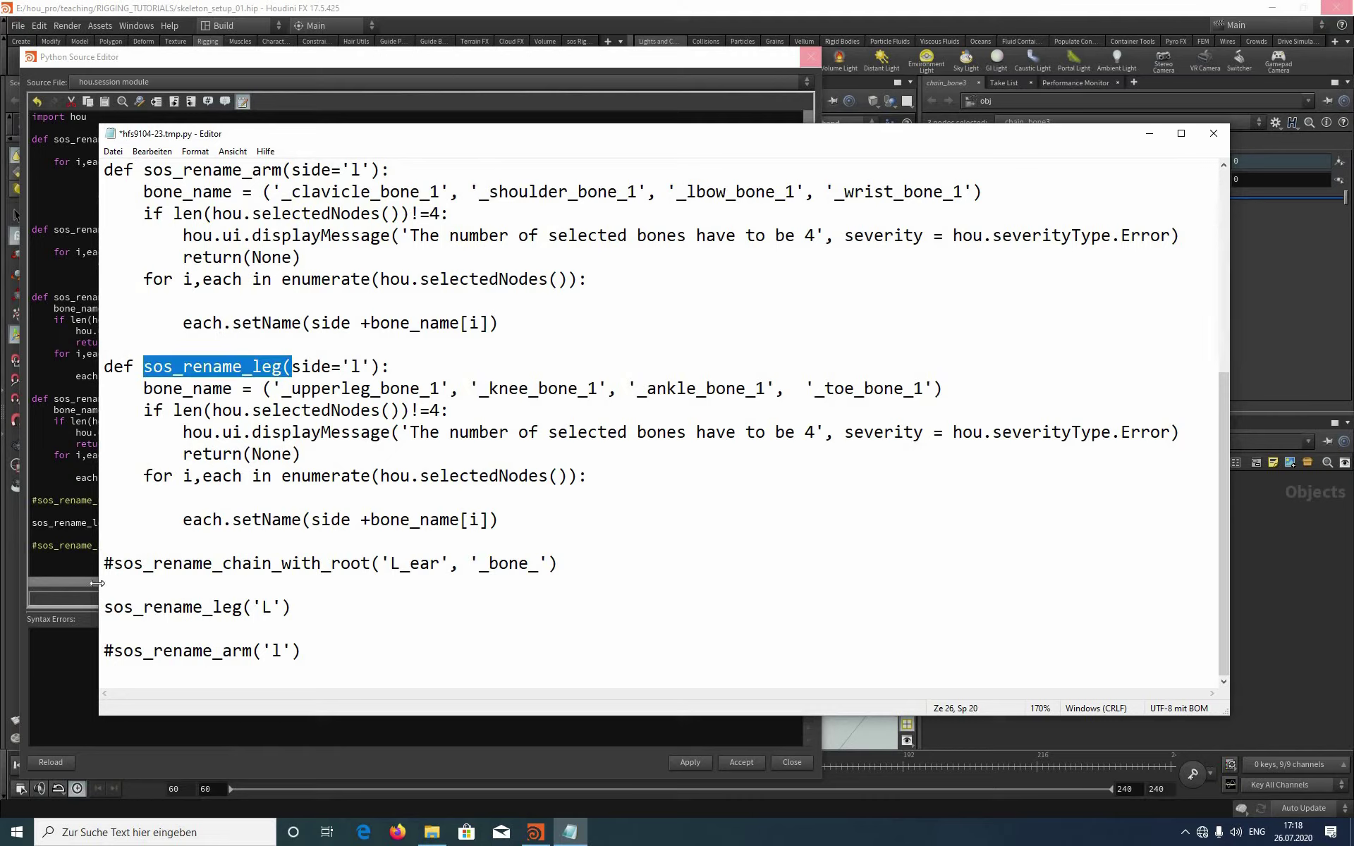
left_click(296, 608)
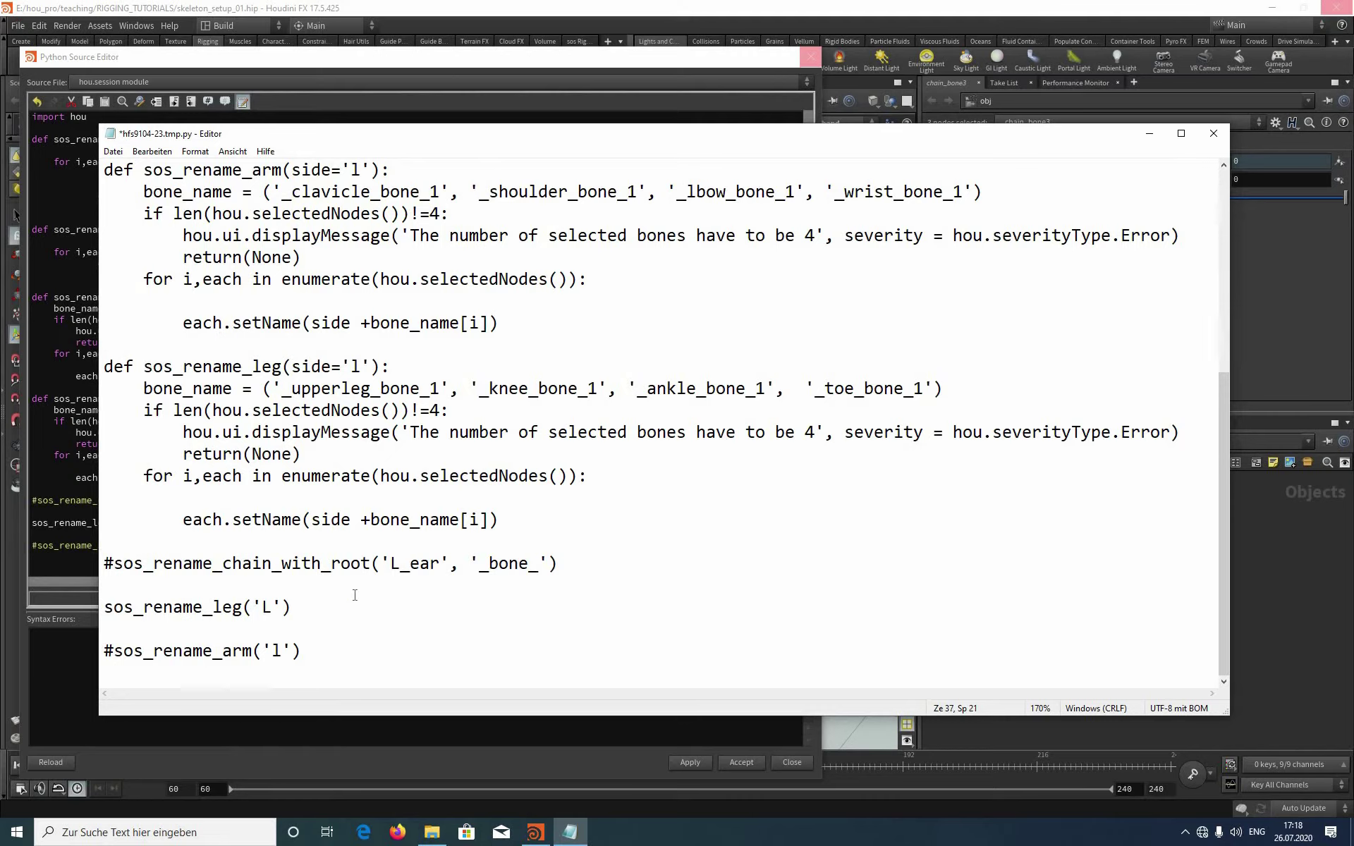
left_click_drag(104, 607, 302, 607)
left_click(106, 584)
left_click_drag(104, 607, 292, 608)
left_click(321, 607)
Step: Save the edited Python script in the external text editor
left_click(113, 151)
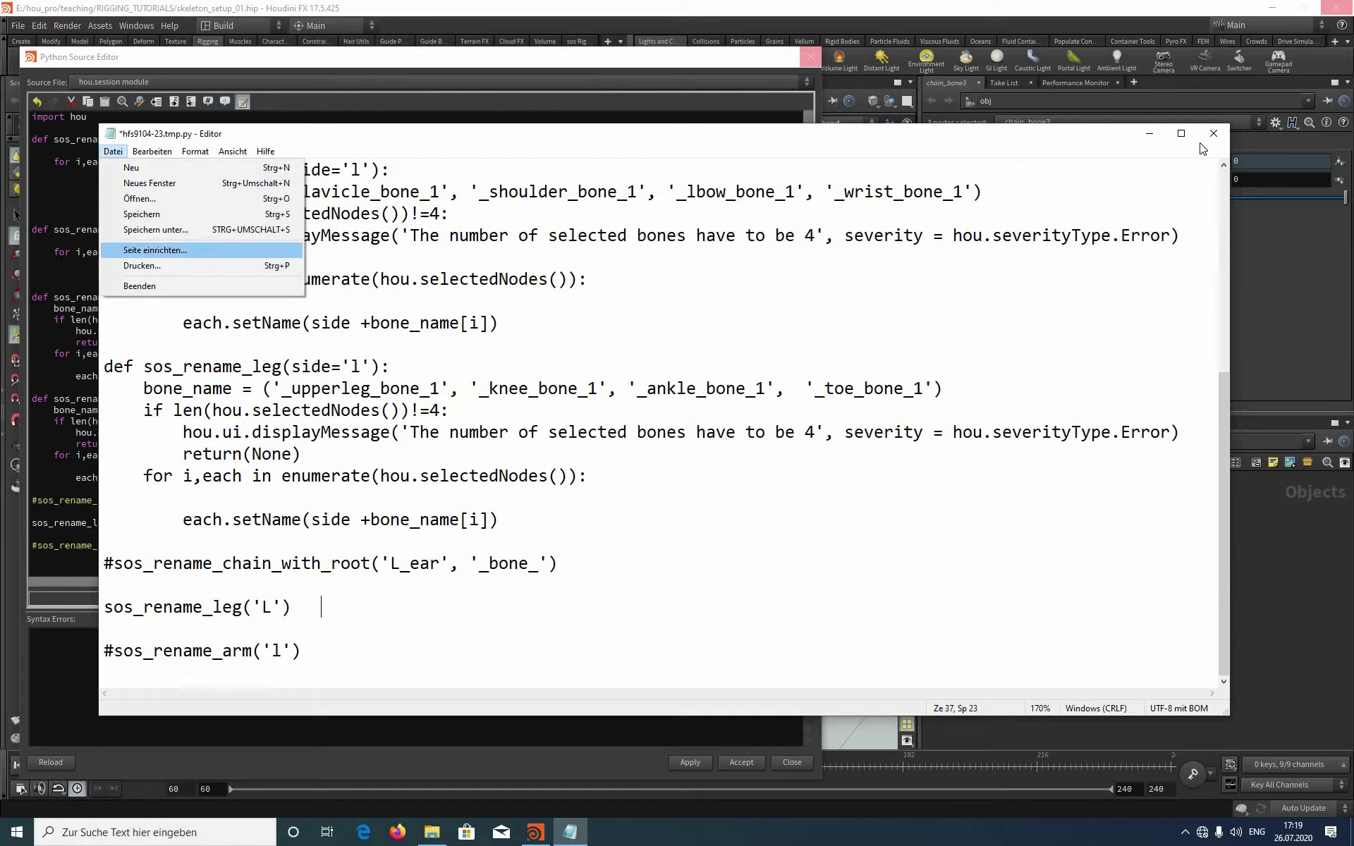
key("Return")
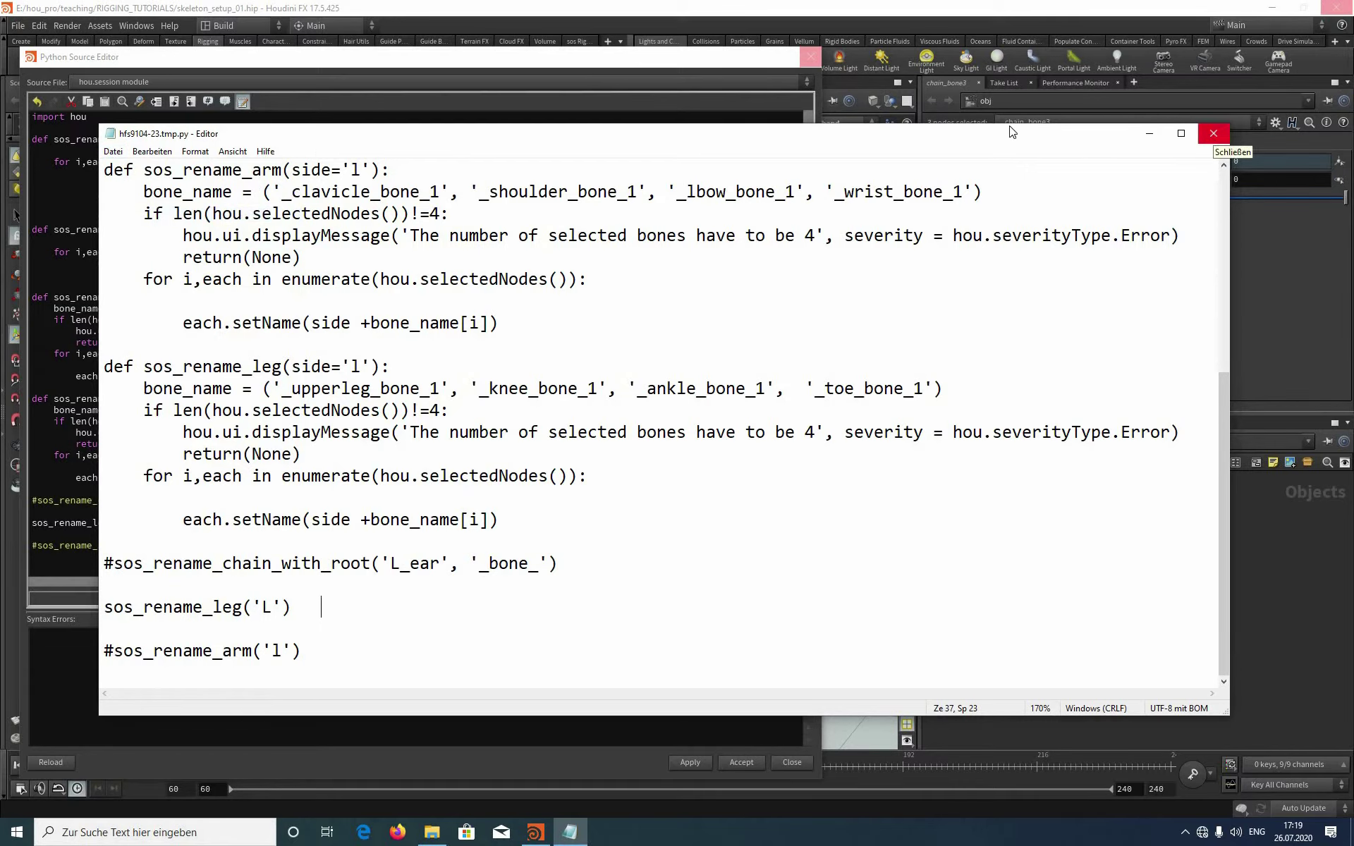
left_click_drag(993, 141, 944, 135)
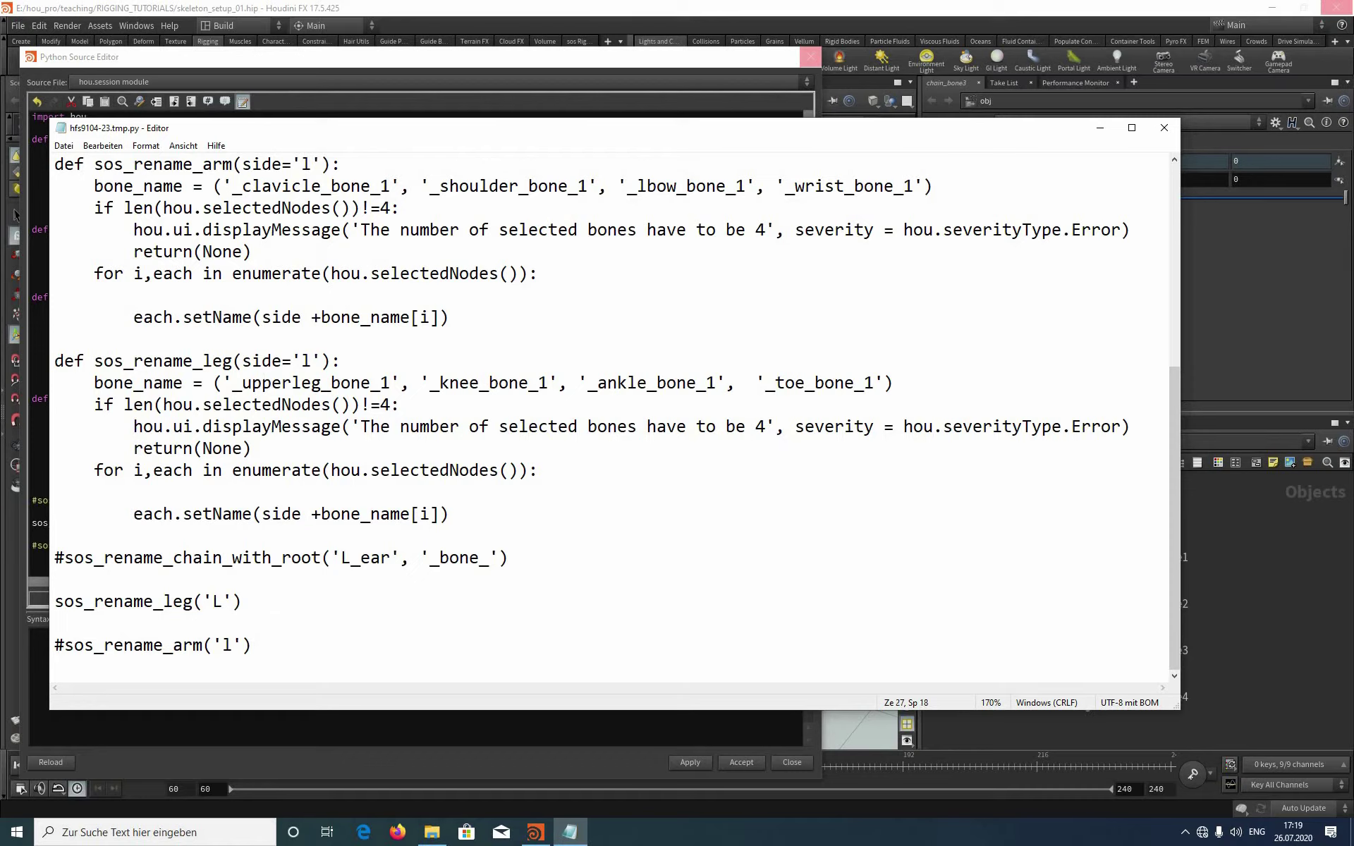
Step: Insert '_leg_root_1' as the first entry of the bone_name list in sos_rename_leg
type("''")
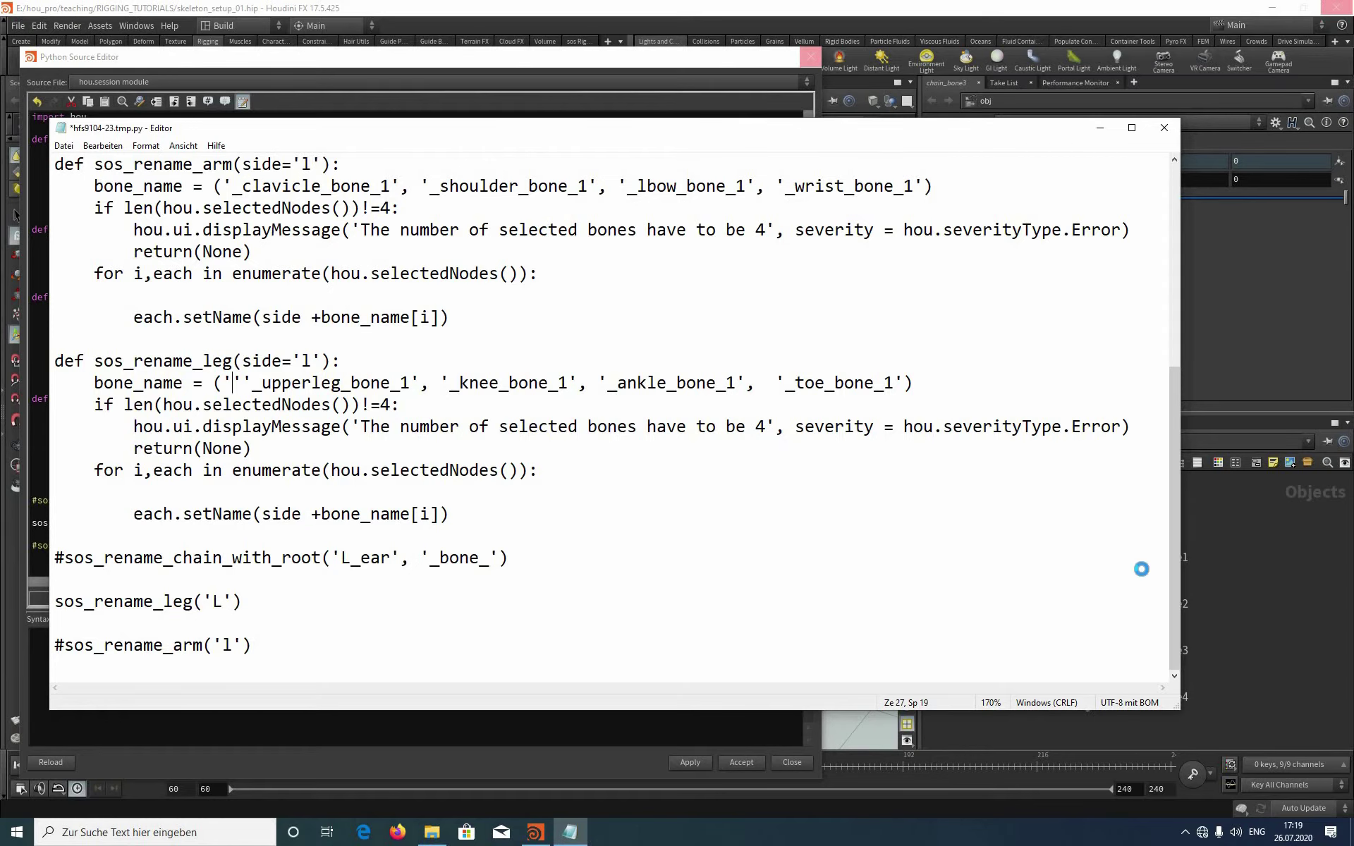
left_click_drag(886, 134, 623, 128)
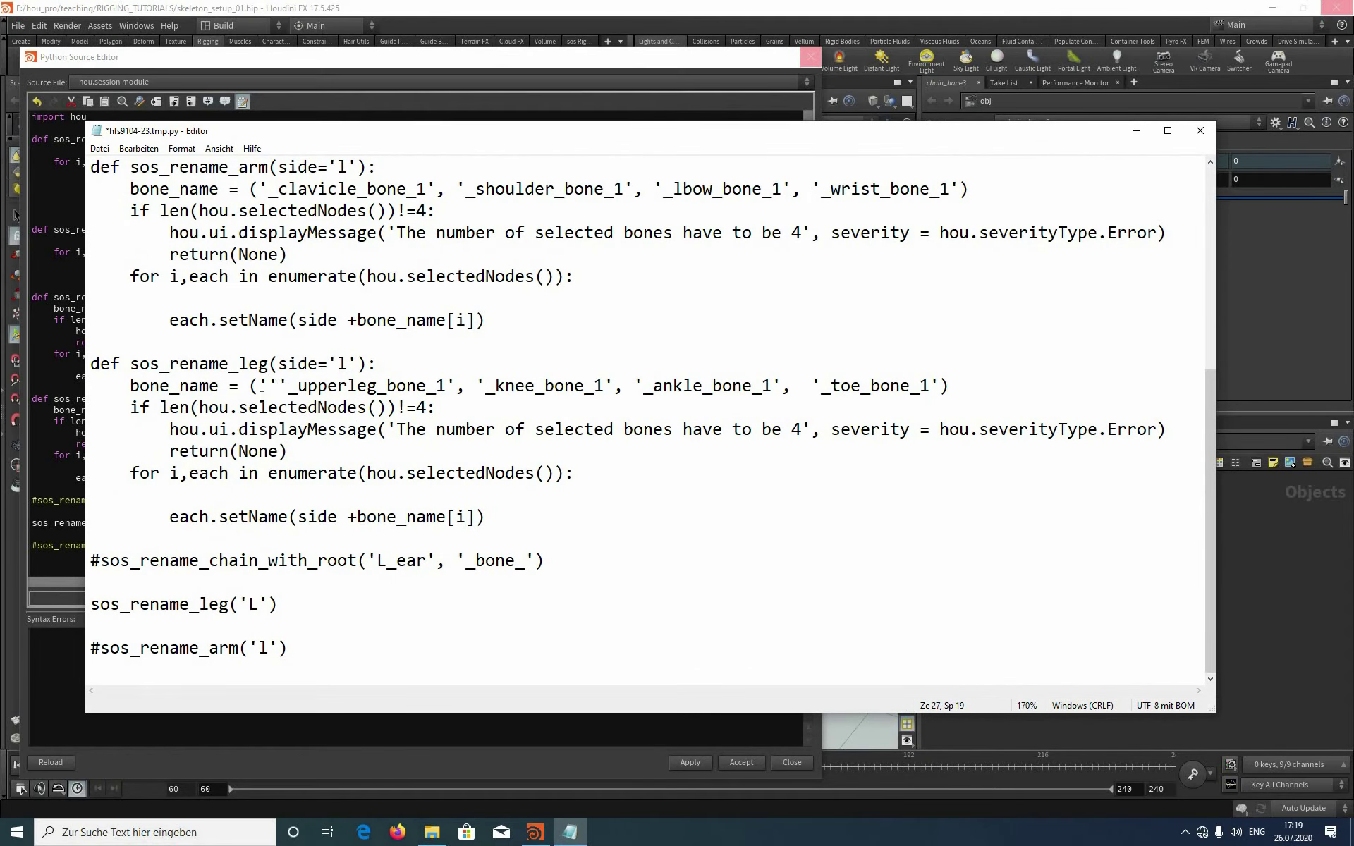
type(",")
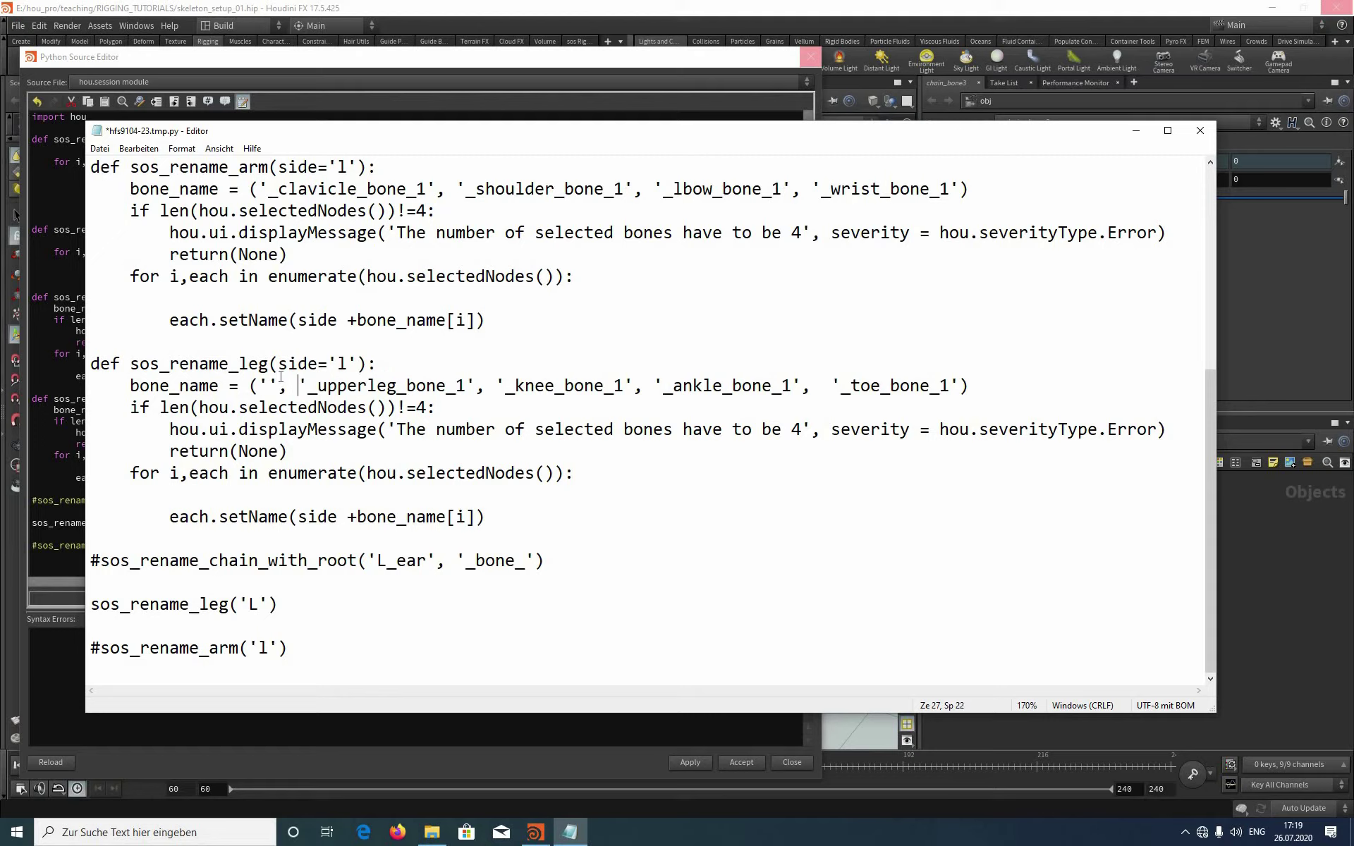
type(" _")
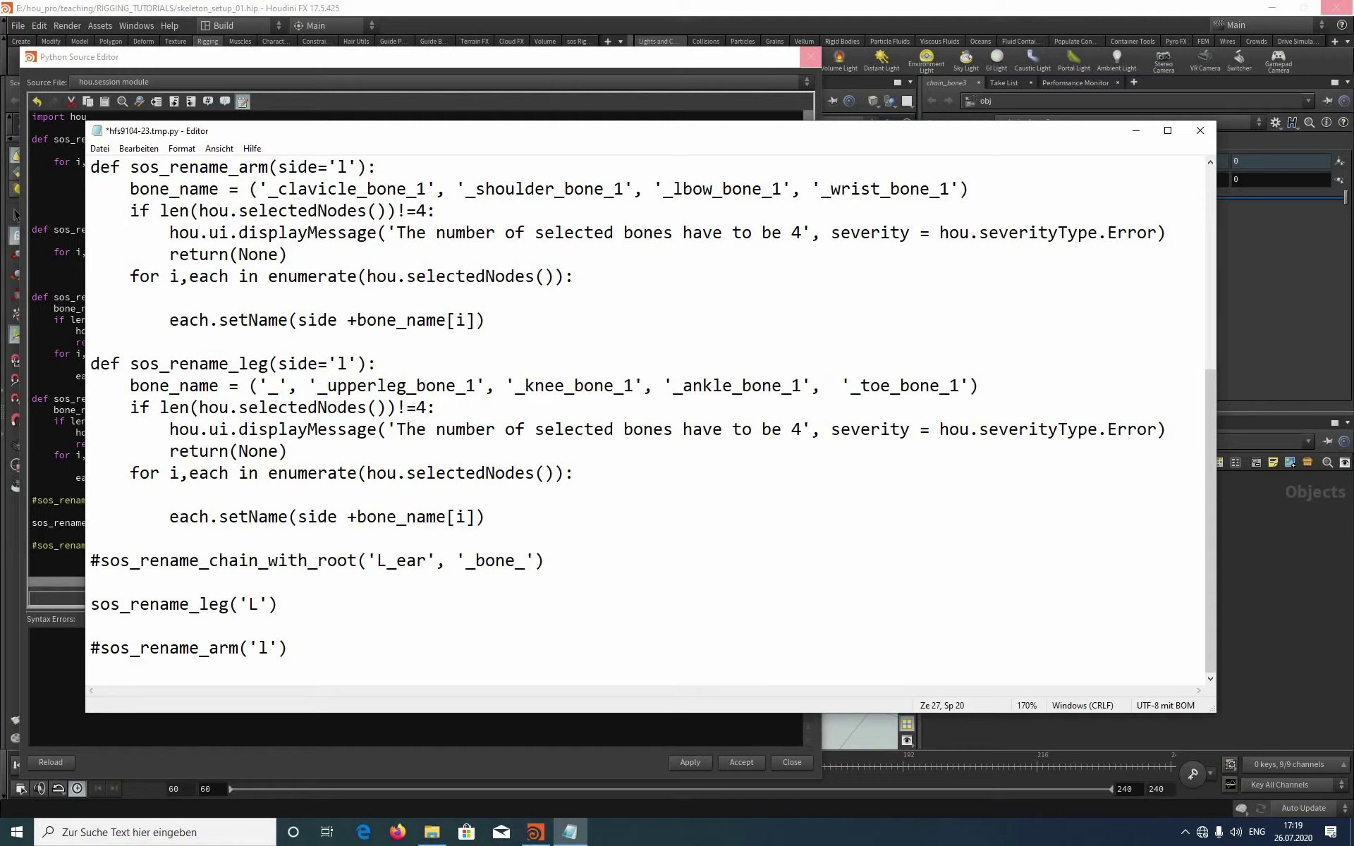
type("leg")
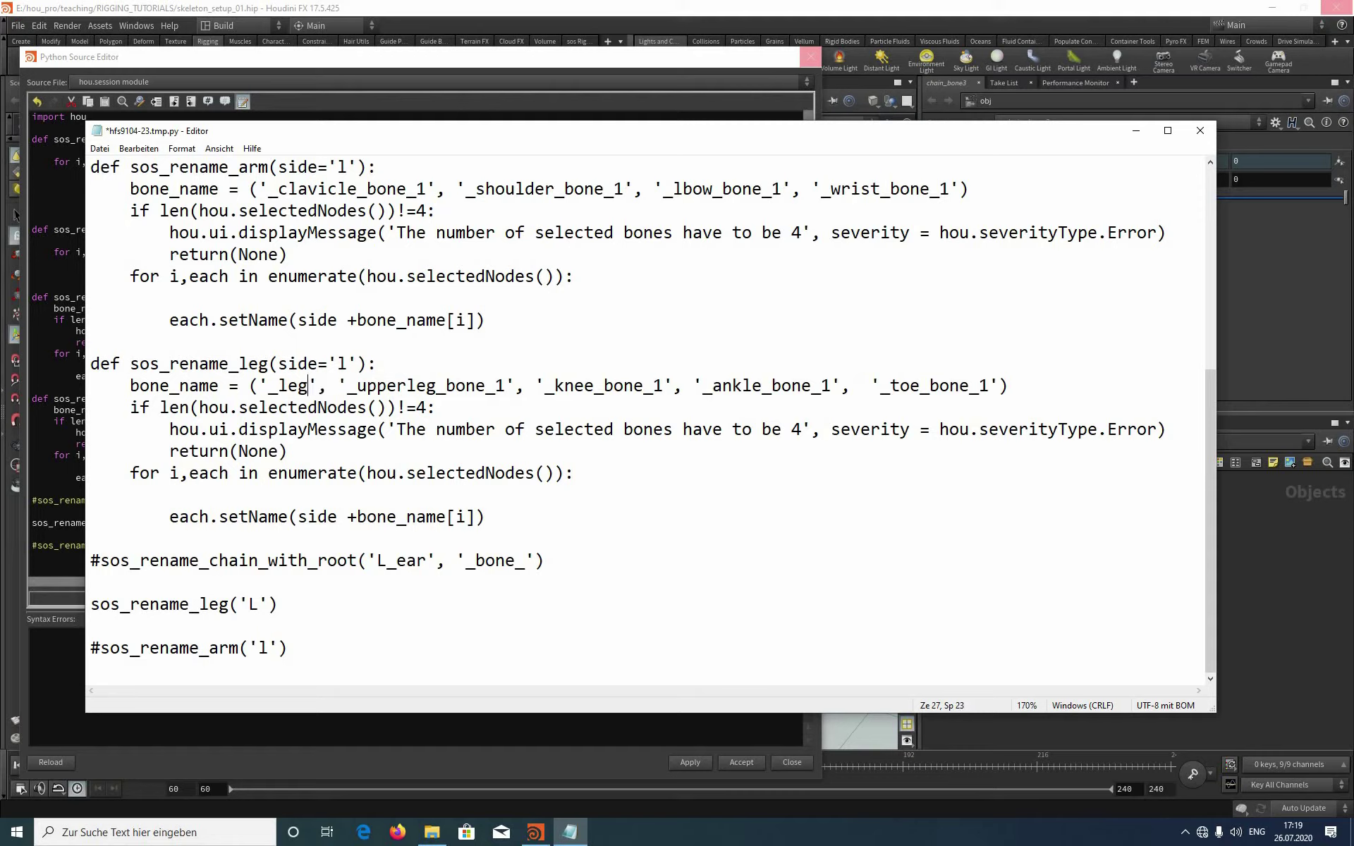
type("_root")
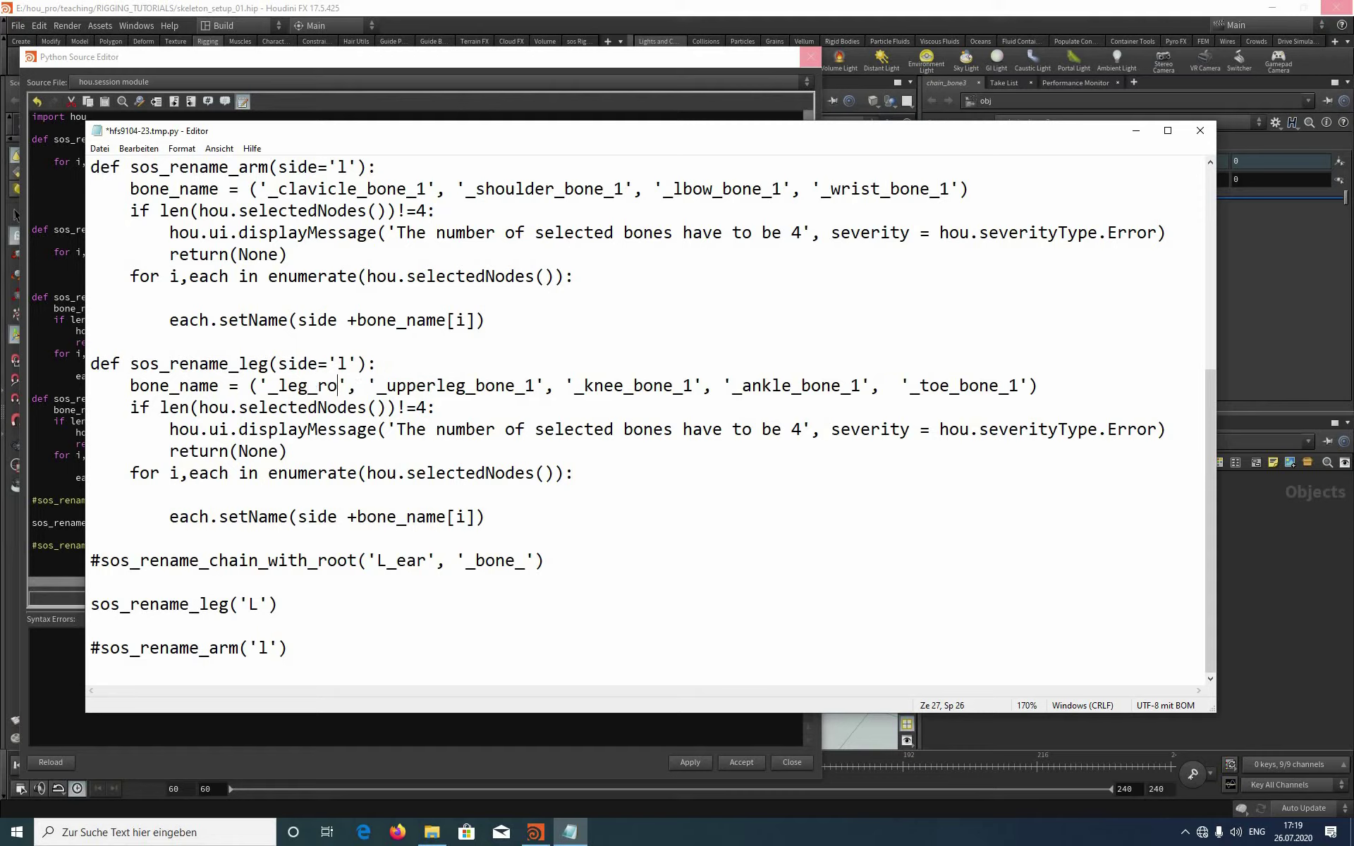
type("_1")
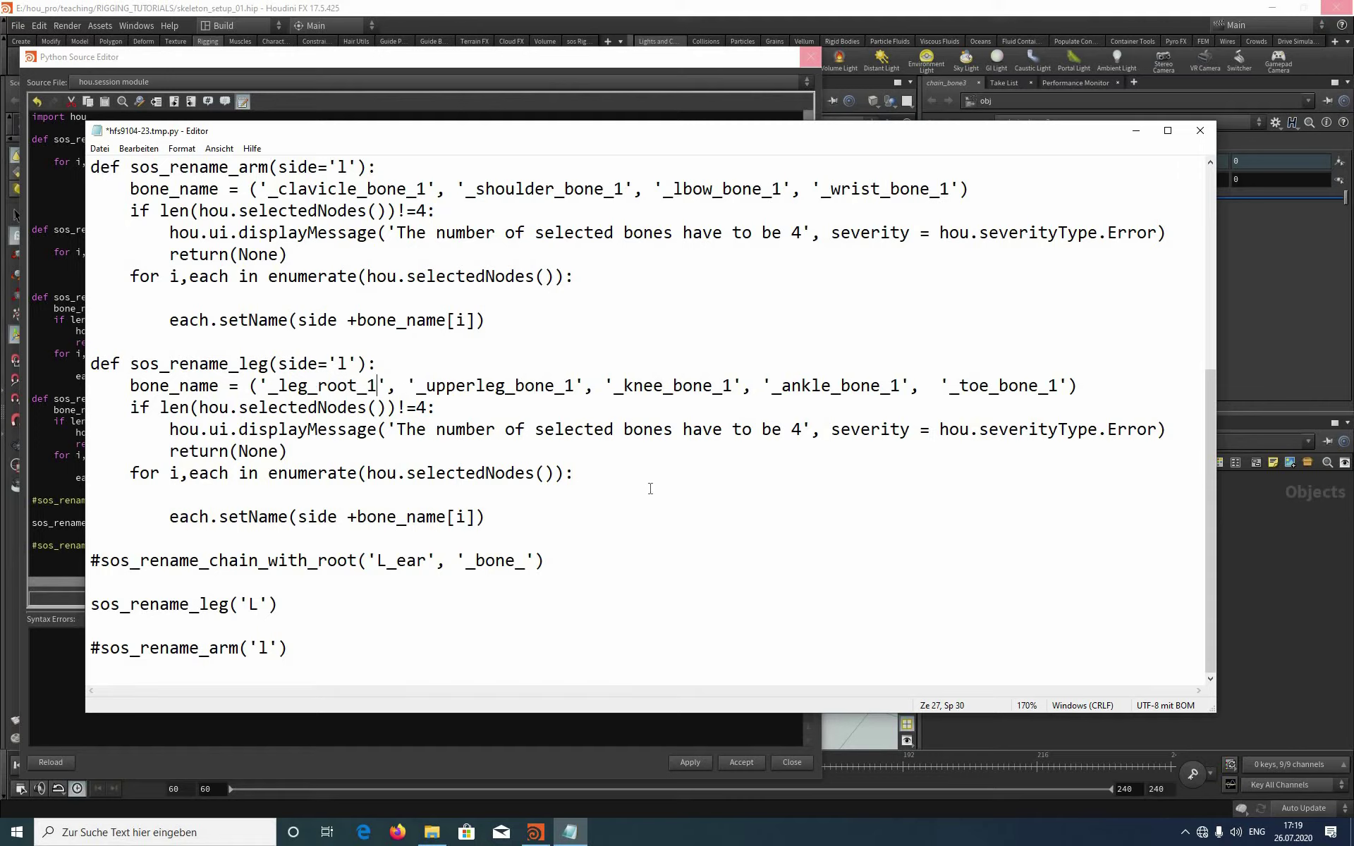
Step: Change the required bone count to 5 in both the length check and the error message of sos_rename_leg
key("Down")
key("Down")
key("Down")
key("Down")
key("Down")
left_click_drag(416, 408, 427, 407)
type("5")
double_click(791, 436)
type("5")
Step: Save the Python script and close the external text editor
key("Down")
key("Down")
key("Down")
key("Down")
key("End")
left_click(100, 148)
key("Up")
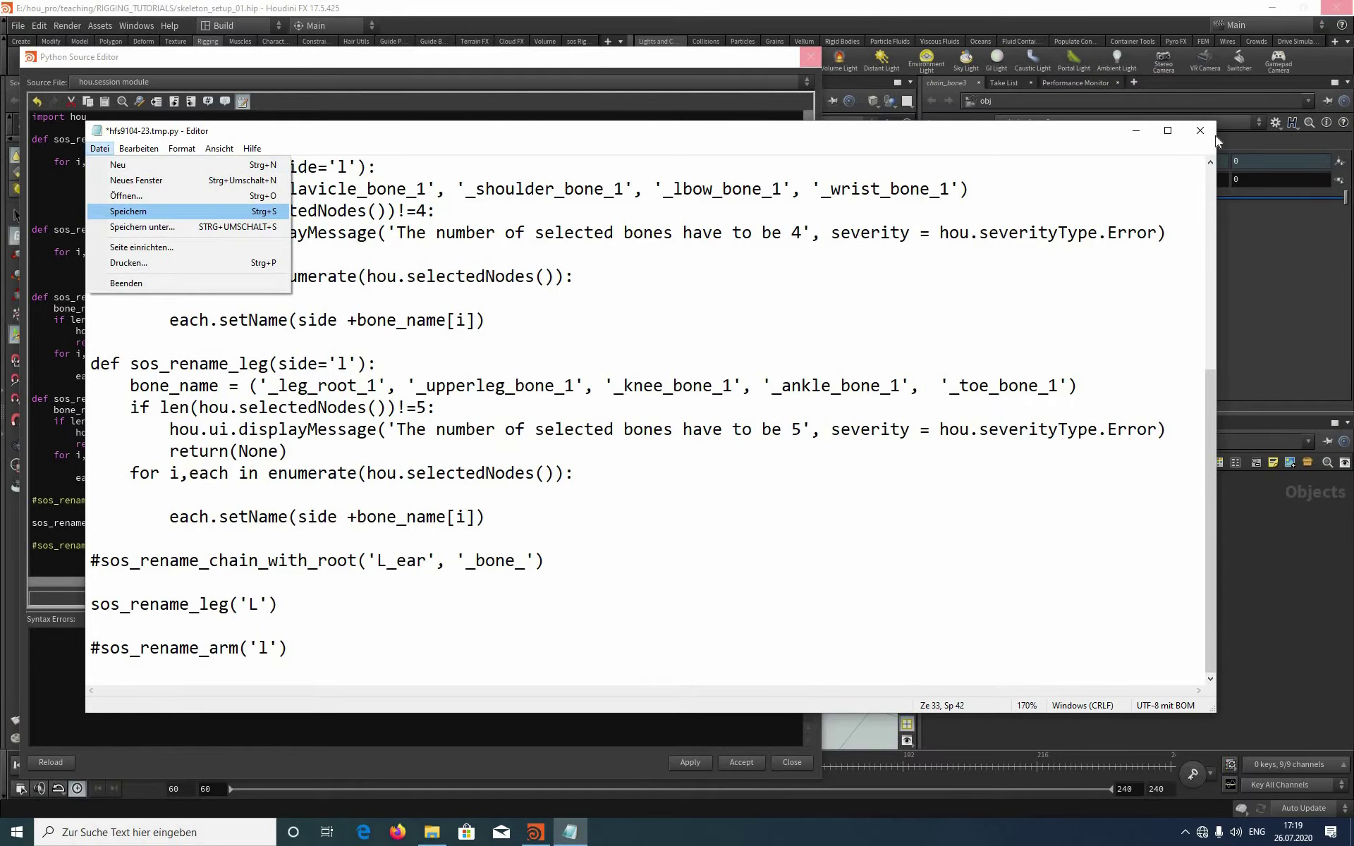
key("Return")
left_click(1199, 132)
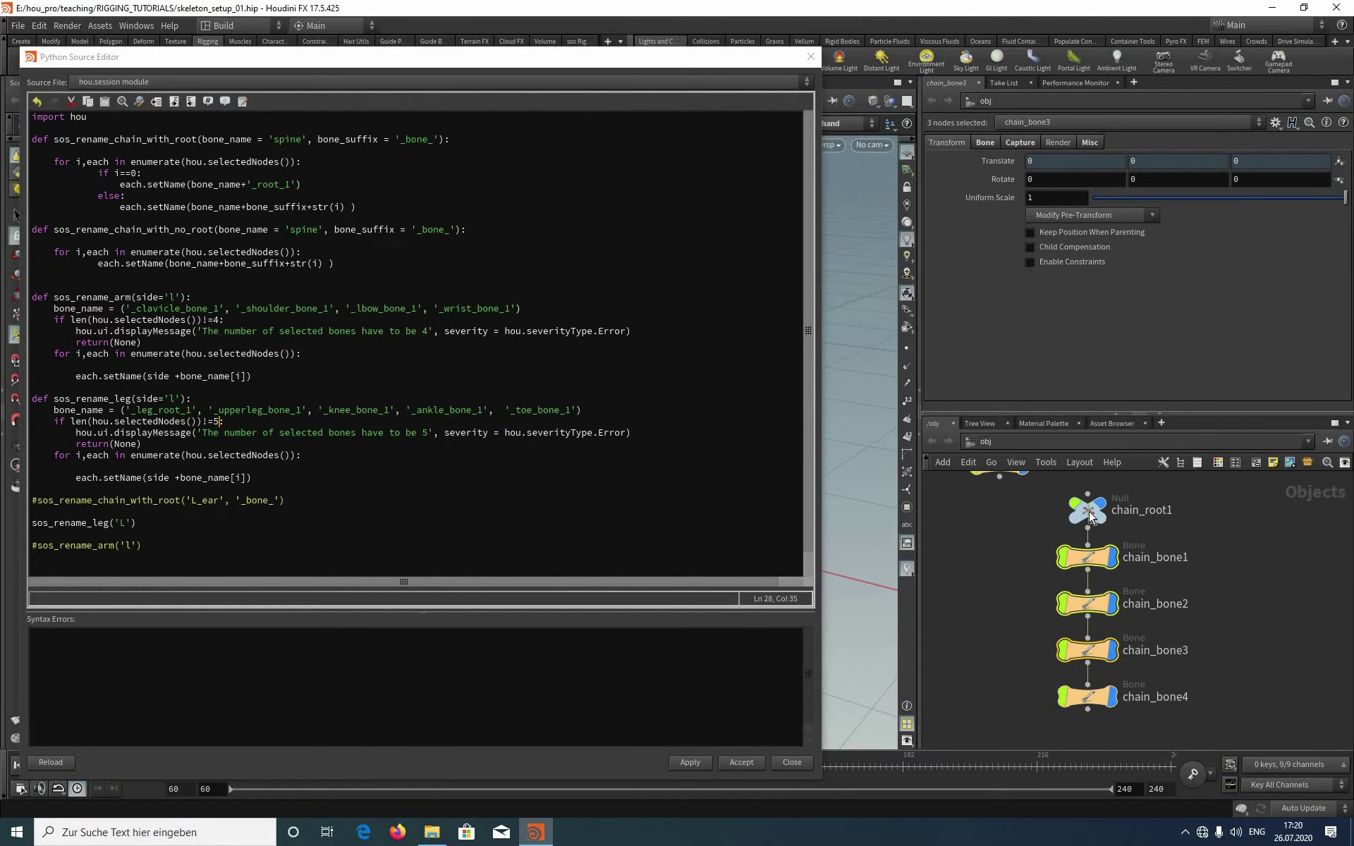
Step: Select all five leg nodes from chain_root1 to chain_bone4 and run the rename script on them
left_click(1087, 560, "shift")
left_click(1094, 653, "shift")
left_click(1085, 700, "shift")
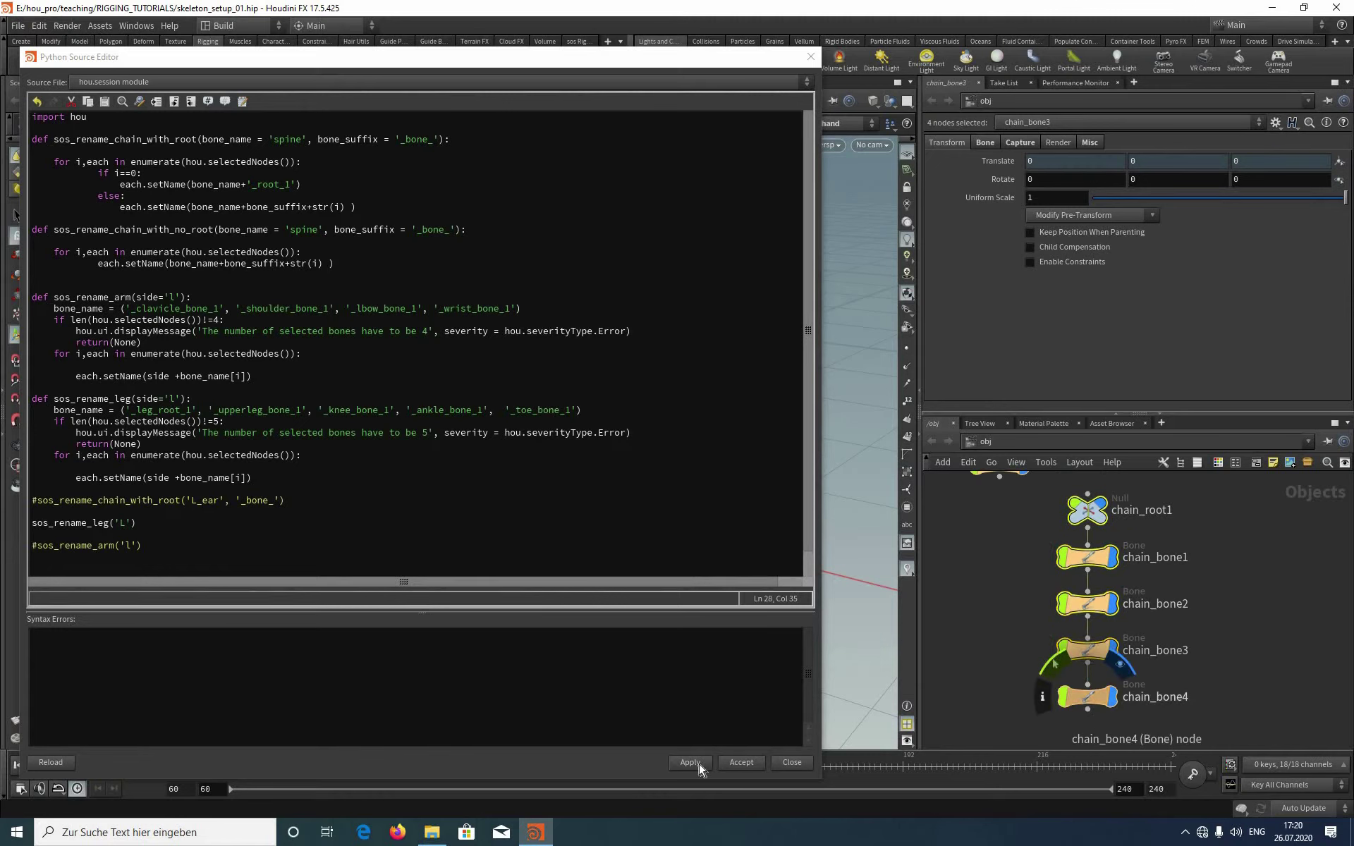
left_click(1086, 696, "shift")
left_click(690, 762)
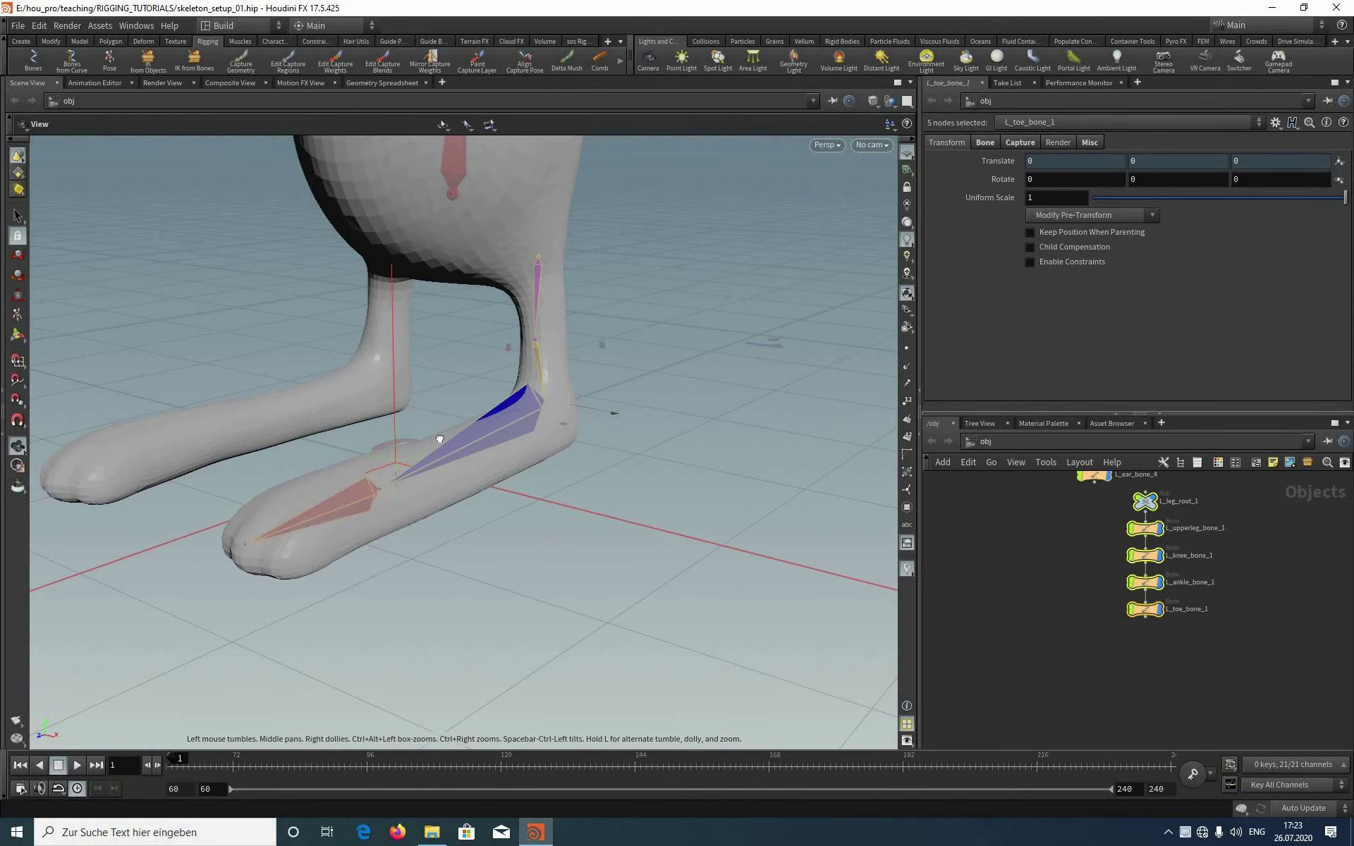
Step: Switch the viewport to the top view and frame the bunny's left shoulder and arm
middle_click_drag(440, 438, 423, 670)
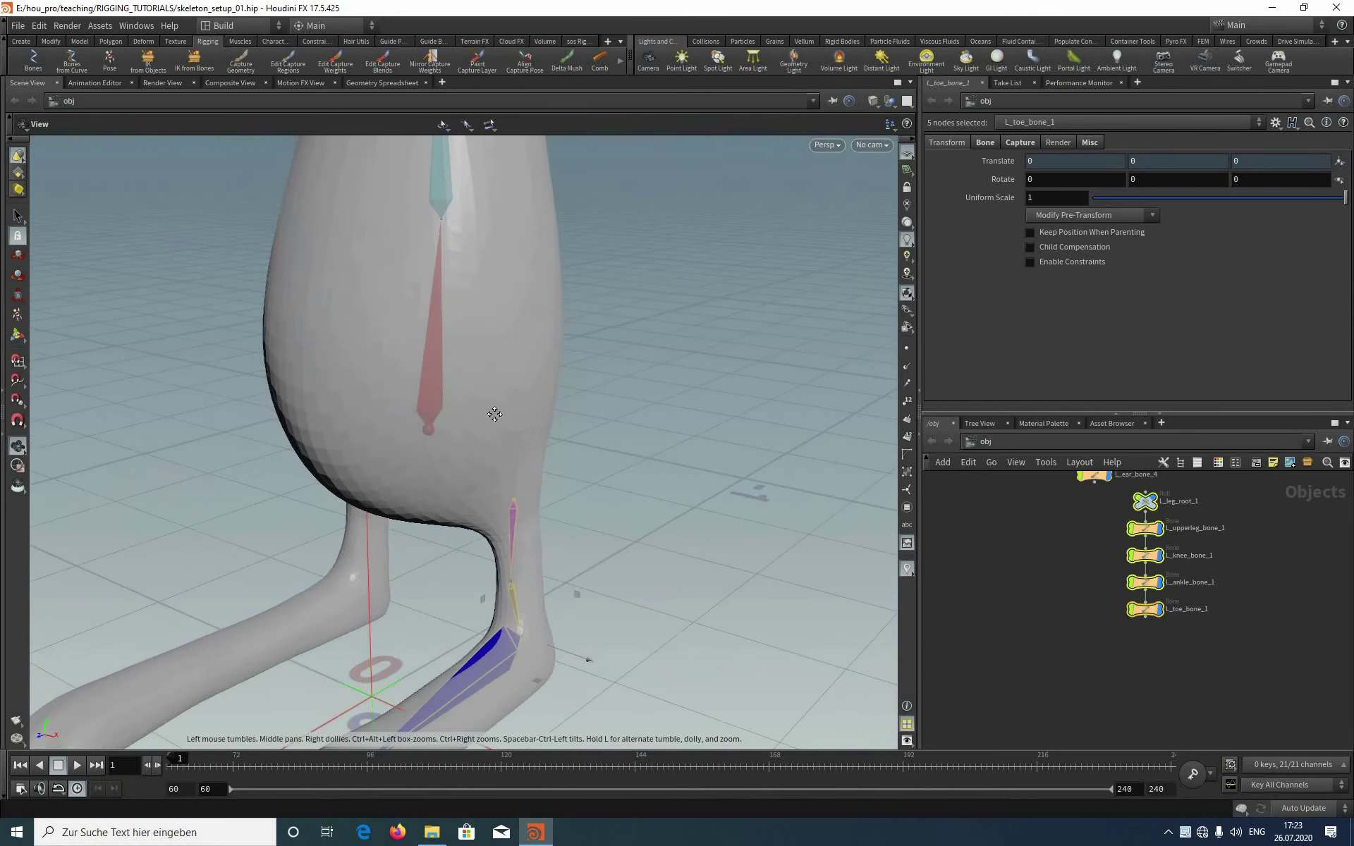
right_click_drag(496, 414, 526, 345)
middle_click_drag(526, 345, 392, 514)
left_click_drag(393, 515, 508, 505)
left_click_drag(827, 138, 839, 142)
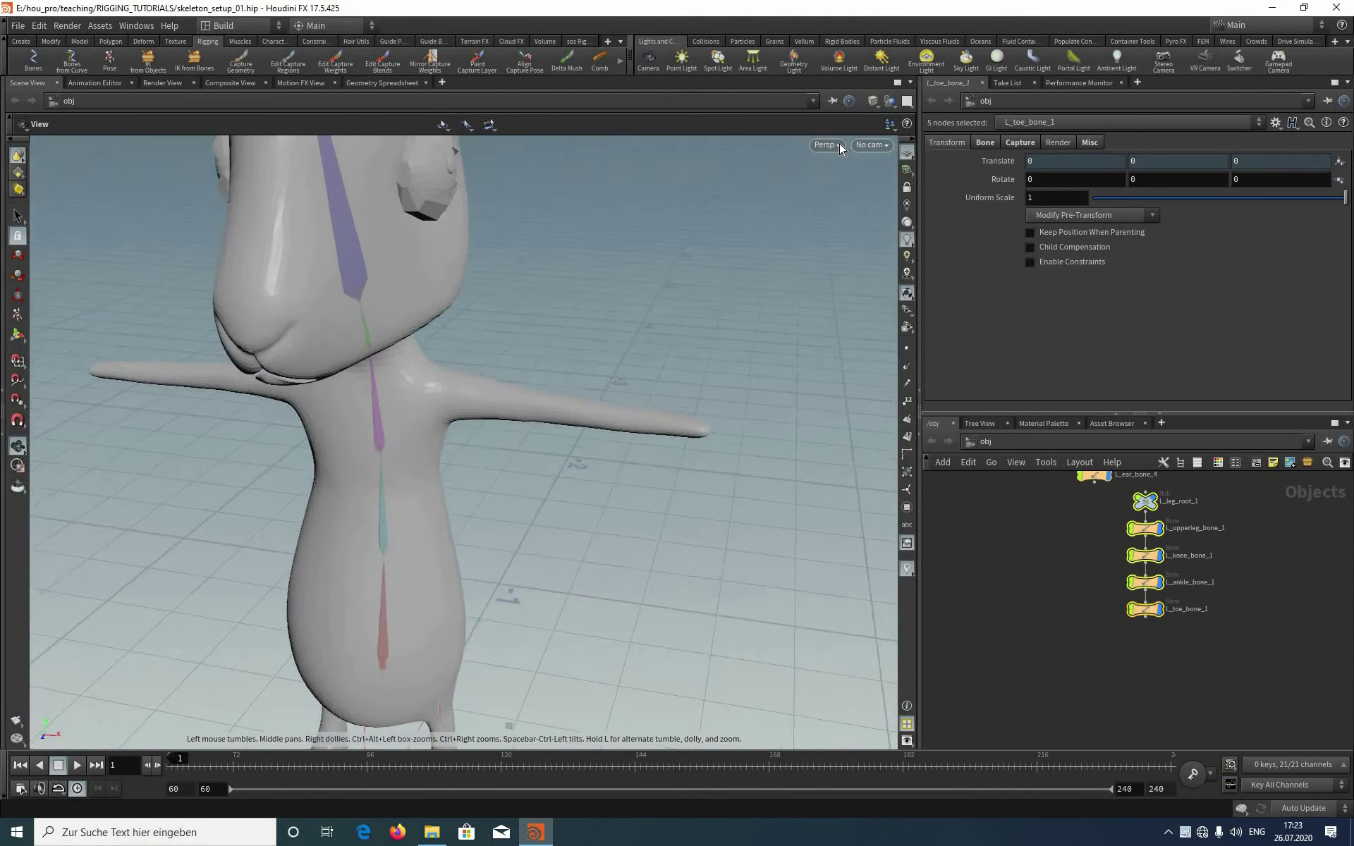
key("q")
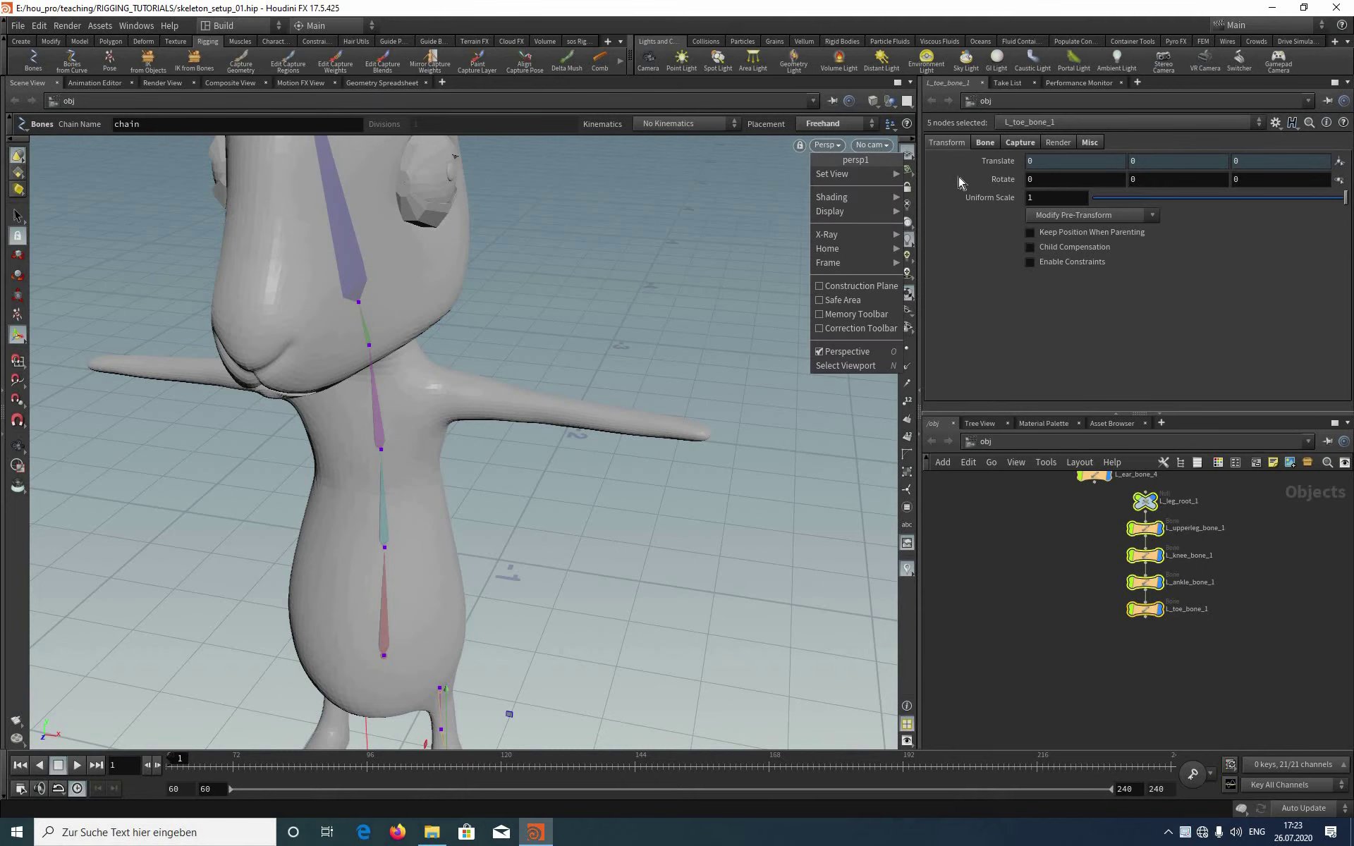
mouse_move(839, 174)
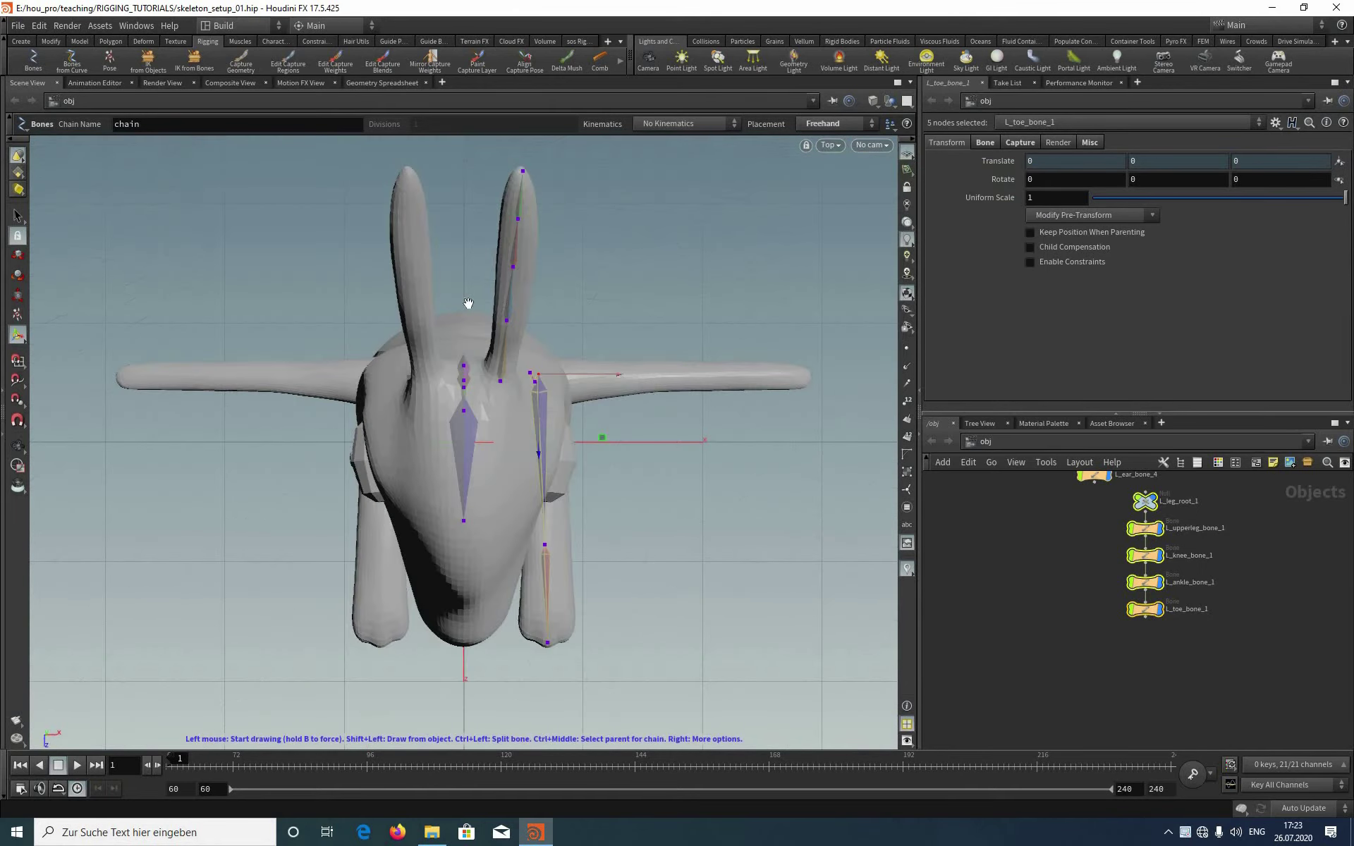
key("Escape")
right_click_drag(611, 353, 226, 9)
middle_click_drag(494, 318, 304, 317)
scroll(212, 282, "down", 4)
left_click(33, 60)
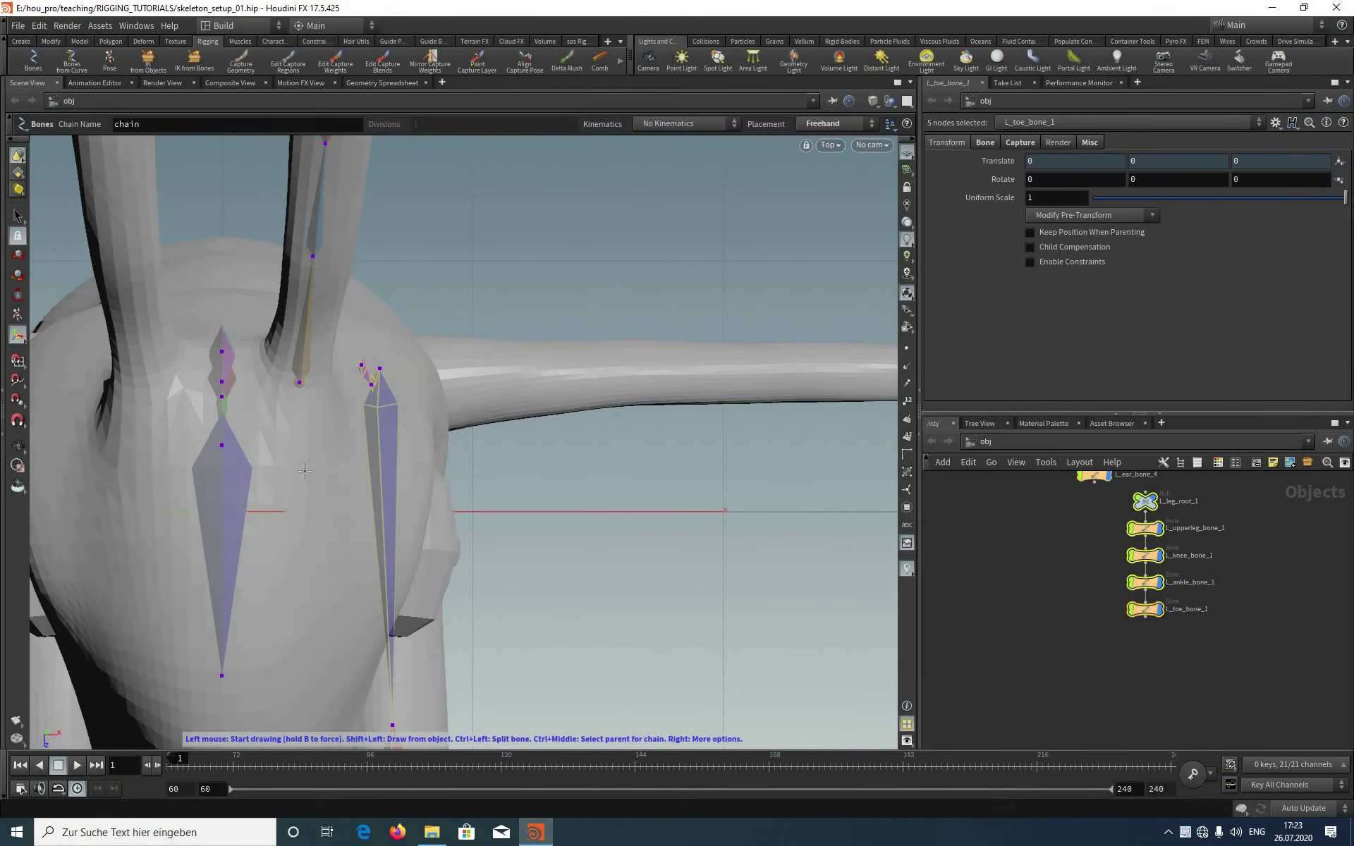
left_click(399, 381)
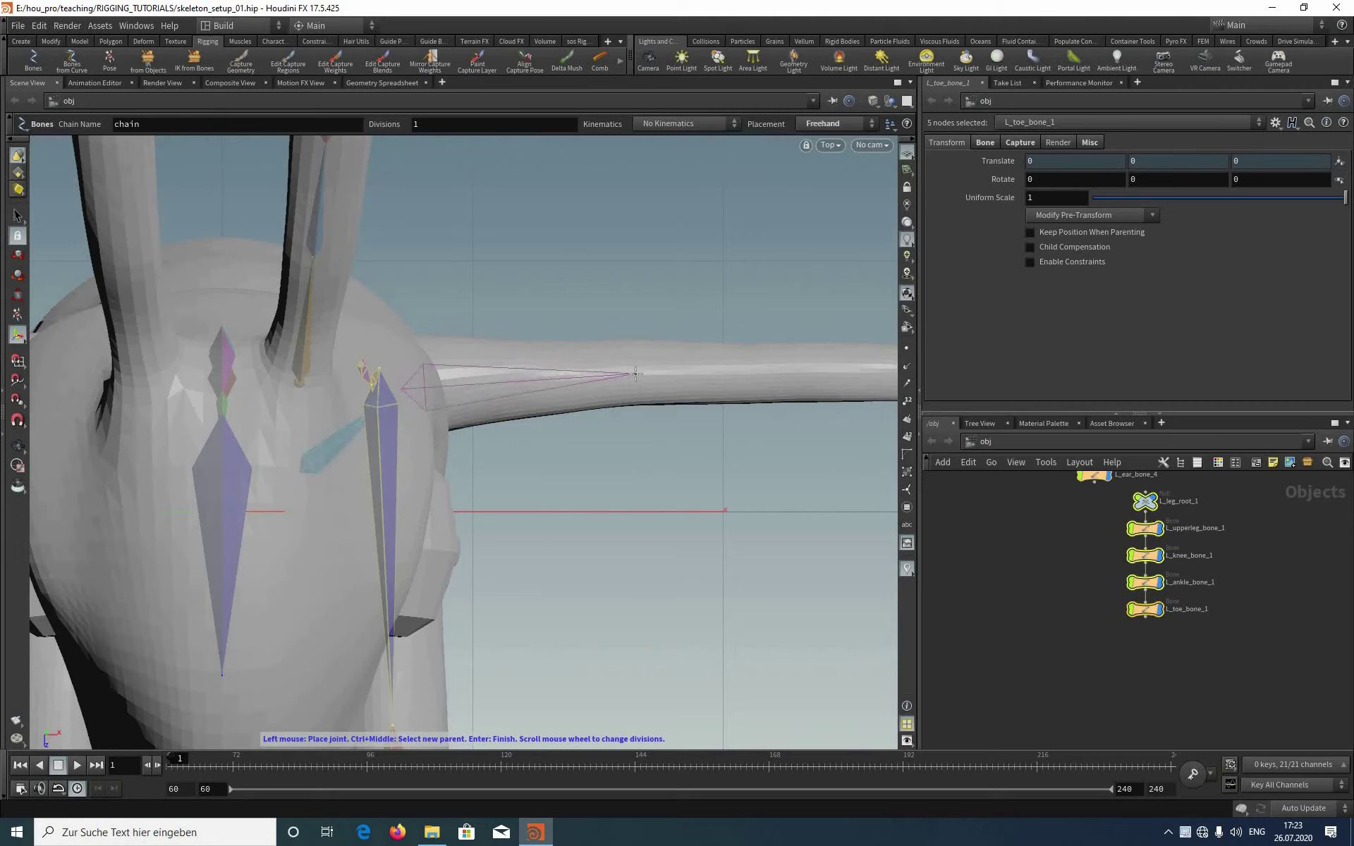
left_click(635, 374)
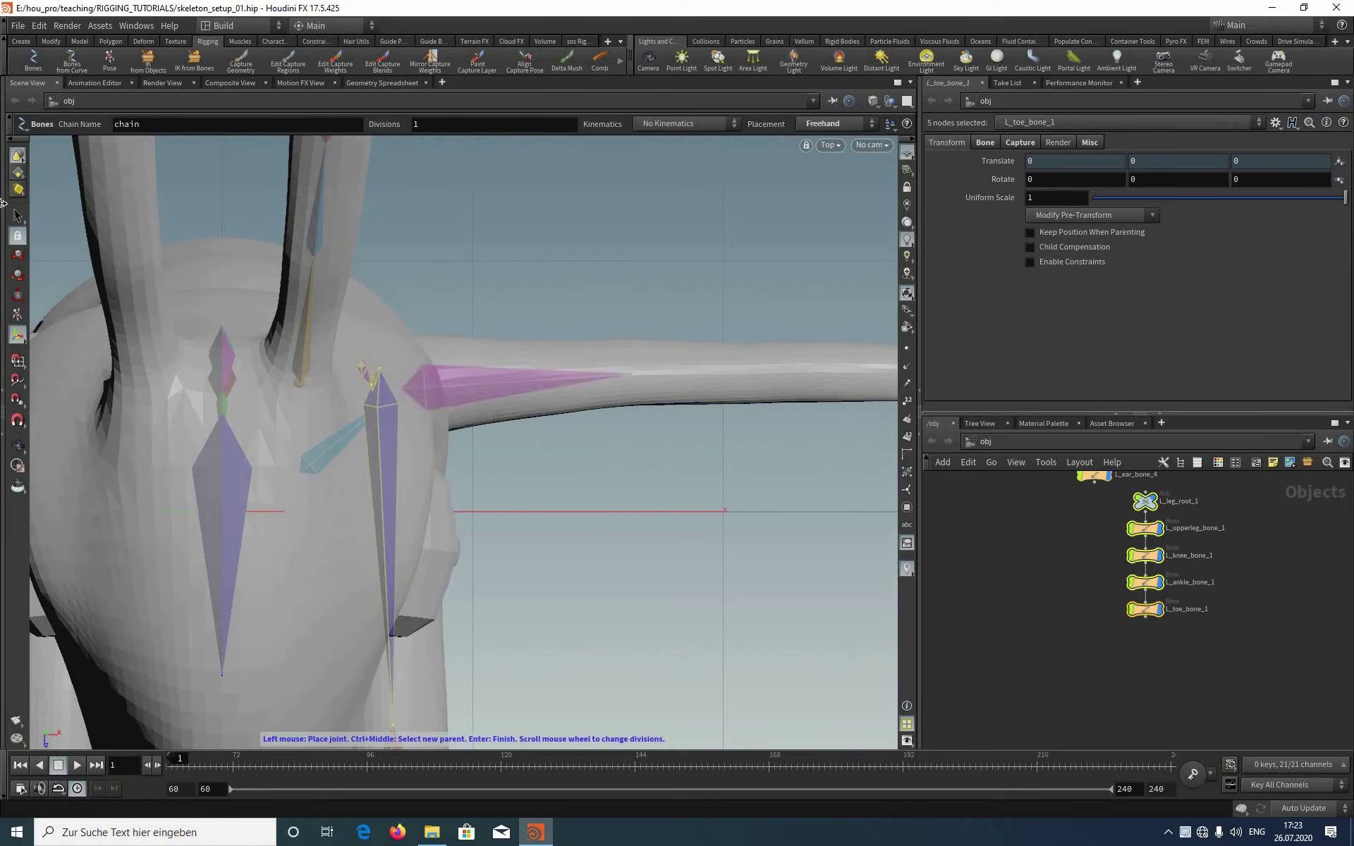
key("Return")
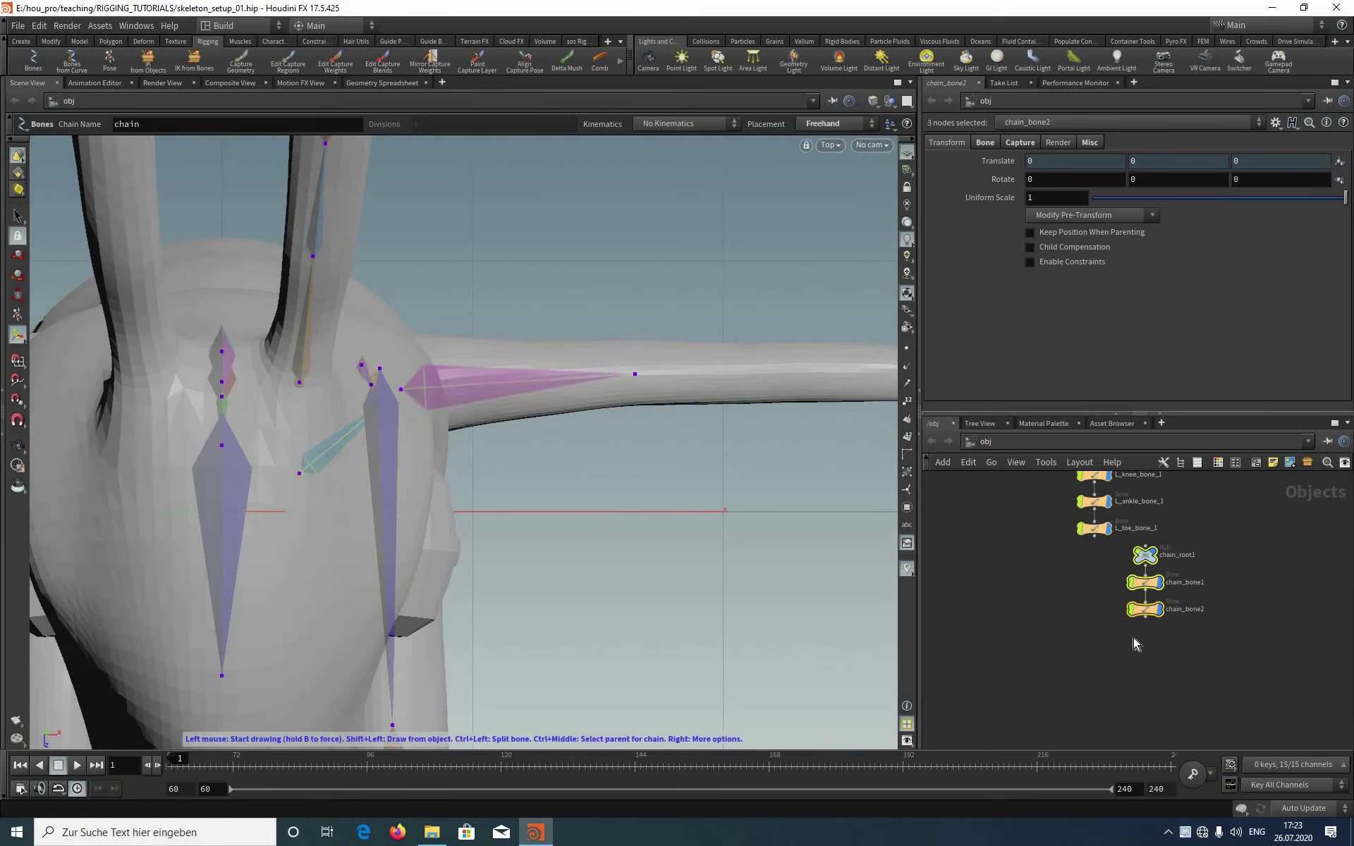
left_click_drag(1247, 543, 1133, 637)
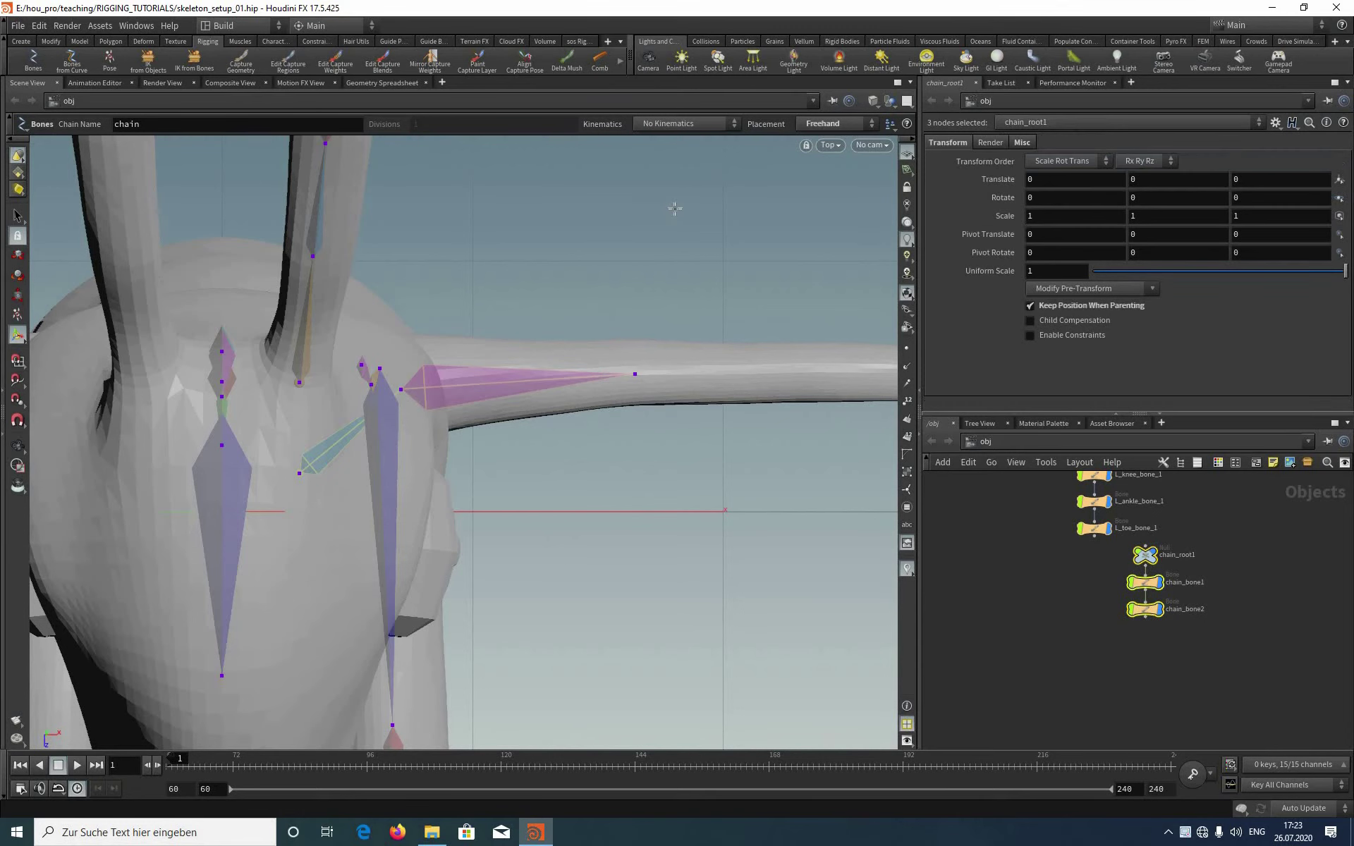
key("Delete")
Step: Switch to wireframe display and draw a four-bone chain from the chest through the left shoulder, elbow and wrist into the hand
key("w")
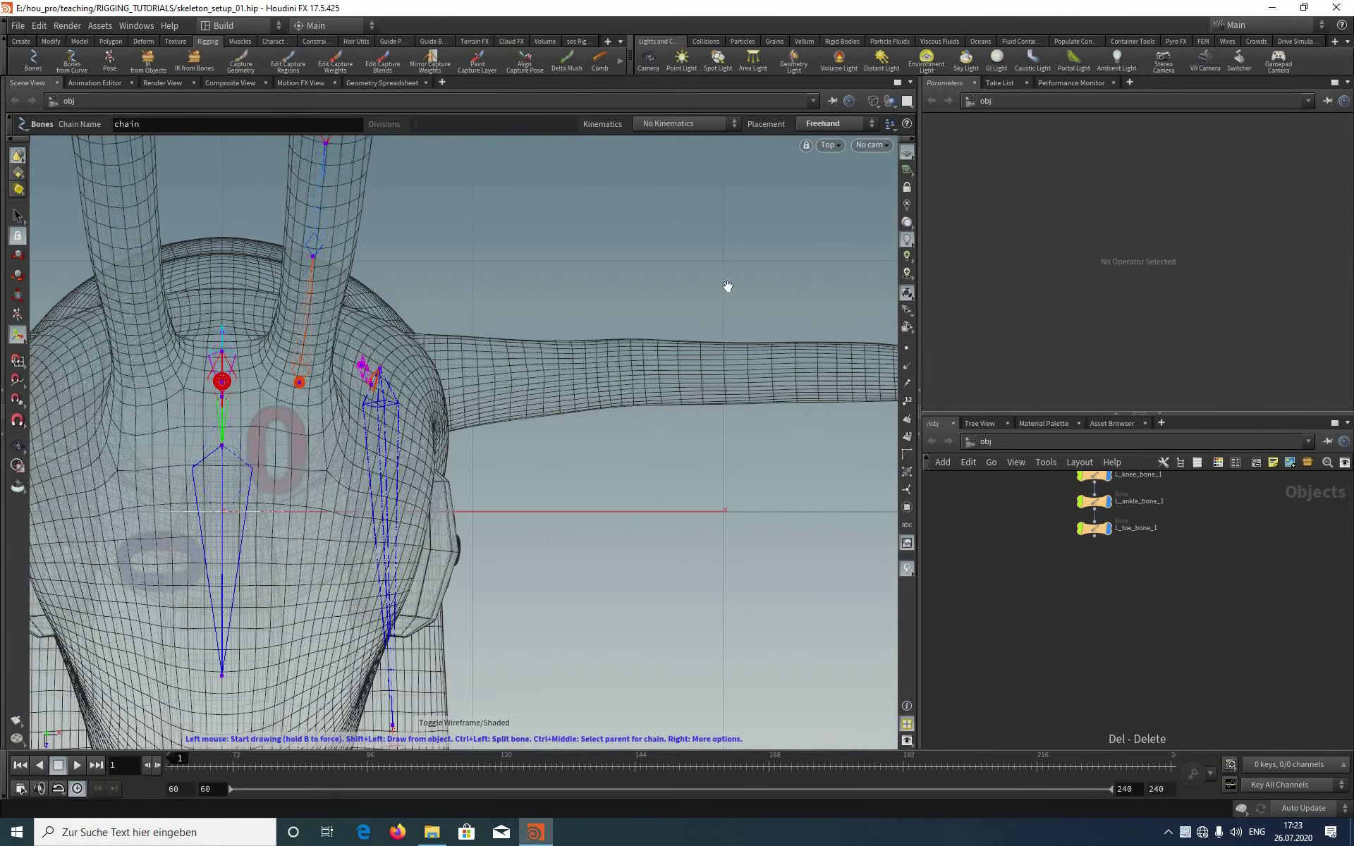
key("Escape")
middle_click_drag(629, 268, 558, 265)
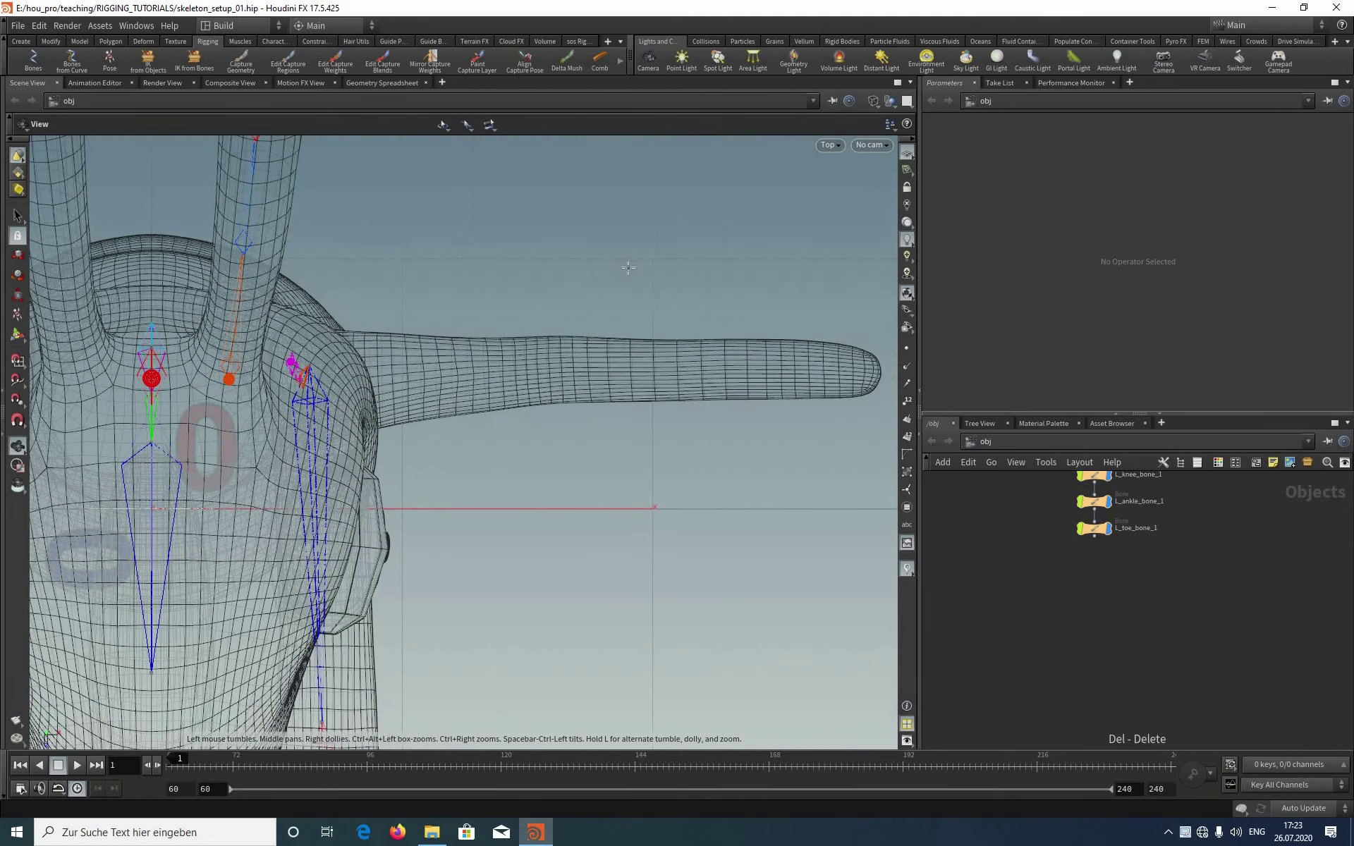
right_click_drag(666, 279, 632, 279)
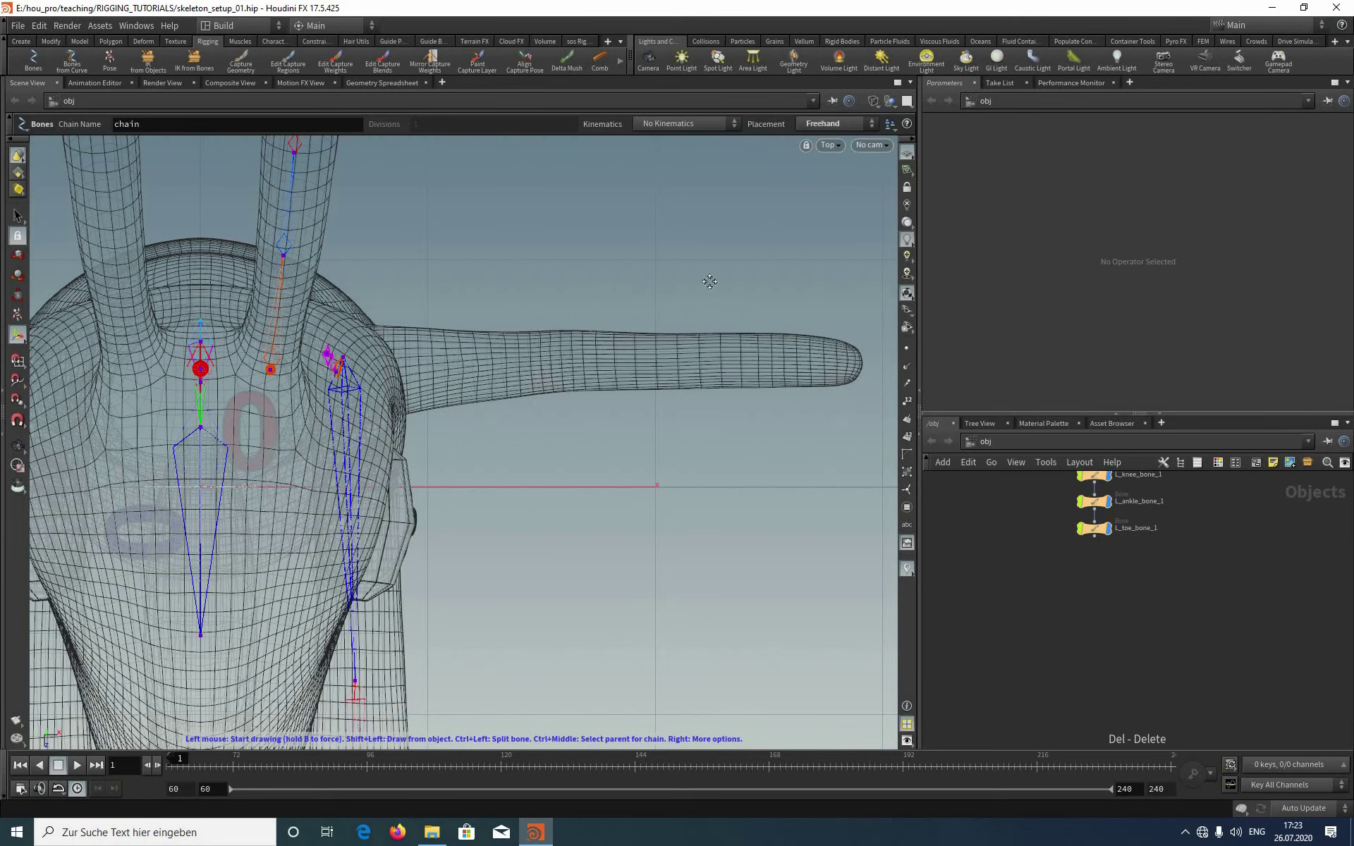
middle_click_drag(726, 281, 684, 280)
mouse_move(688, 281)
right_mouse_down()
mouse_move(744, 338)
mouse_move(689, 283)
right_mouse_up()
middle_click_drag(689, 283, 697, 242)
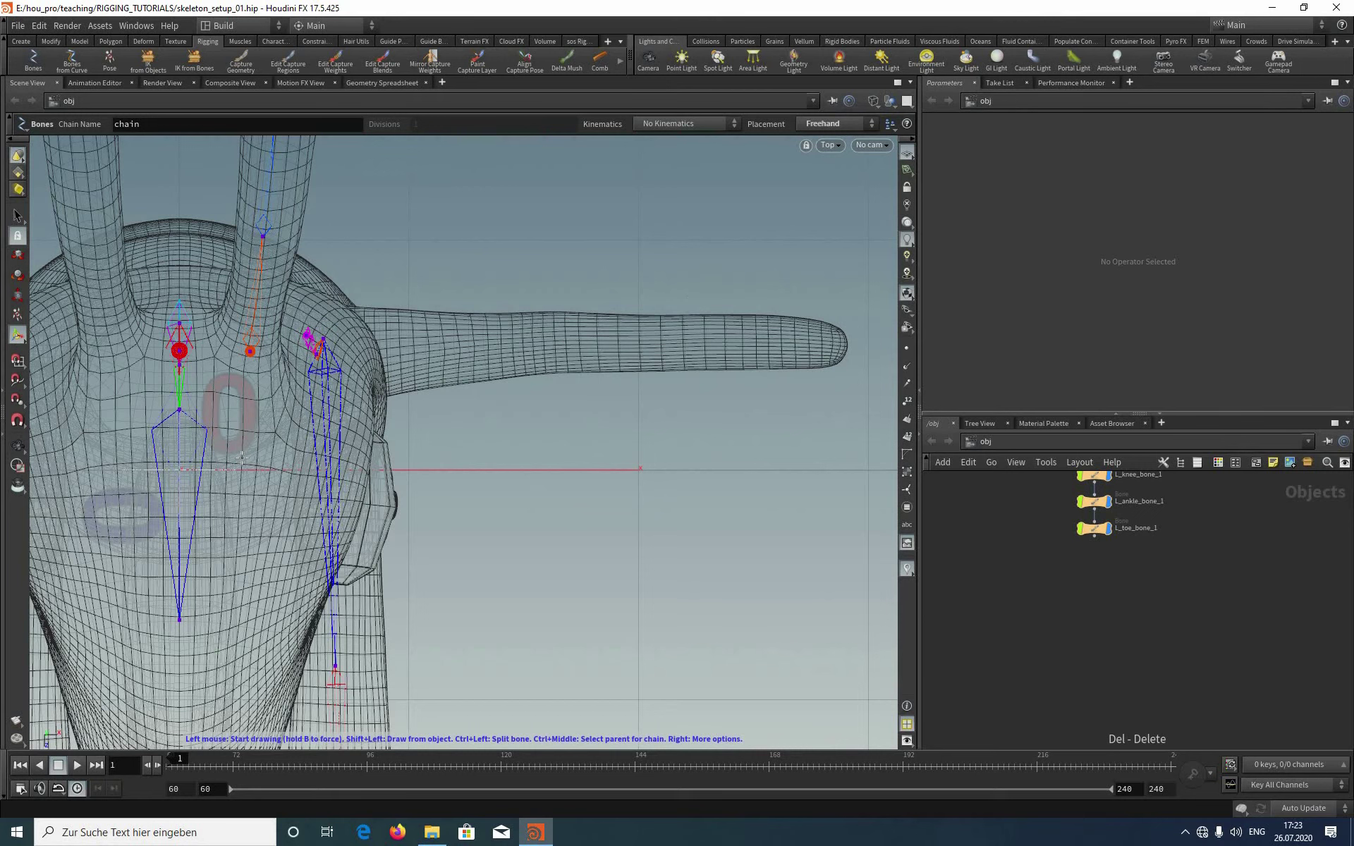
left_click(357, 346)
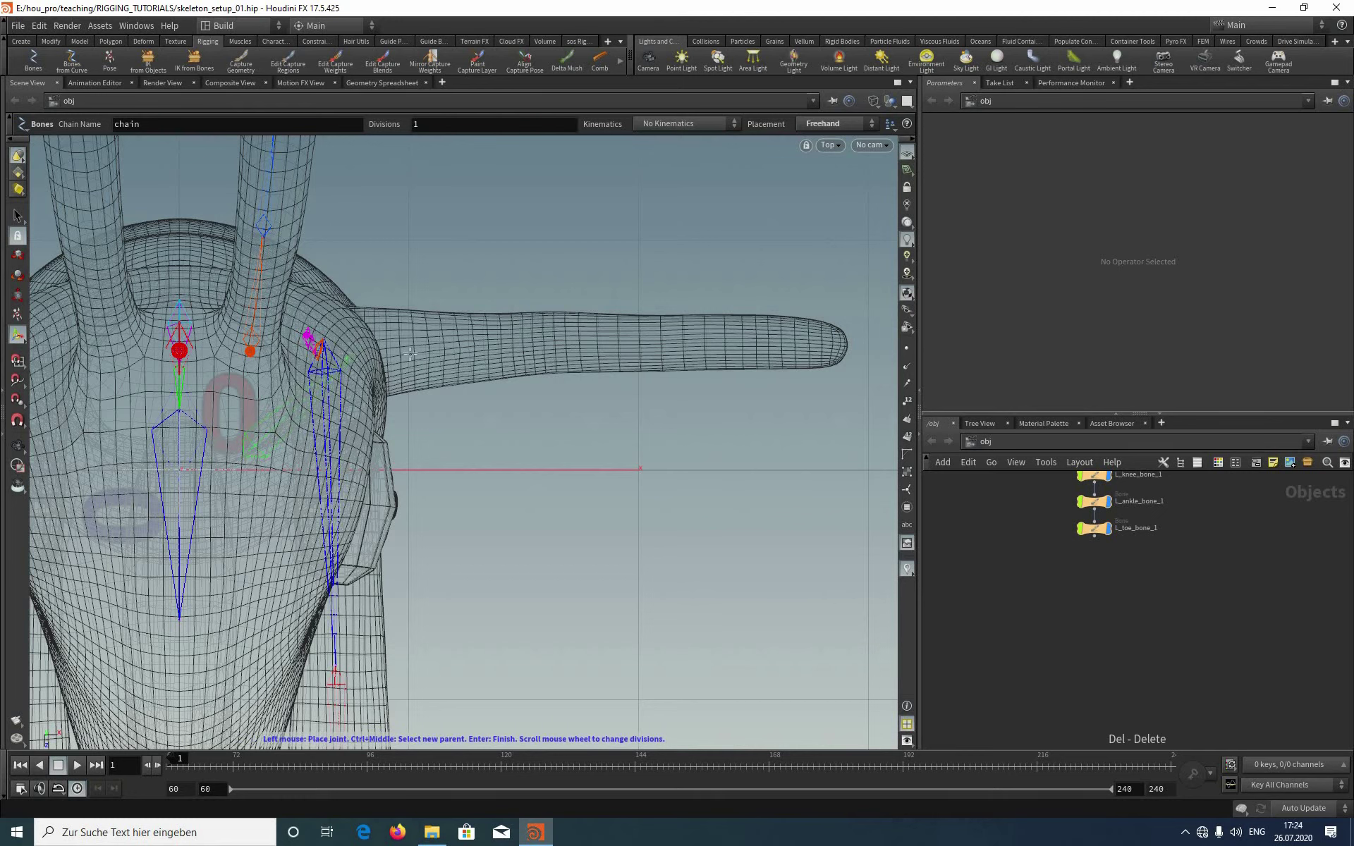
left_click(553, 336)
left_click(747, 338)
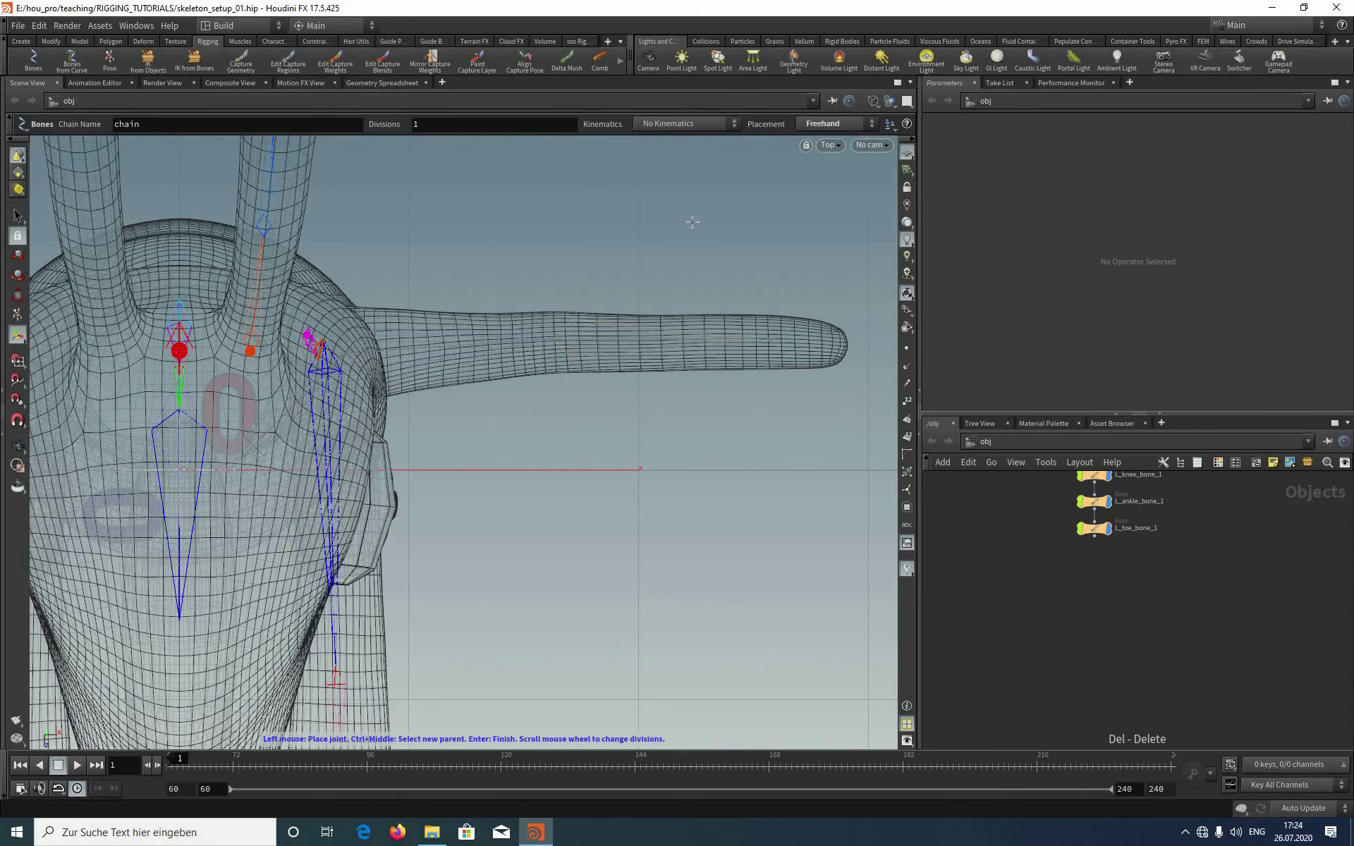
key("Return")
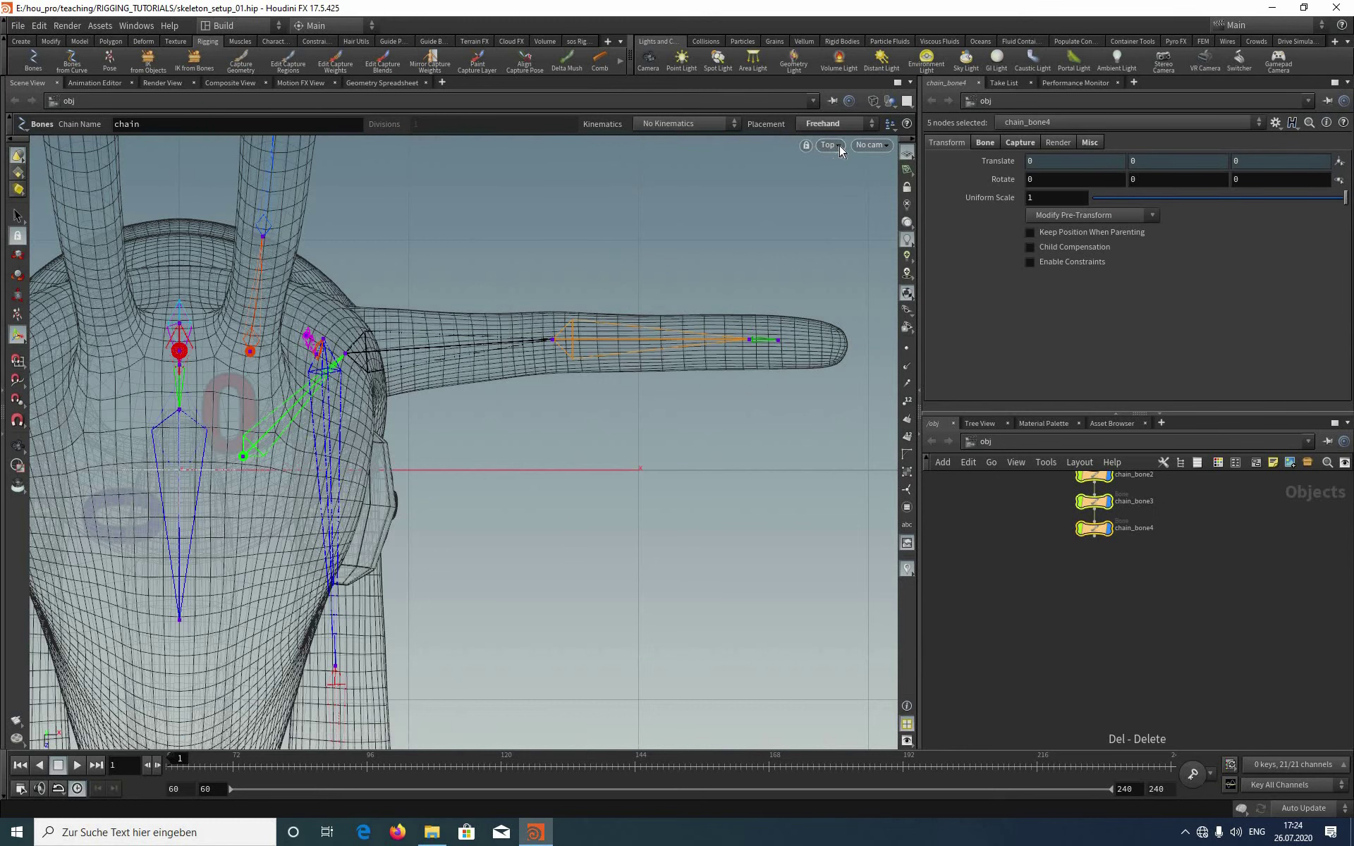
Step: Switch the viewport to the perspective view, framing the new arm chain together with the bunny's body
left_click(839, 146)
mouse_move(862, 174)
left_click(951, 174)
right_click_drag(658, 381, 1145, 562, "alt")
right_click_drag(529, 423, 564, 459)
middle_click_drag(536, 325, 508, 263)
right_click_drag(508, 263, 628, 402)
middle_click_drag(627, 402, 598, 419)
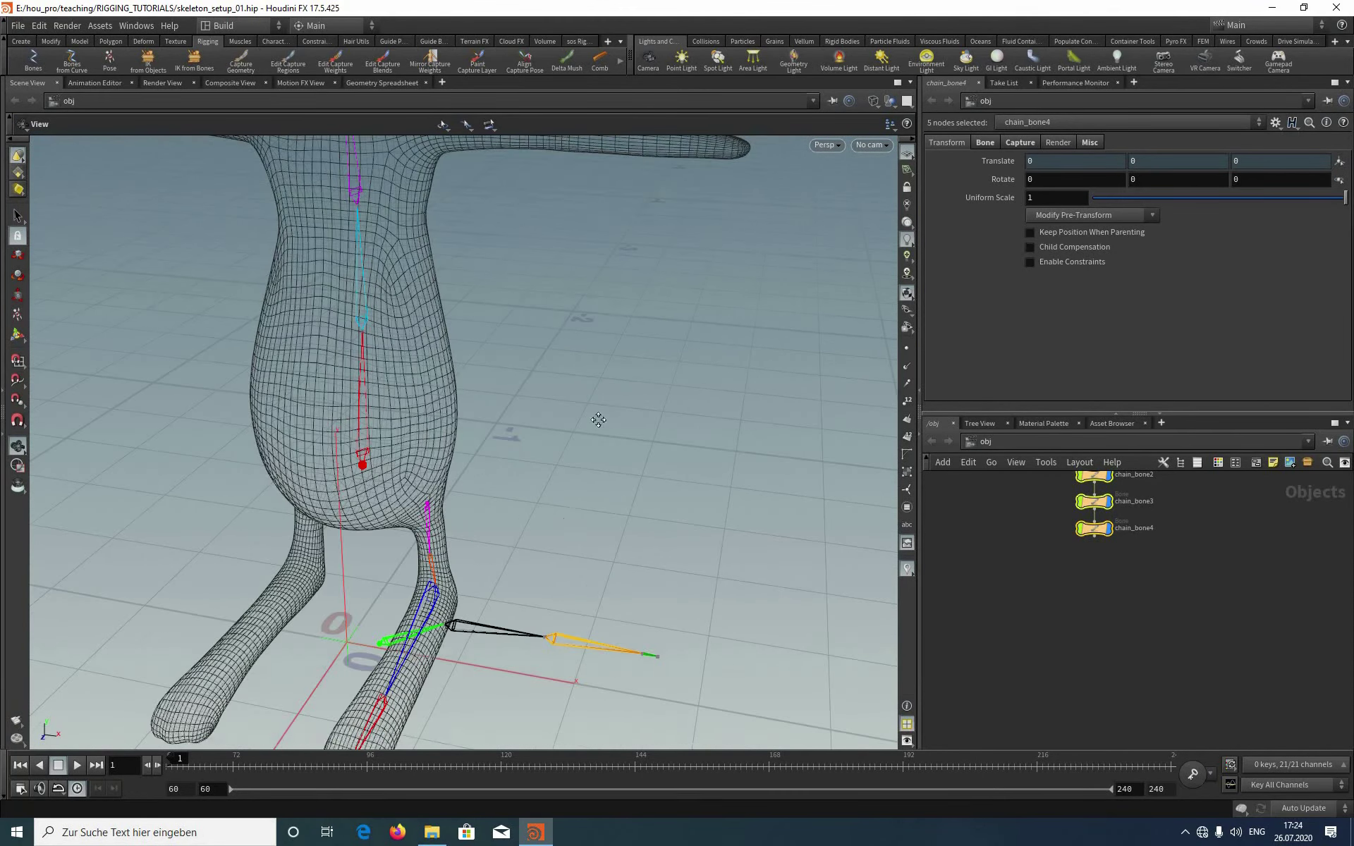
scroll(598, 419, "down", 10)
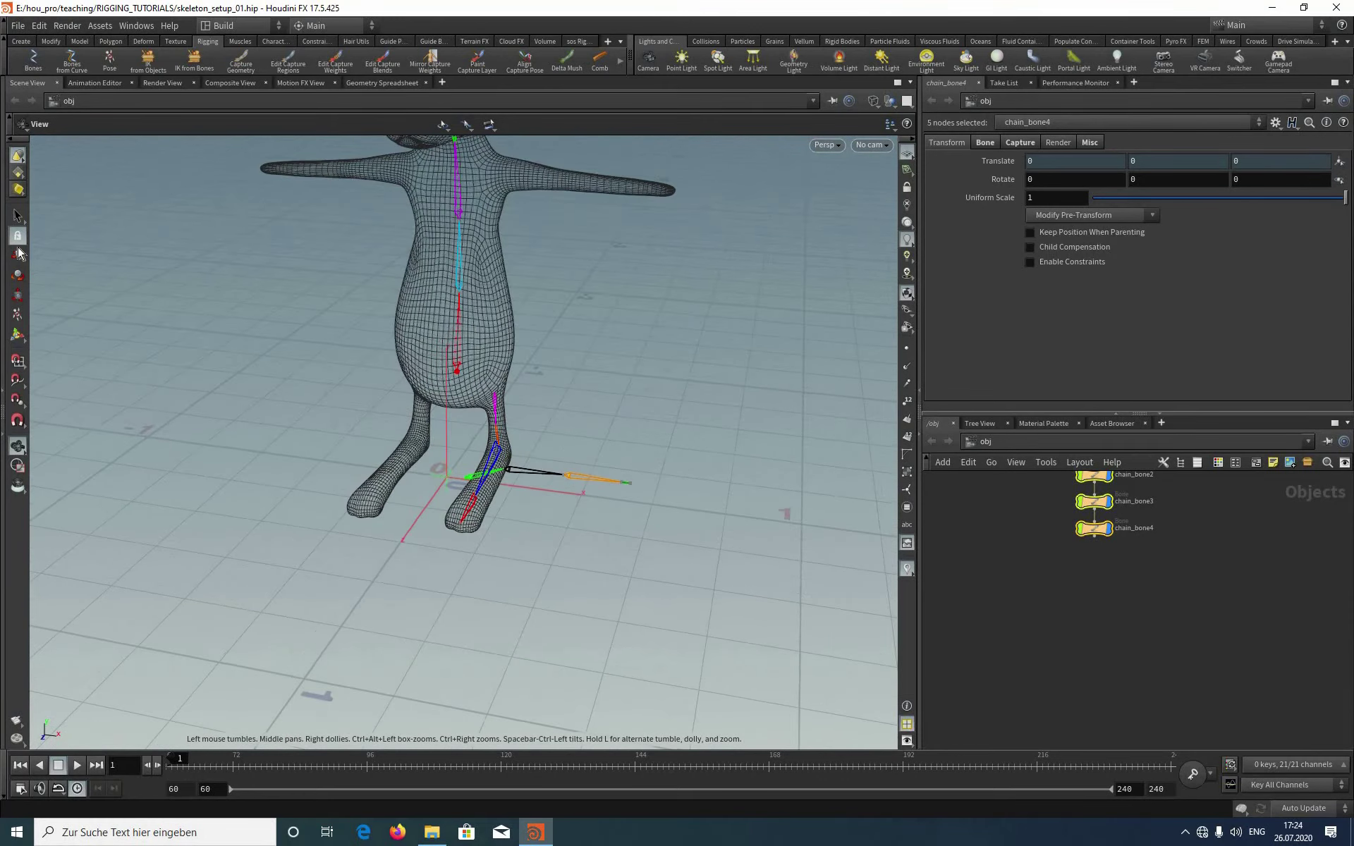
middle_click_drag(511, 416, 506, 455)
Step: Raise chain_root1 to about 0.853 in Y so the arm chain sits at the height of the left arm
key("Return")
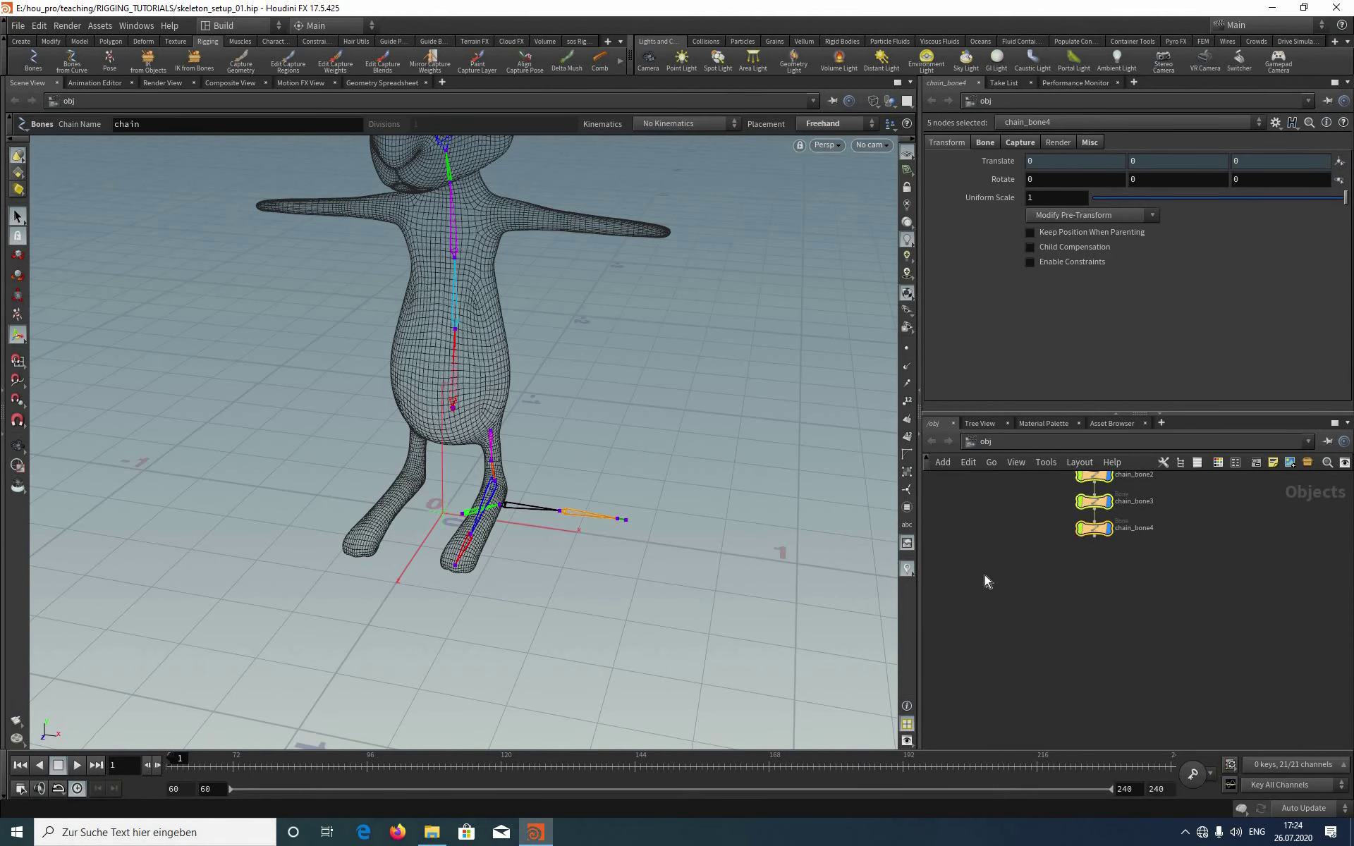
key("s")
right_click_drag(477, 505, 1107, 576, "alt")
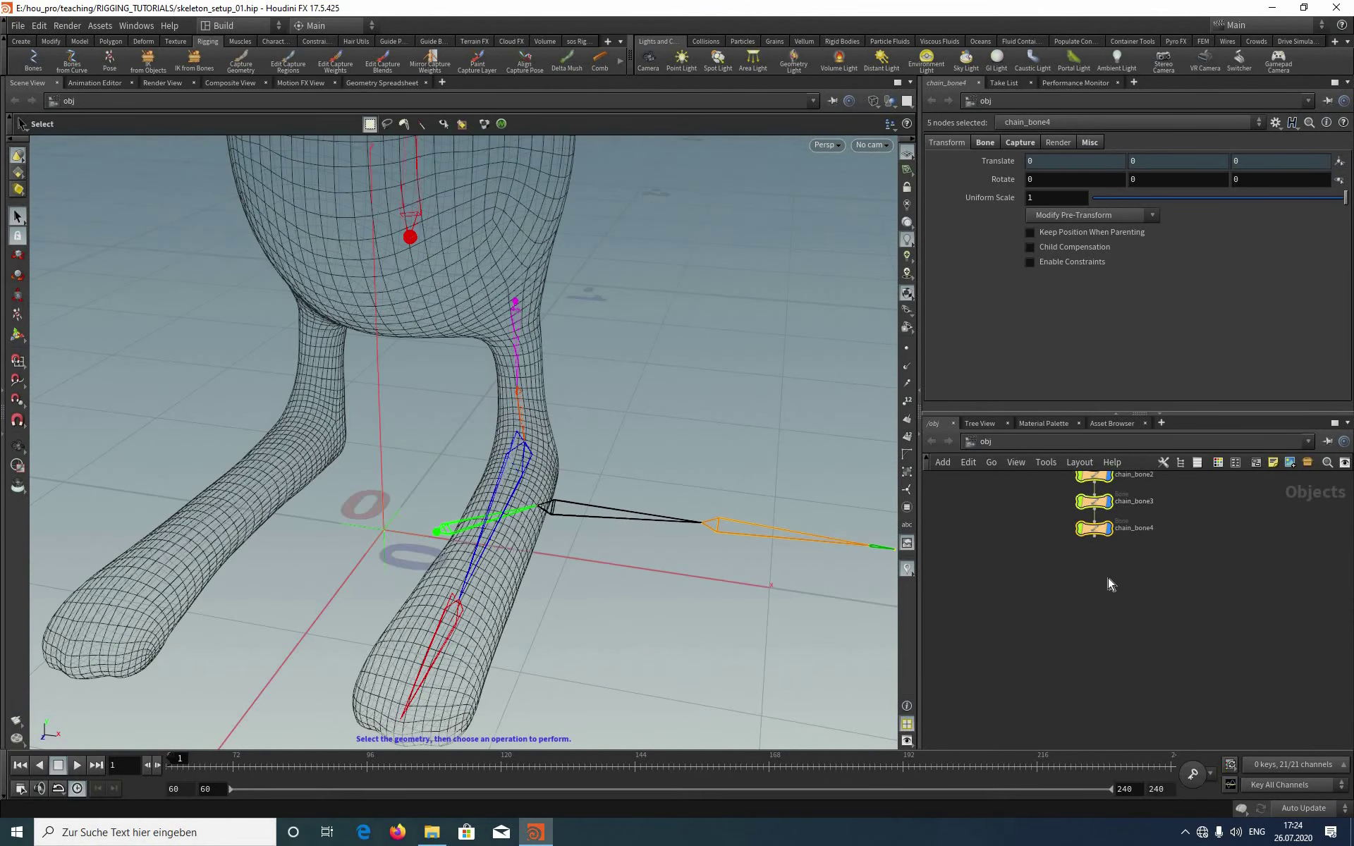
left_click(1107, 578)
right_click_drag(698, 326, 602, 366, "alt")
key("Return")
middle_click_drag(548, 497, 519, 554, "alt")
left_click_drag(519, 549, 536, 127, "alt")
left_click_drag(512, 536, 512, 145)
middle_click_drag(512, 145, 472, 332, "alt")
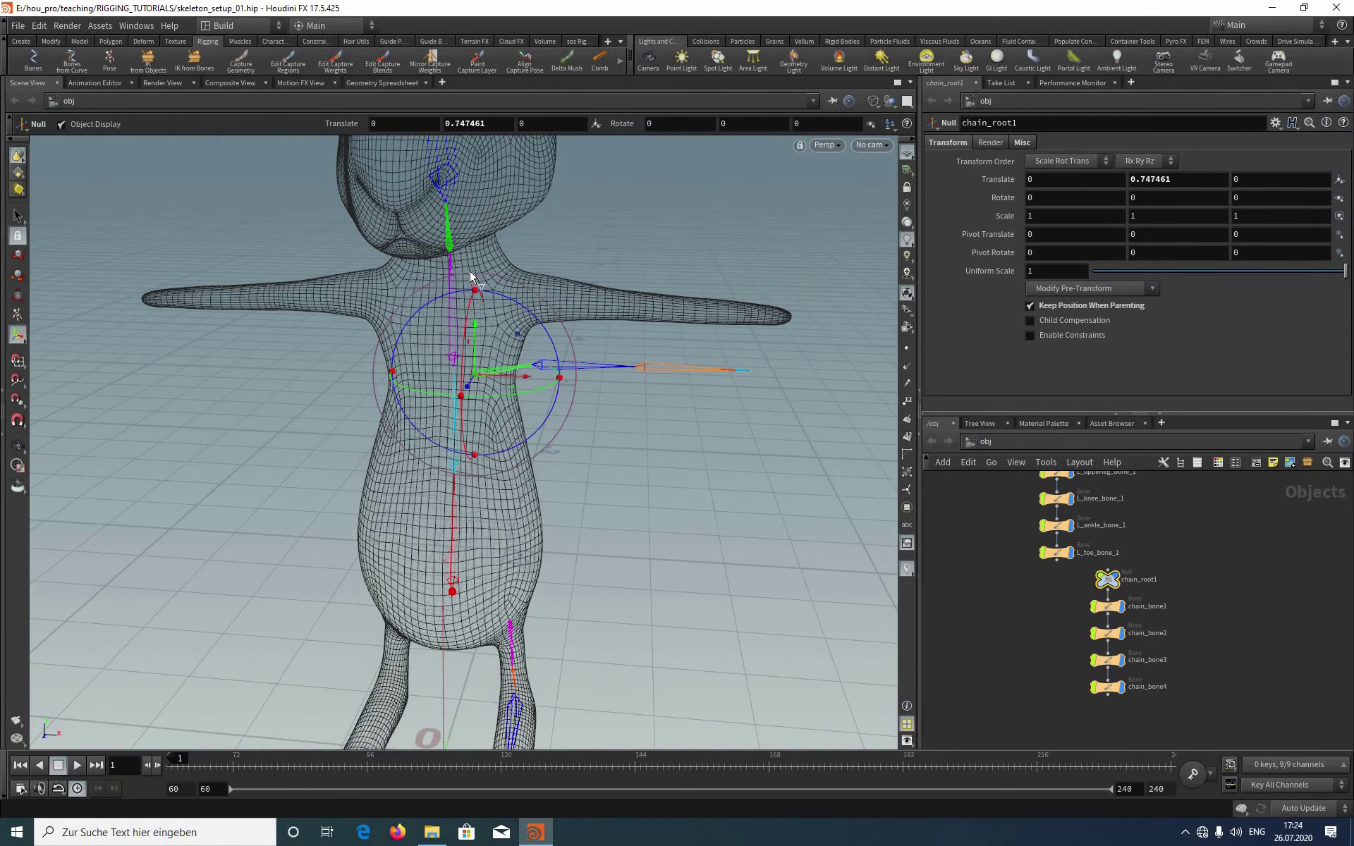
middle_click_drag(839, 154, 831, 144)
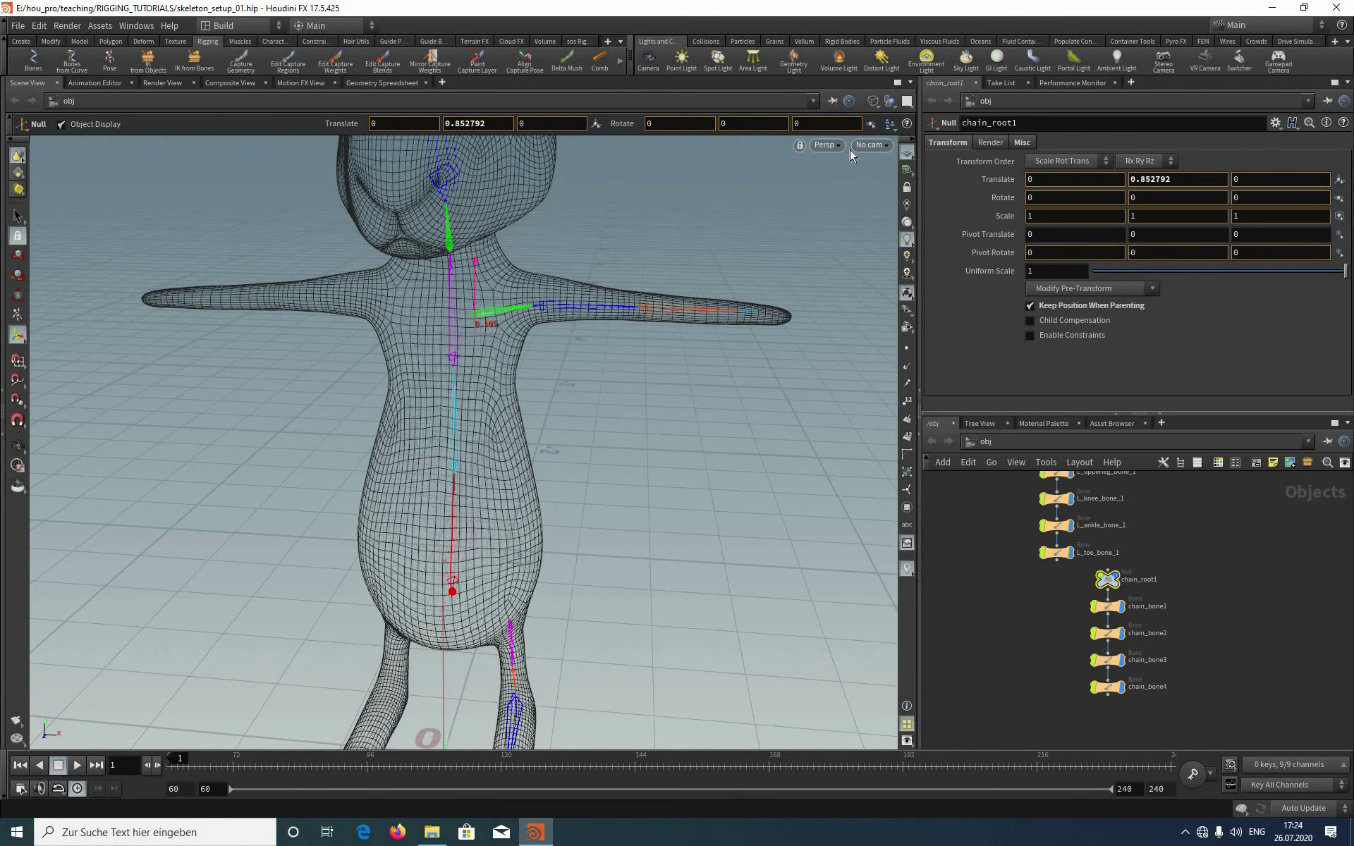
Step: Switch the viewport to the front view
left_click(826, 145)
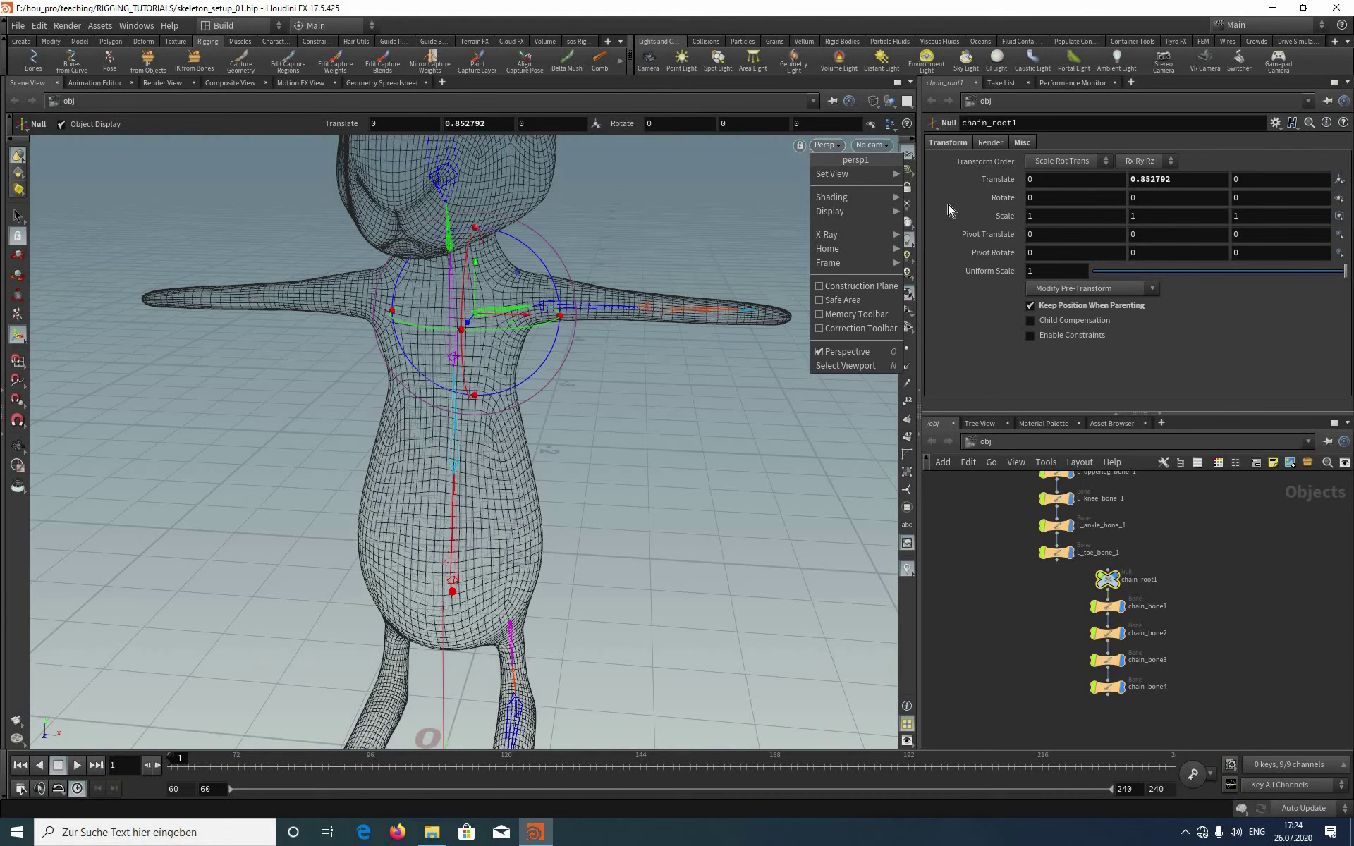
mouse_move(839, 174)
left_click(934, 202)
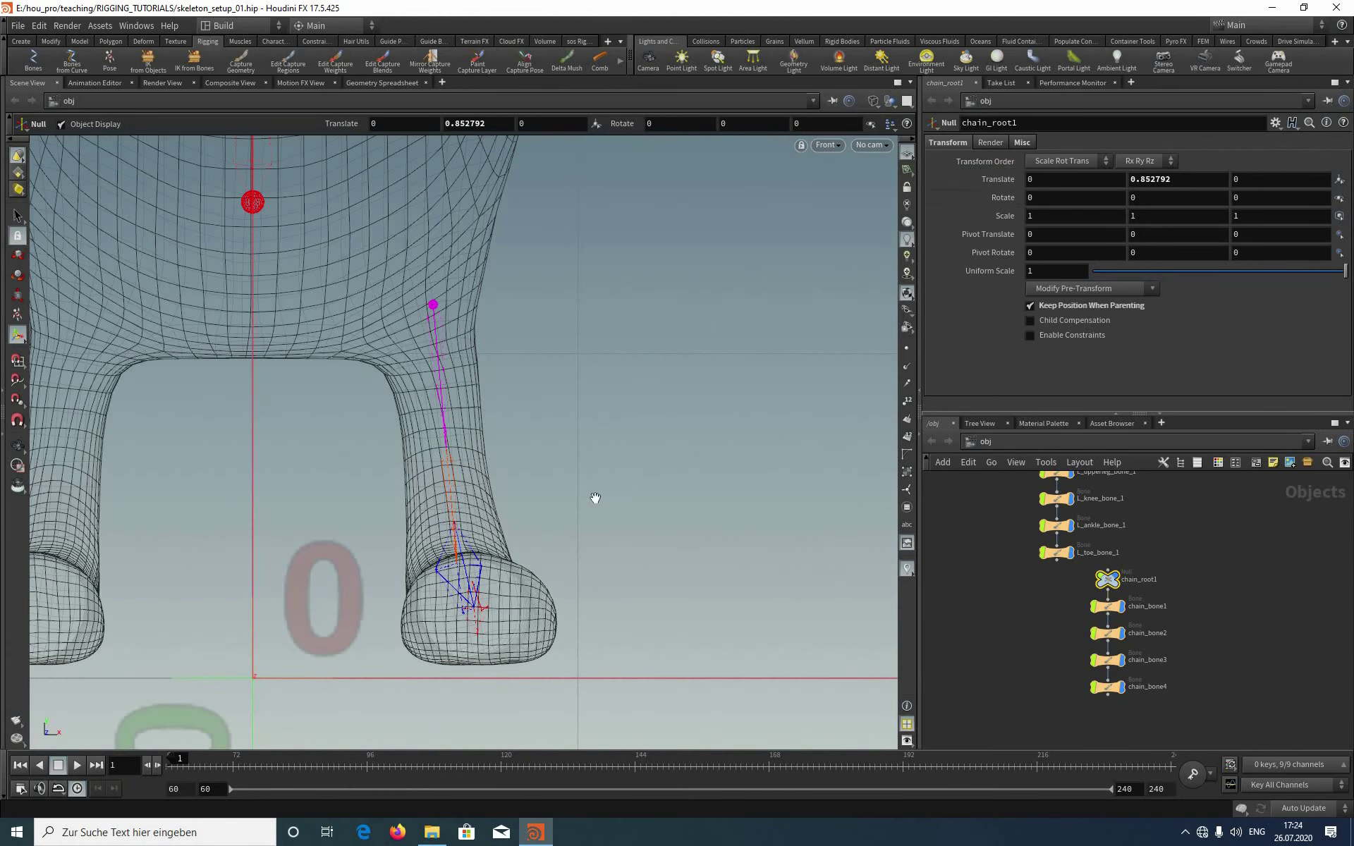
Step: Raise chain_root1 to about 0.875 in Y
middle_click_drag(621, 141, 718, 465, "alt")
right_click_drag(635, 423, 526, 481, "alt")
middle_click_drag(451, 155, 389, 490, "alt")
middle_click_drag(383, 239, 147, 357, "alt")
scroll(233, 330, "up", 2)
middle_click_drag(232, 331, 328, 338, "alt")
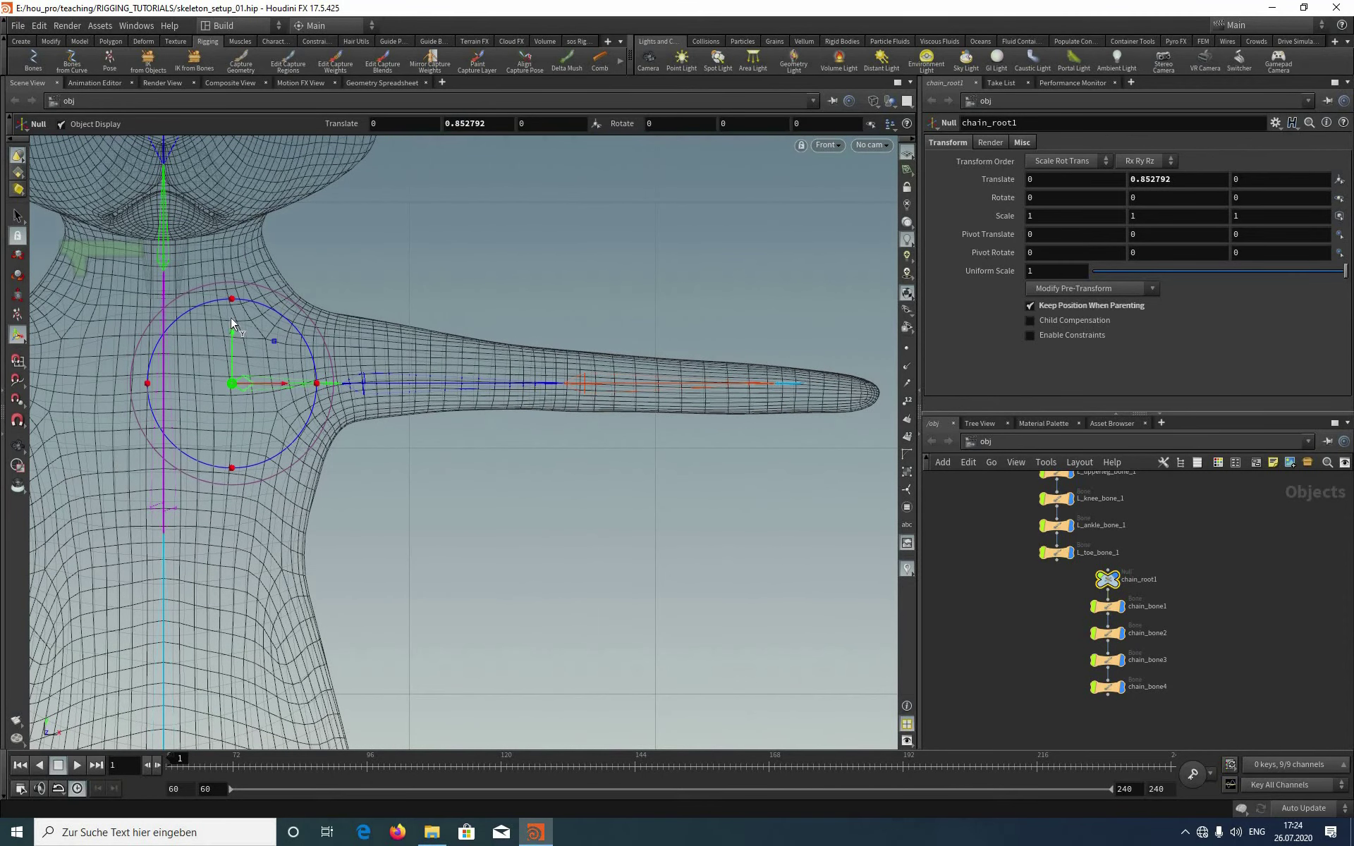
left_click_drag(230, 319, 225, 303)
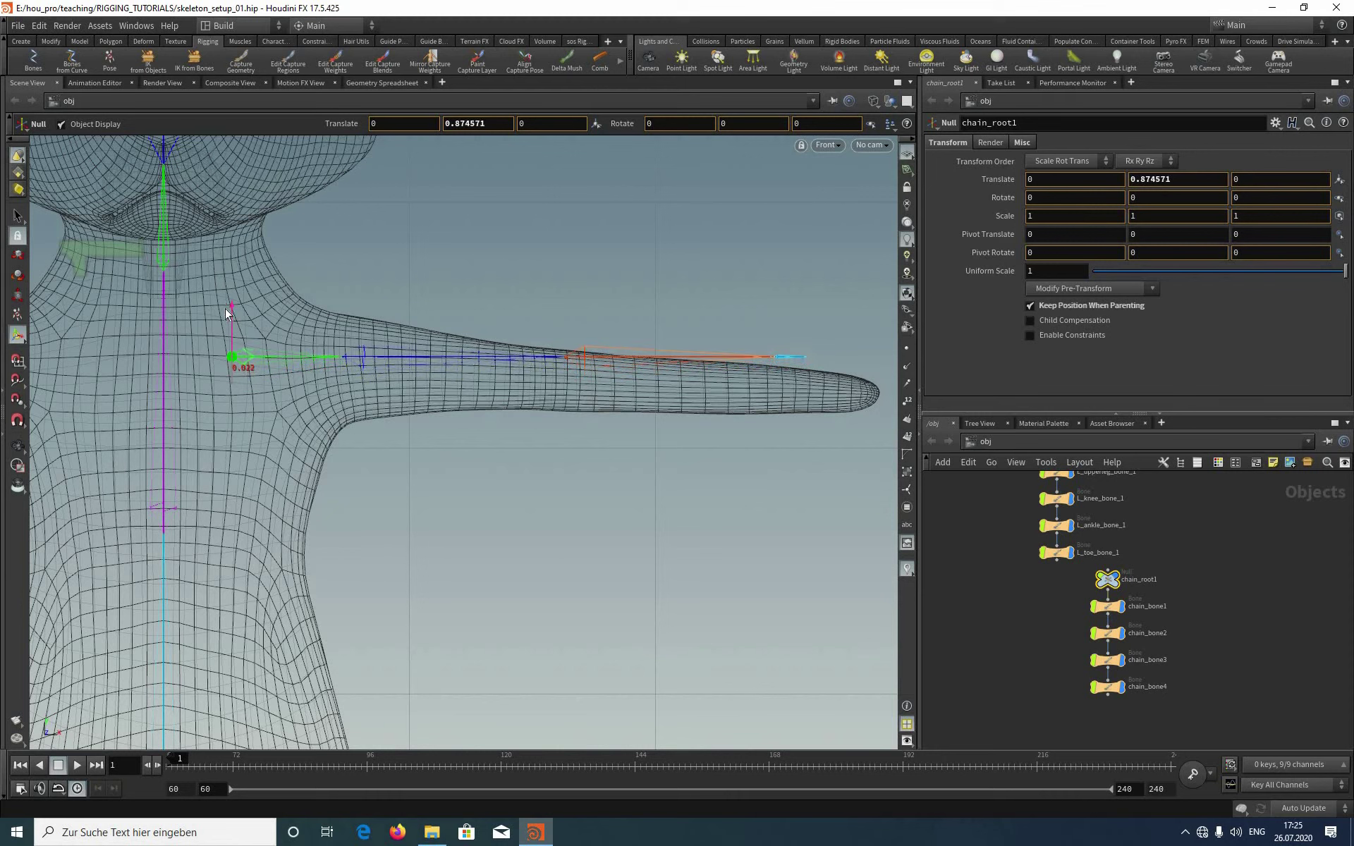
Step: Rotate chain_root1 to about -3.06 degrees in Z so the chain follows the arm's slope, checking the fit in shaded display
key("r")
key("e")
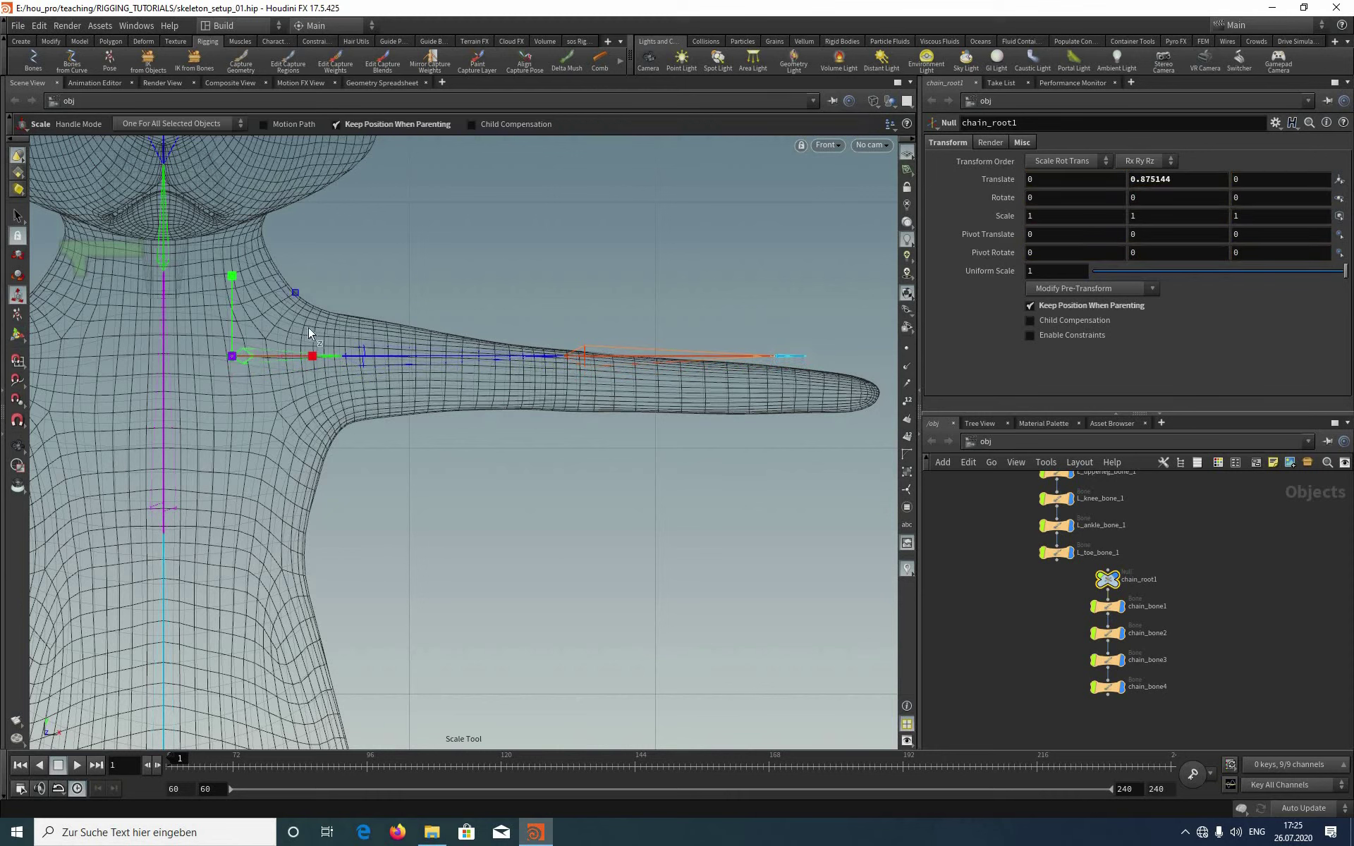
key("r")
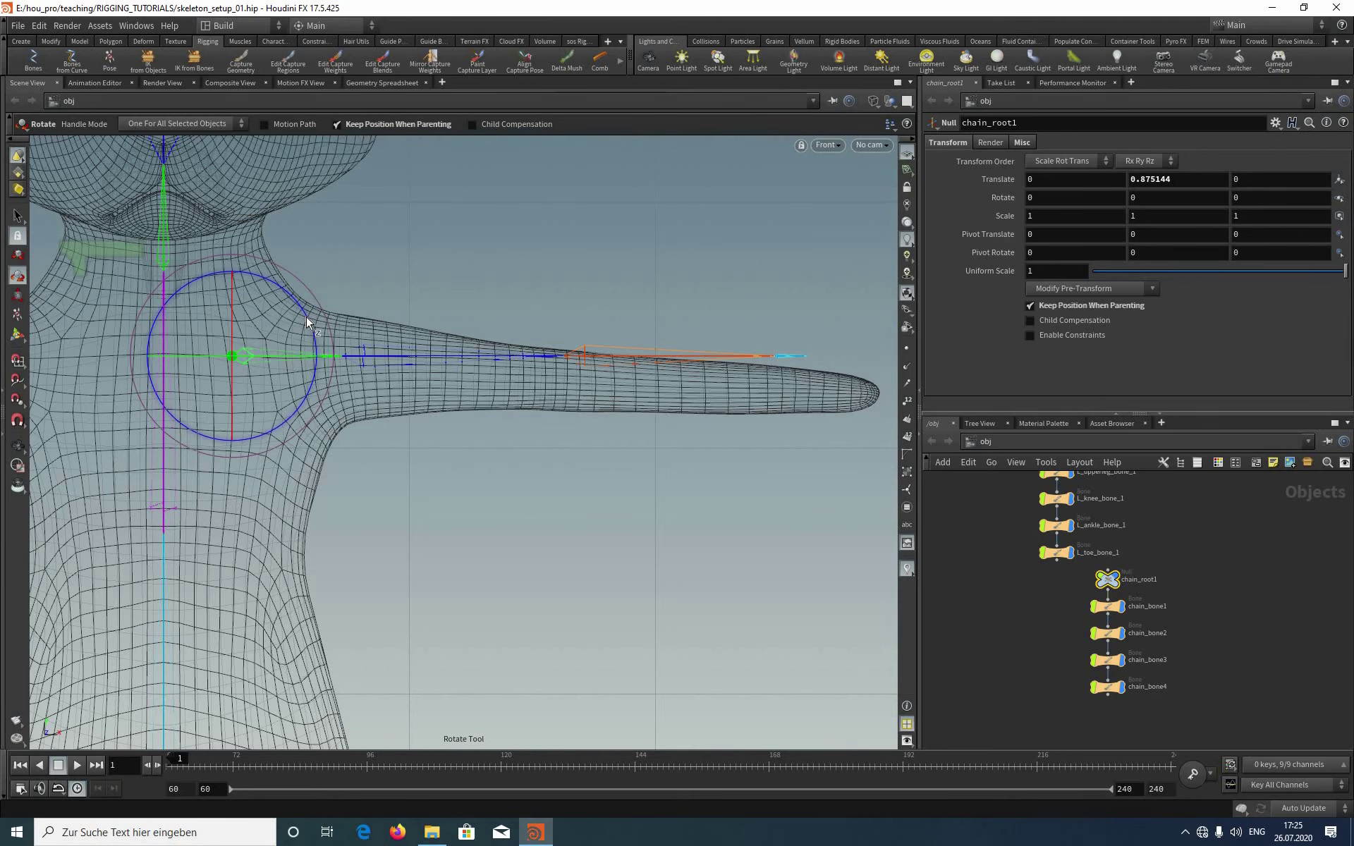
left_click_drag(306, 316, 263, 342)
key("w")
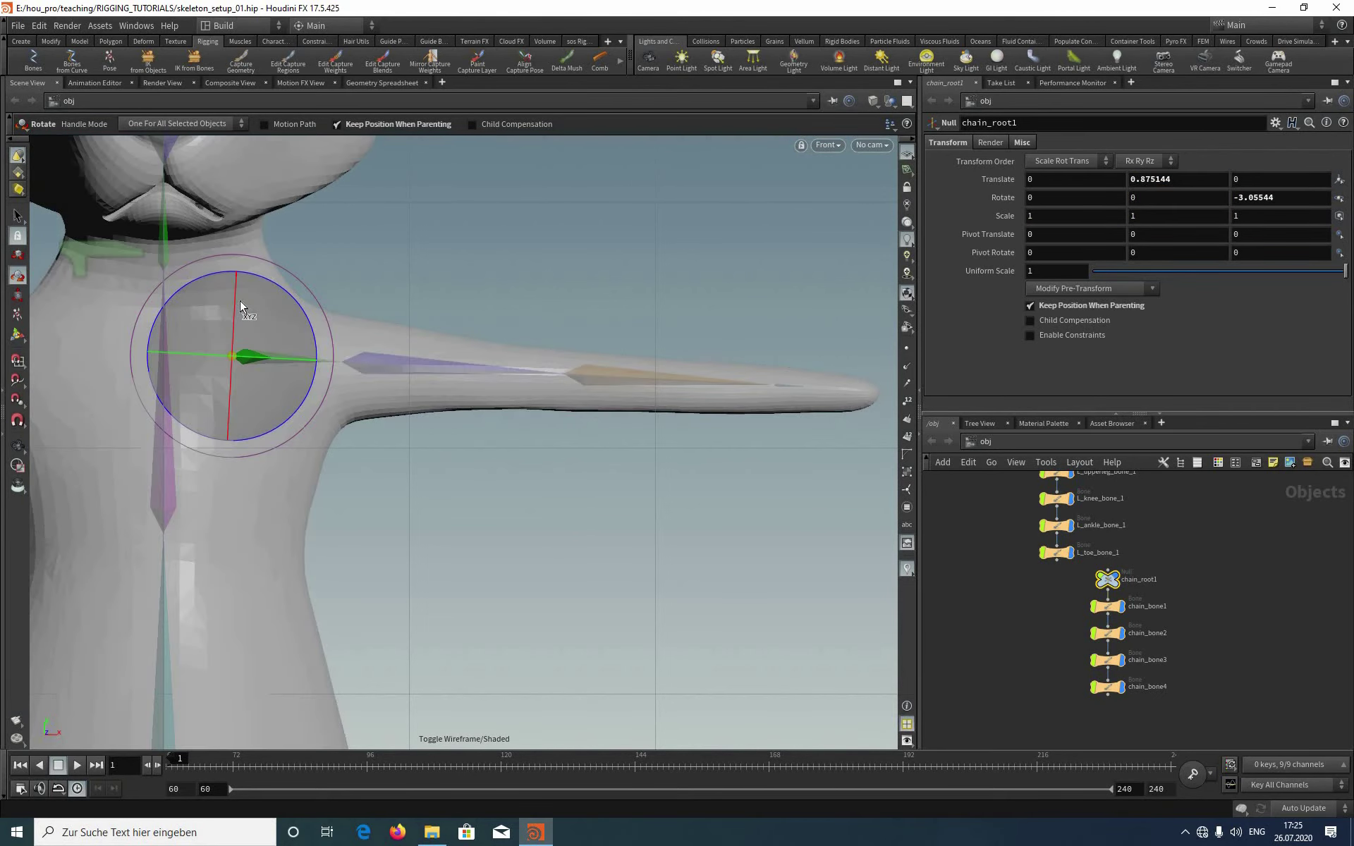
key("w")
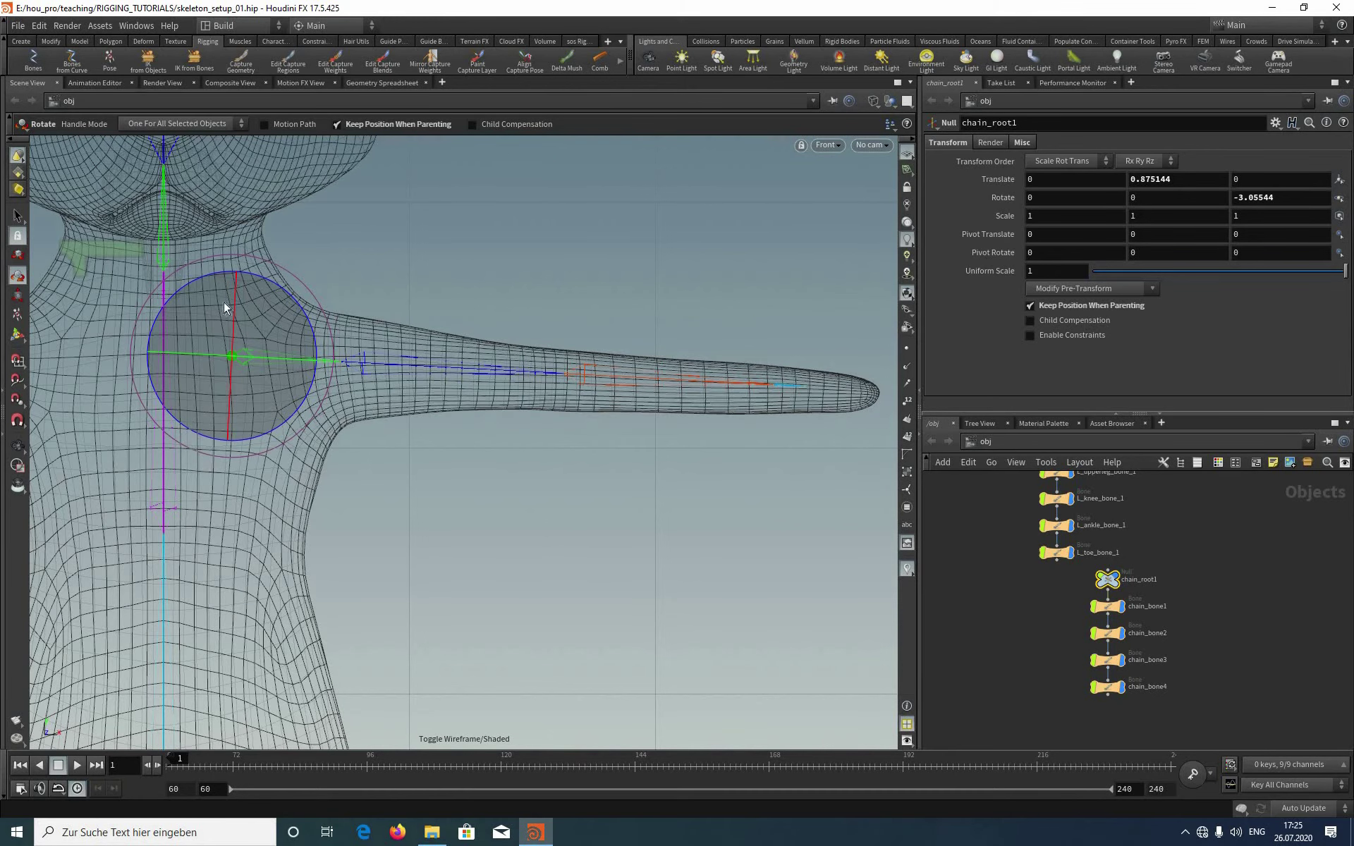
Step: Lower chain_root1 to about 0.871 in Y with the Pose tool
key("Return")
key("ctrl+r")
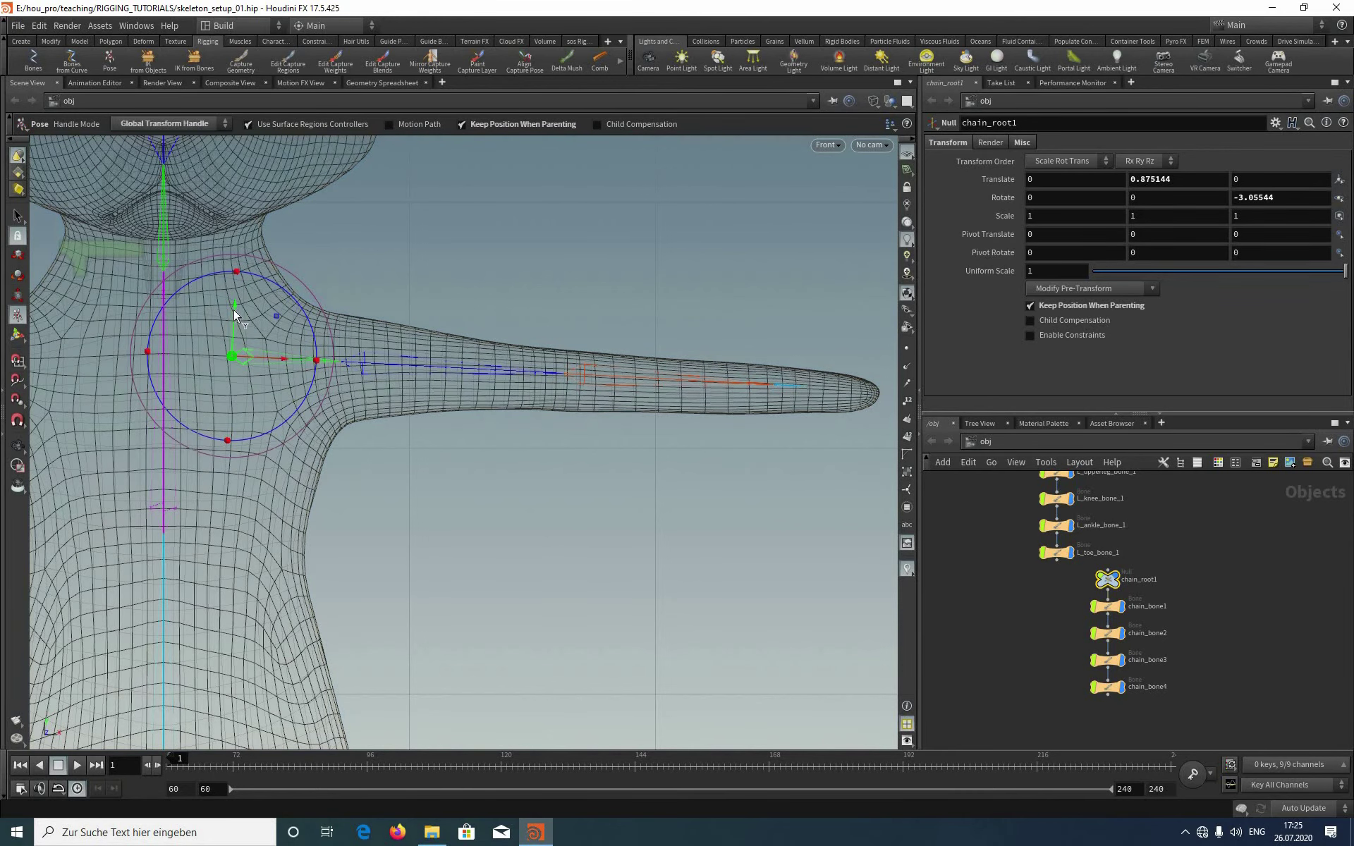
left_click_drag(235, 311, 234, 311)
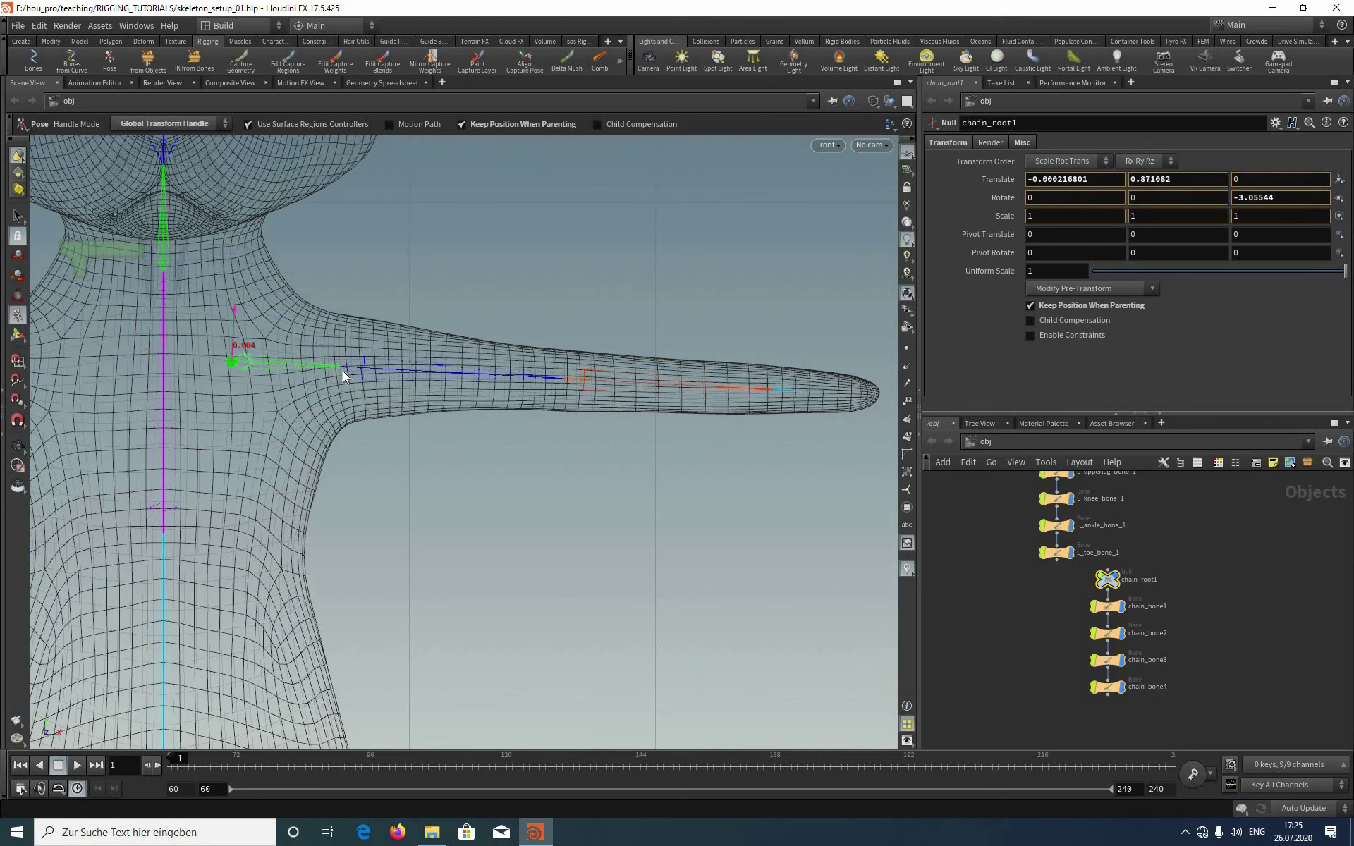
Step: With the Bones tool, shift the shoulder joint between the first two arm bones about 0.03 towards the chest
left_click(35, 69)
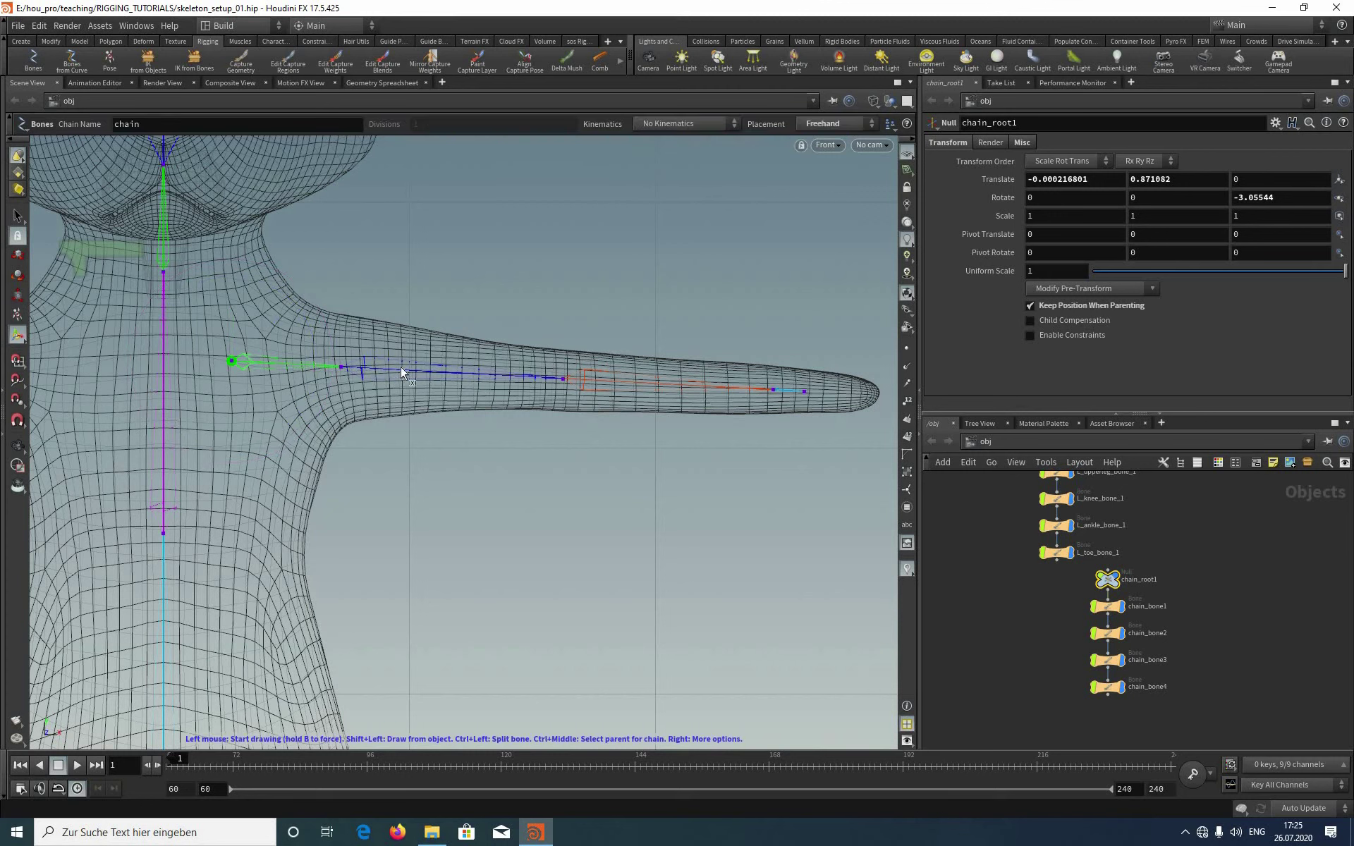
left_click(418, 366)
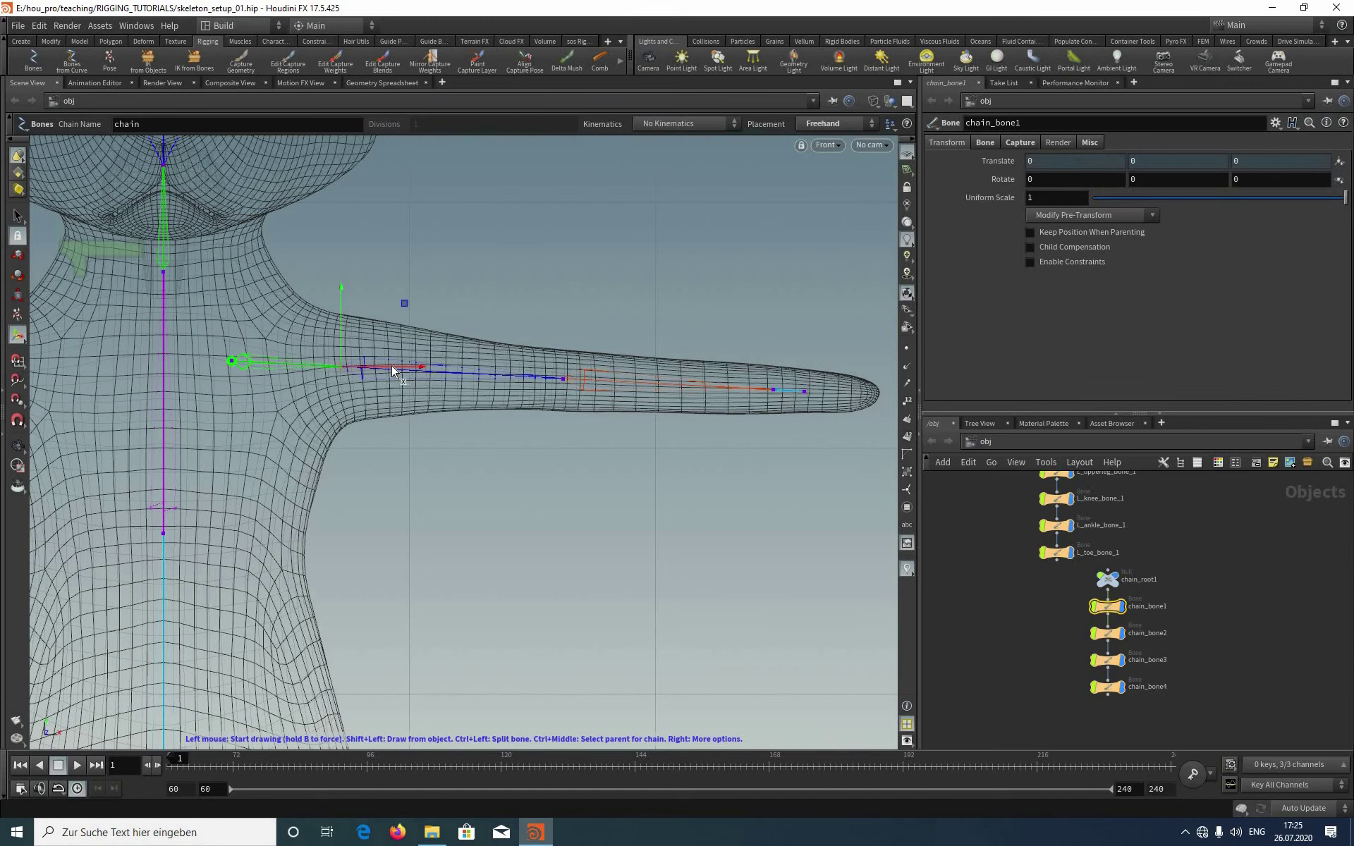
left_click_drag(392, 366, 372, 366)
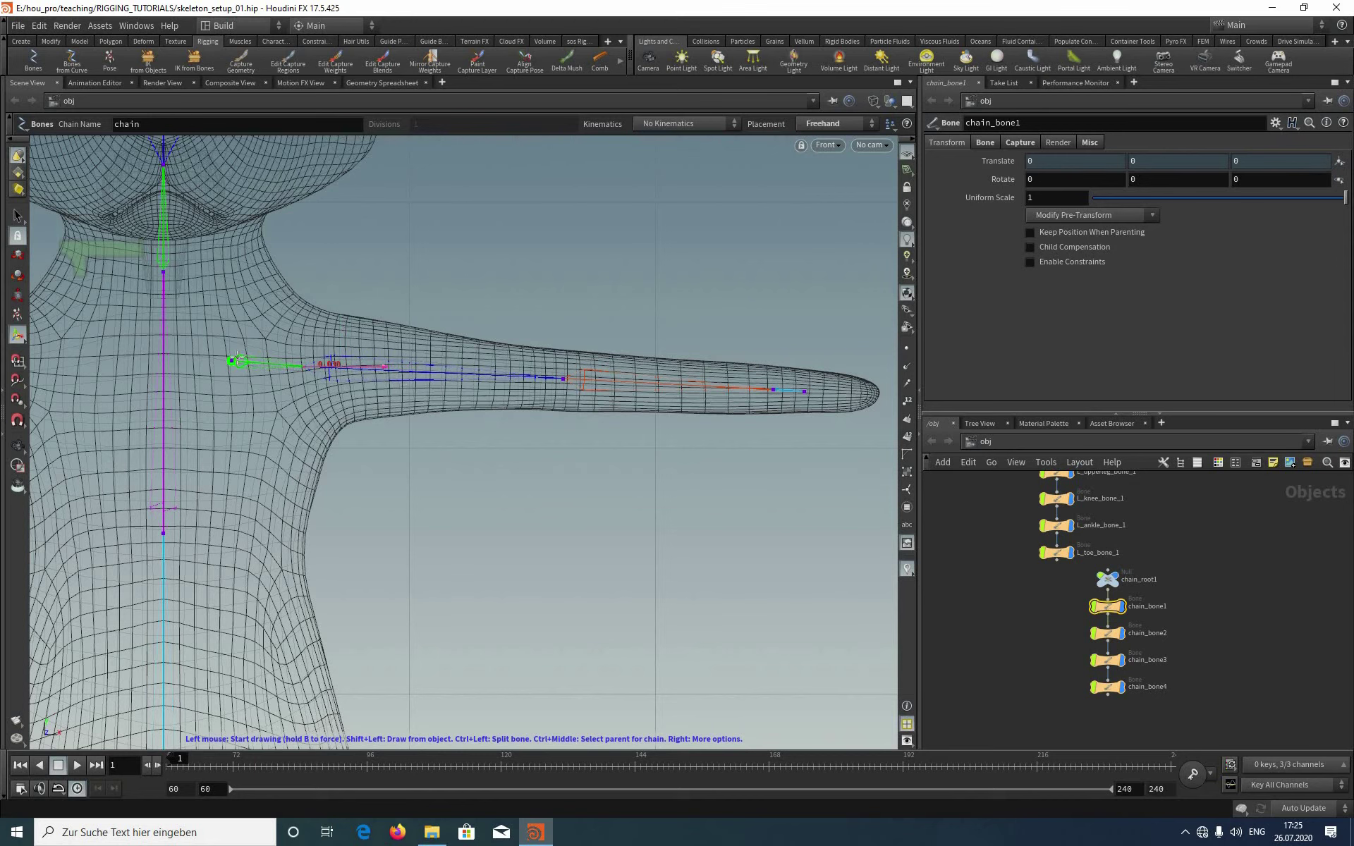
Step: Move the arm chain's root joint slightly down and inward, closer to the spine
left_click(231, 361)
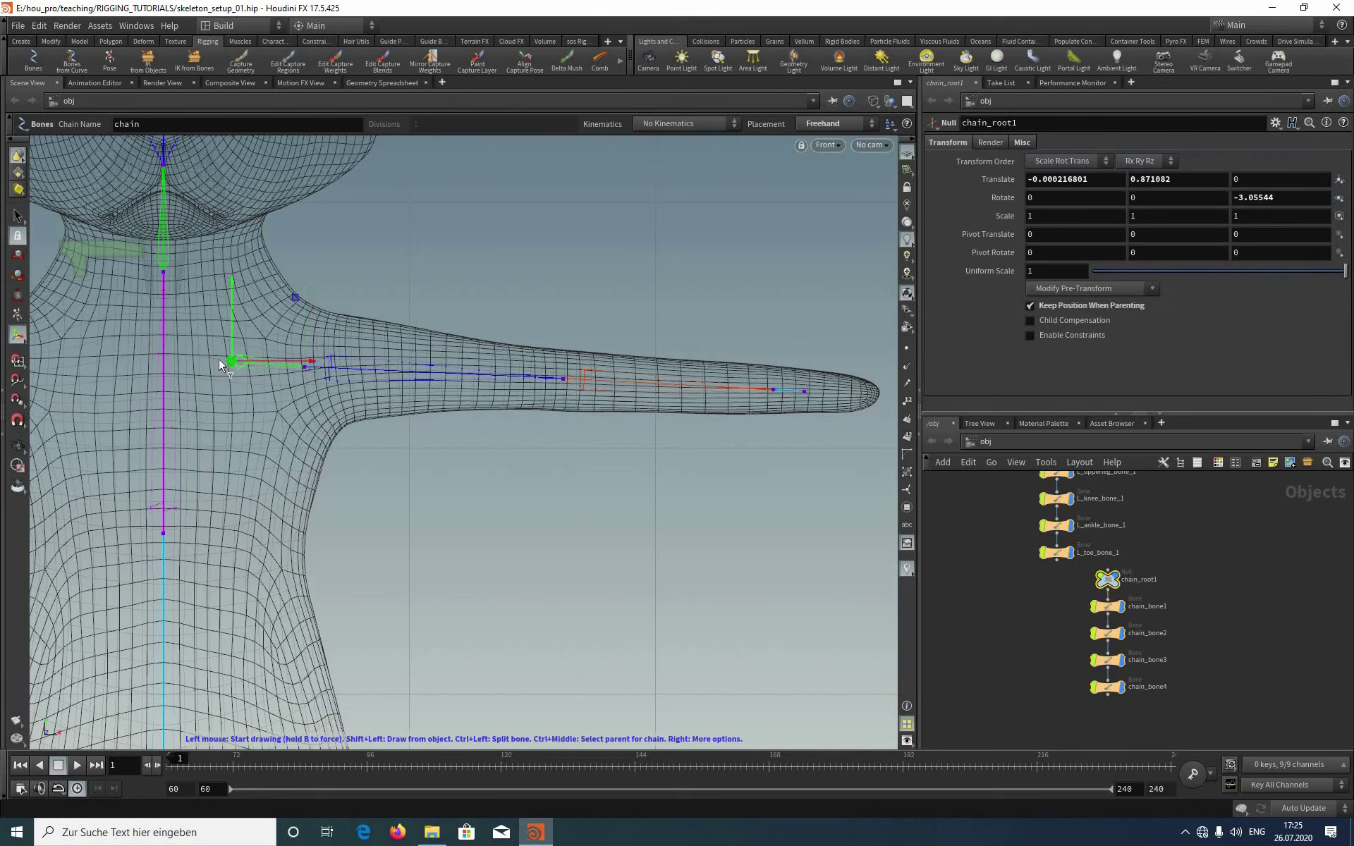
left_click_drag(232, 317, 234, 349)
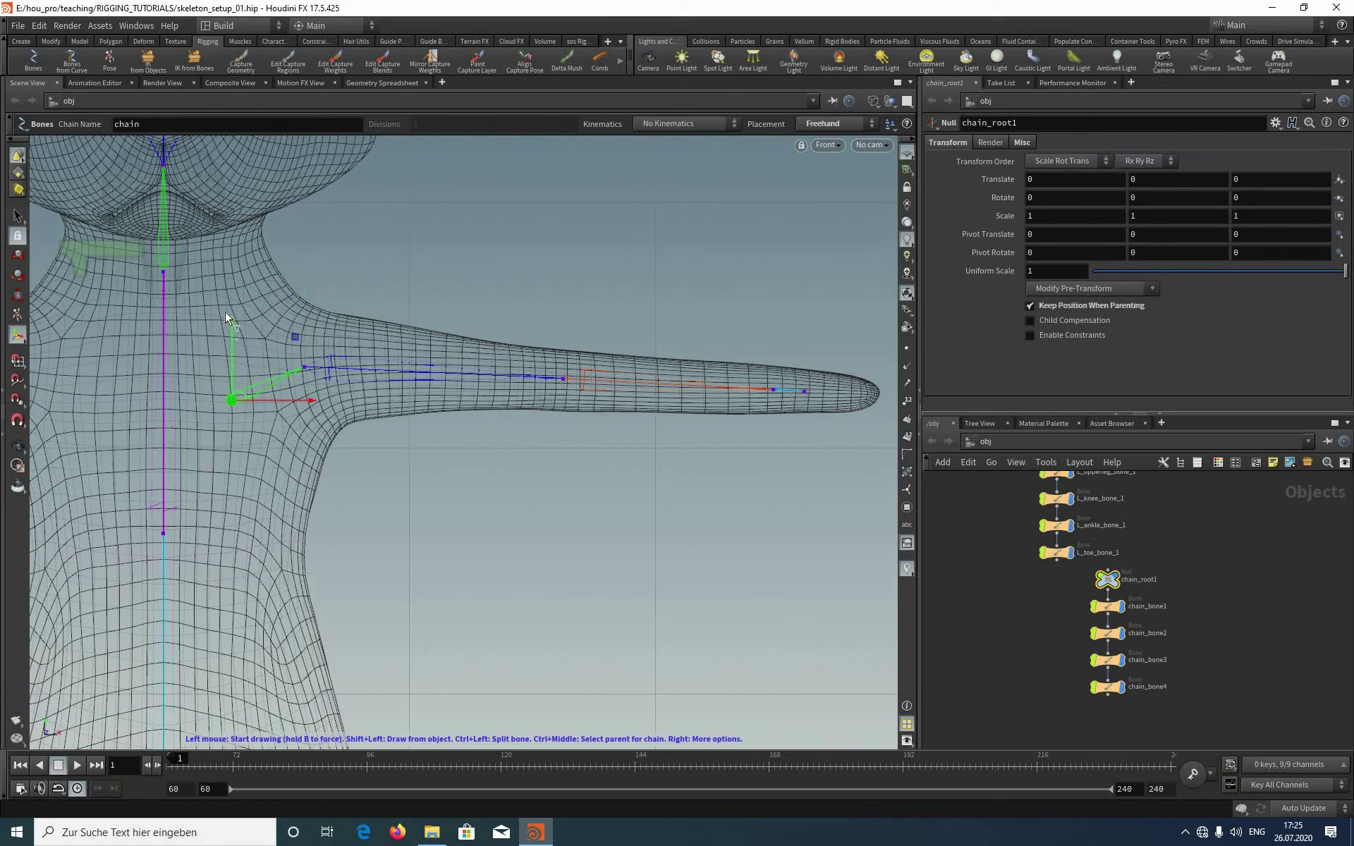
left_click_drag(226, 303, 226, 382)
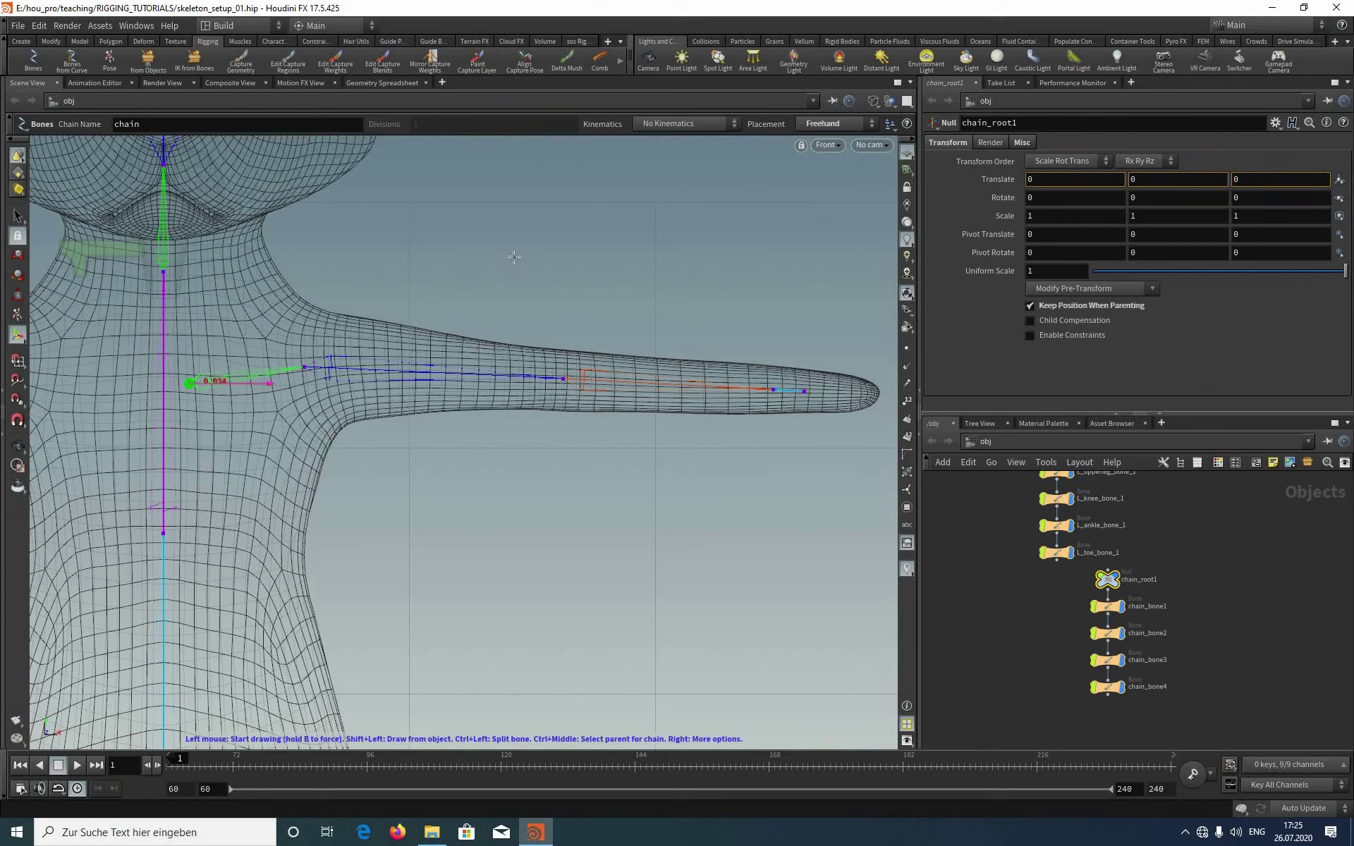
Step: Switch the viewport to the perspective view with shaded display, viewing the arm chain's root from the side of the chest
left_click(828, 146)
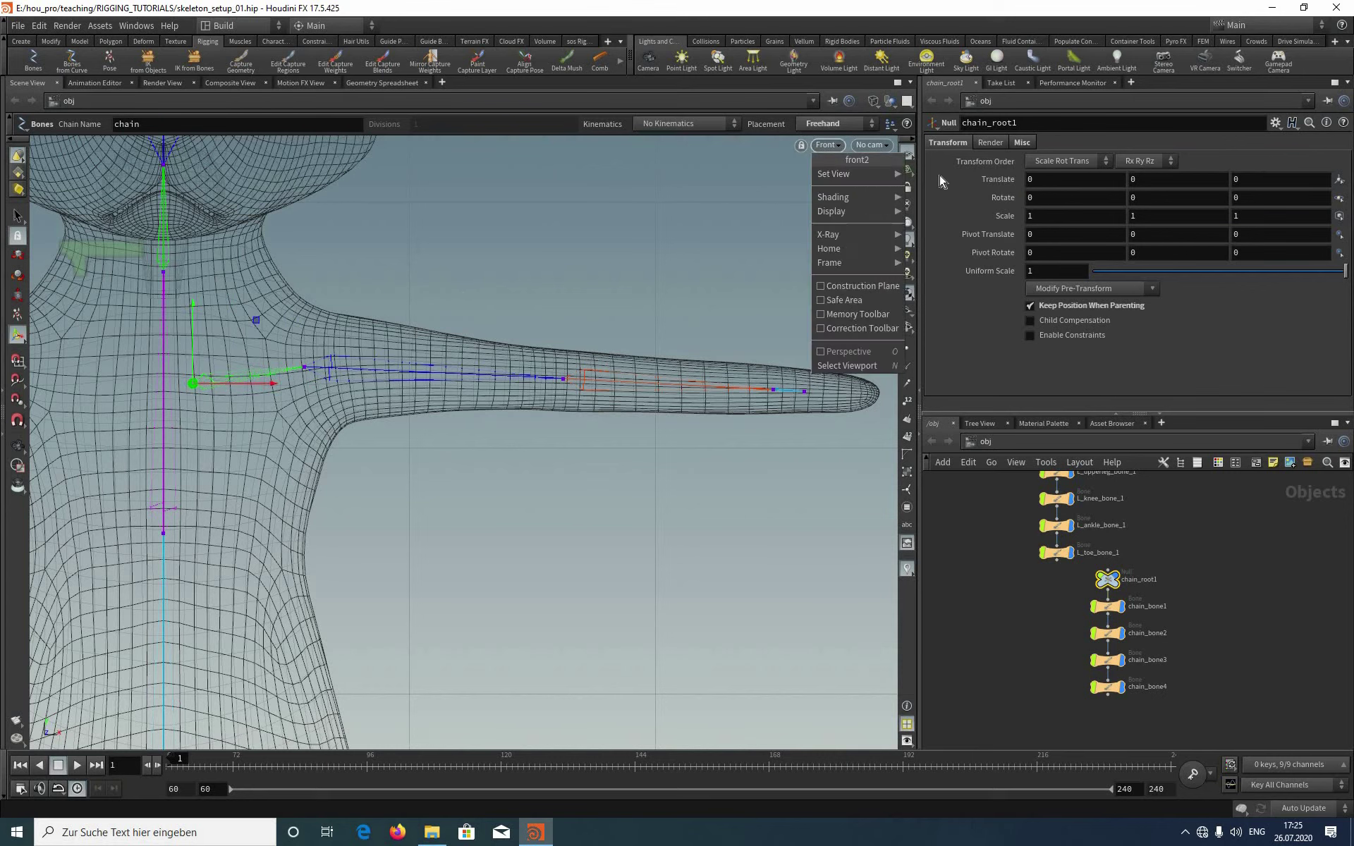
mouse_move(857, 173)
left_click(945, 174)
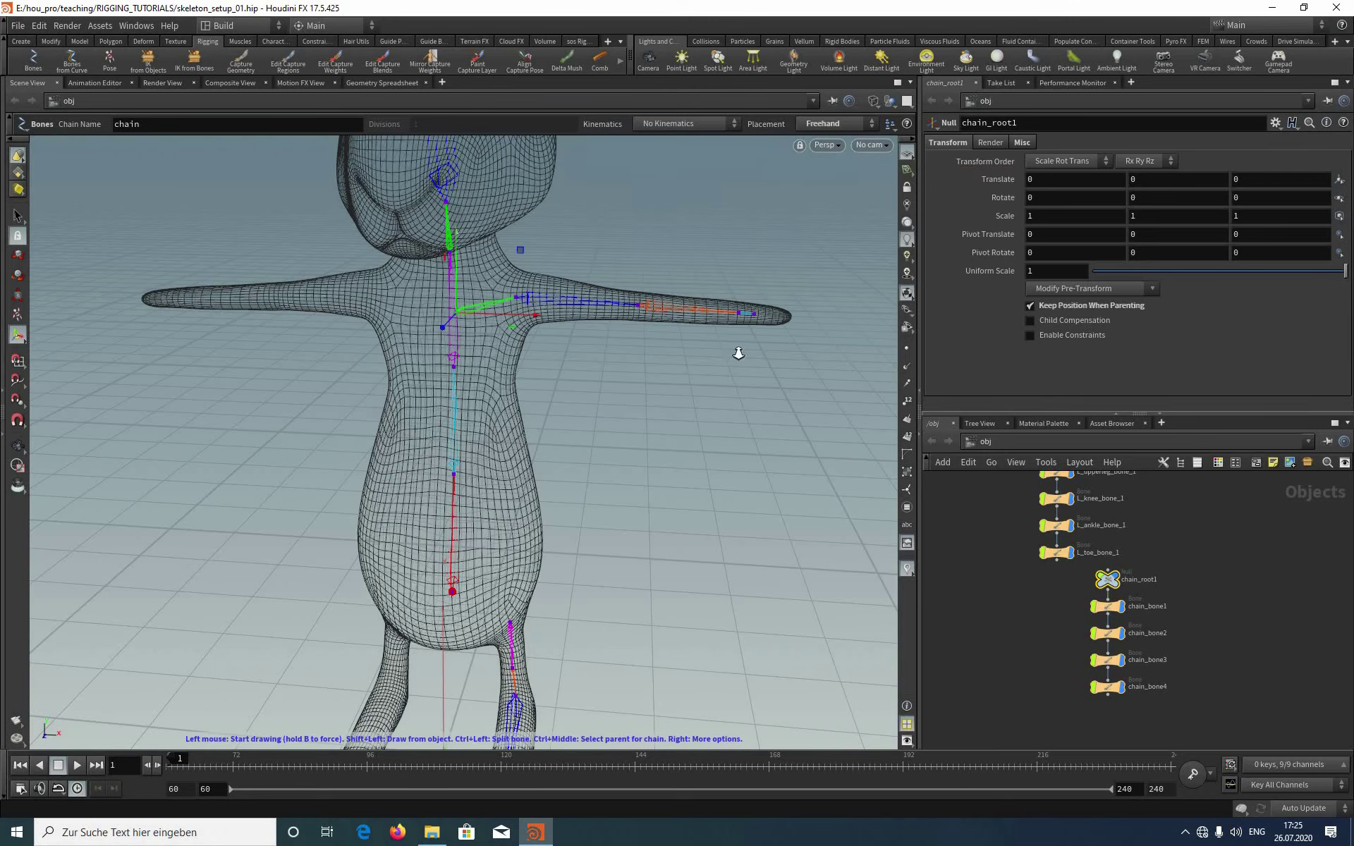
key("space")
right_click_drag(629, 238, 533, 488)
left_click_drag(533, 488, 543, 368)
right_click_drag(544, 369, 430, 286)
middle_click_drag(430, 286, 385, 370)
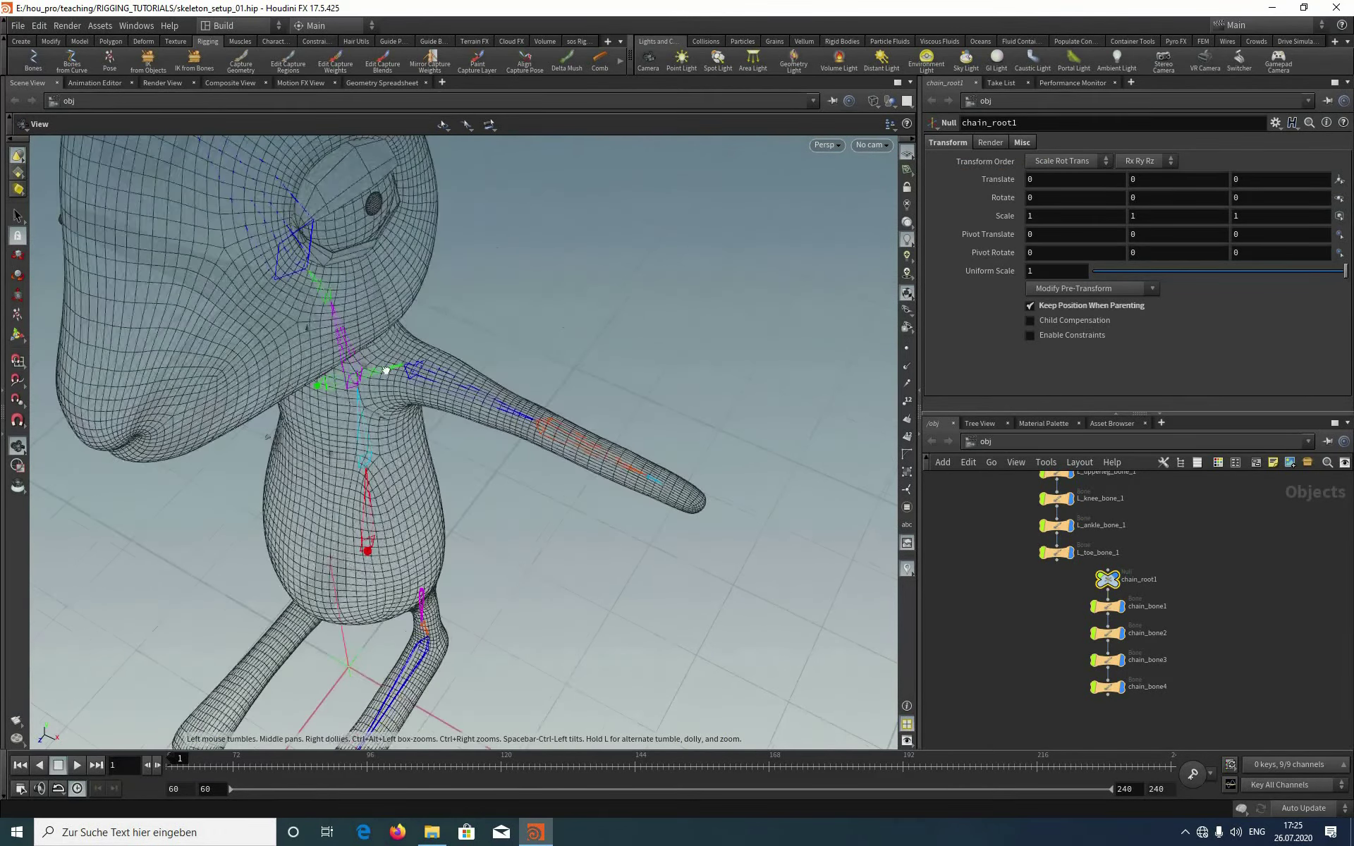
mouse_move(449, 322)
left_mouse_down()
mouse_move(466, 328)
mouse_move(314, 387)
mouse_move(235, 396)
mouse_move(378, 378)
mouse_move(574, 415)
mouse_move(302, 423)
left_mouse_up()
key("w")
scroll(296, 395, "up", 10)
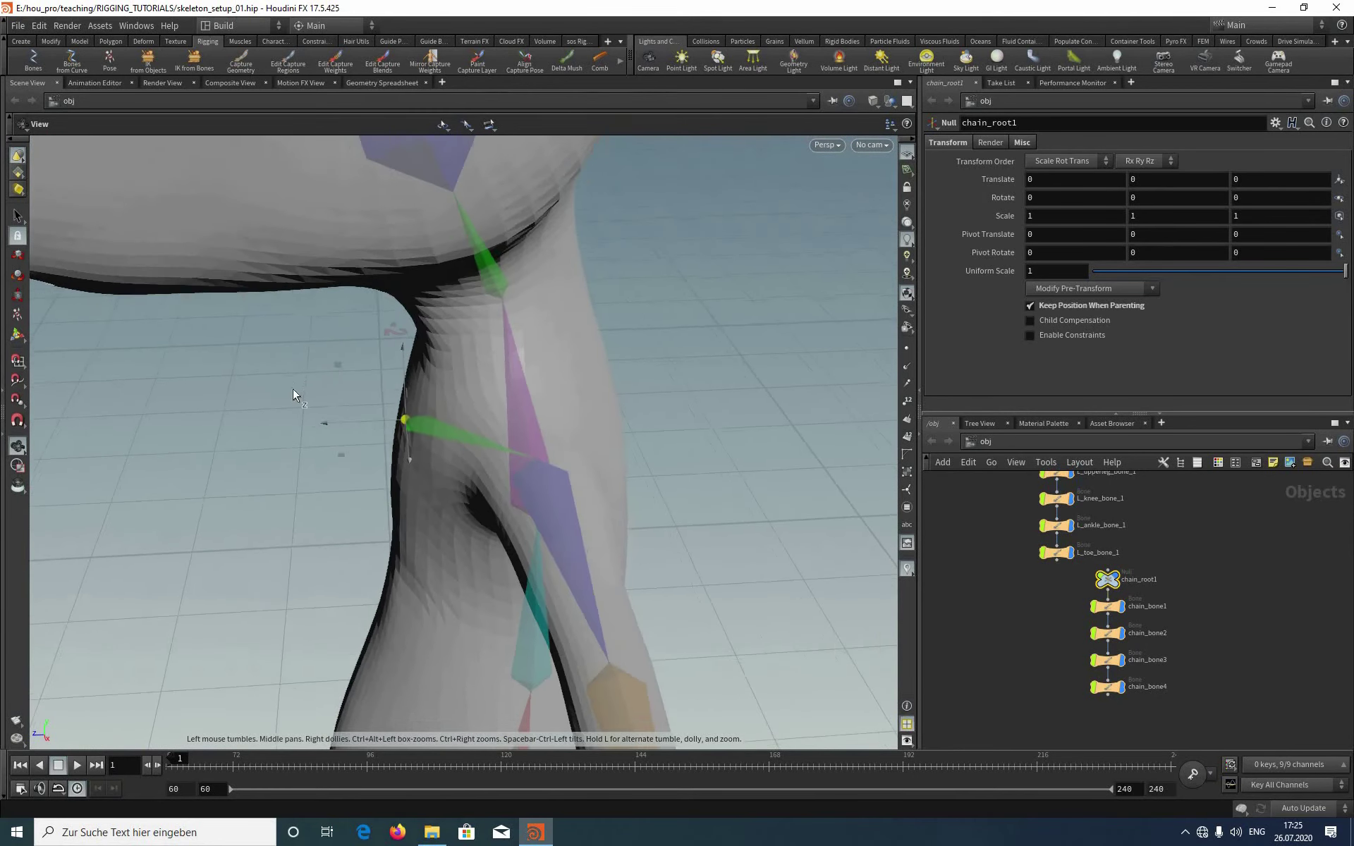
Step: Move the arm chain's root joint back in depth from the front of the chest towards the spine
key("Return")
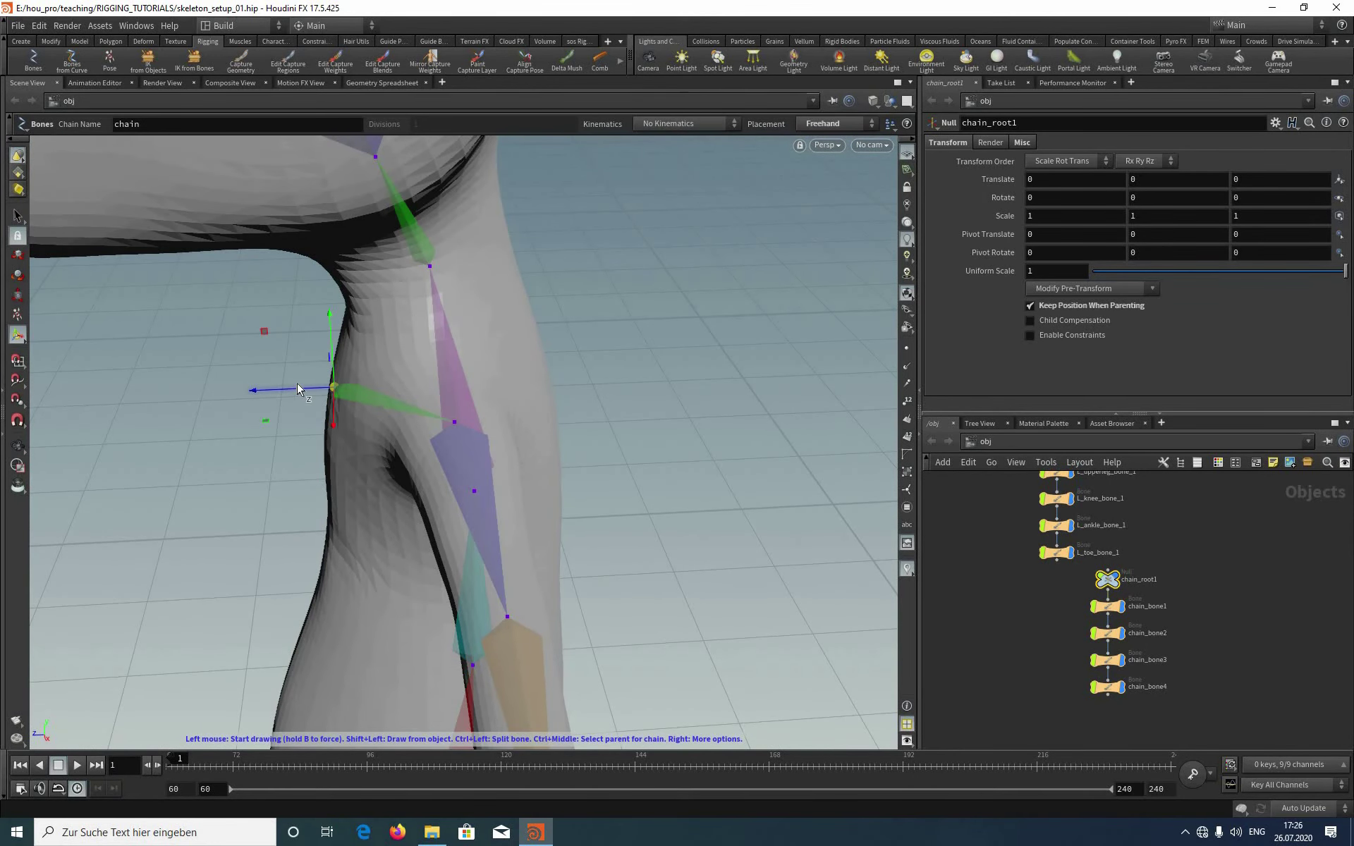
left_click_drag(344, 374, 602, 362)
key("Escape")
right_click_drag(602, 362, 604, 308)
left_click_drag(549, 362, 593, 416)
scroll(592, 417, "up", 3)
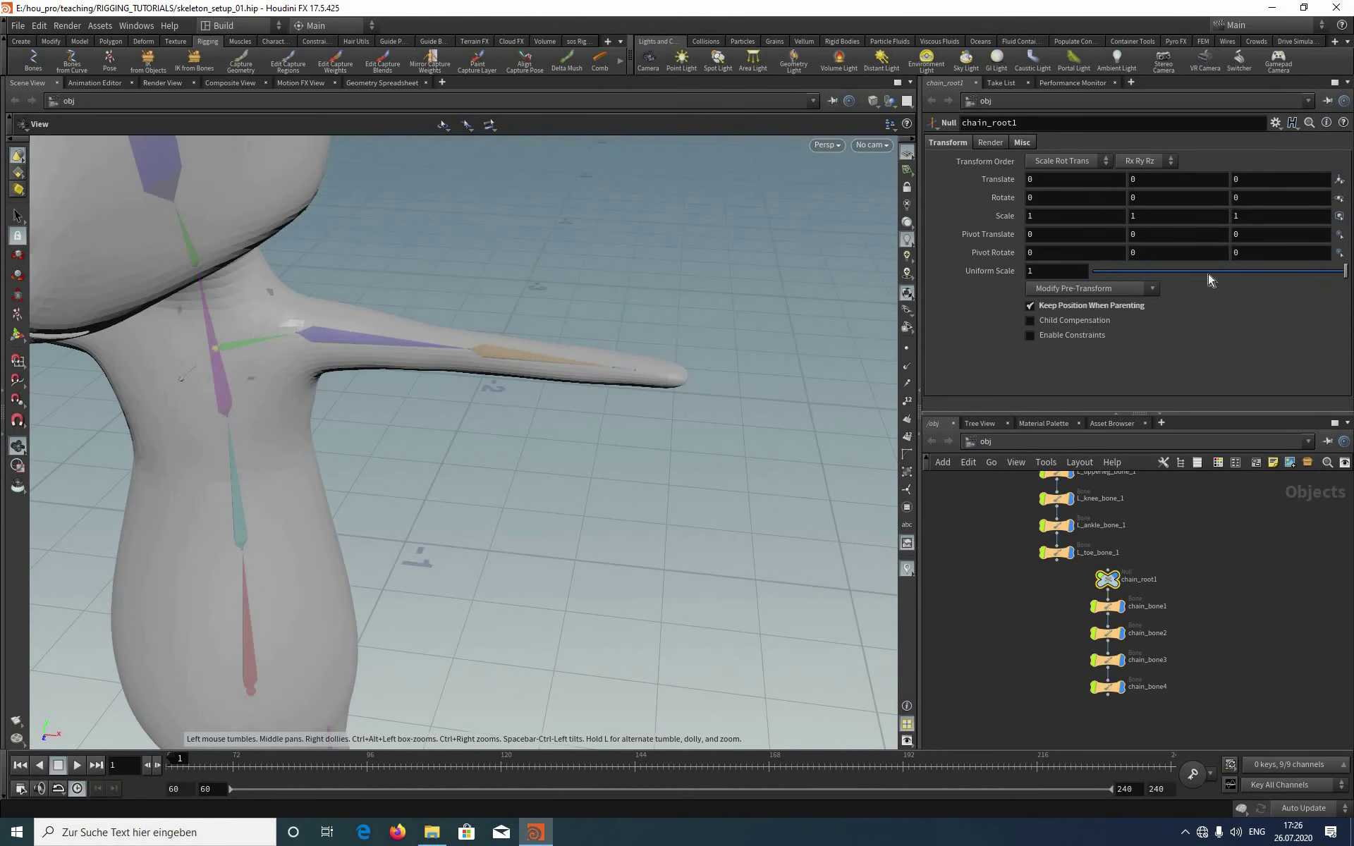
Step: Bring the arm chain's nodes into view in the network and select the last bone, chain_bone4
middle_click_drag(1112, 603, 1004, 653)
scroll(1004, 658, "up", 3)
left_click(1005, 662)
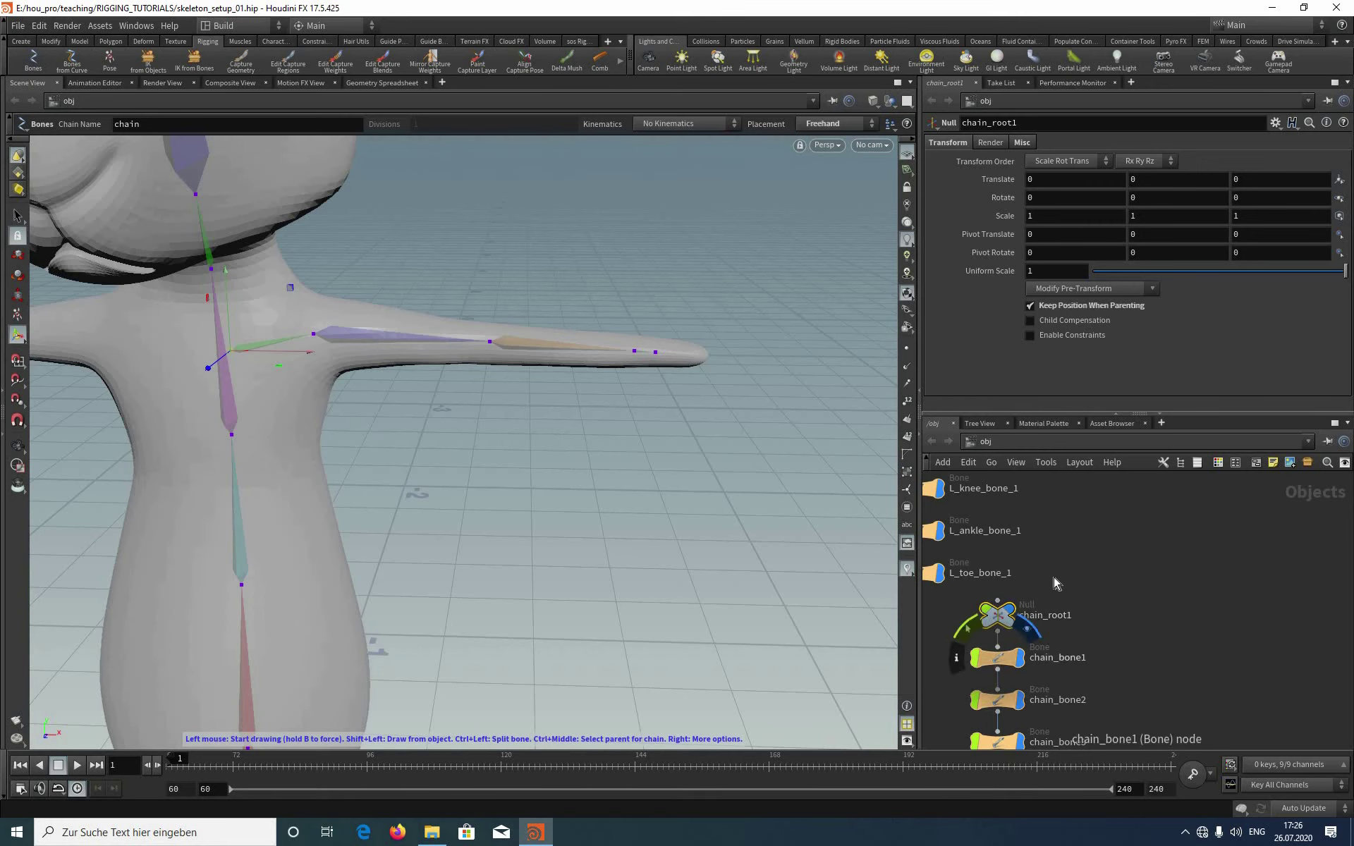
middle_click_drag(1163, 670, 1201, 545)
left_click(1032, 578)
middle_click_drag(1032, 580, 1019, 662)
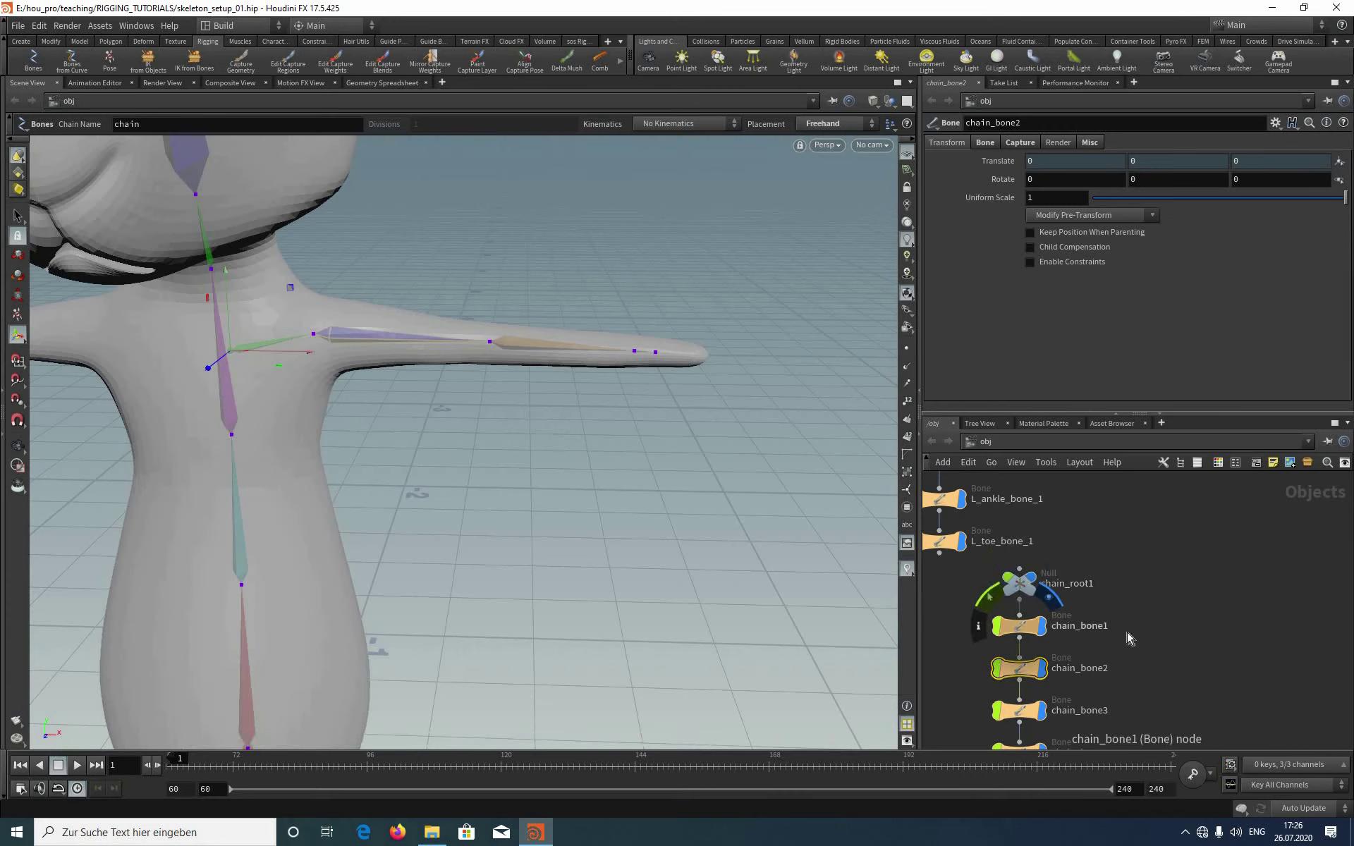
left_click(1039, 624)
key("Down")
key("Down")
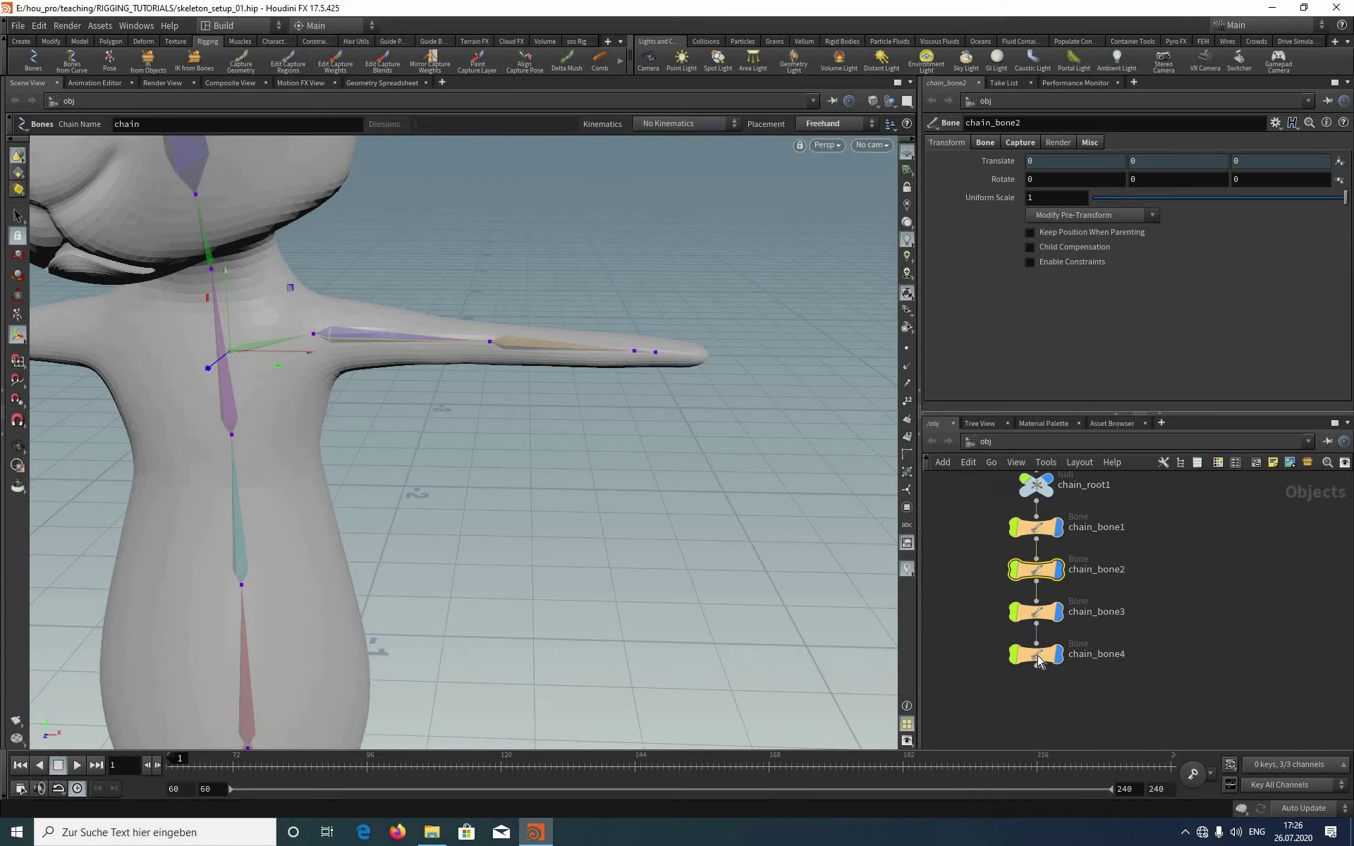
key("Down")
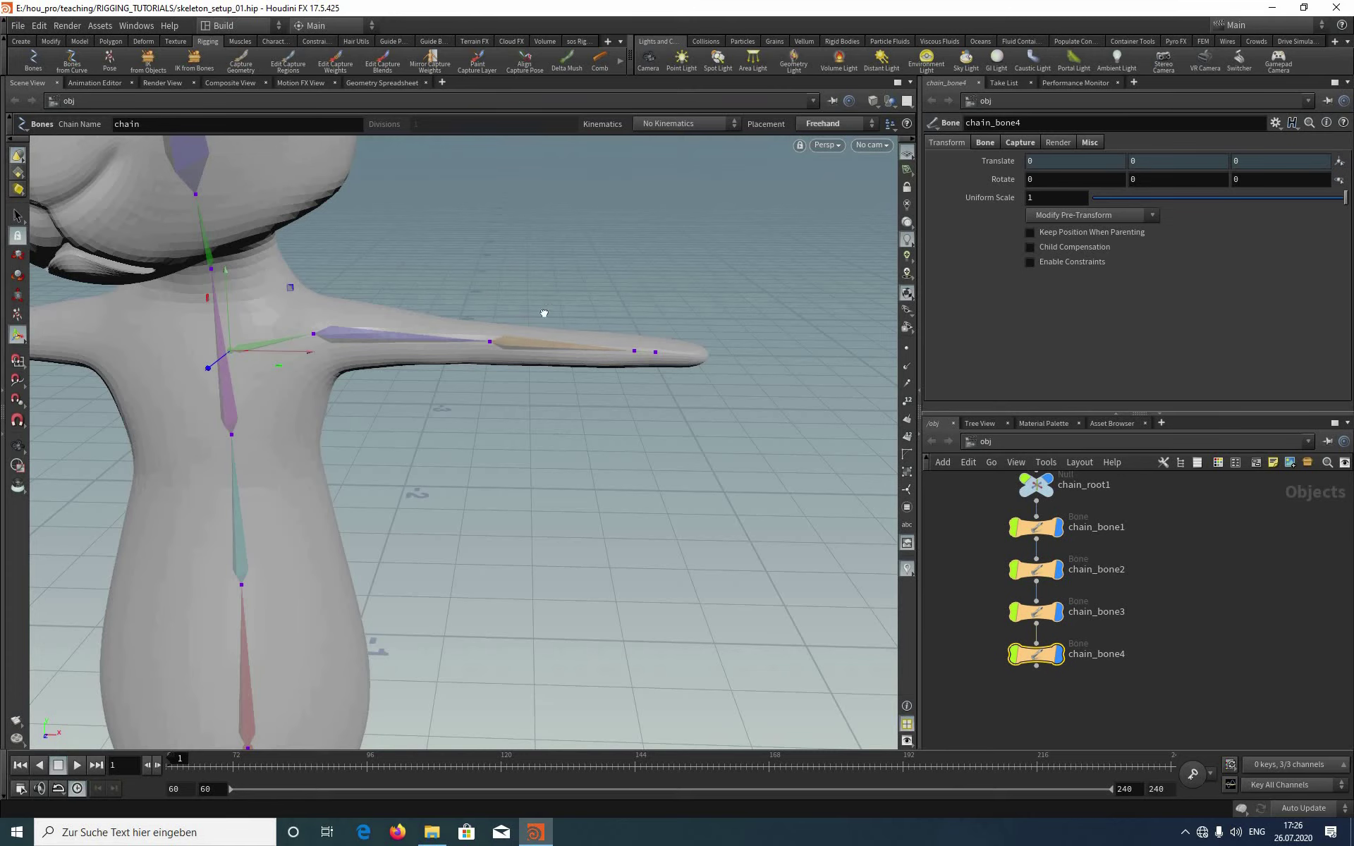
Step: Examine how the arm chain fits inside the arm, including the short last bone in the hand
key("Escape")
left_click_drag(544, 311, 463, 283)
left_click_drag(860, 338, 768, 432)
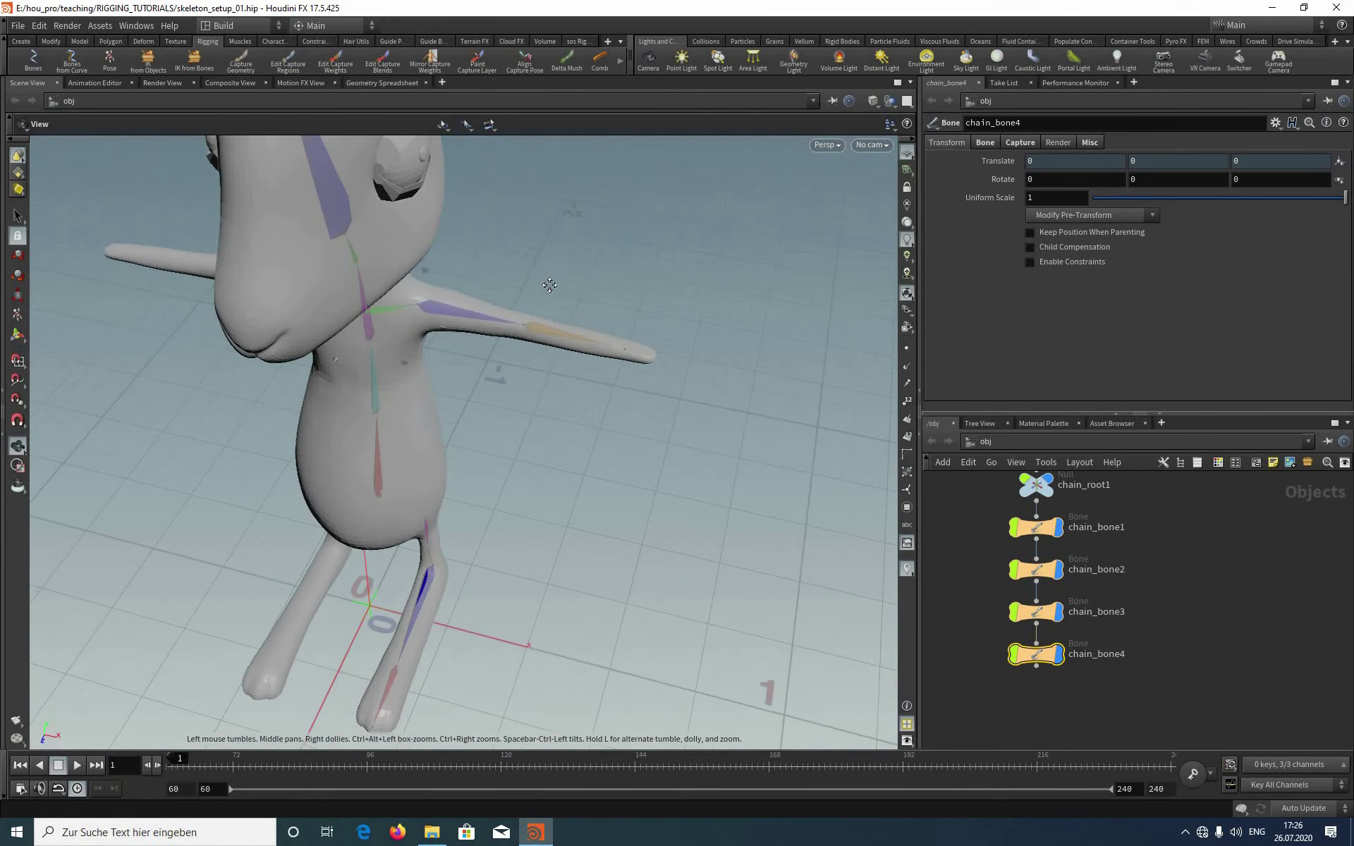
middle_click_drag(610, 317, 543, 323)
right_click_drag(543, 324, 871, 435)
middle_click_drag(593, 494, 387, 395)
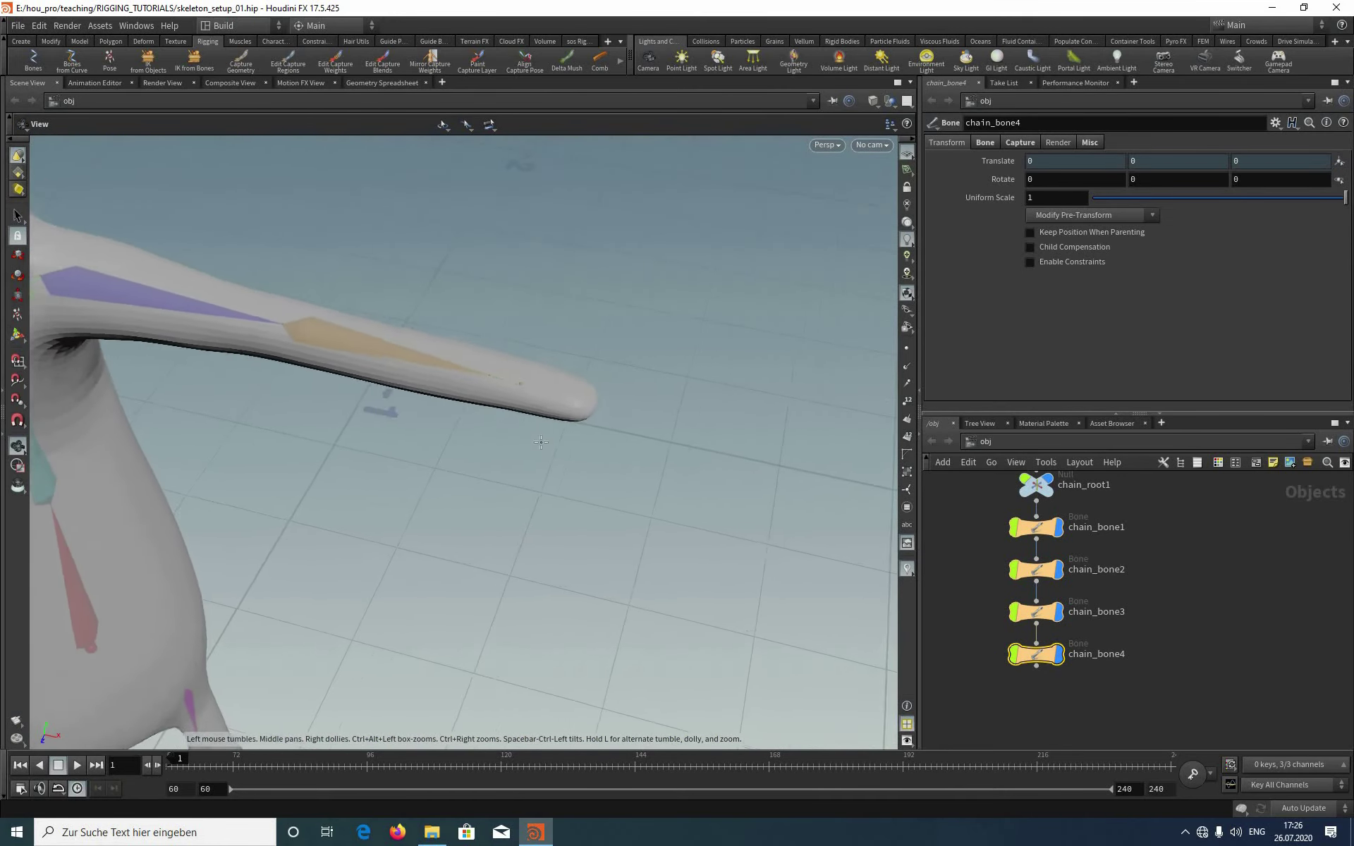
right_click_drag(386, 395, 595, 454)
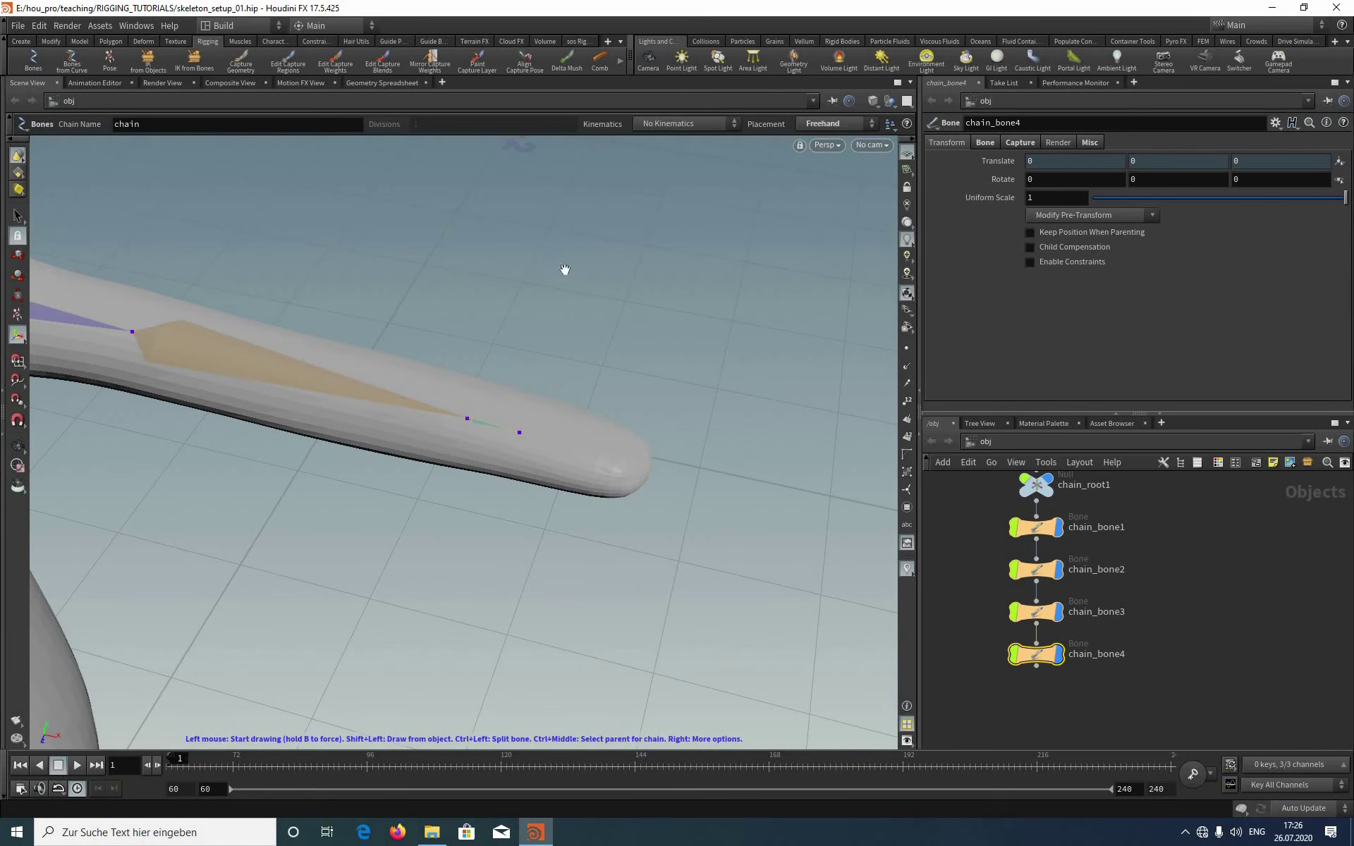
right_click_drag(706, 346, 457, 214)
left_click_drag(437, 416, 532, 329)
key("bracketleft")
key("Return")
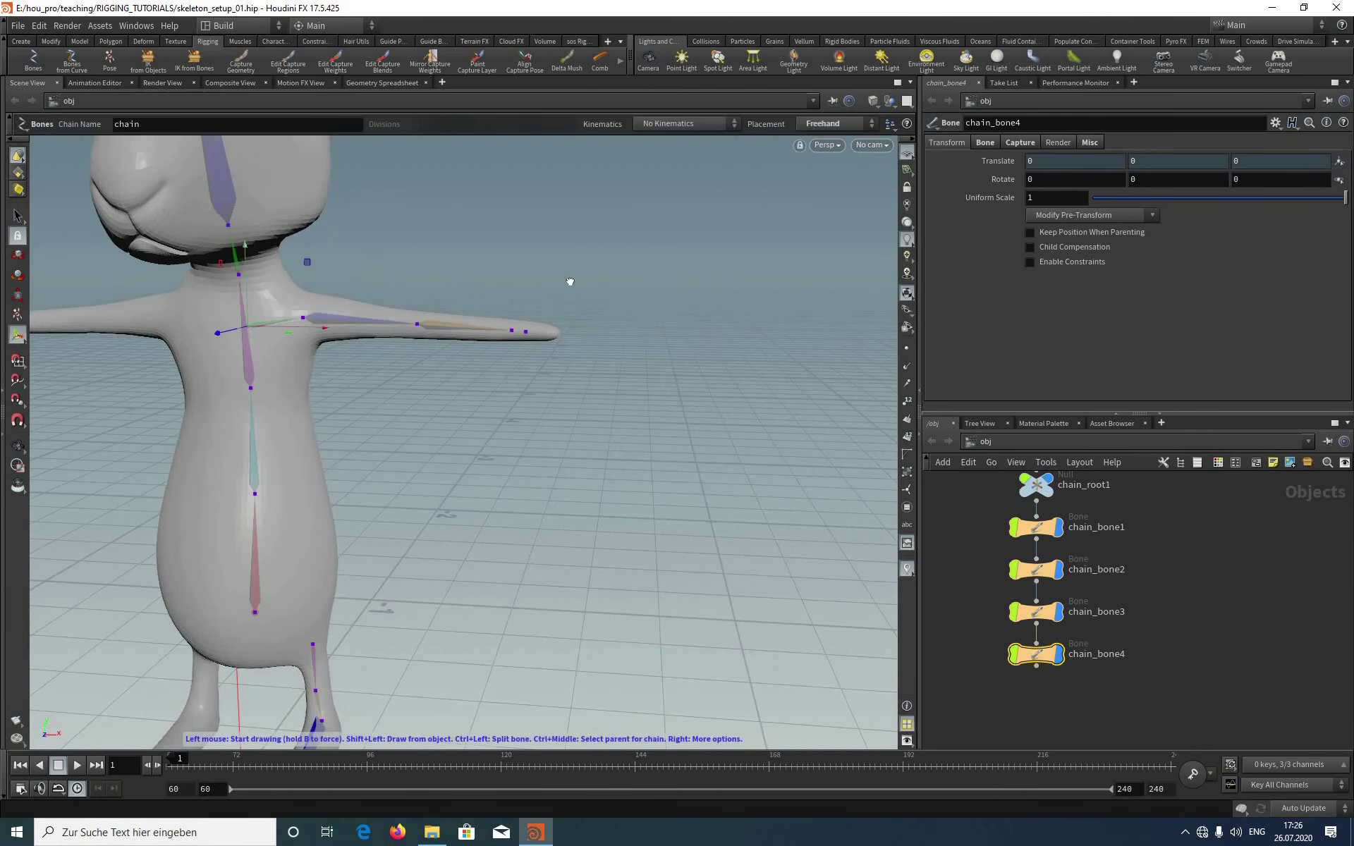
left_click_drag(828, 155, 865, 162, "alt")
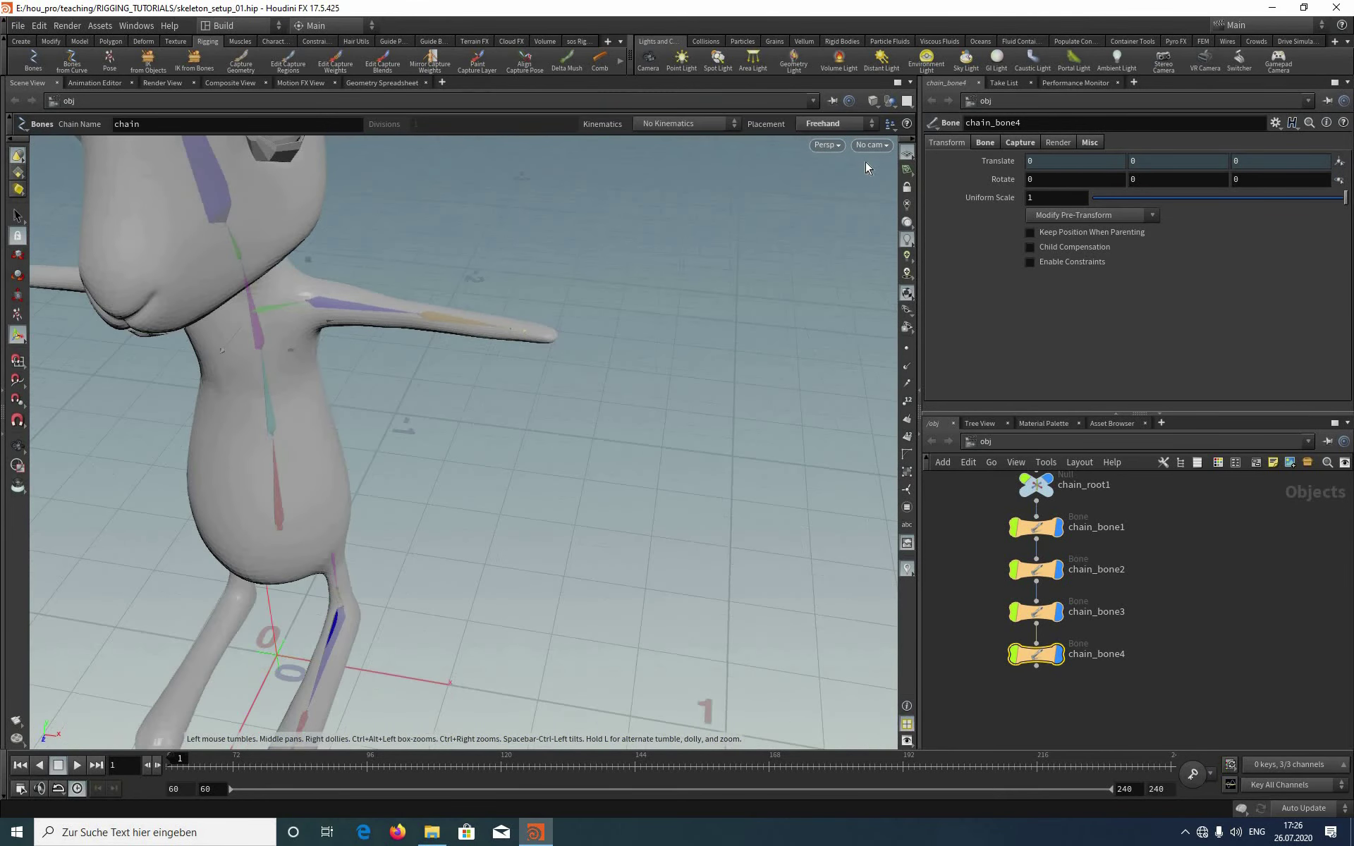
Step: Switch the viewport to the front view and frame the last arm bone in the hand, keeping the Bones tool active
left_click(829, 146)
mouse_move(846, 173)
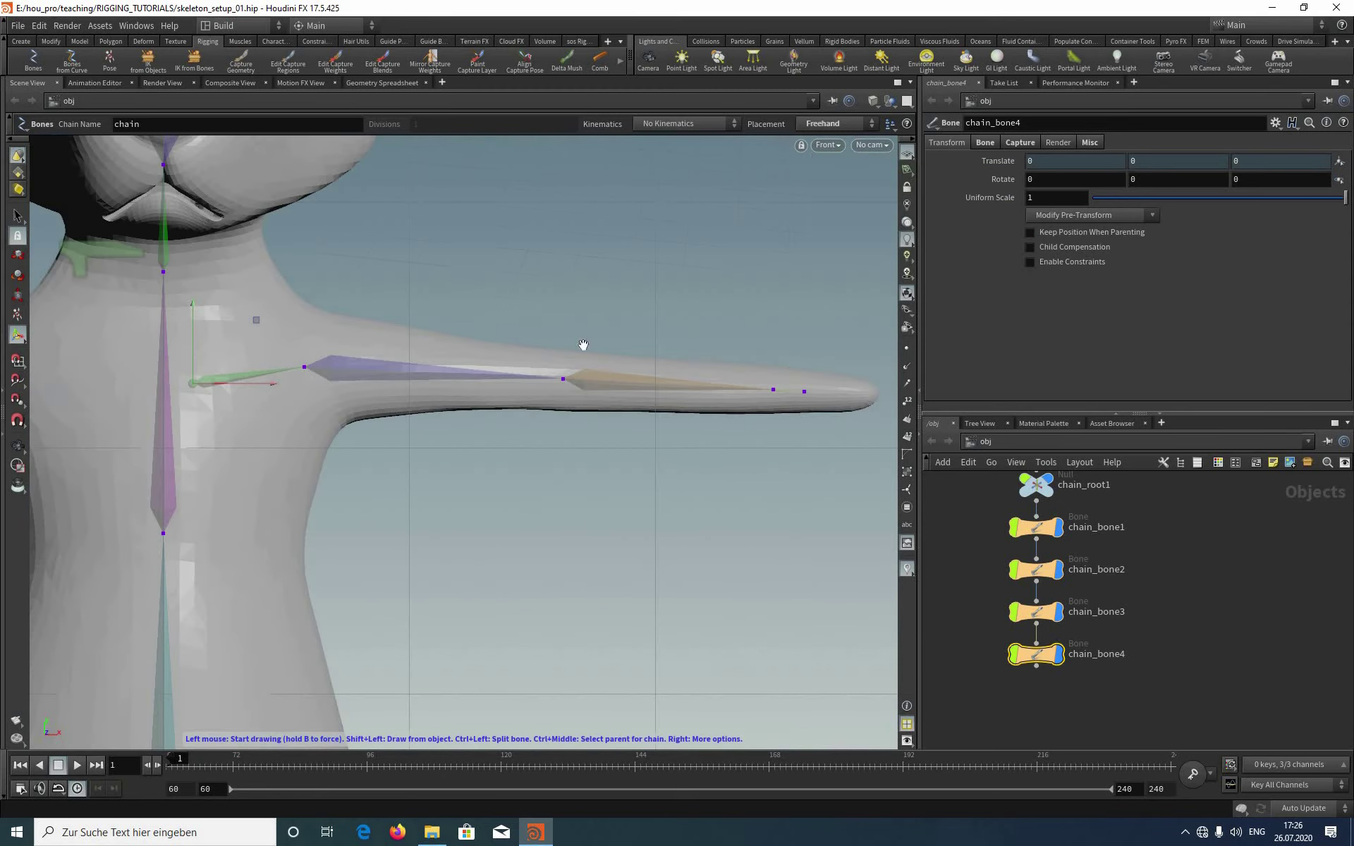
middle_click_drag(550, 281, 43, 203, "alt")
right_click_drag(329, 227, 400, 339, "alt")
middle_click_drag(401, 339, 527, 278, "alt")
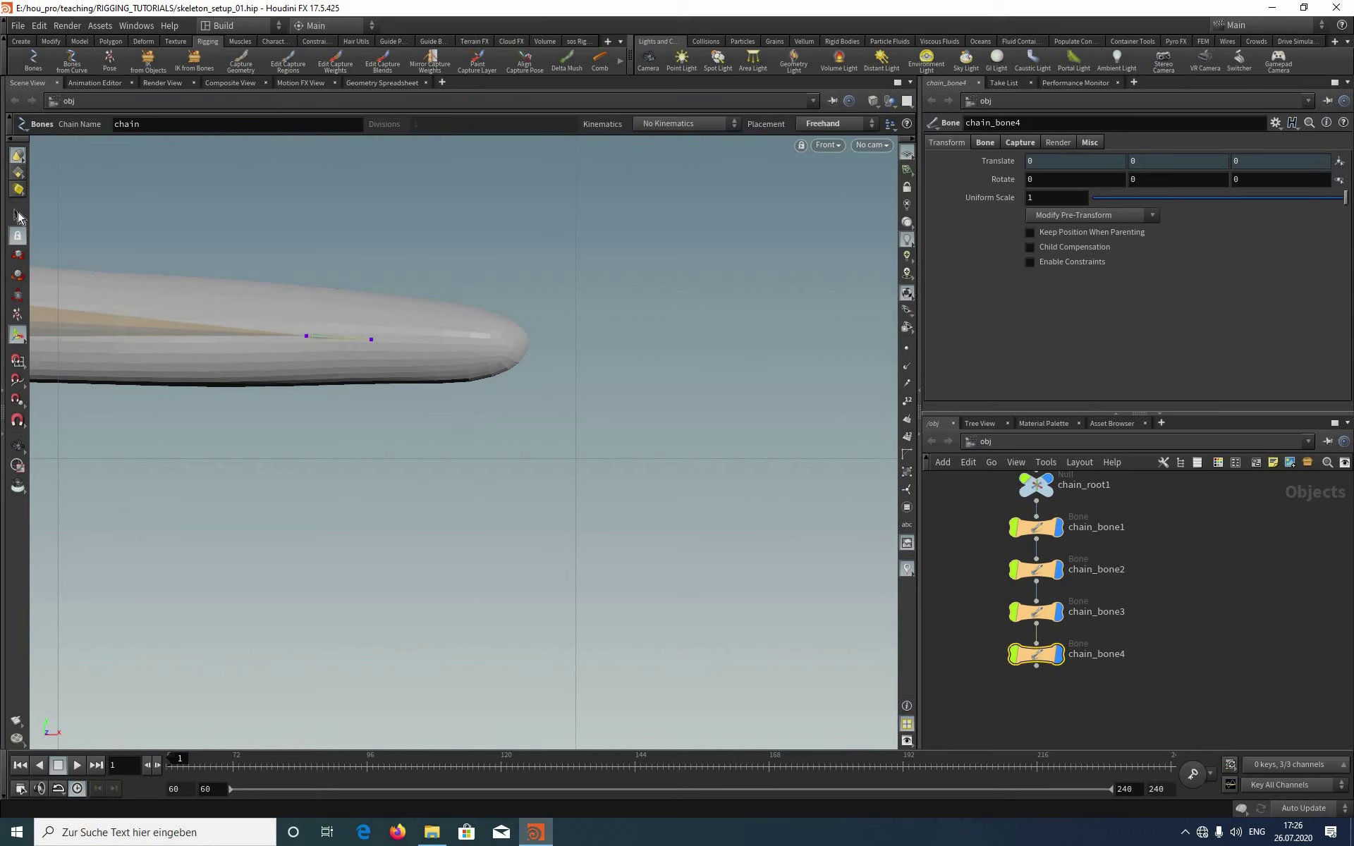
key("Escape")
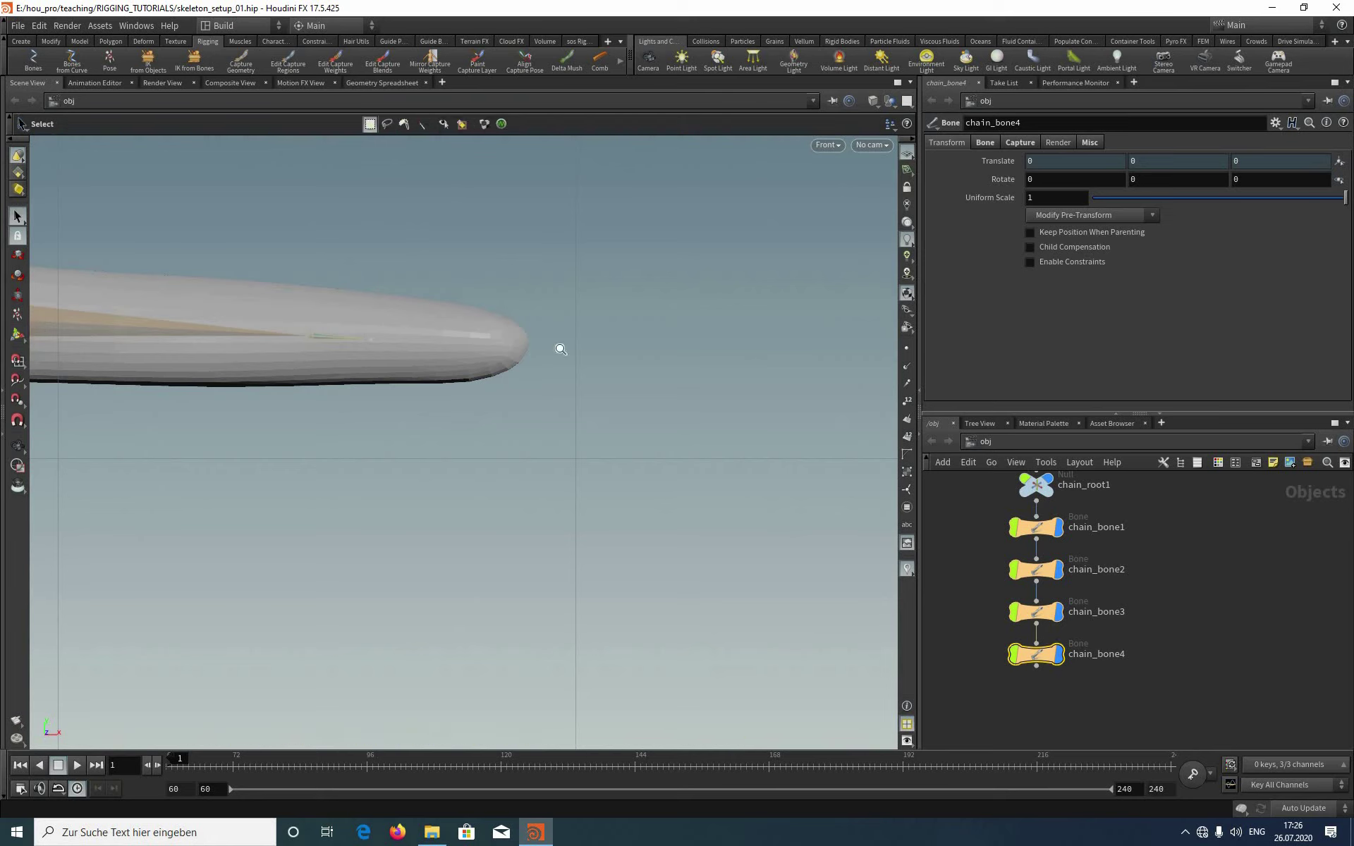
key("Return")
right_click_drag(586, 350, 497, 341, "alt")
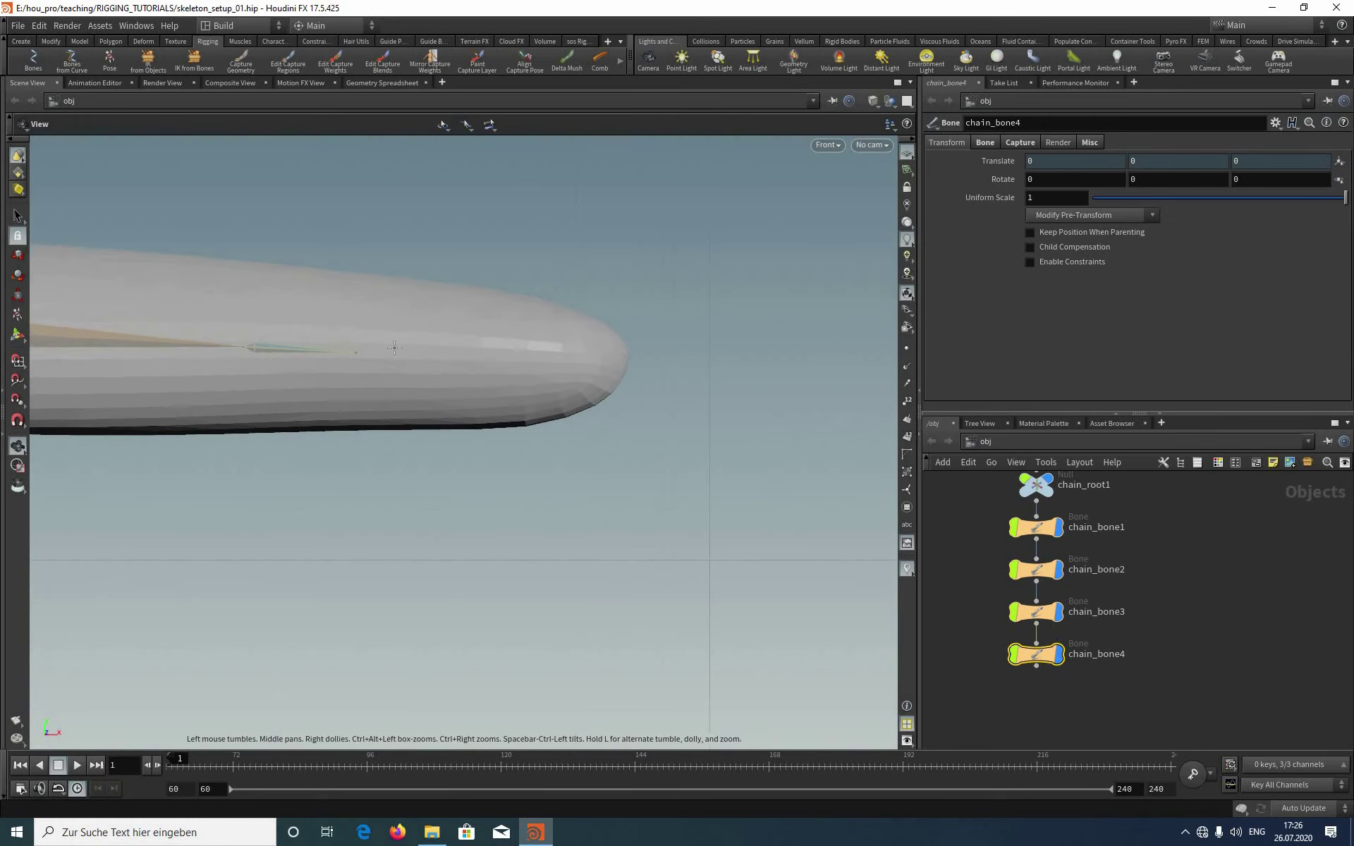
middle_click_drag(394, 348, 473, 340, "alt")
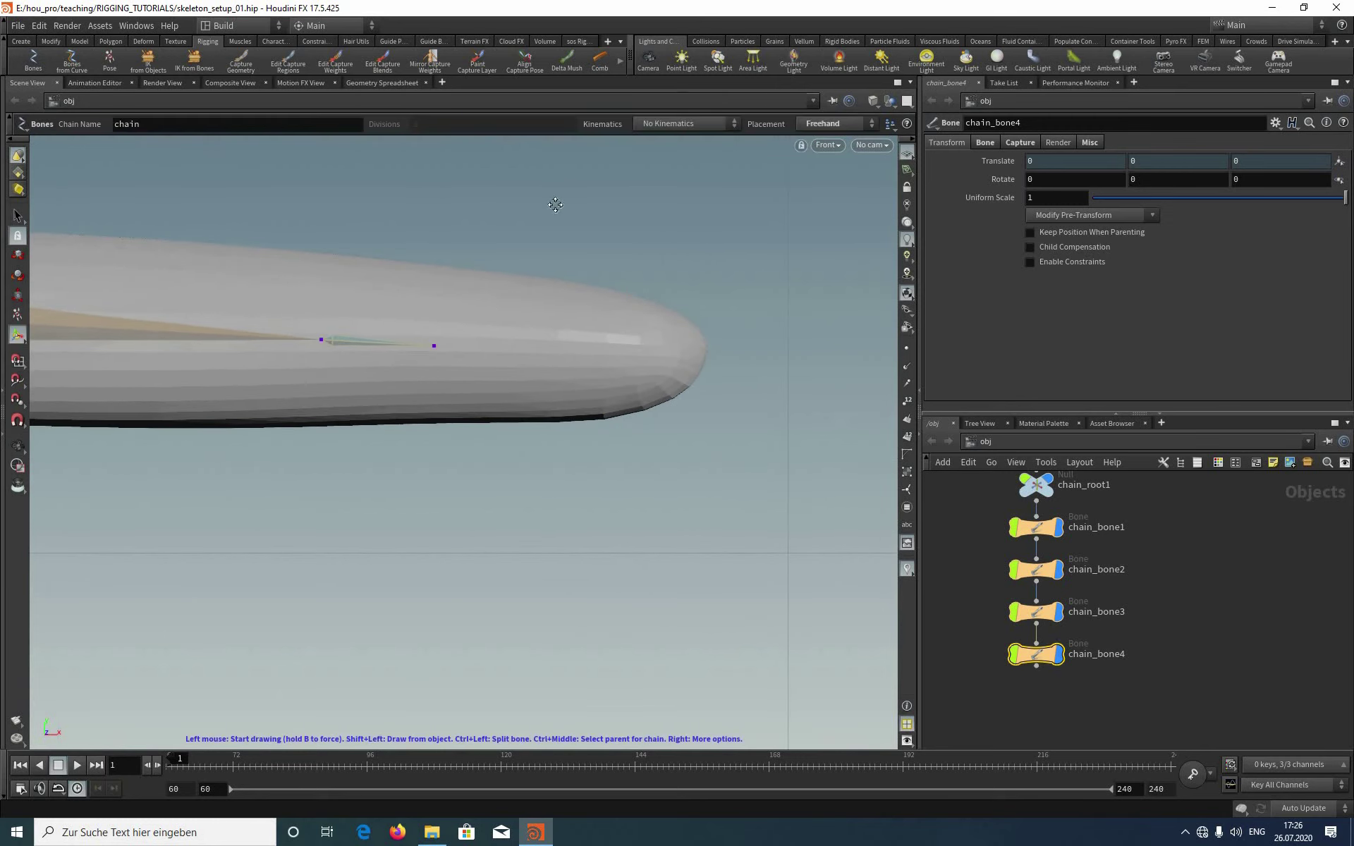
key("space")
middle_click_drag(521, 214, 438, 249)
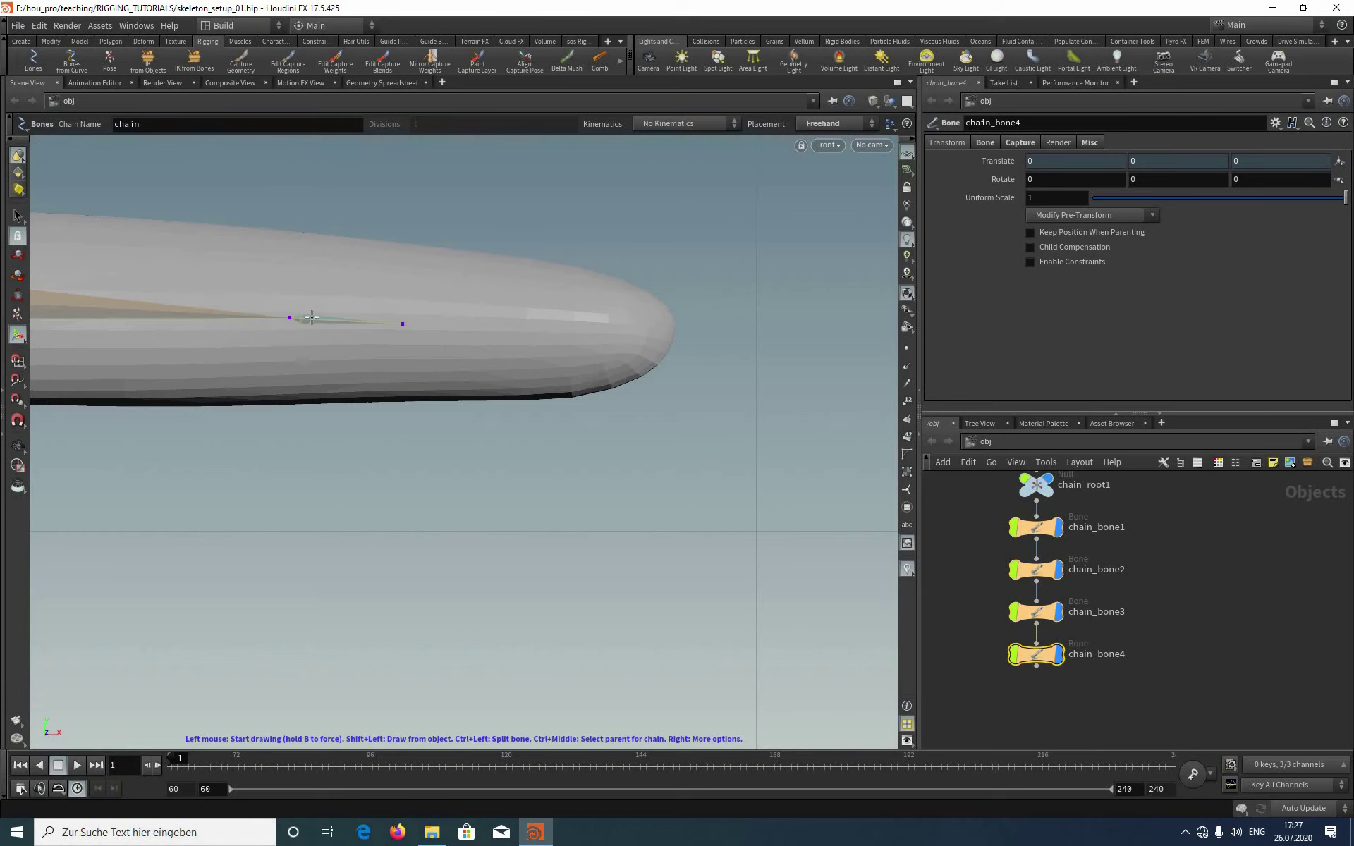
Step: Extend the arm chain with two more bones from the end of chain_bone4 to the tip of the hand, checking placement in wireframe
left_click(493, 325)
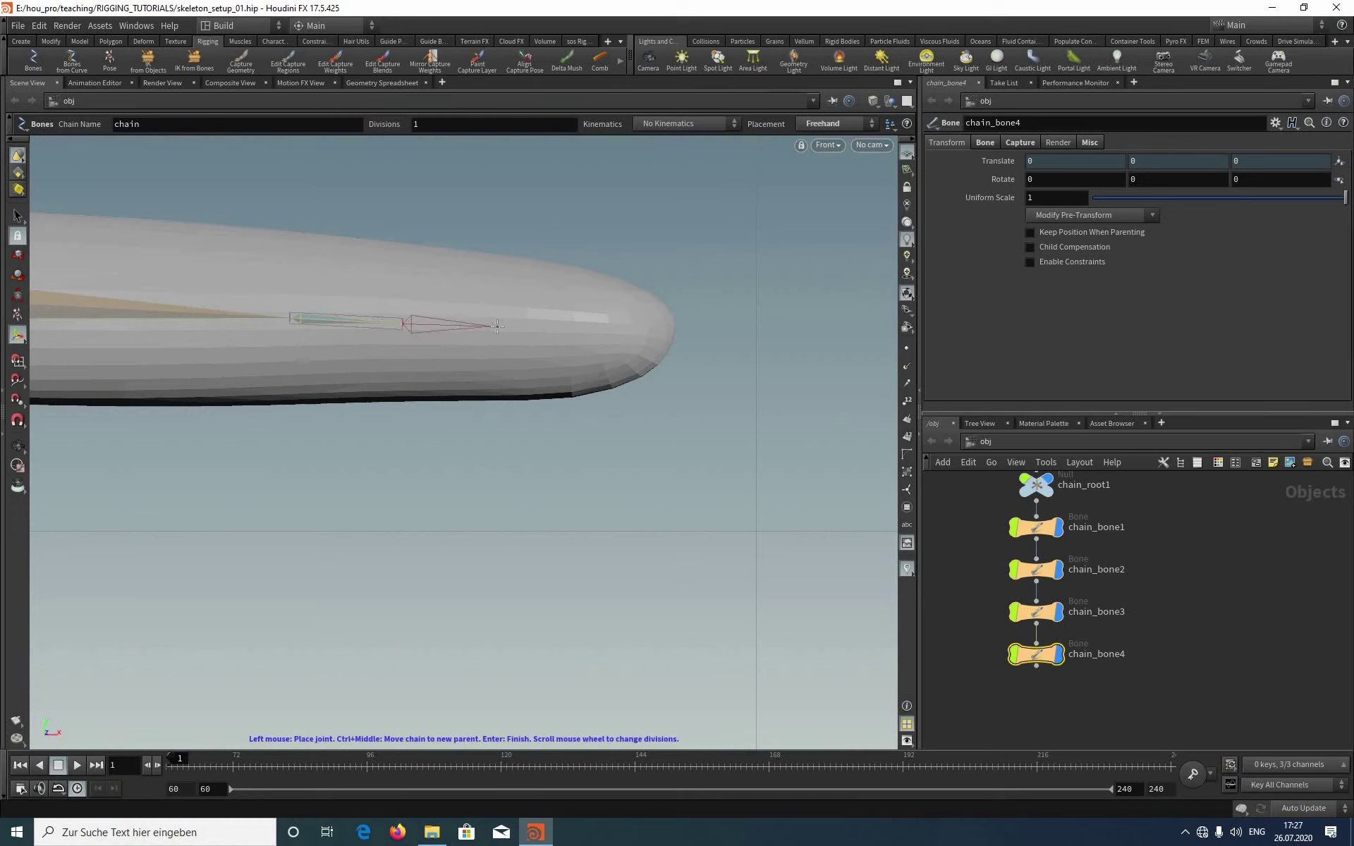
key("w")
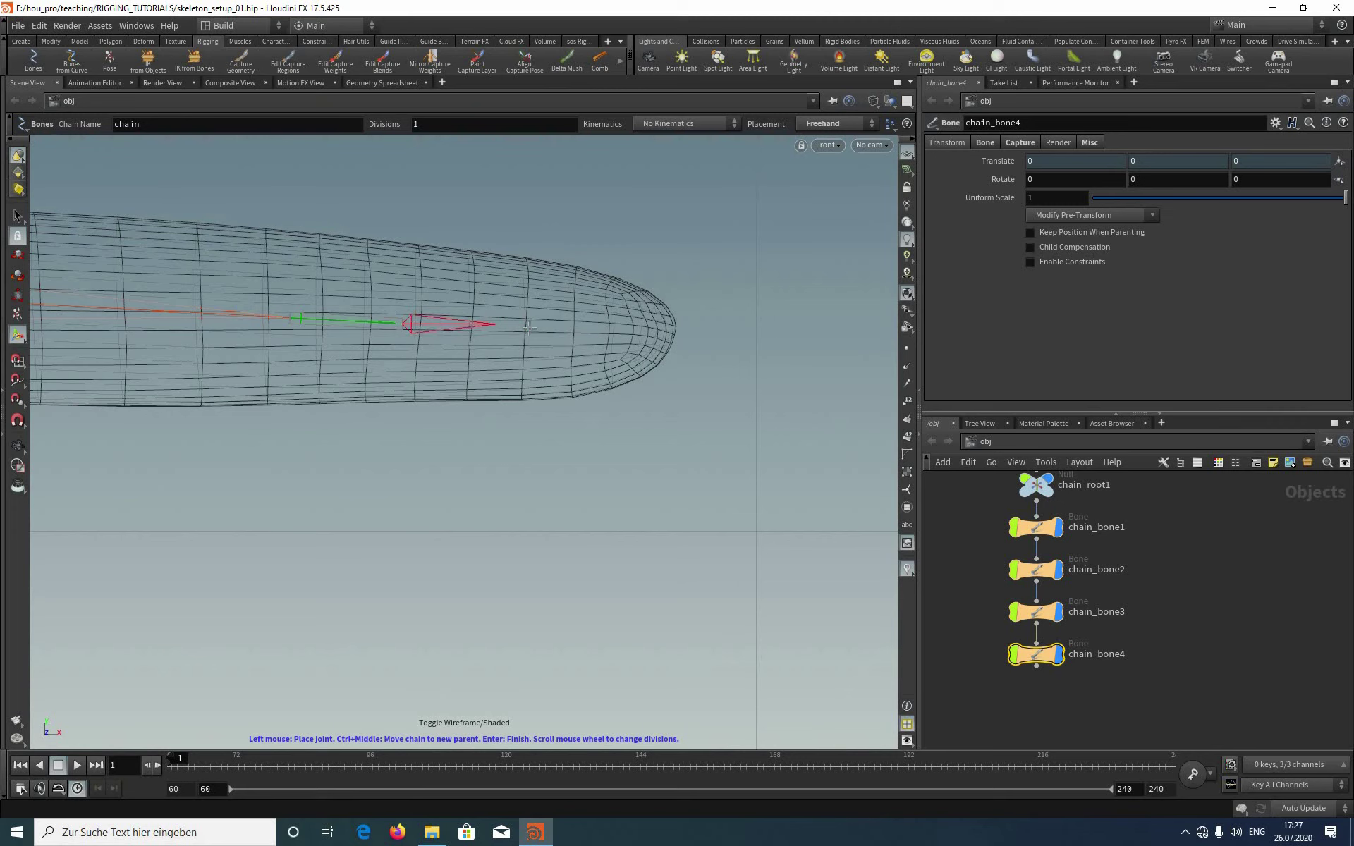
left_click(668, 334)
key("Return")
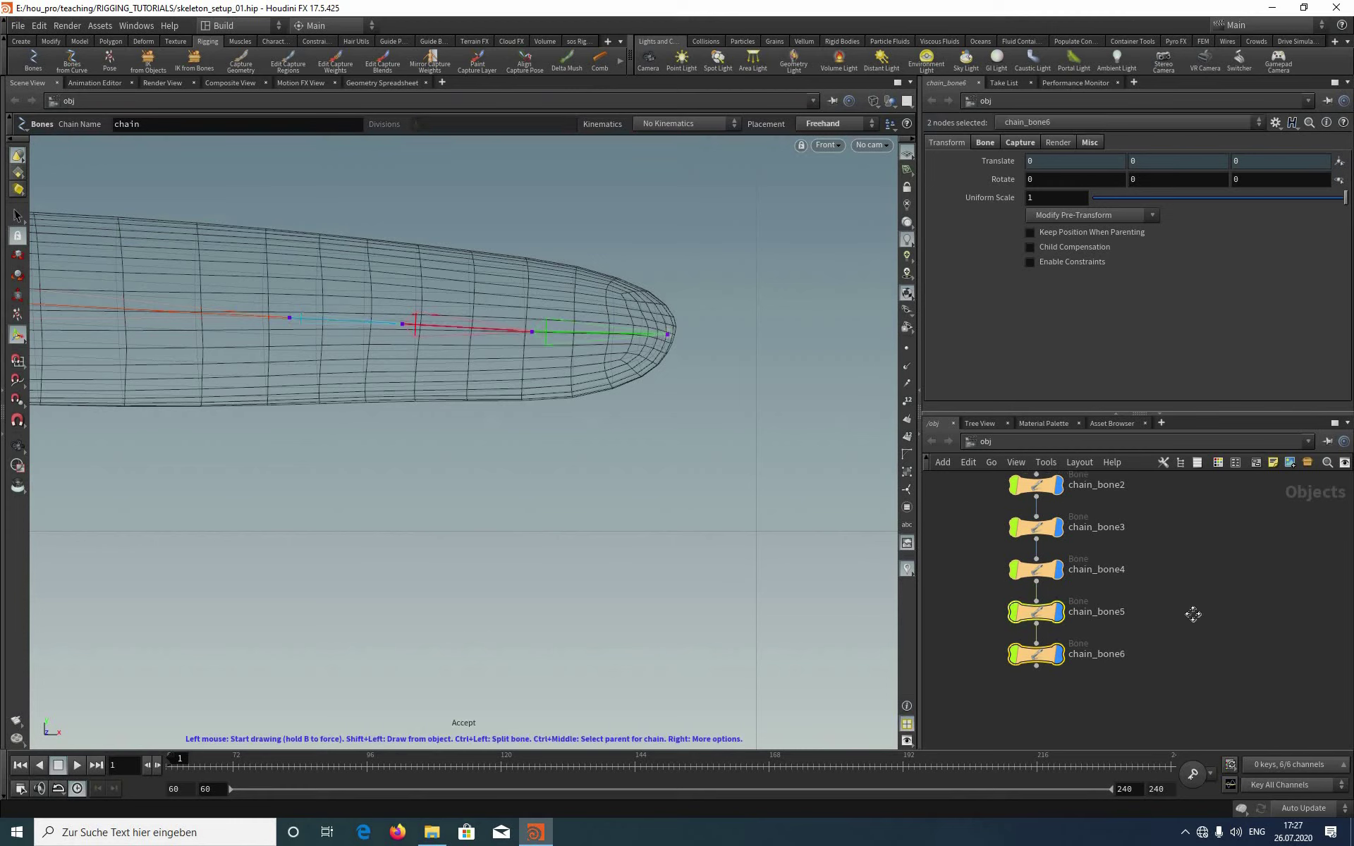
middle_click_drag(1112, 511, 1133, 600)
scroll(1133, 599, "down", 1)
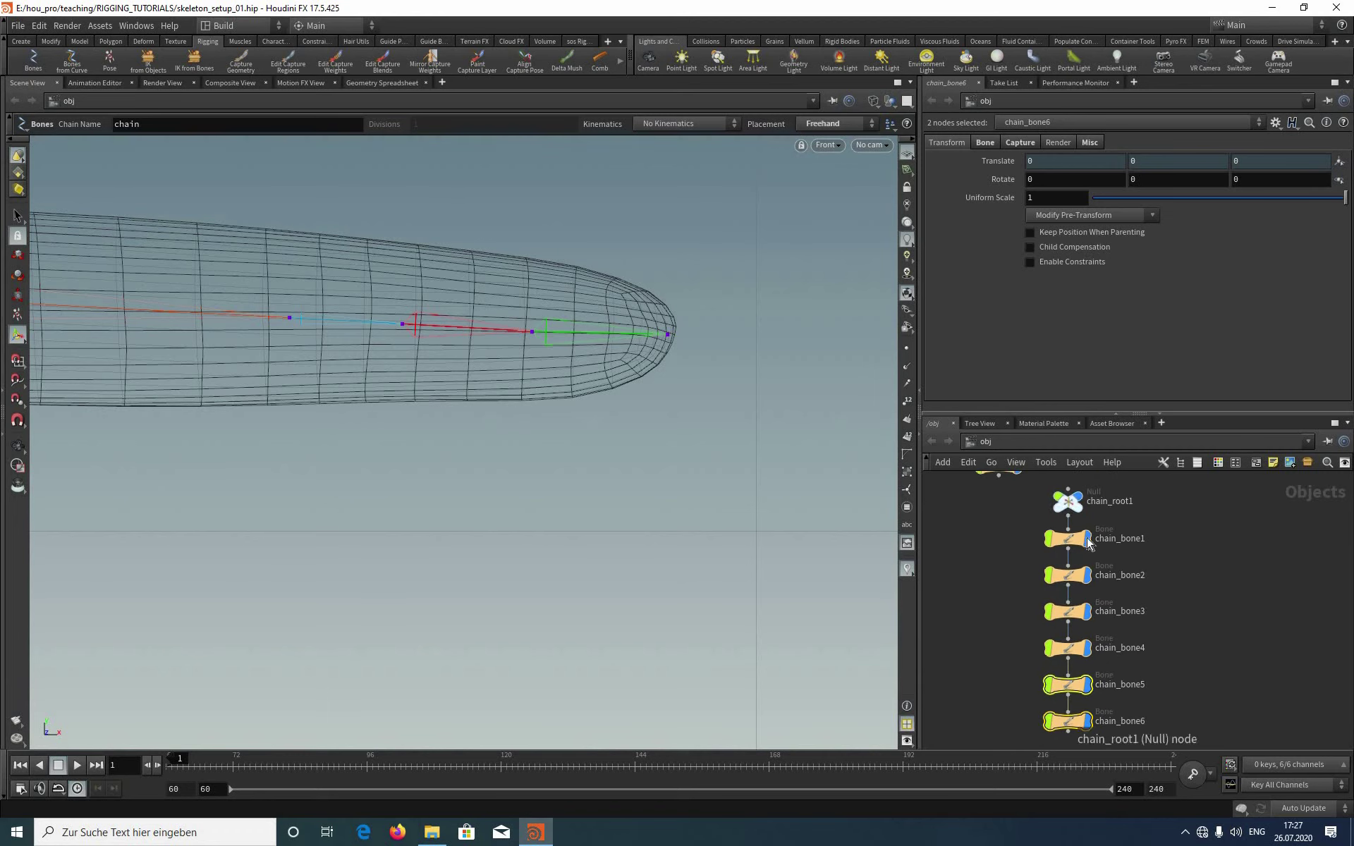
middle_click_drag(1087, 539, 1065, 574)
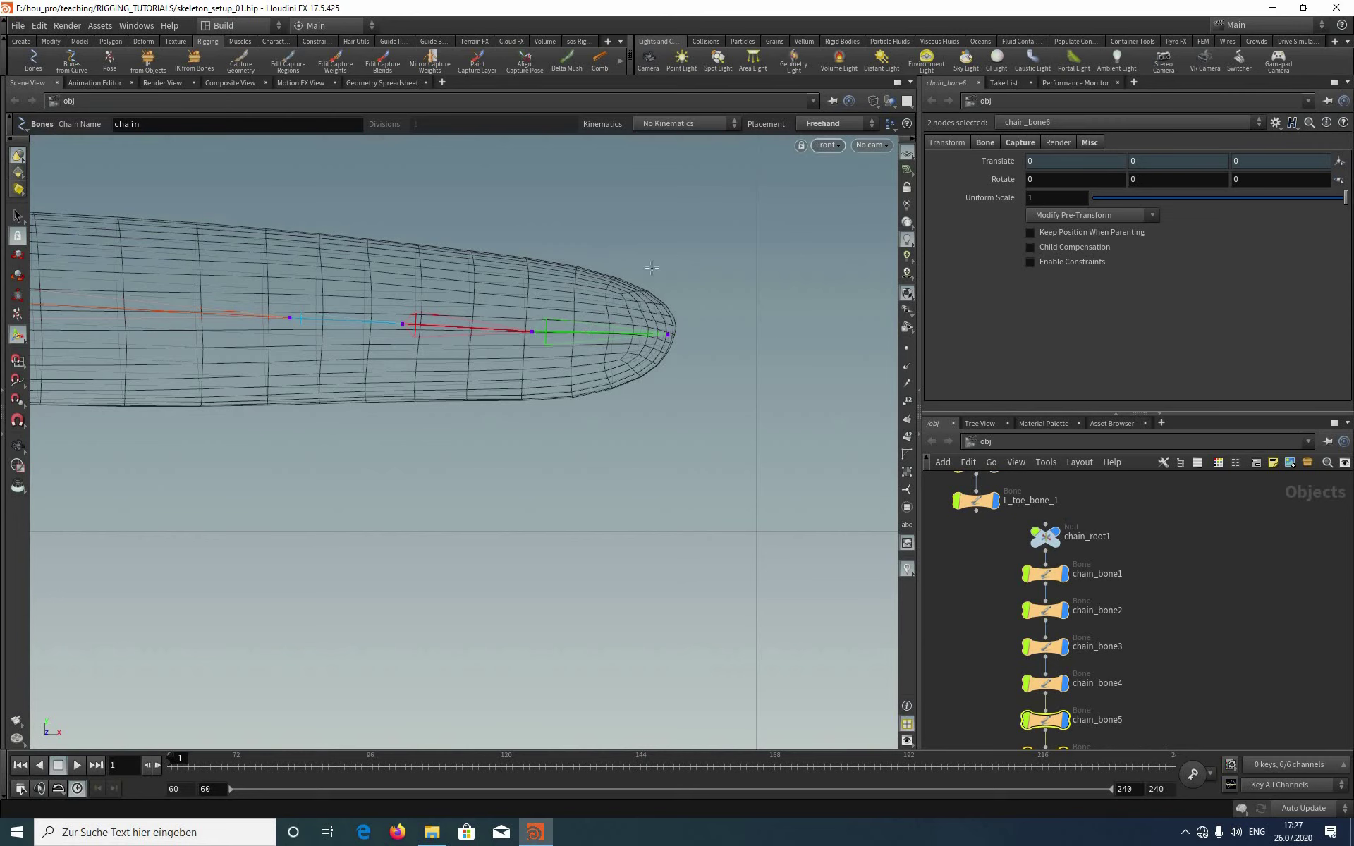
Step: Switch the viewport to a shaded perspective view and examine how the new bones sit inside the hand
left_click(827, 145)
mouse_move(856, 173)
key("space+1")
right_click_drag(624, 317, 533, 288, "alt")
key("w")
left_click_drag(695, 310, 593, 360, "alt")
right_click_drag(593, 359, 272, 491, "alt")
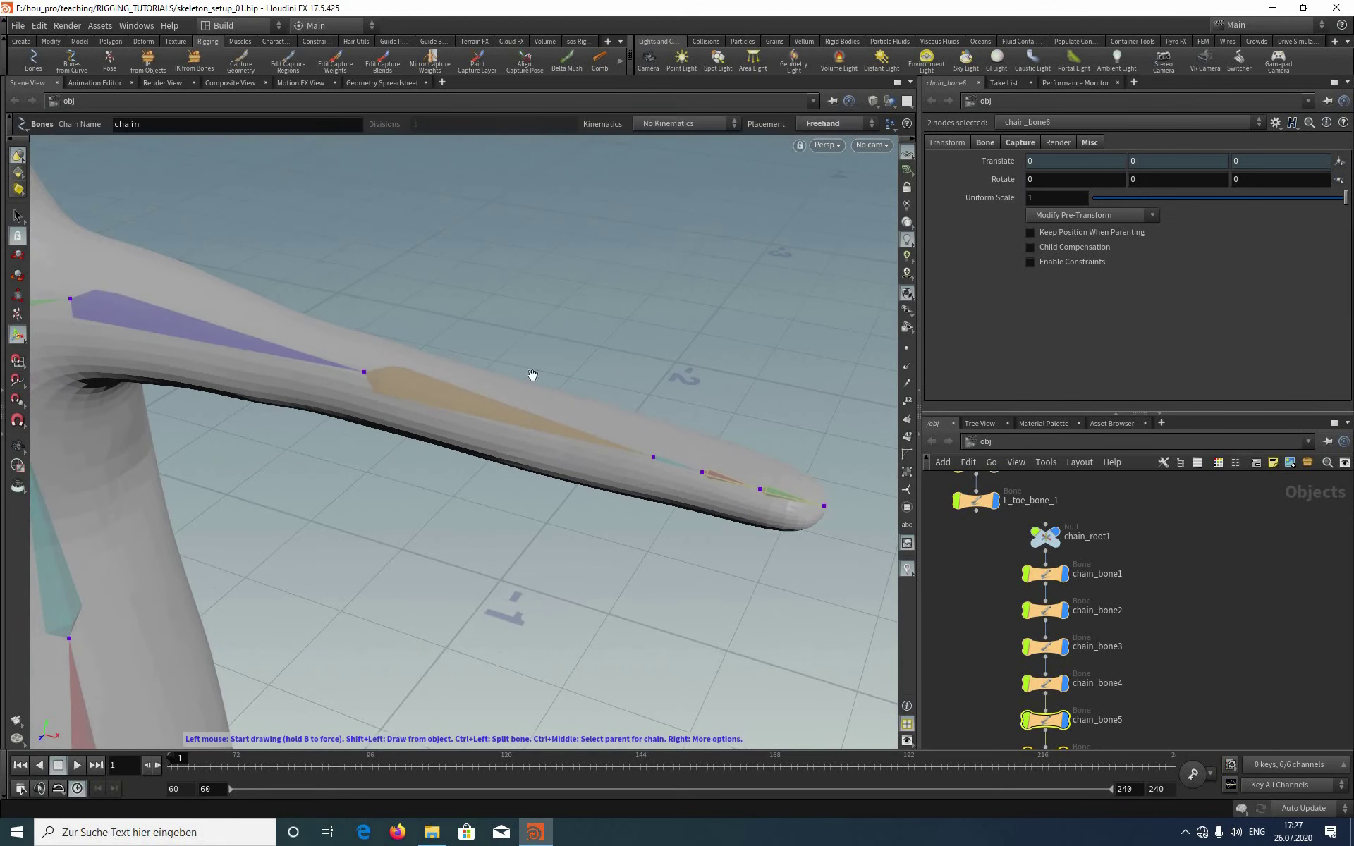
right_click_drag(585, 367, 544, 447, "alt")
middle_click_drag(544, 447, 458, 331, "alt")
scroll(674, 467, "up", 2)
key("q")
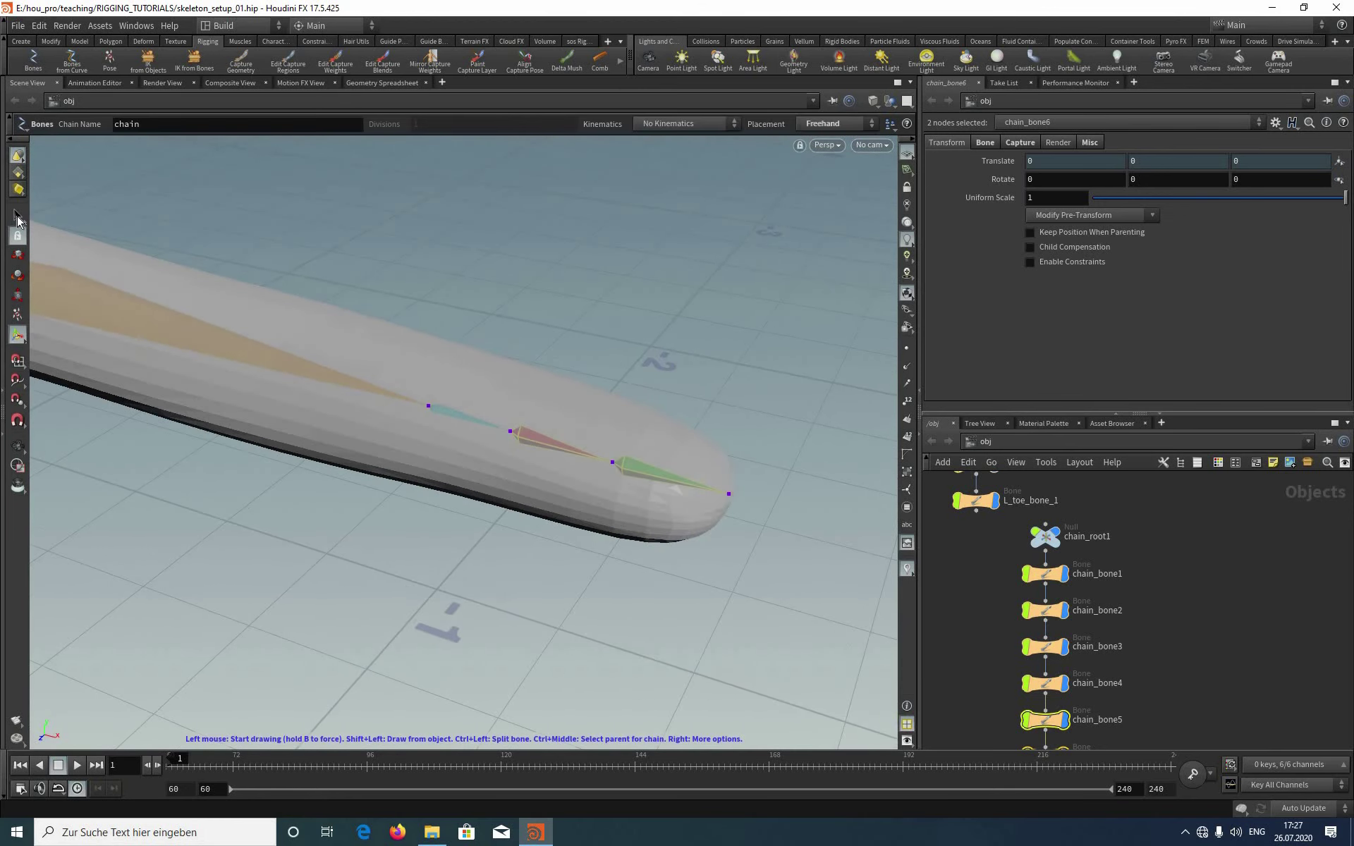
Step: Leave the Bones tool for the Select tool and frame the bunny's body together with the arm chain's nodes
key("Escape")
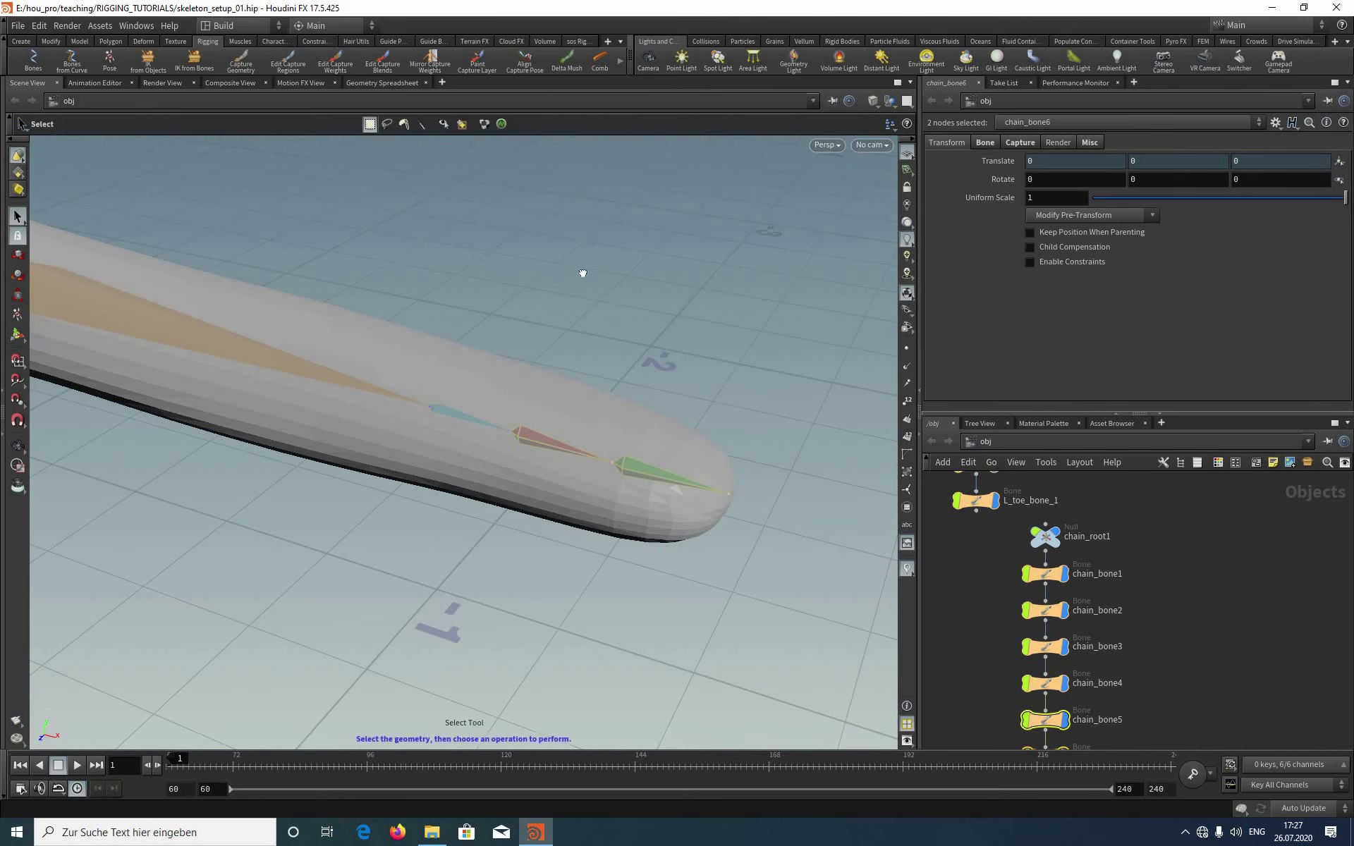
scroll(599, 240, "down", 5)
scroll(680, 277, "down", 5)
left_click_drag(671, 326, 1123, 534)
key("s")
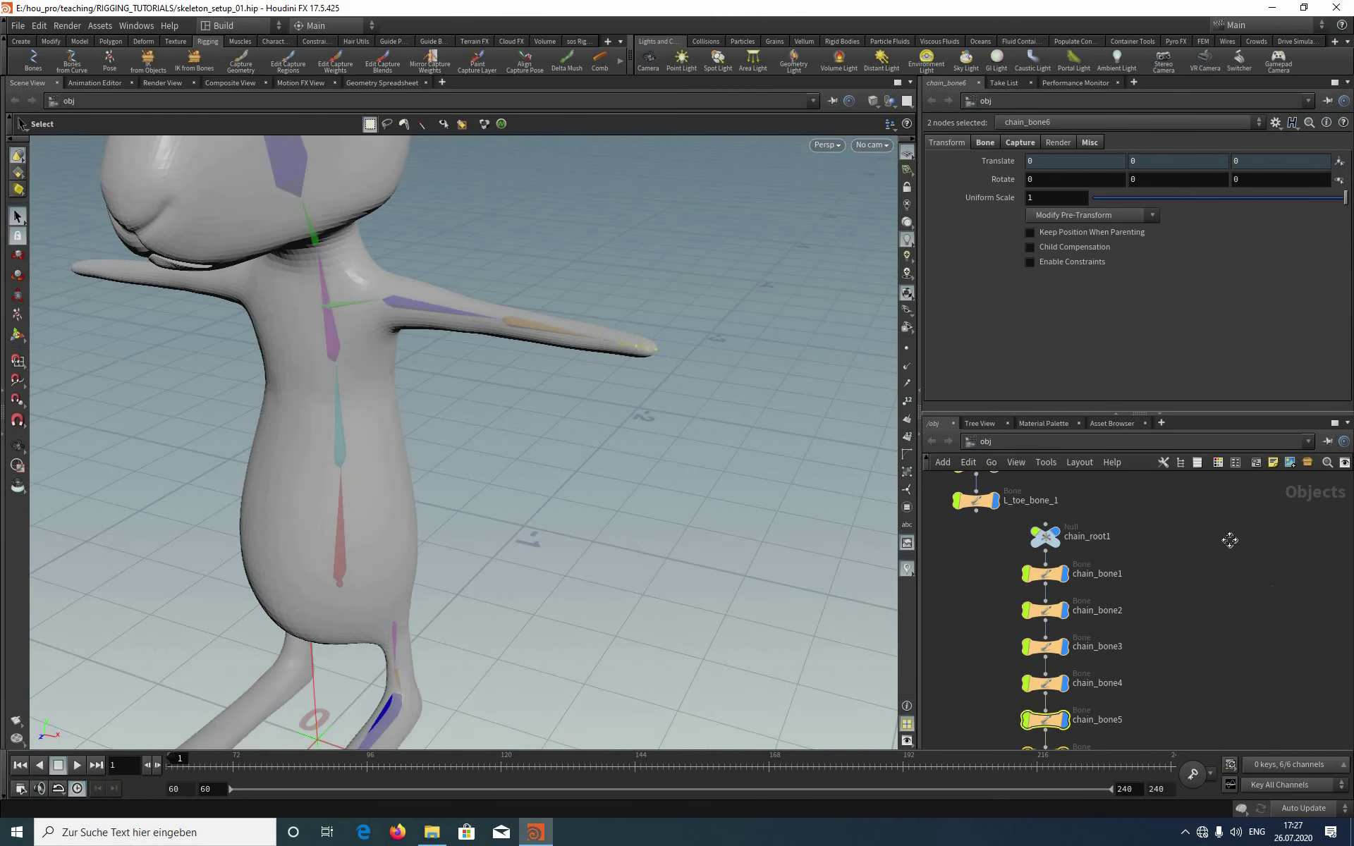
scroll(1187, 578, "down", 5)
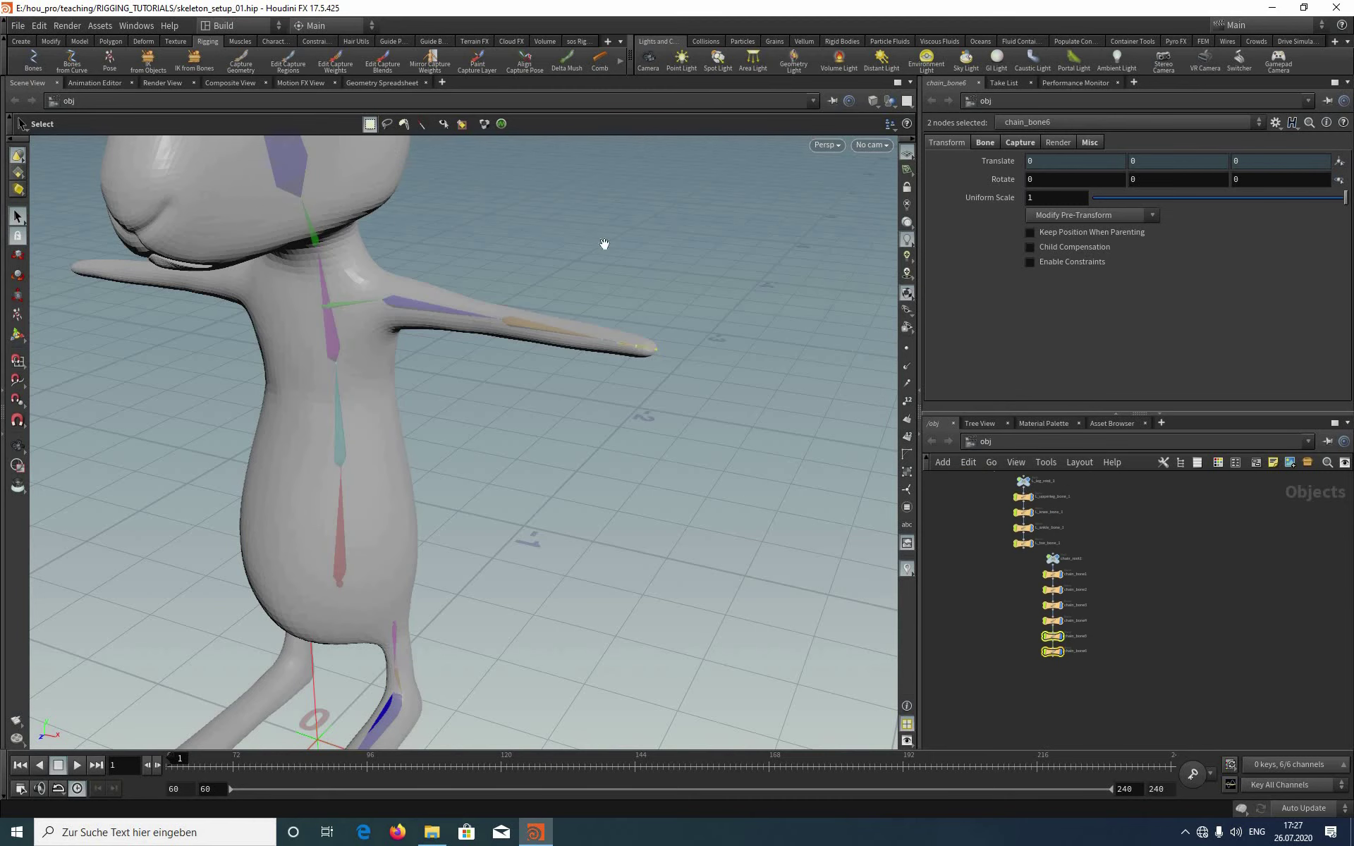
key("Escape")
scroll(627, 243, "down", 2)
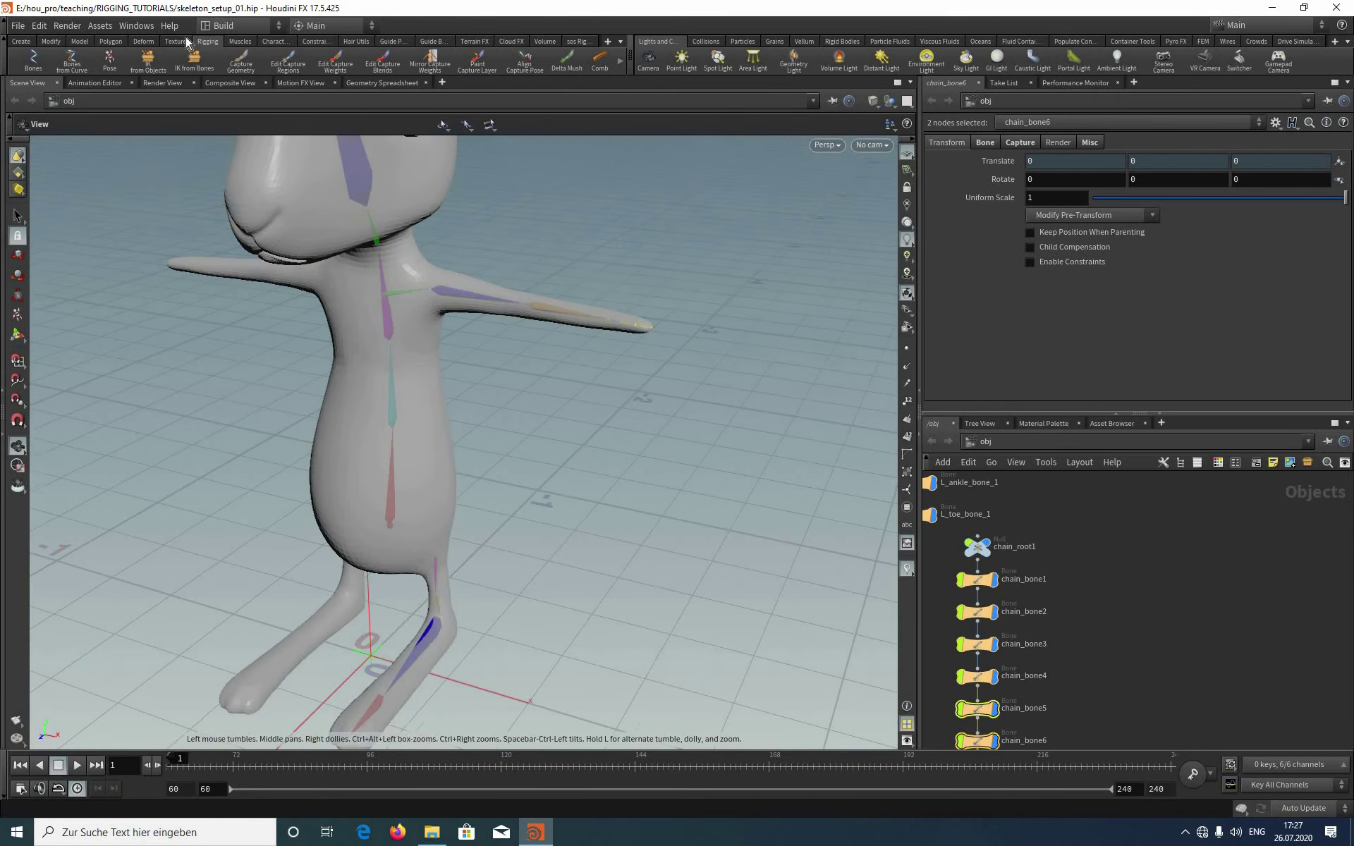
key("s")
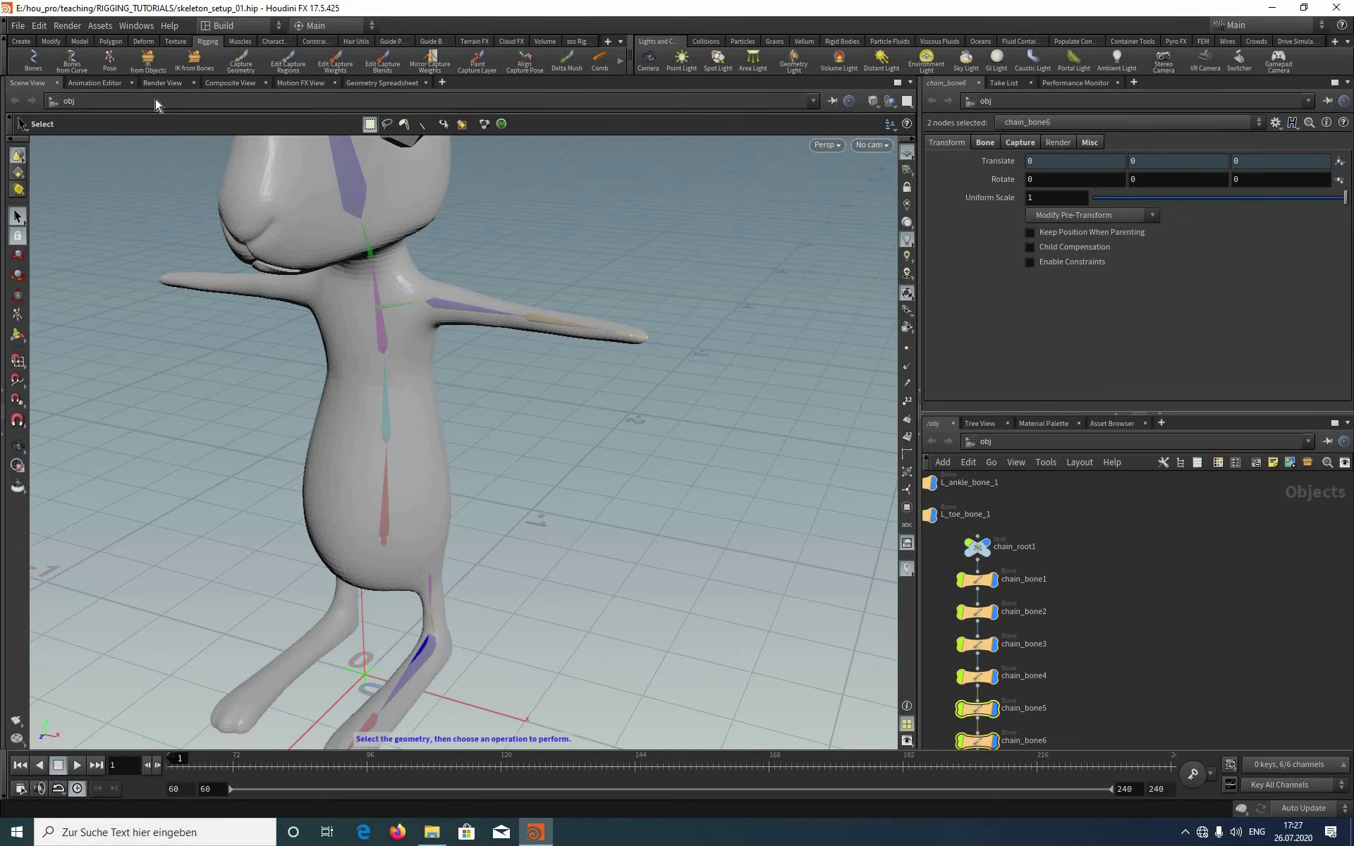
Step: Open the hou.session script from the Python Source Editor in the external text editor and enlarge its text around the sos_rename_arm function
left_click(136, 26)
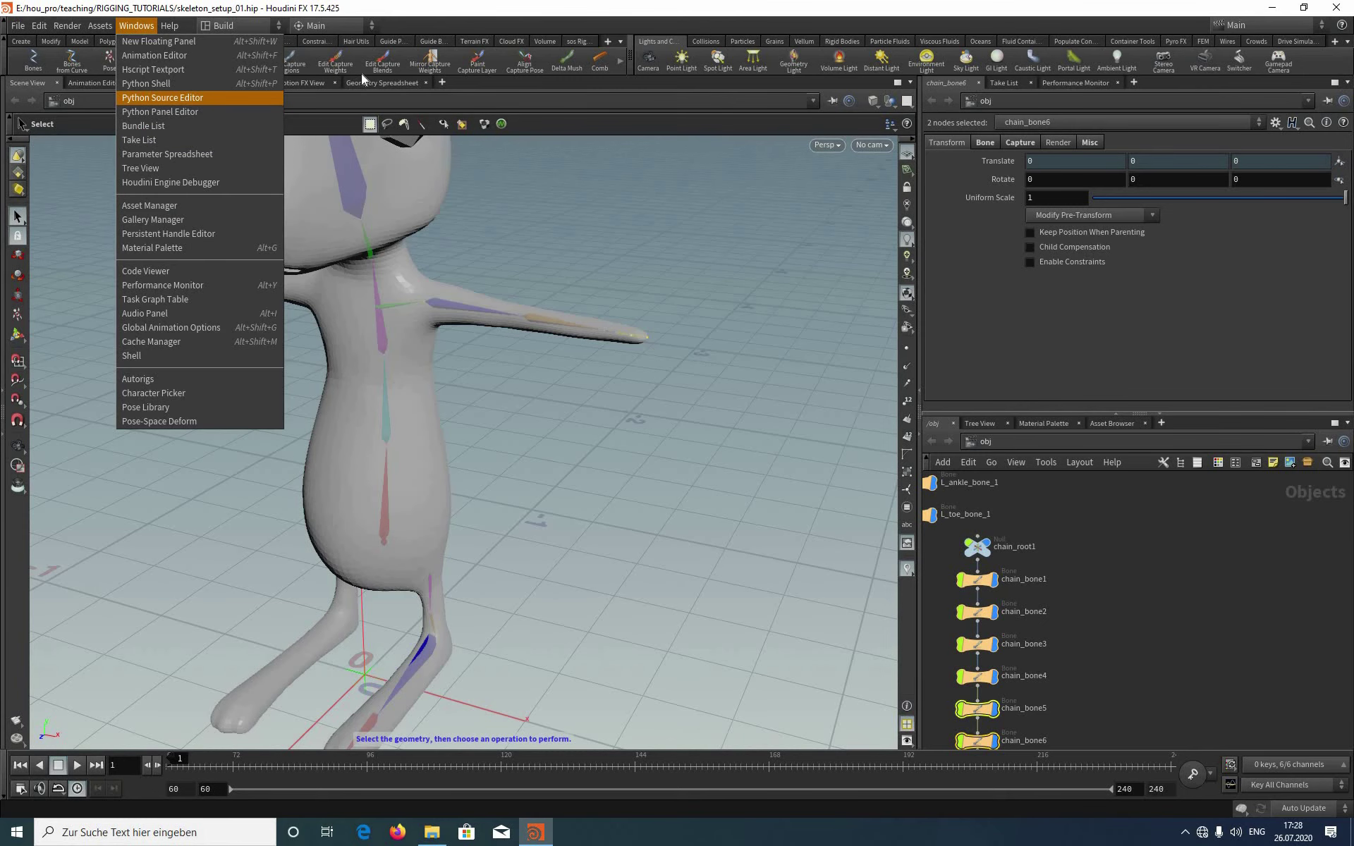
key("Return")
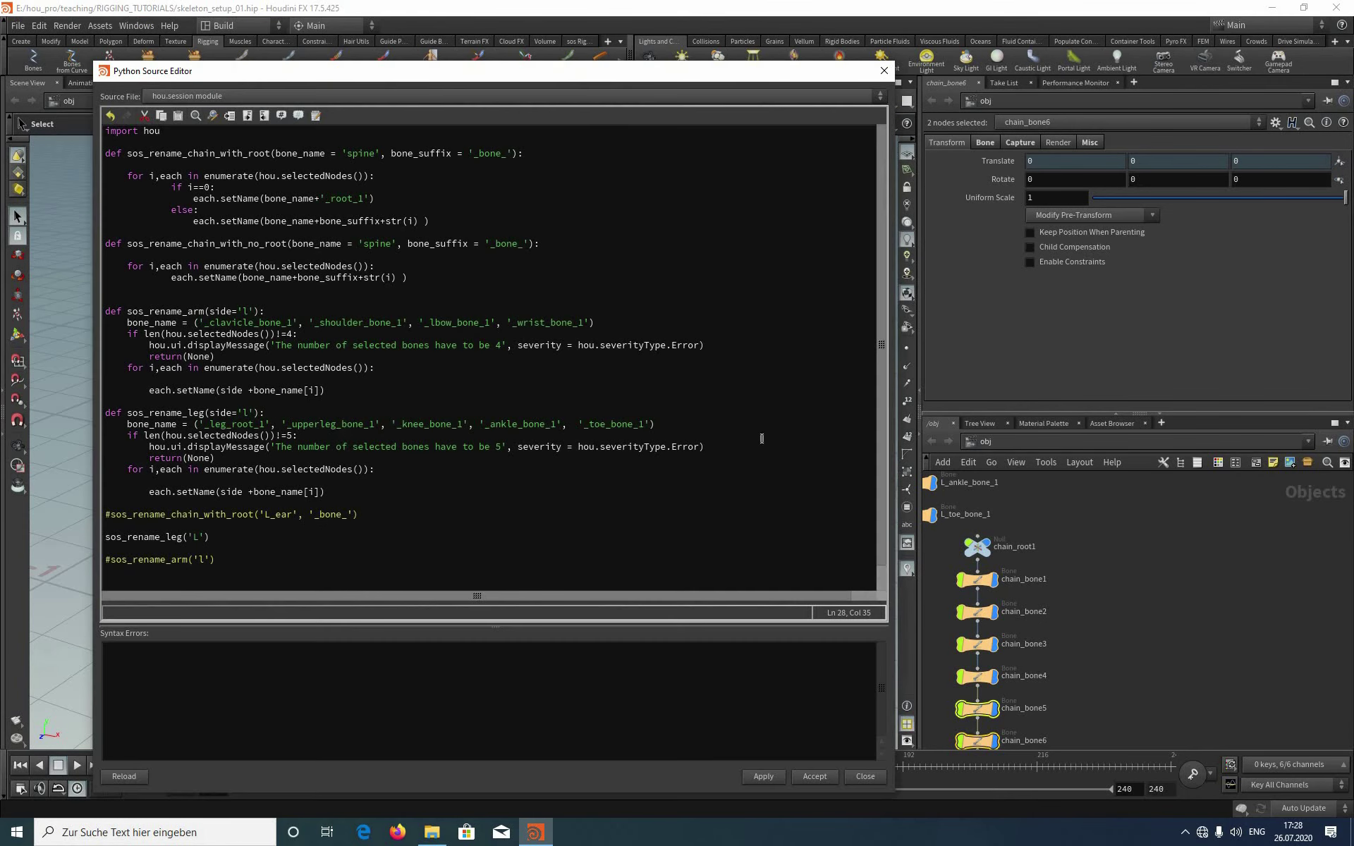
left_click(315, 115)
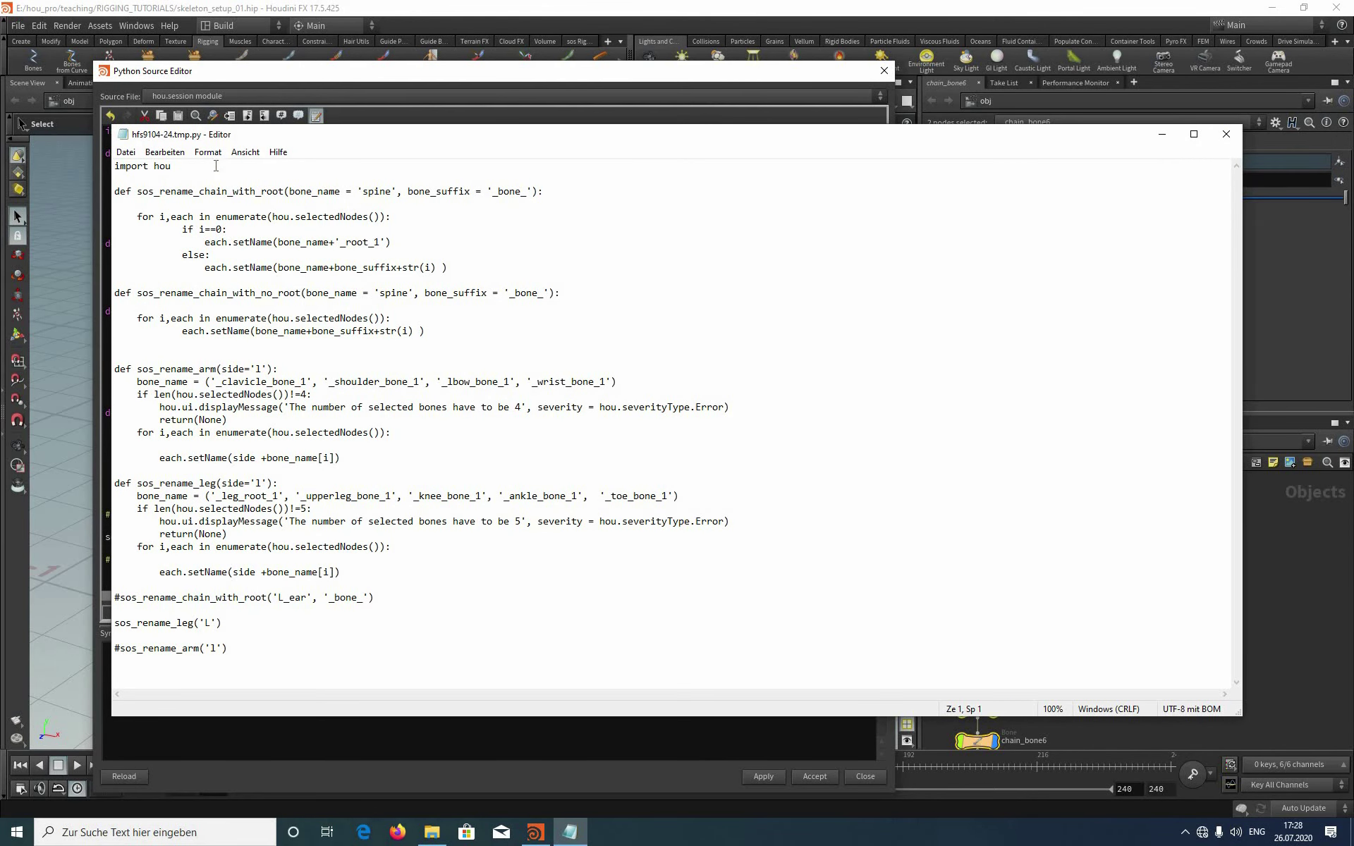
key("alt+o")
key("Escape")
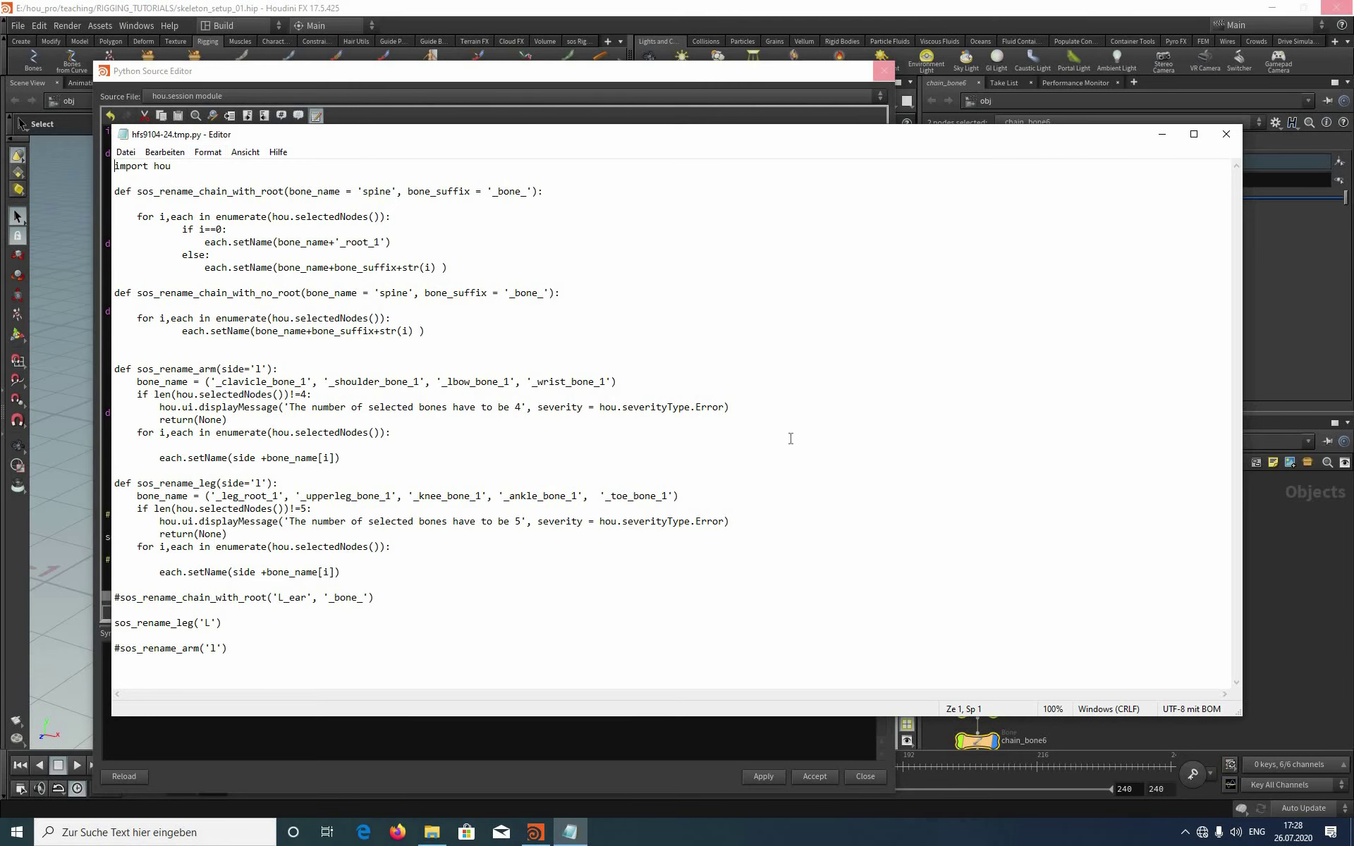
scroll(1237, 278, "up", 9, "ctrl")
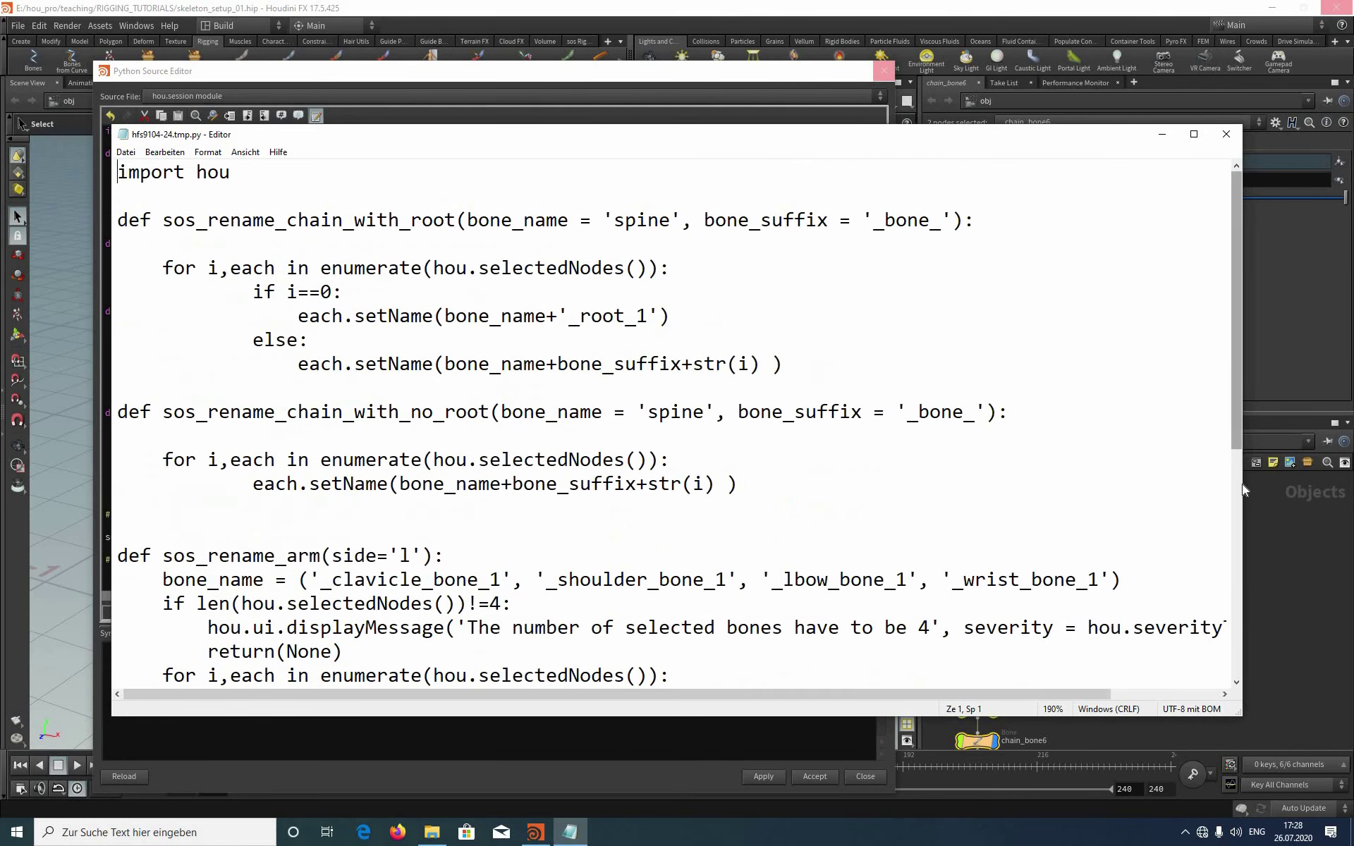
scroll(316, 358, "down", 5)
scroll(316, 358, "up", 1)
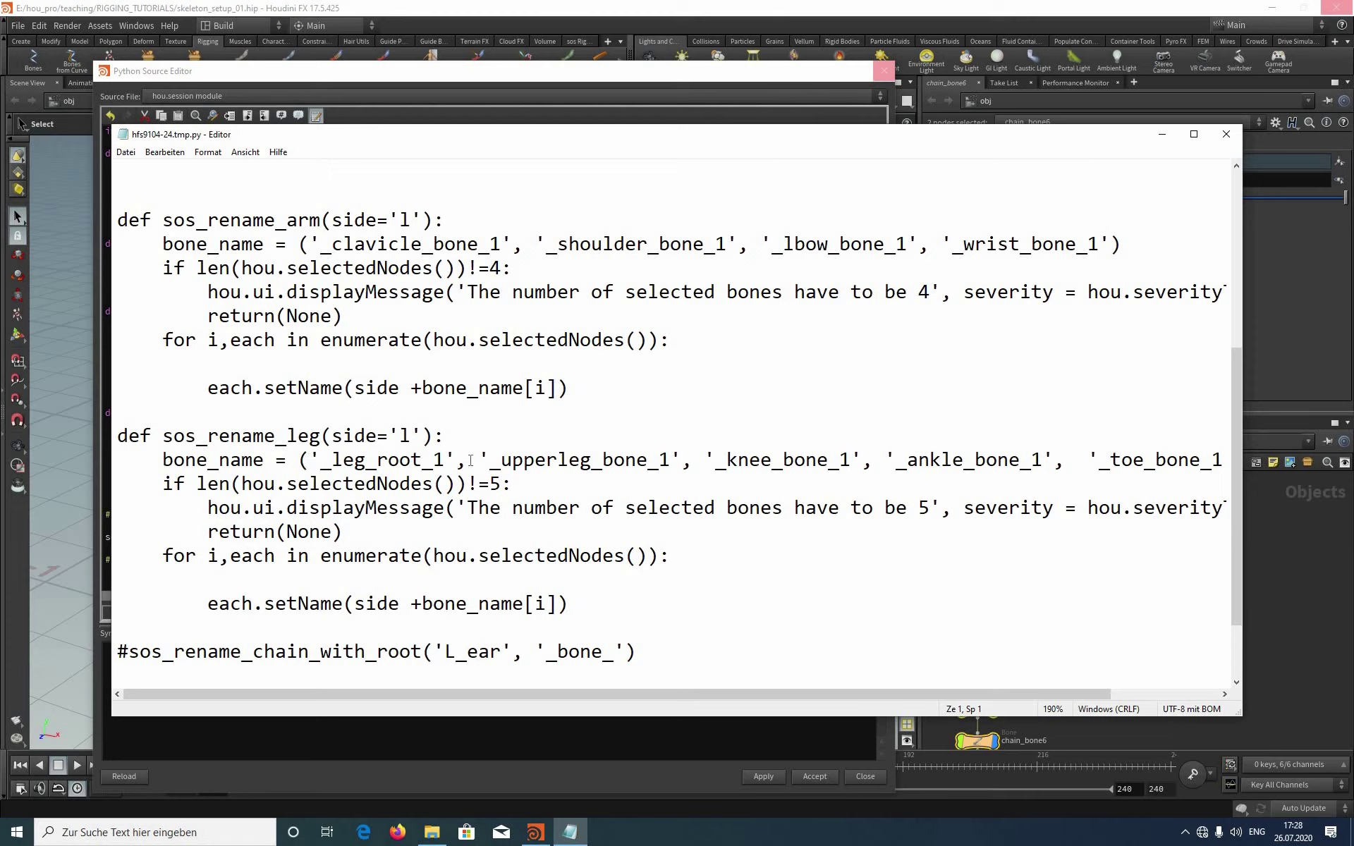
Step: Add '_arm_root_1' as the first bone_name entry in sos_rename_arm, adapting a copy of the '_leg_root_1' entry from sos_rename_leg
left_click_drag(310, 459, 467, 459)
key("ctrl+c")
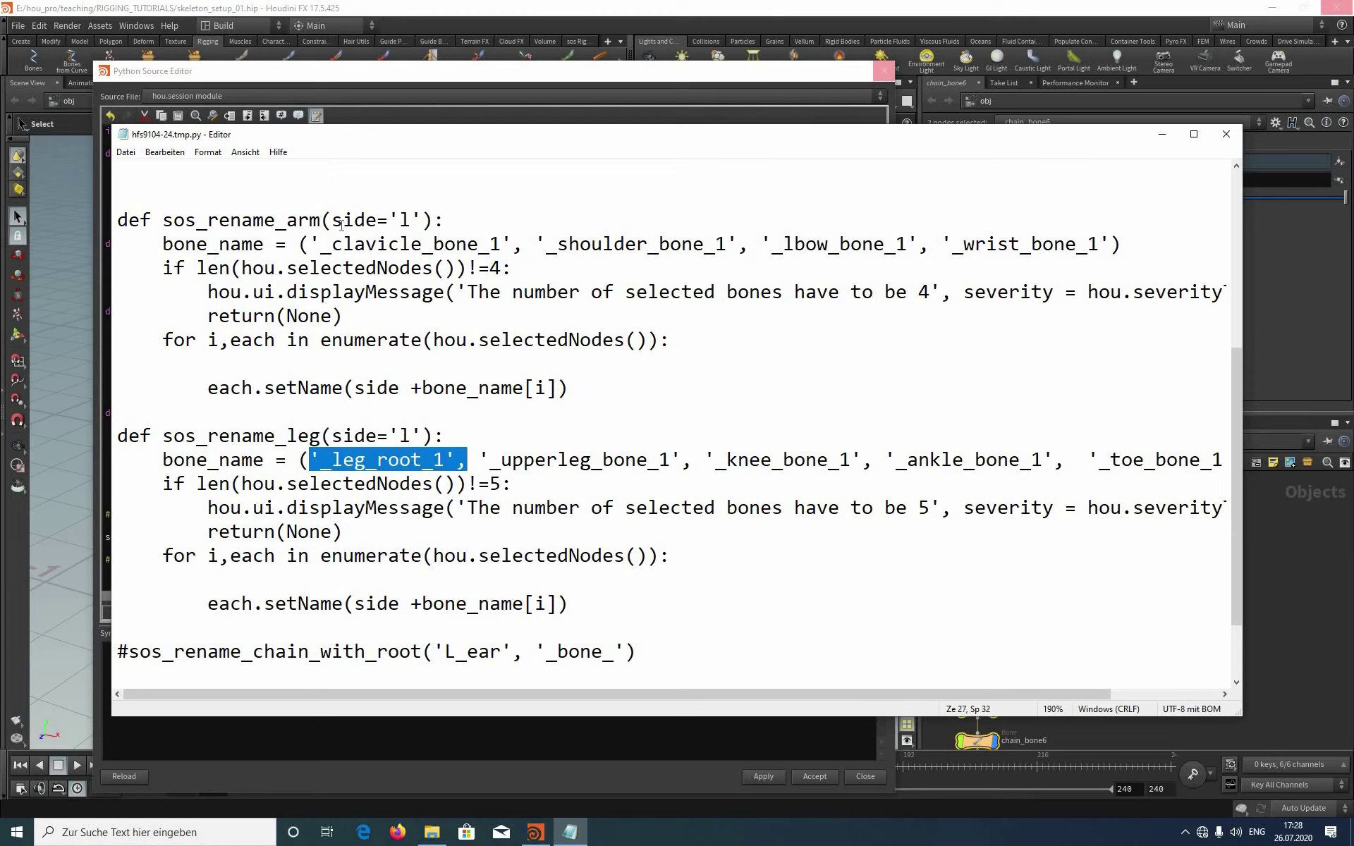
left_click(309, 244)
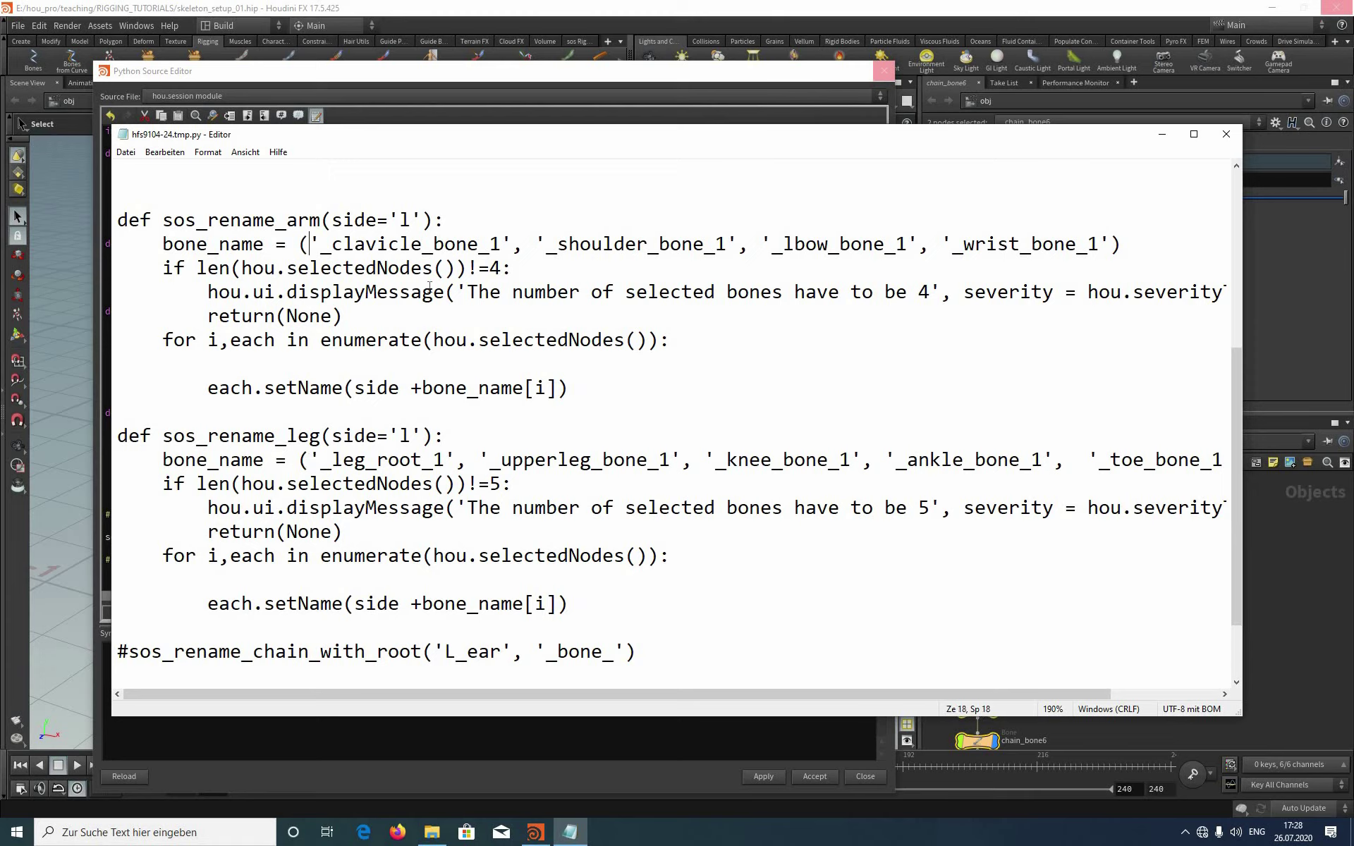
key("ctrl+v")
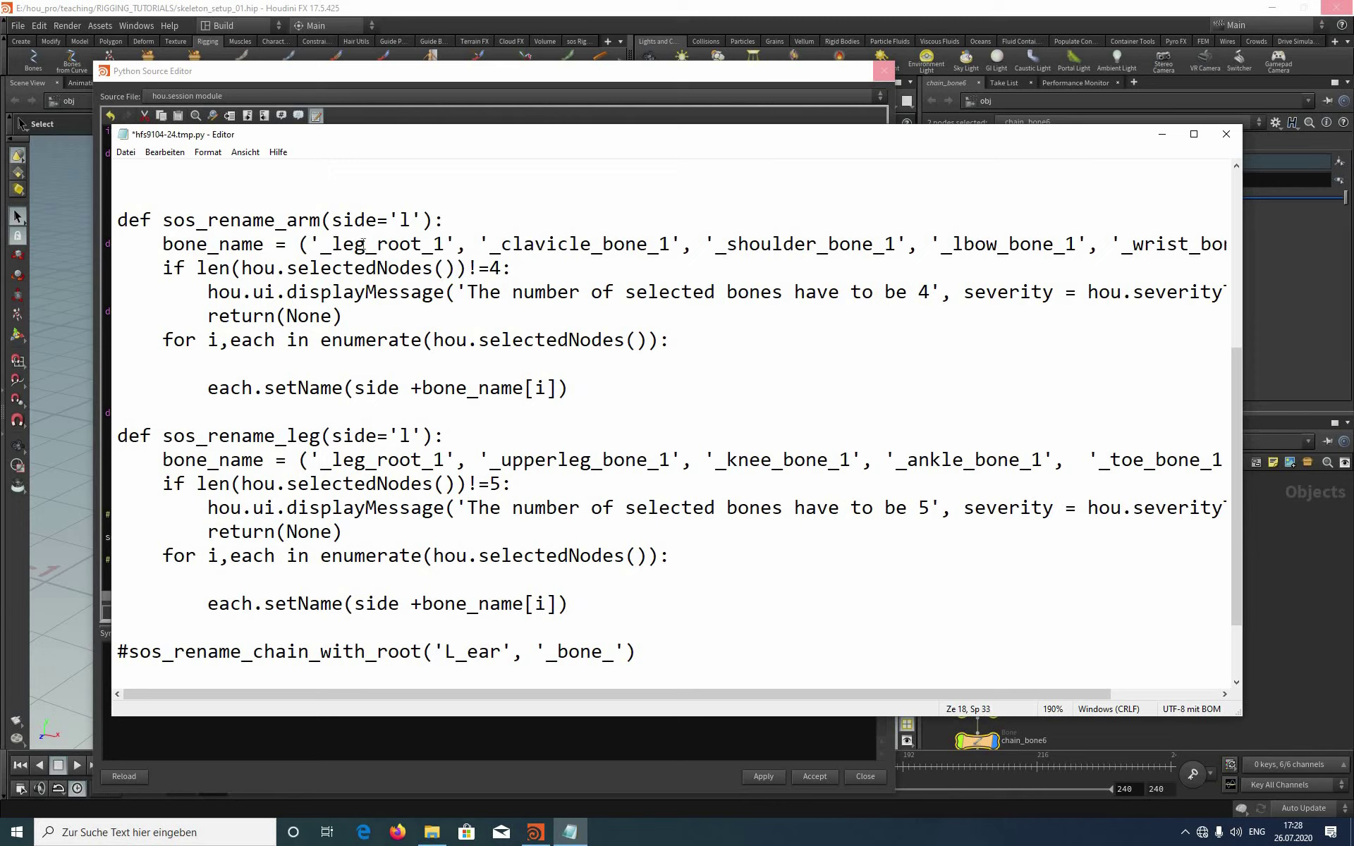
left_click_drag(332, 244, 366, 244)
type("ar")
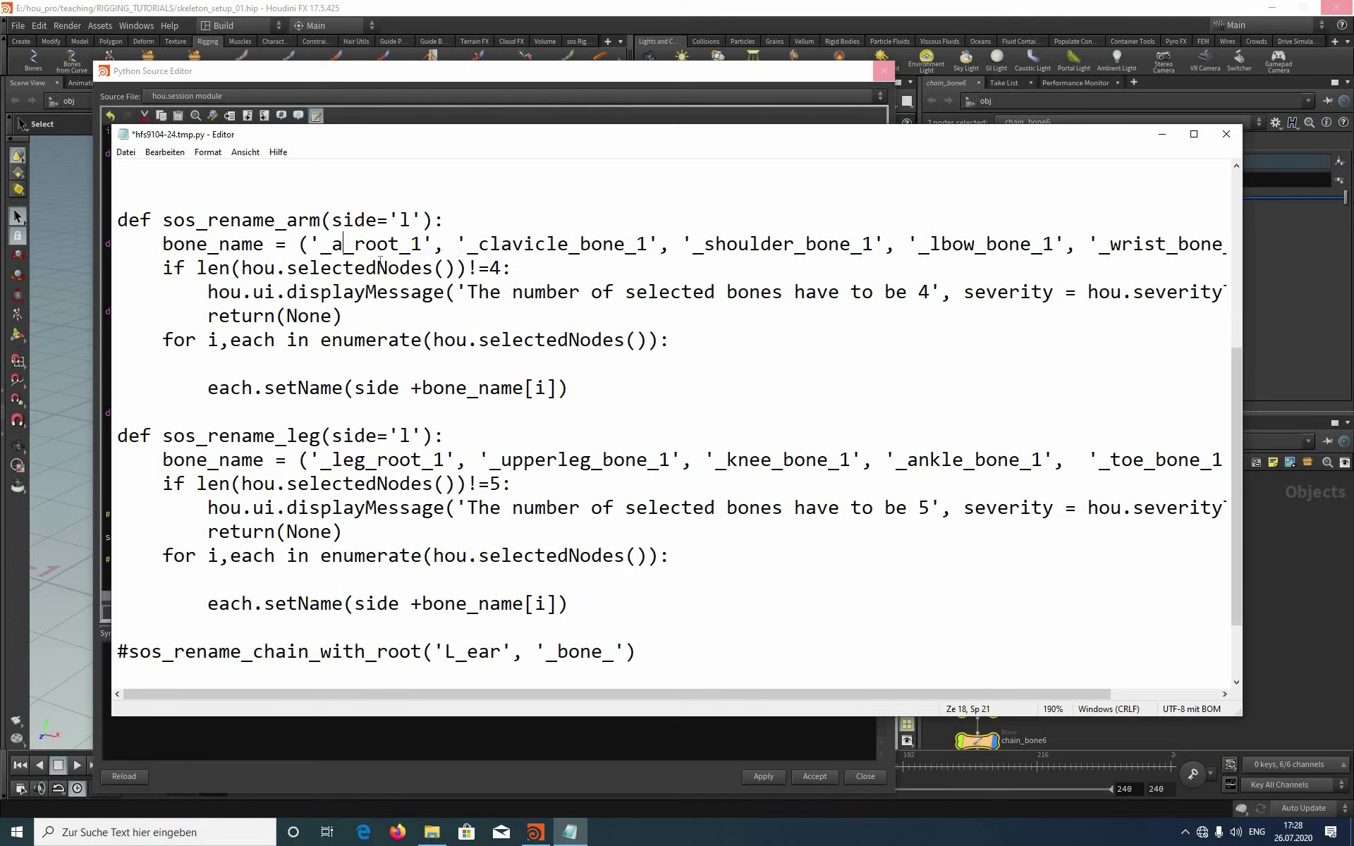
type("m")
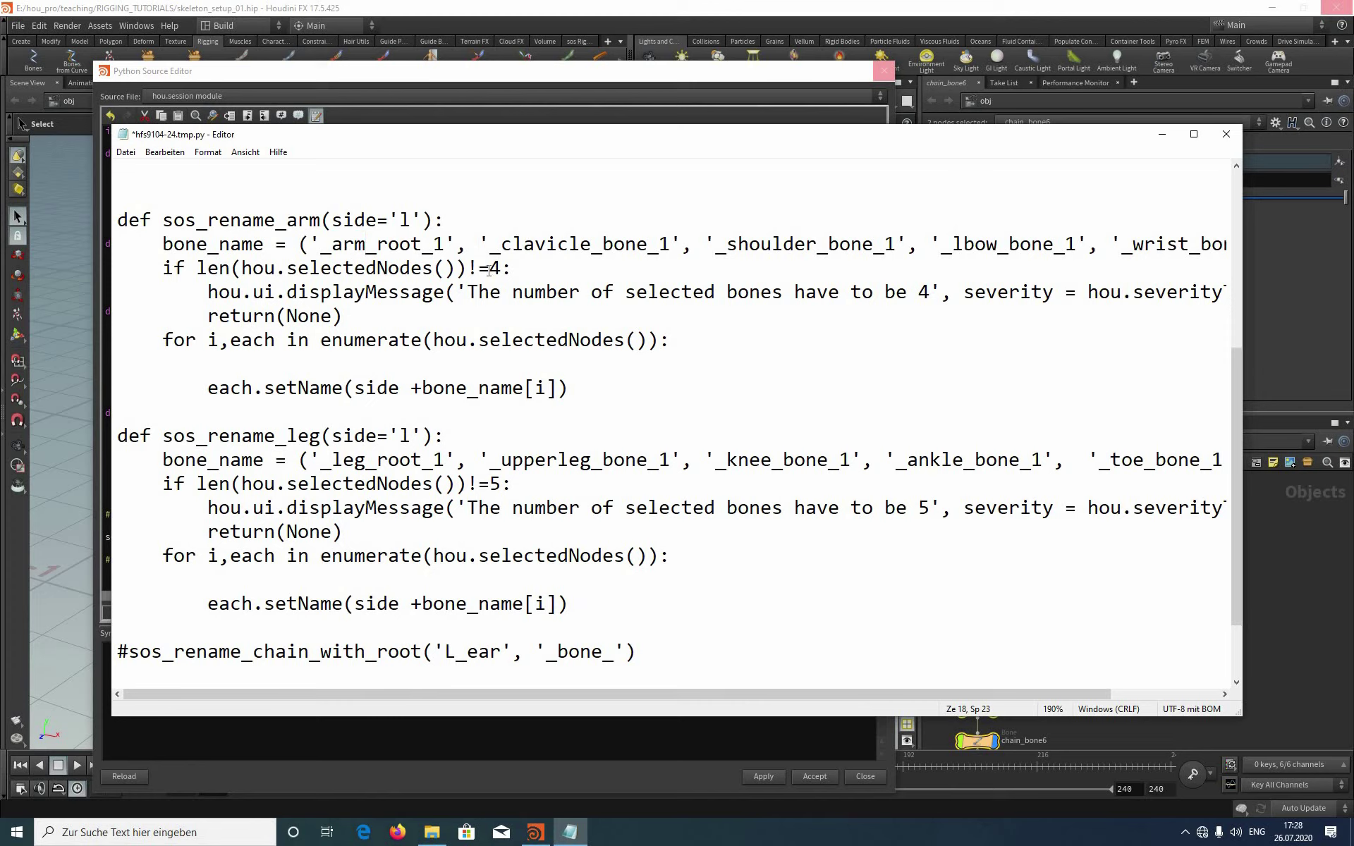
Step: Set the required number of selected bones in sos_rename_arm to 5 in both the condition and the error message, then save and close the script
left_click_drag(489, 268, 500, 268)
type("5")
double_click(925, 292)
type("5")
left_click(126, 151)
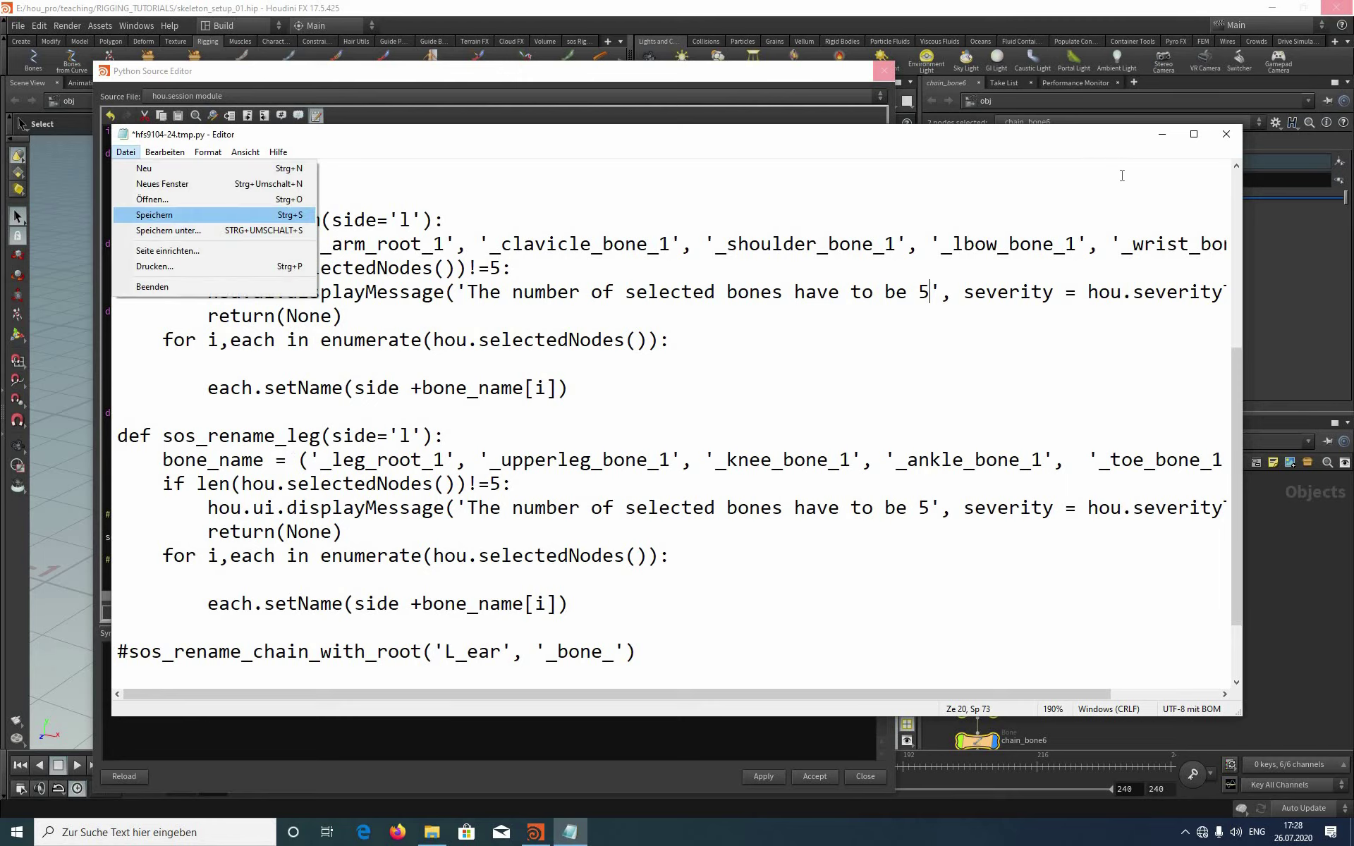
key("Return")
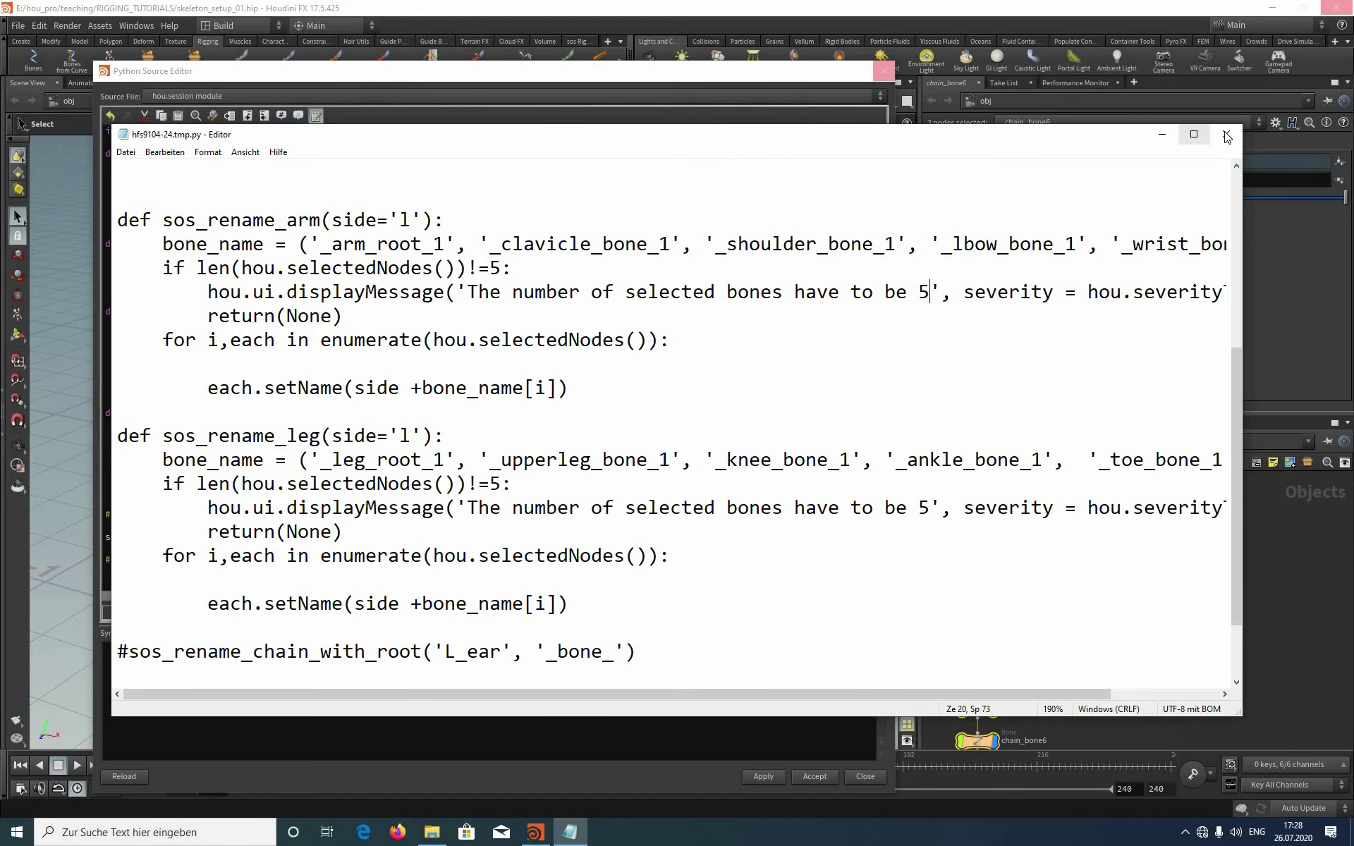
left_click(1226, 134)
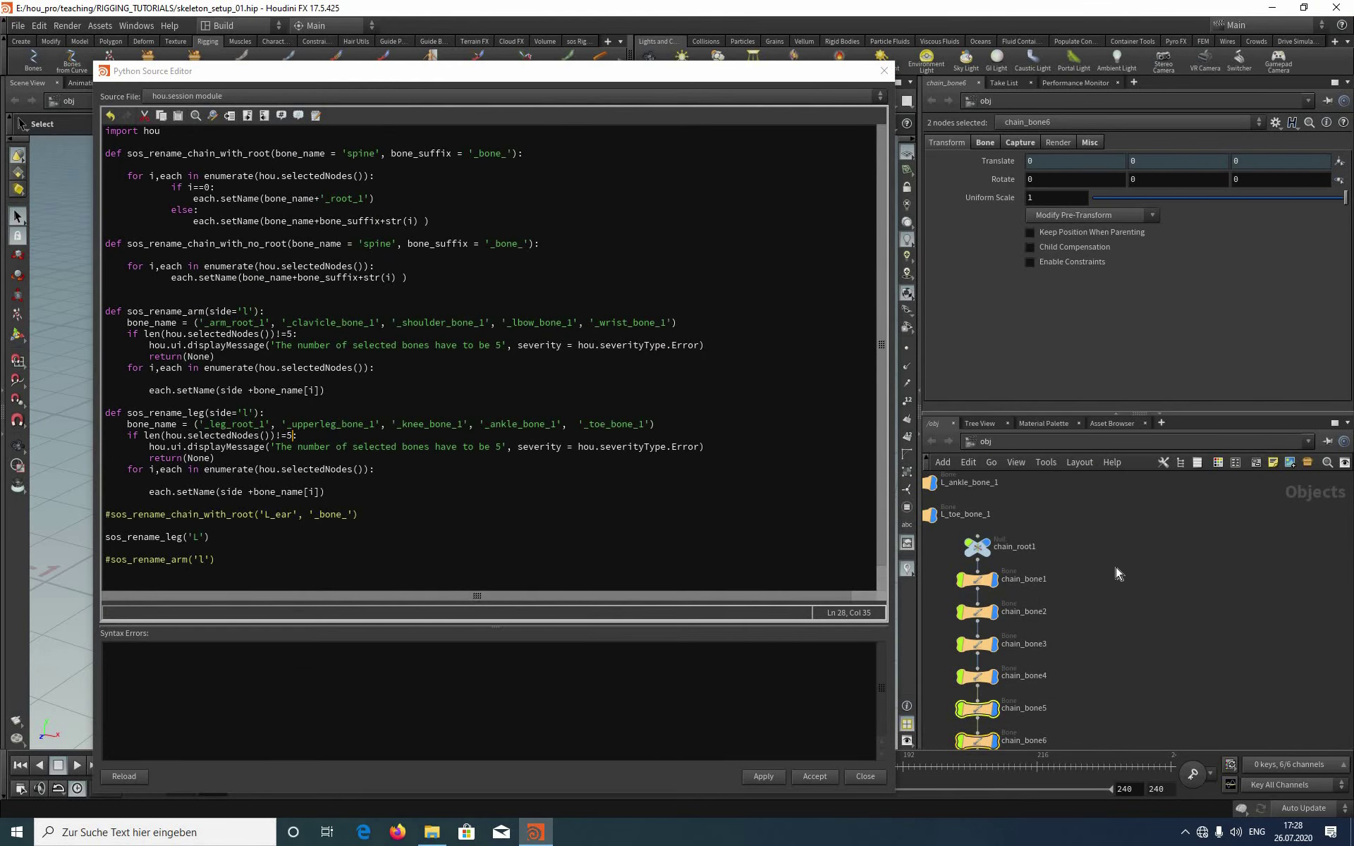
Step: Select chain_root1 through chain_bone4 and rename them with the script by changing the leg call to sos_rename_arm('L')
middle_click_drag(1115, 567, 1195, 538)
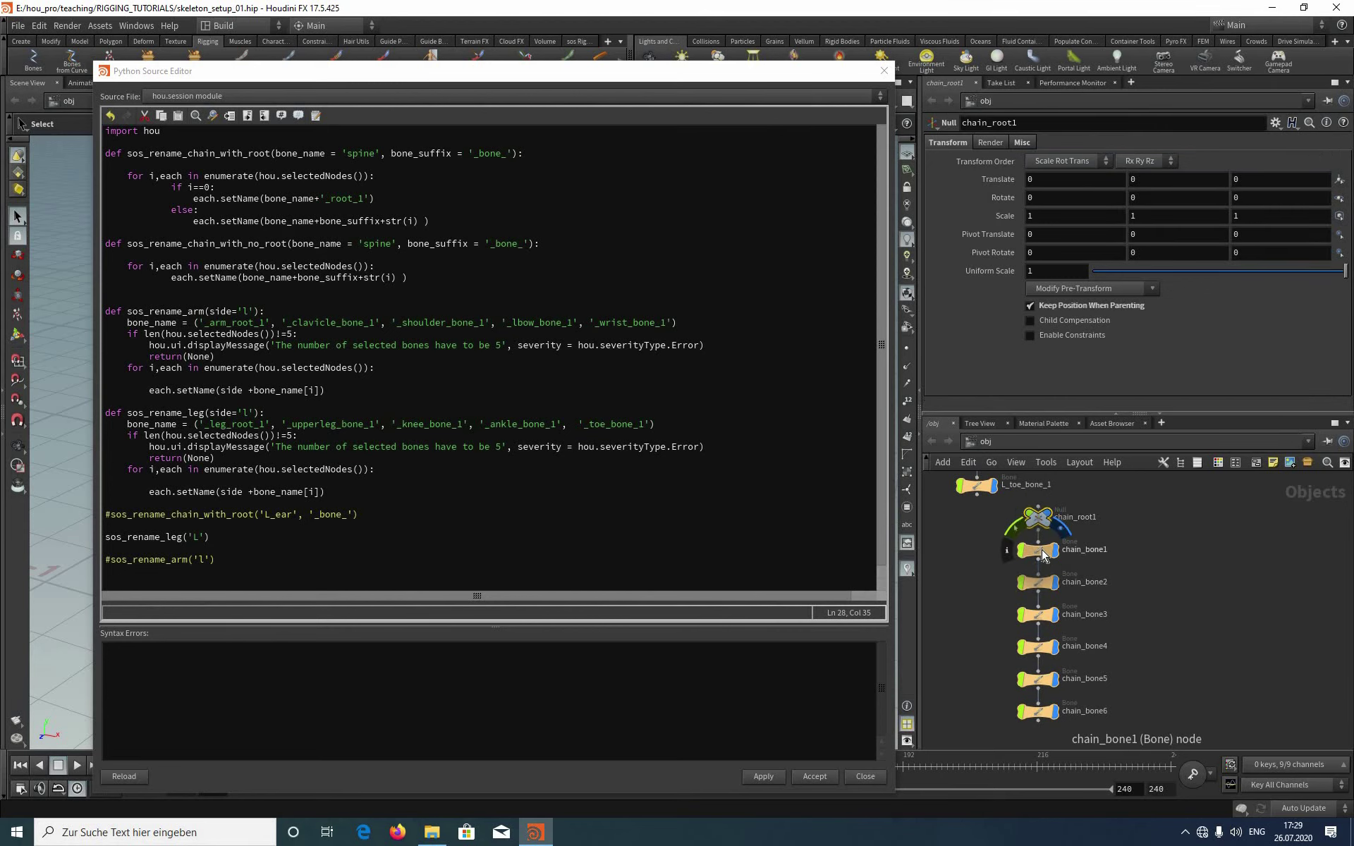
left_click(1031, 616, "shift")
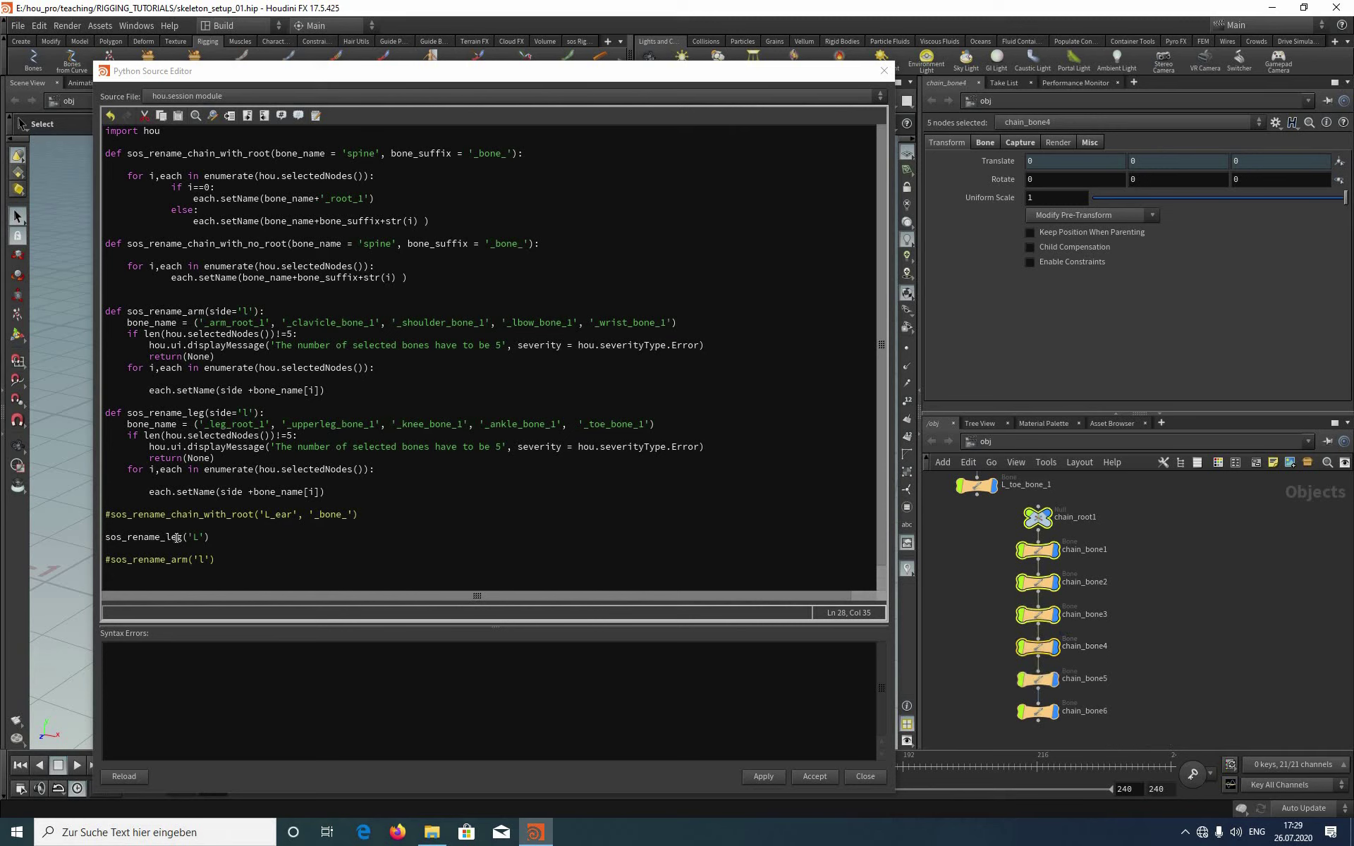
left_click_drag(165, 537, 184, 537)
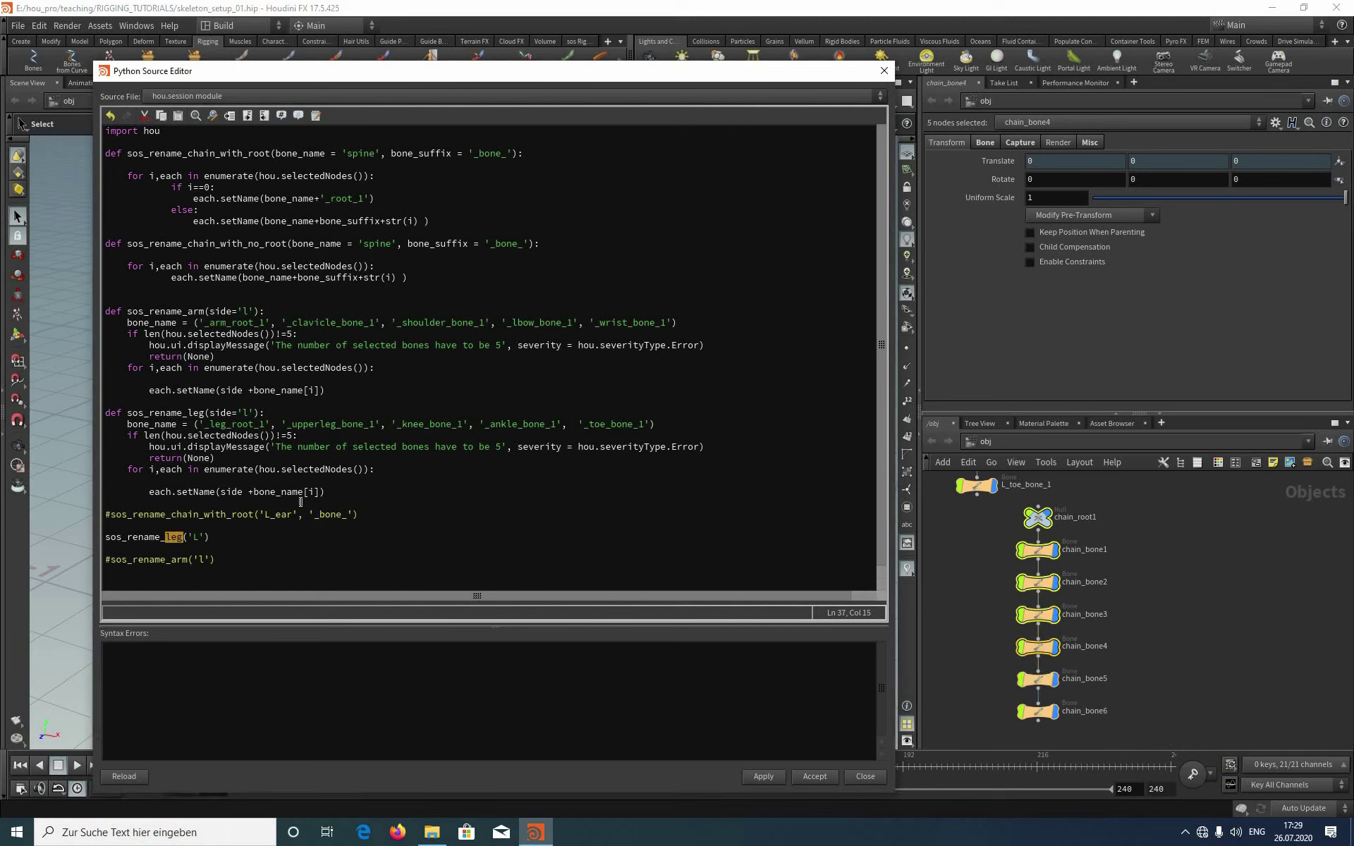
type("arm")
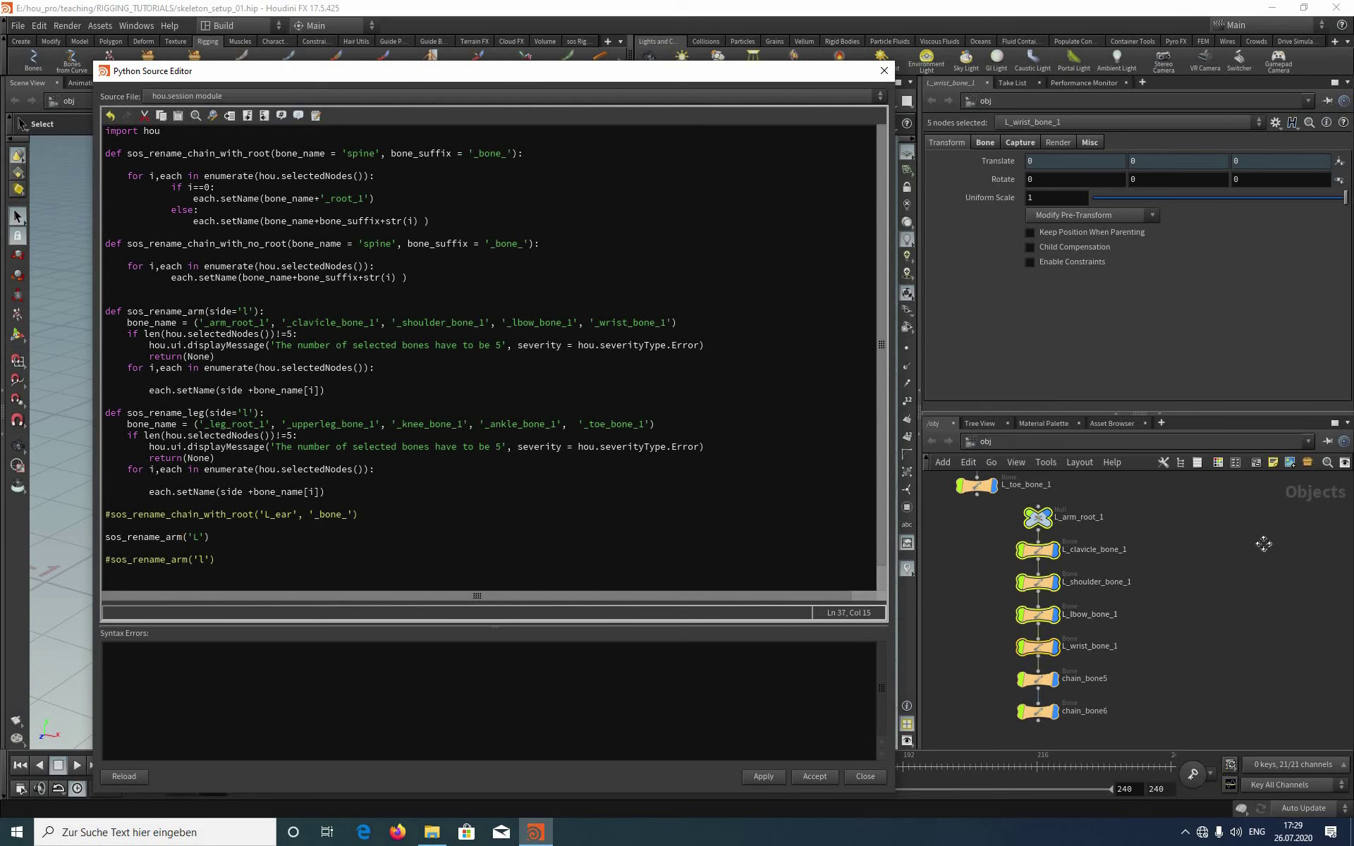
Step: Bring chain_bone5 and chain_bone6 into view in the network and reopen the session script in the external text editor
scroll(1218, 591, "up", 8)
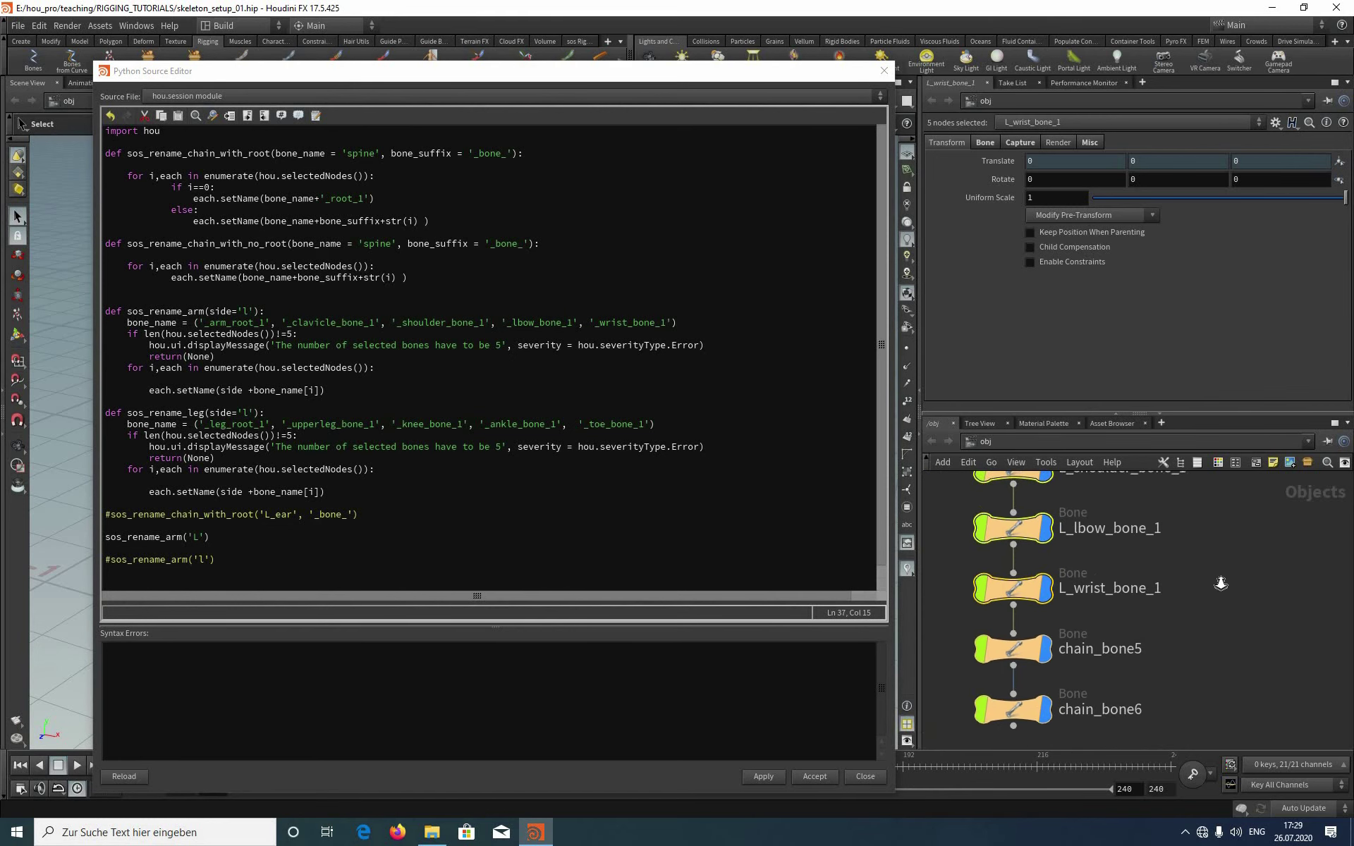
middle_click_drag(1128, 646, 1237, 586)
scroll(1058, 586, "down", 3)
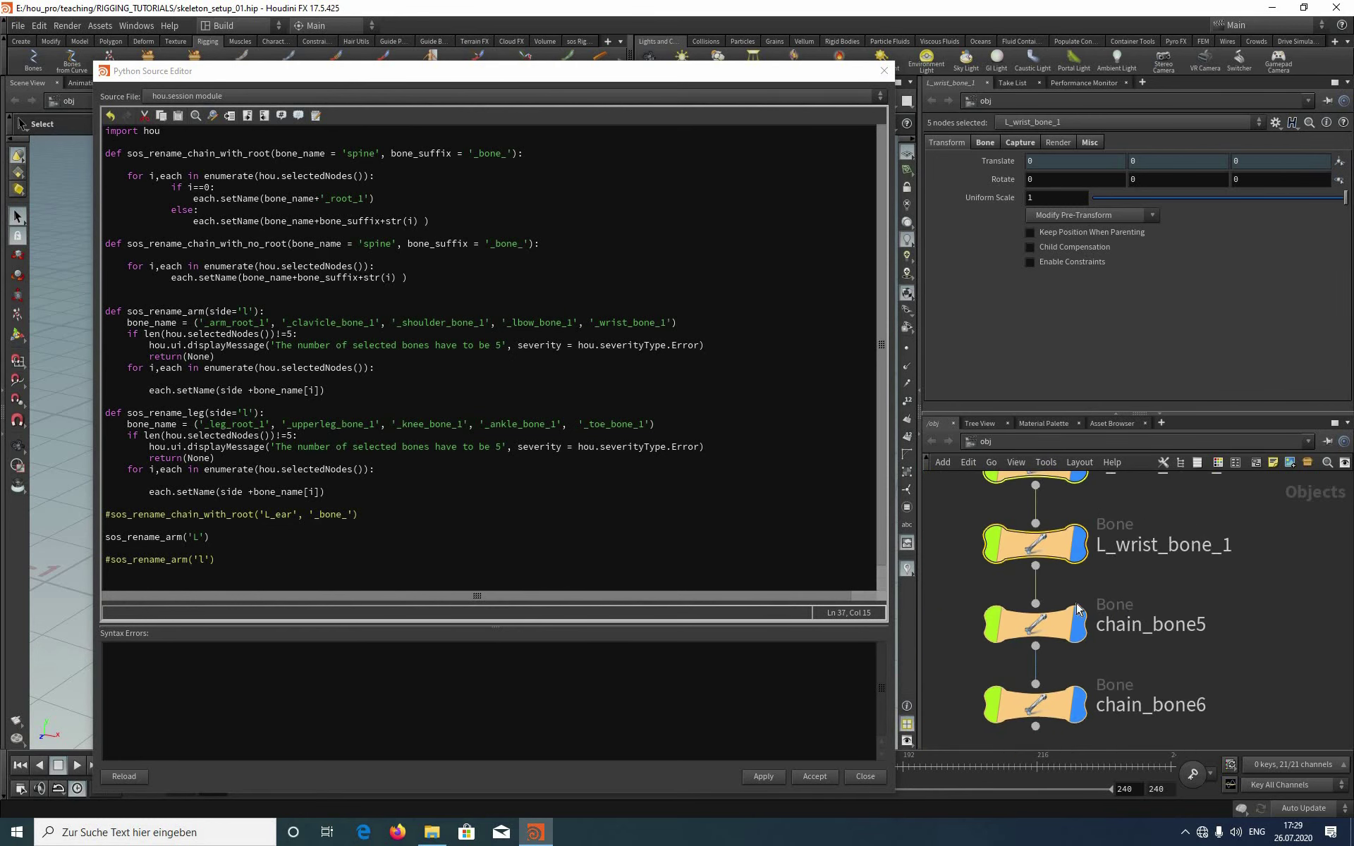
middle_click_drag(1153, 622, 1156, 599)
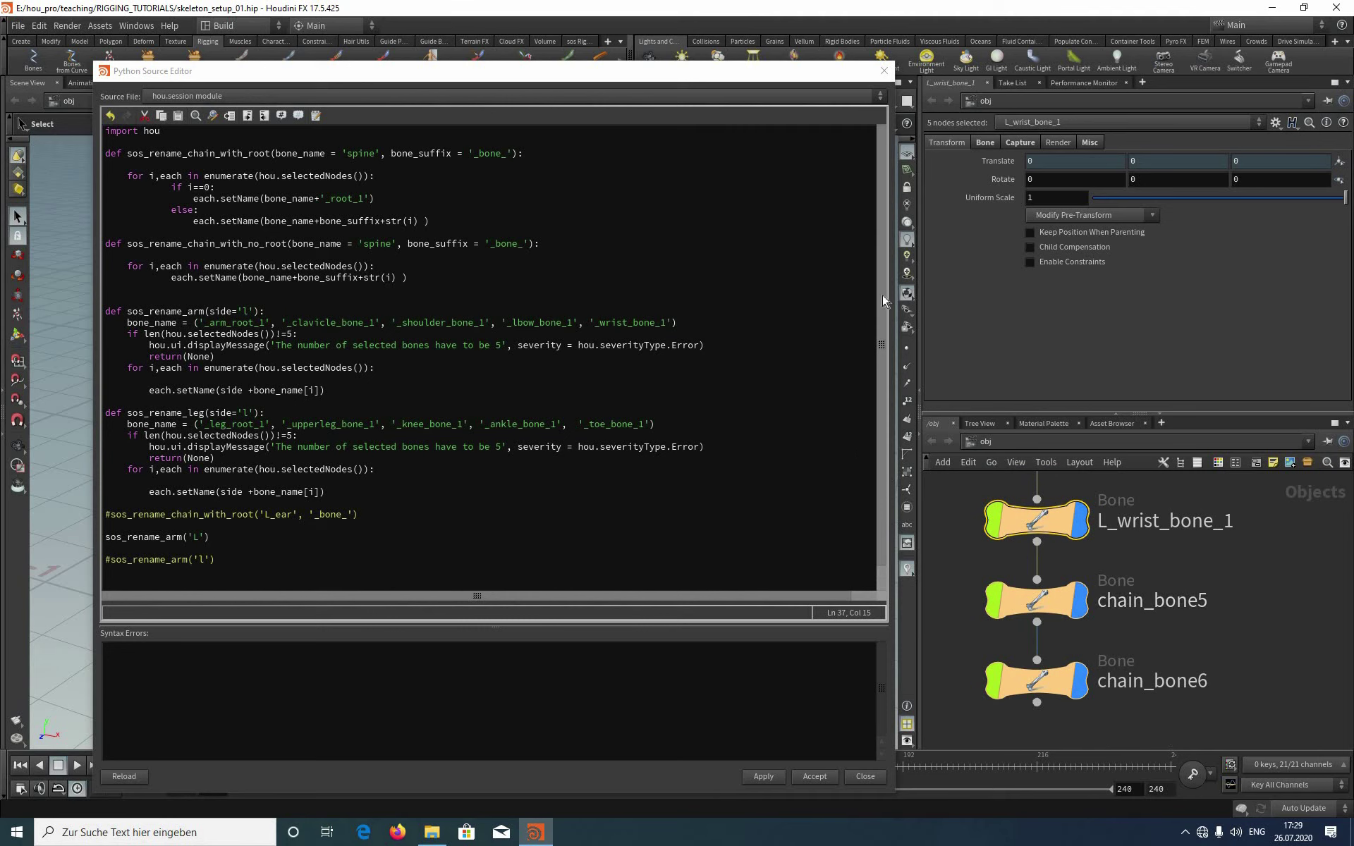
left_click(801, 308)
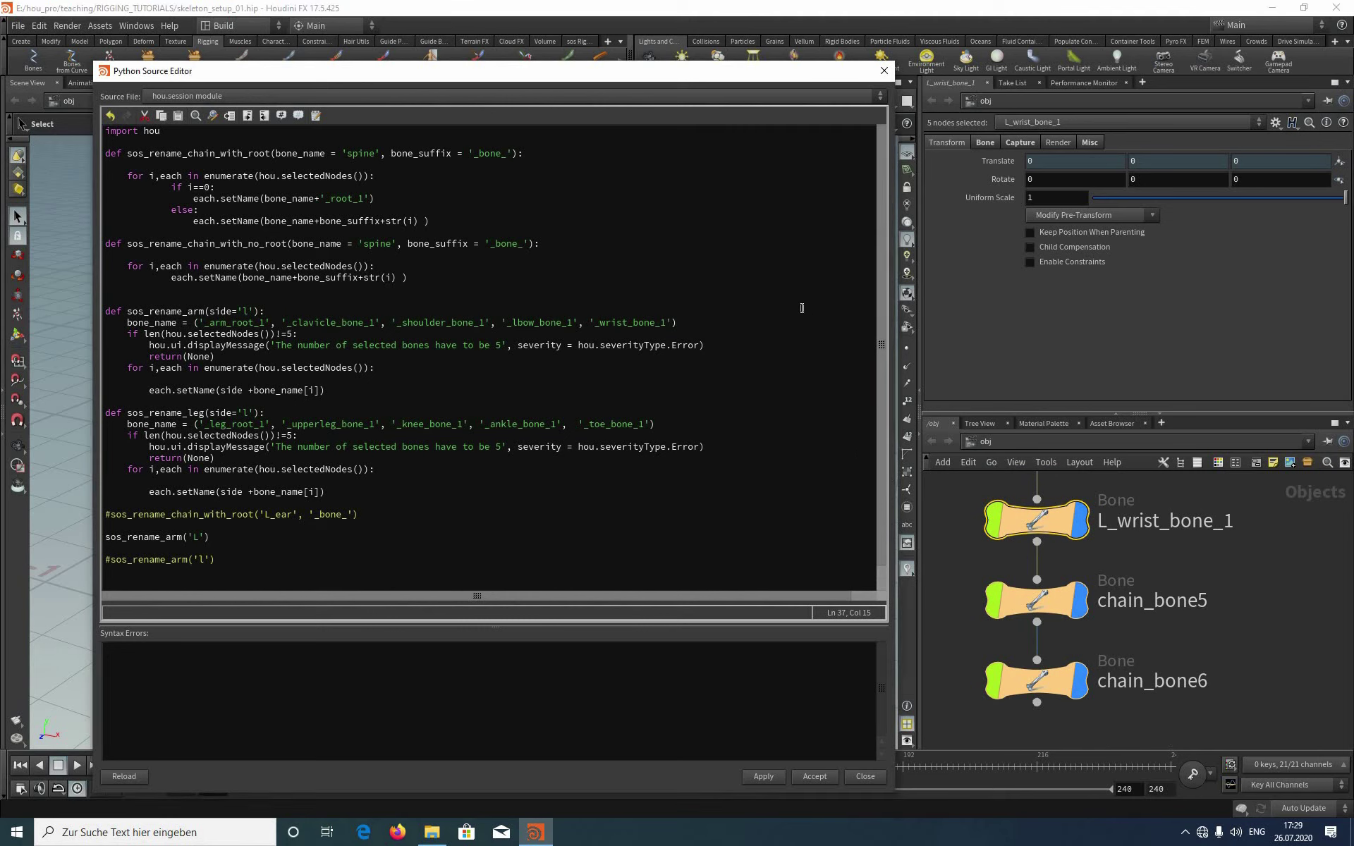
left_click_drag(546, 256, 409, 209)
key("shift+Down")
key("shift+Down")
key("shift+Down")
key("shift+Down")
key("shift+Down")
key("shift+Down")
key("Down")
key("Down")
key("Down")
key("End")
left_click(315, 115)
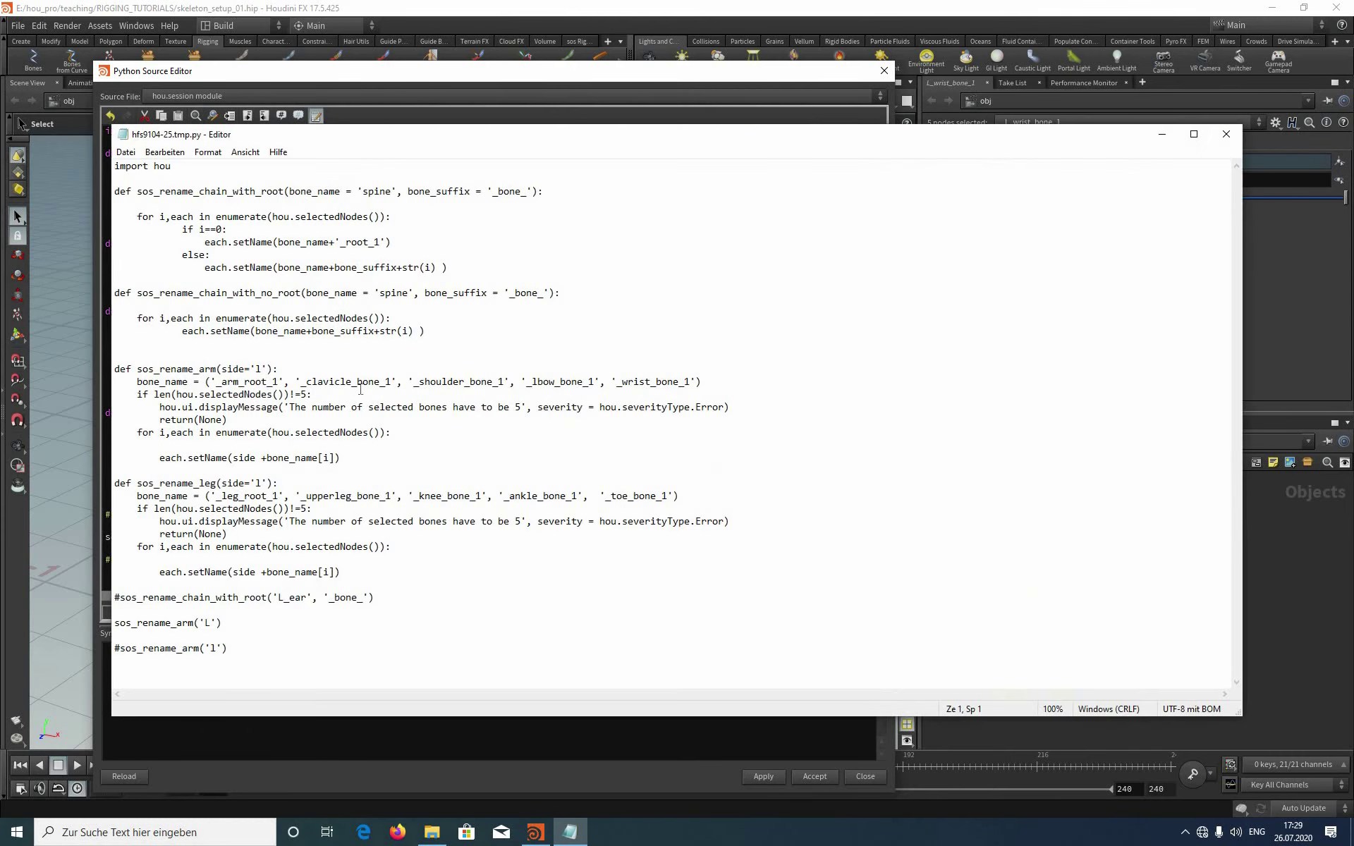
Step: Copy 'def sos_rename_chain_with_no_root' to a new line at the end of the script and comment out the sos_rename_arm('L') call
scroll(502, 372, "up", 6, "ctrl")
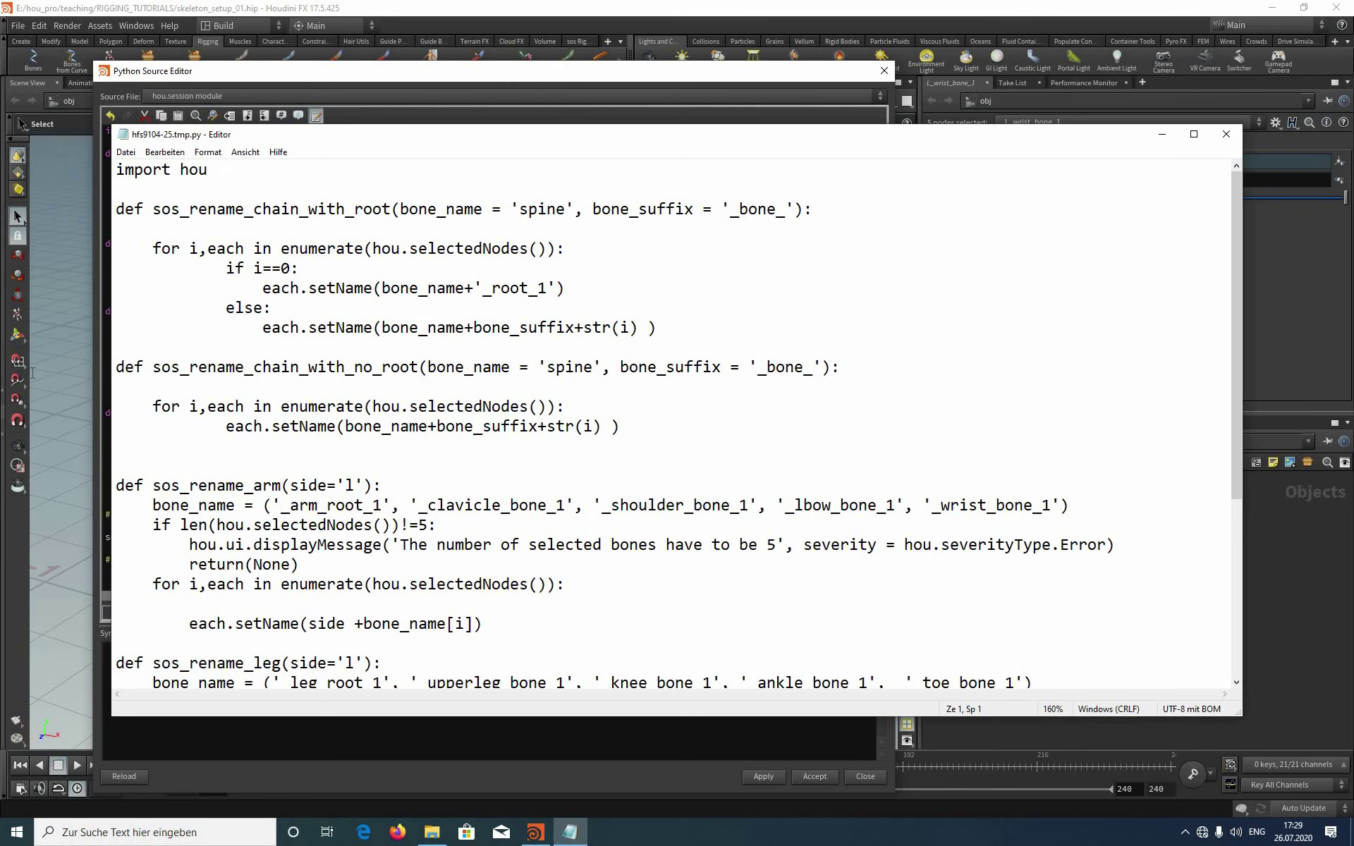
left_click_drag(419, 367, 116, 366)
key("ctrl+c")
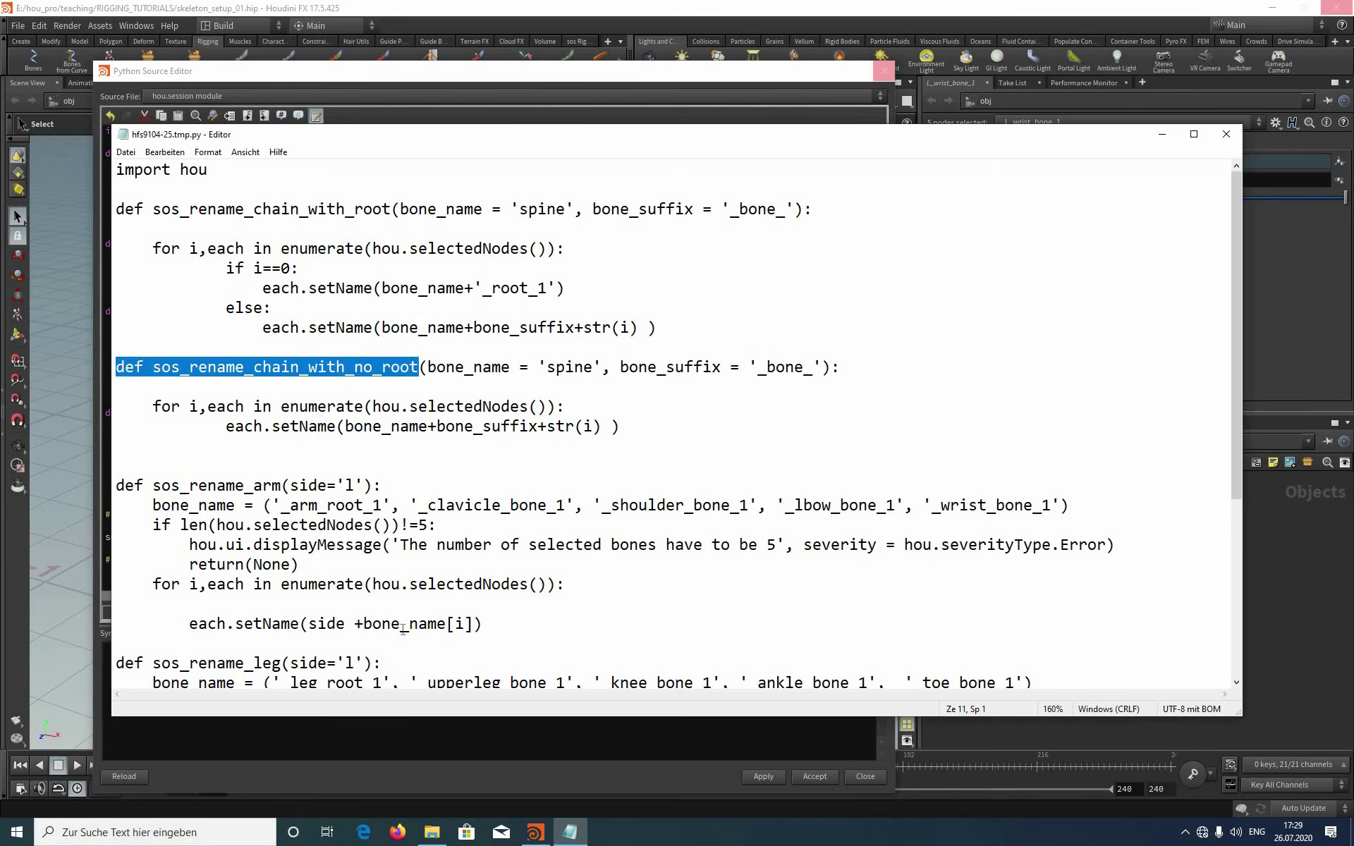
scroll(308, 644, "down", 5)
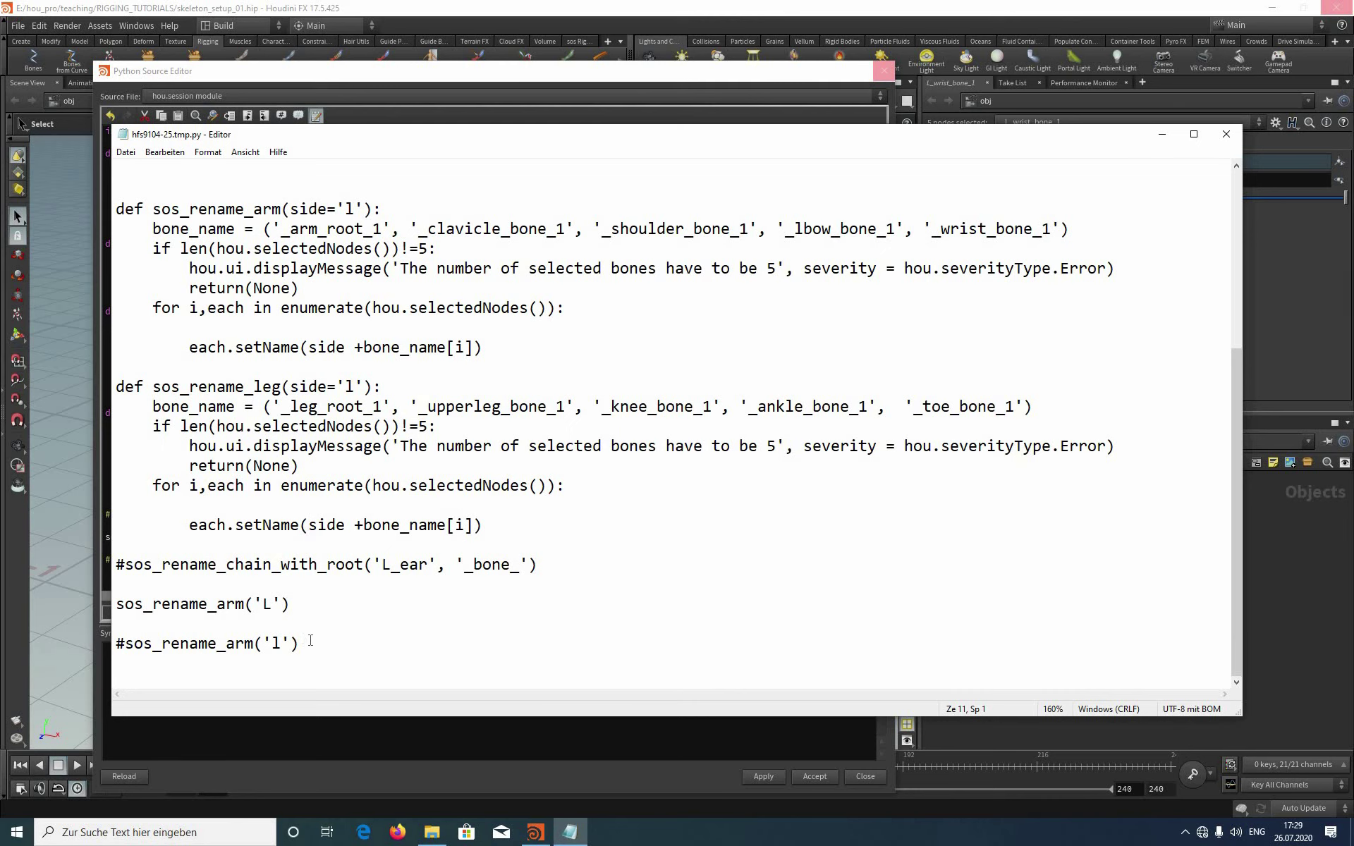
left_click(310, 640)
key("Return")
key("Return")
key("ctrl+v")
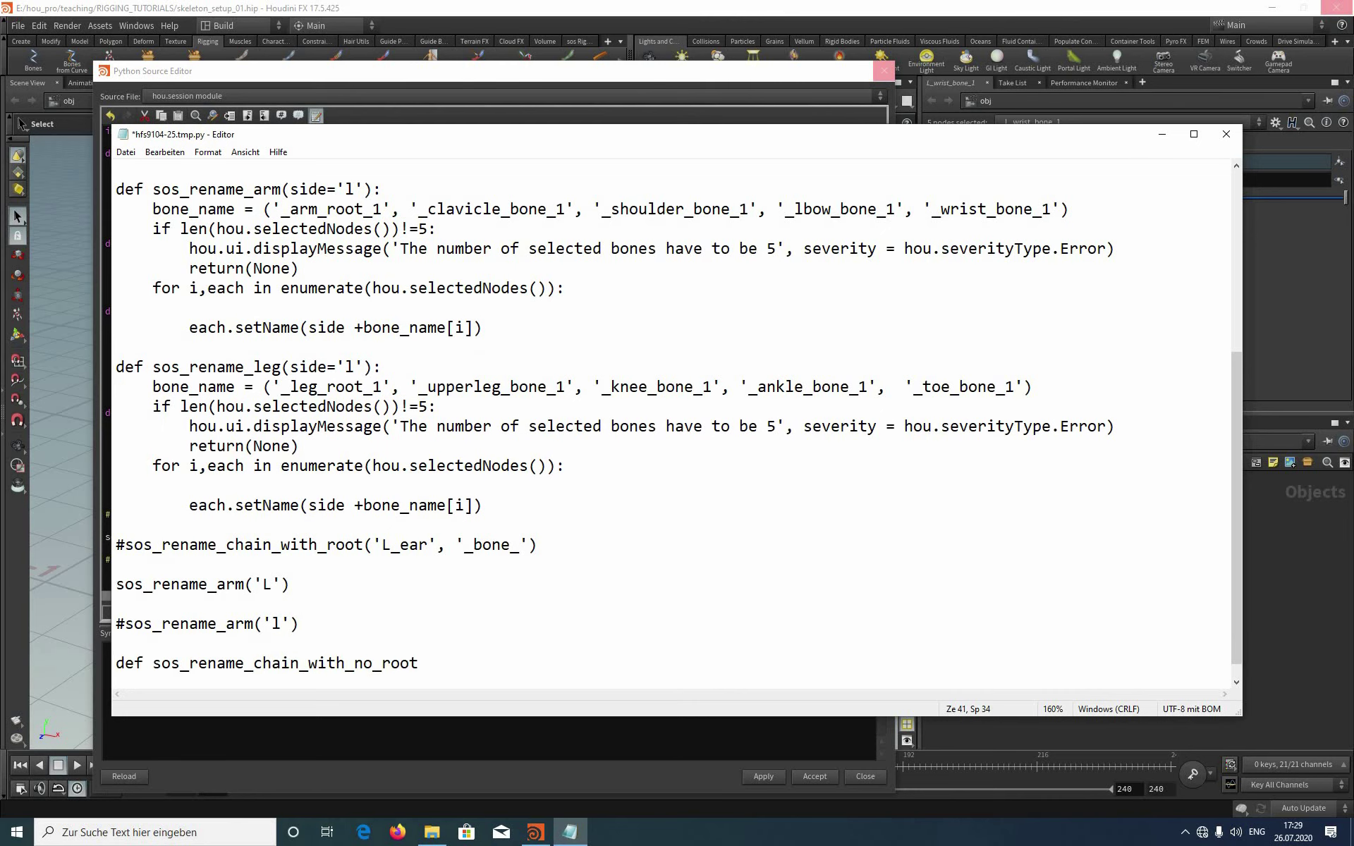
left_click(117, 584)
type("#")
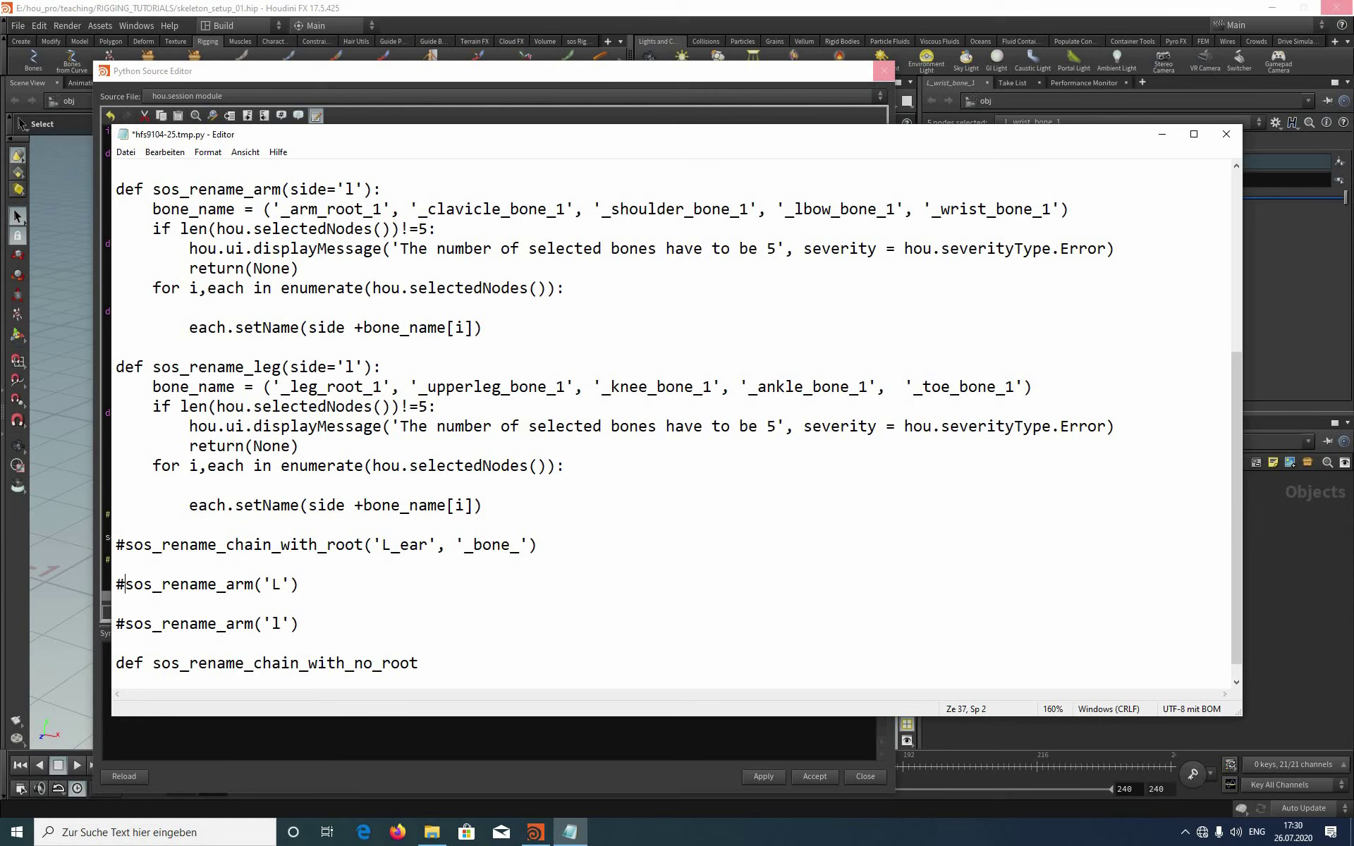
Step: Add parentheses to the new sos_rename_chain_with_no_root line and fill them with the arguments 'L_ear', '_bone_' copied from the commented chain_with_root call
type("*")
key("BackSpace")
type("()")
left_click_drag(373, 544, 528, 545)
key("ctrl+c")
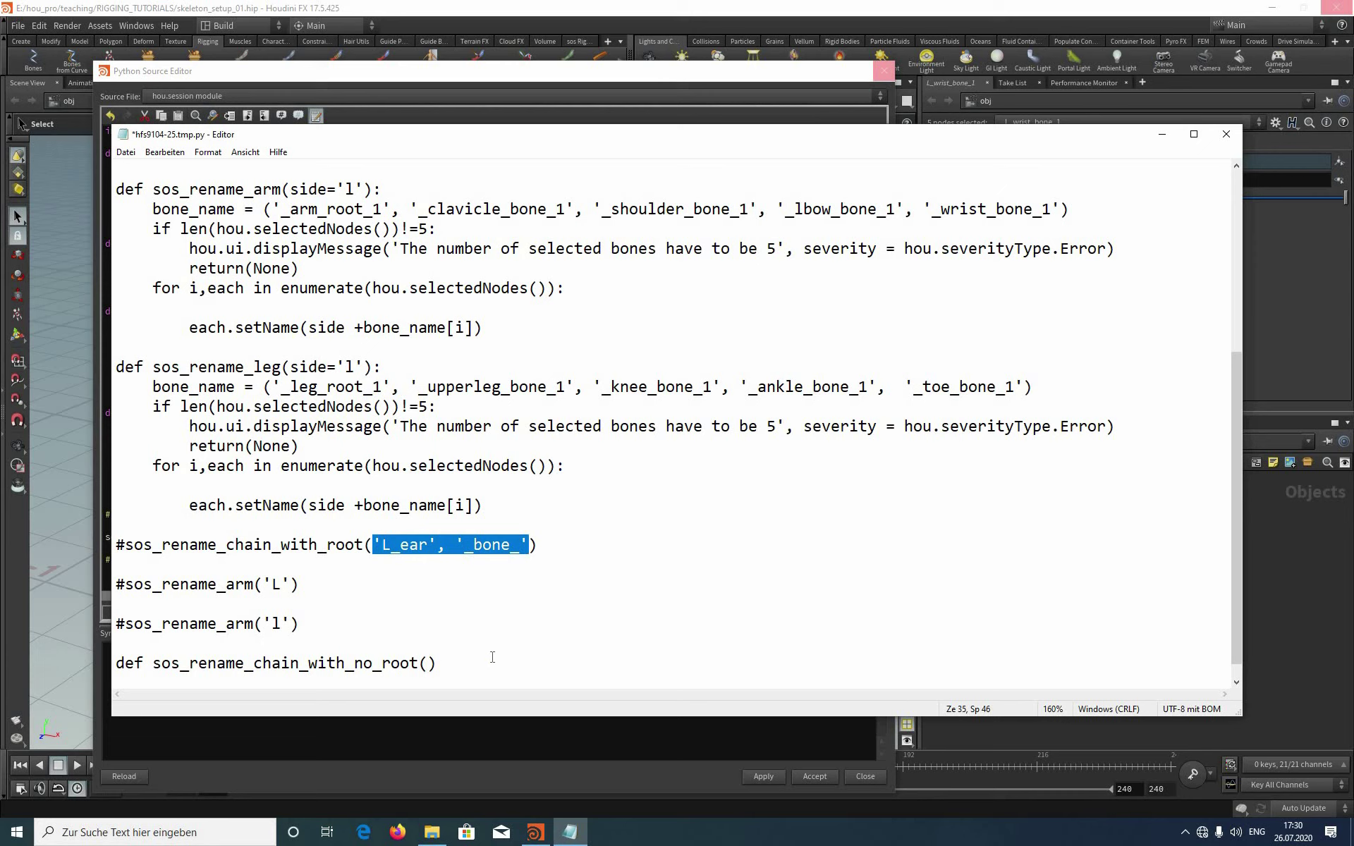
left_click(451, 664)
key("Left")
key("ctrl+v")
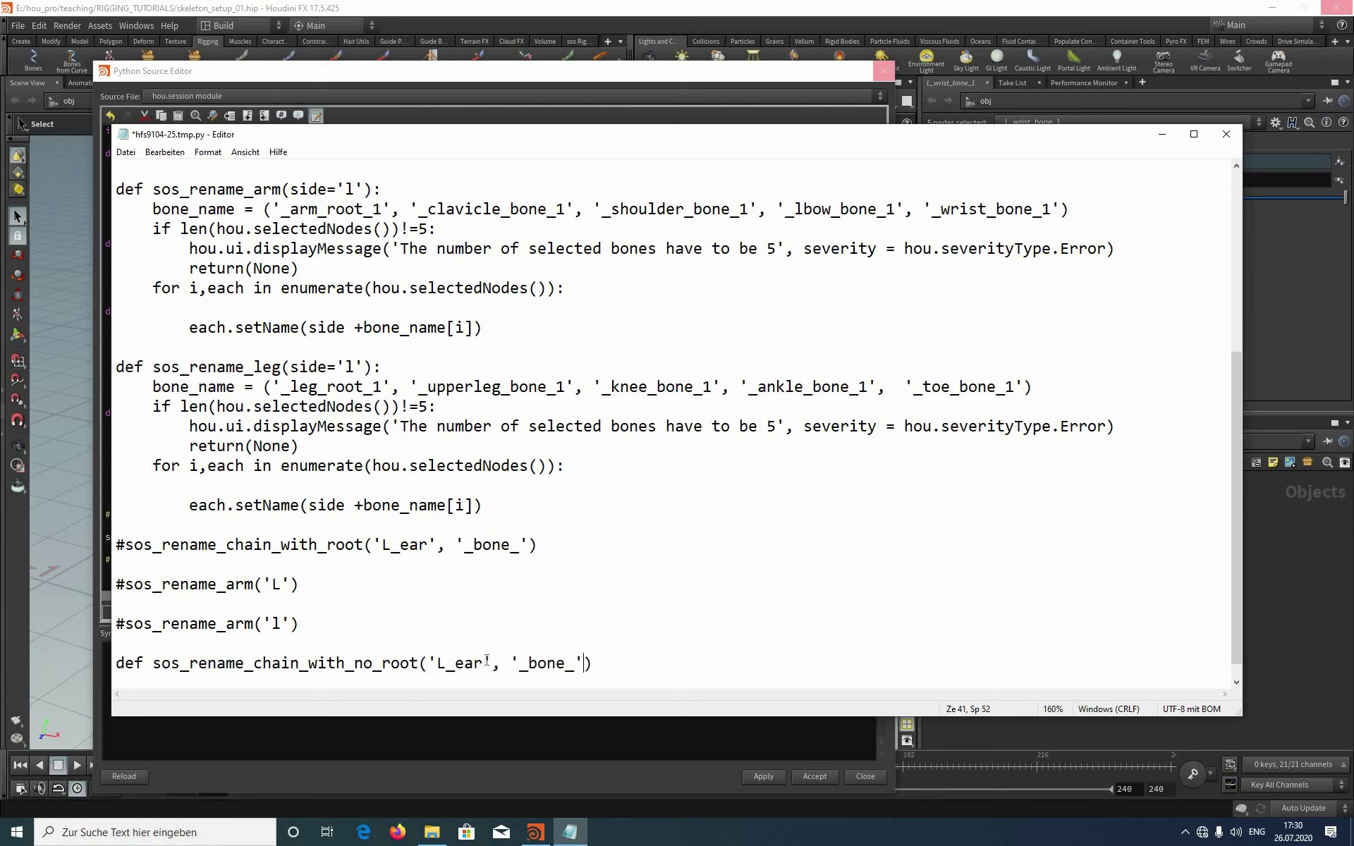
Step: Change the first argument of the new call to 'L_finger', then save and close the external script file
double_click(486, 663)
type("finger")
left_click(123, 151)
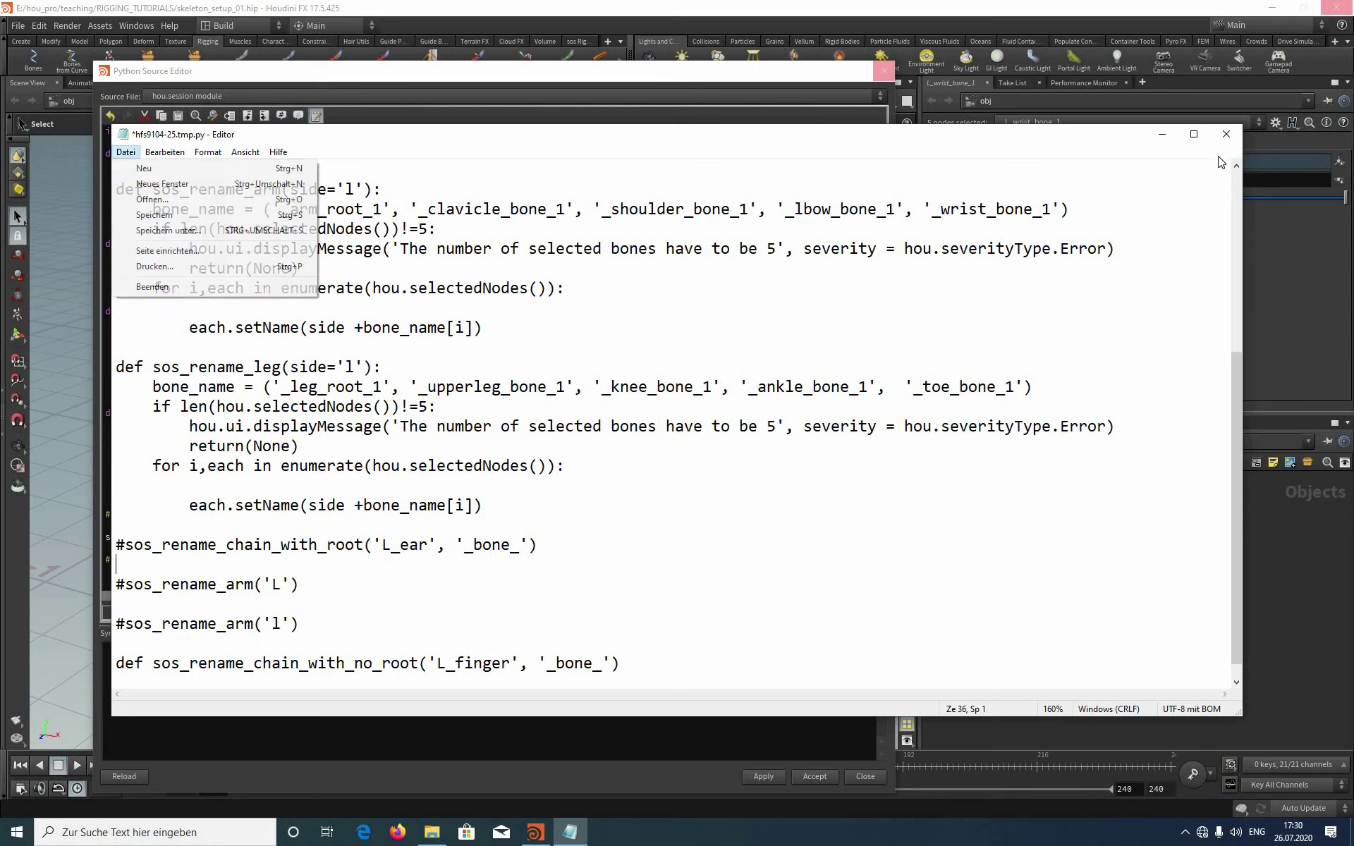
key("s")
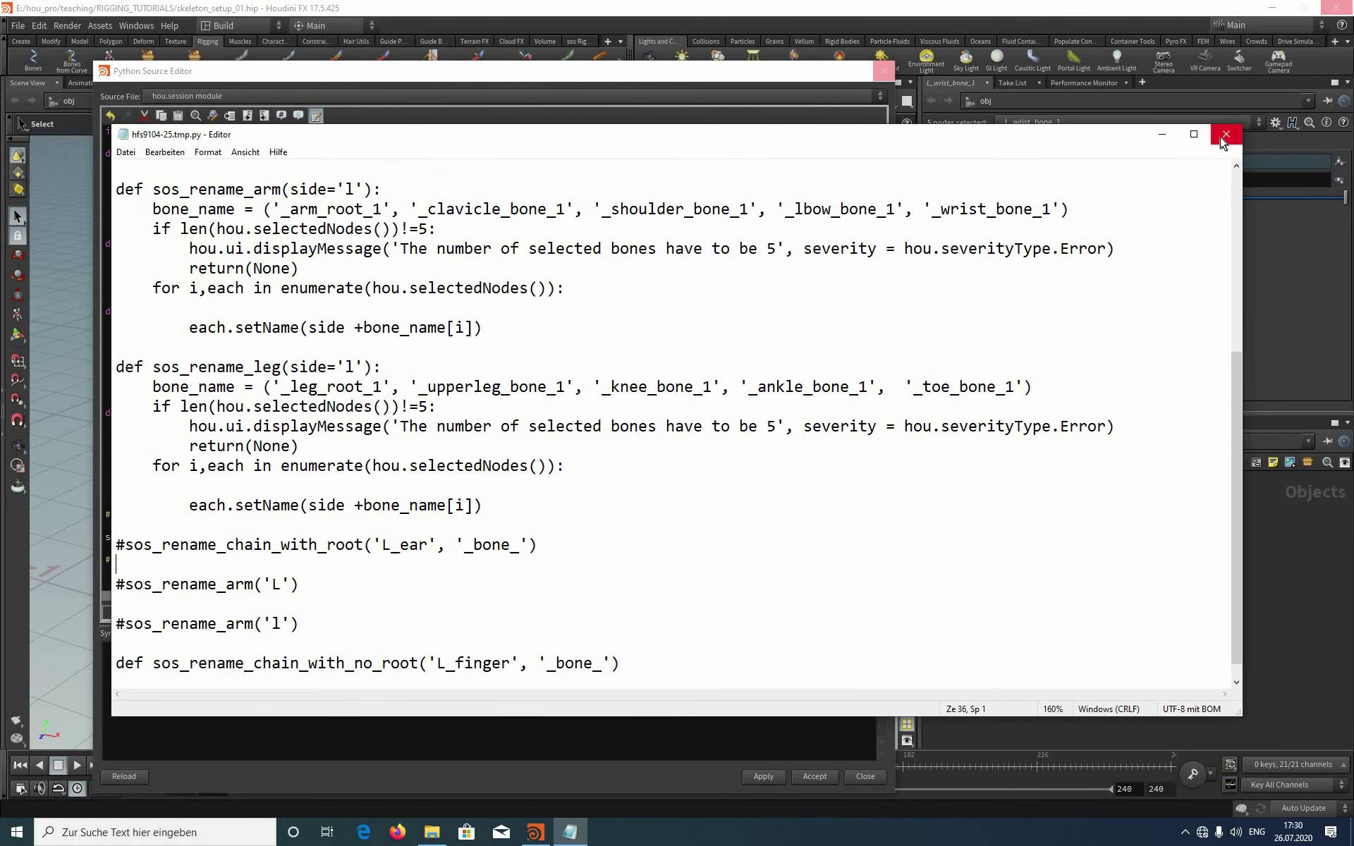
left_click(1220, 139)
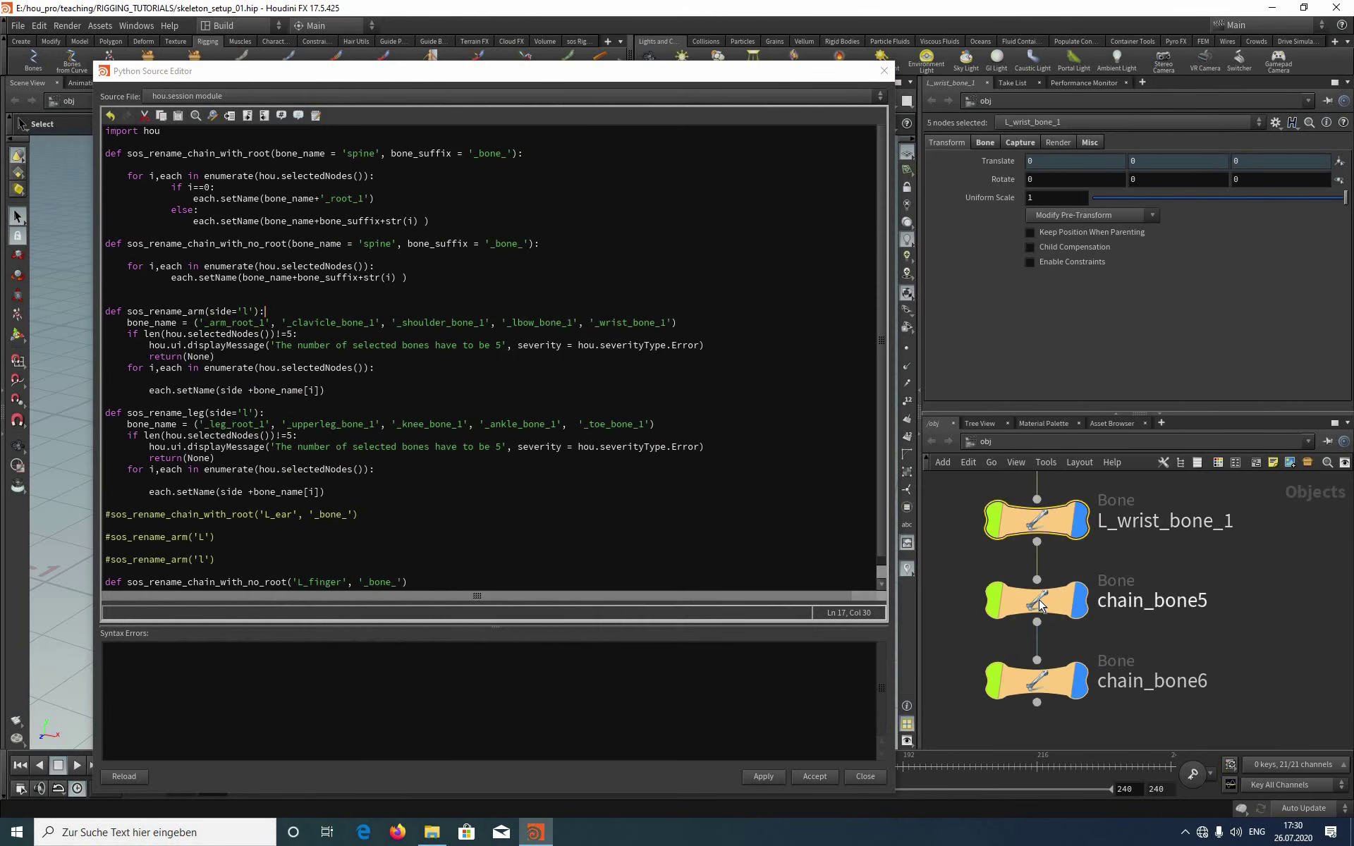
Step: Select chain_bone5 and chain_bone6 and try to rename them by applying the session script
left_click(1041, 608)
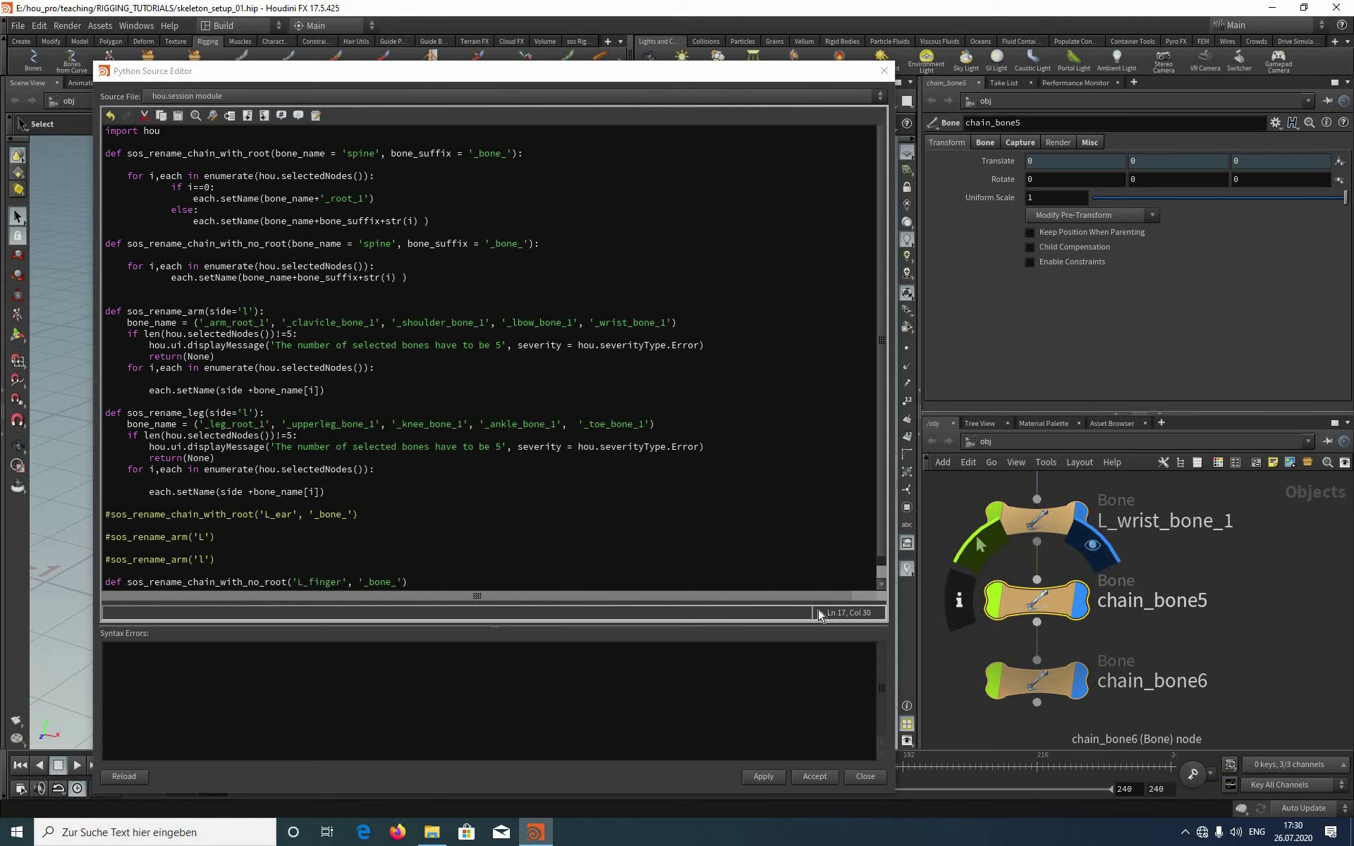
left_click(762, 776)
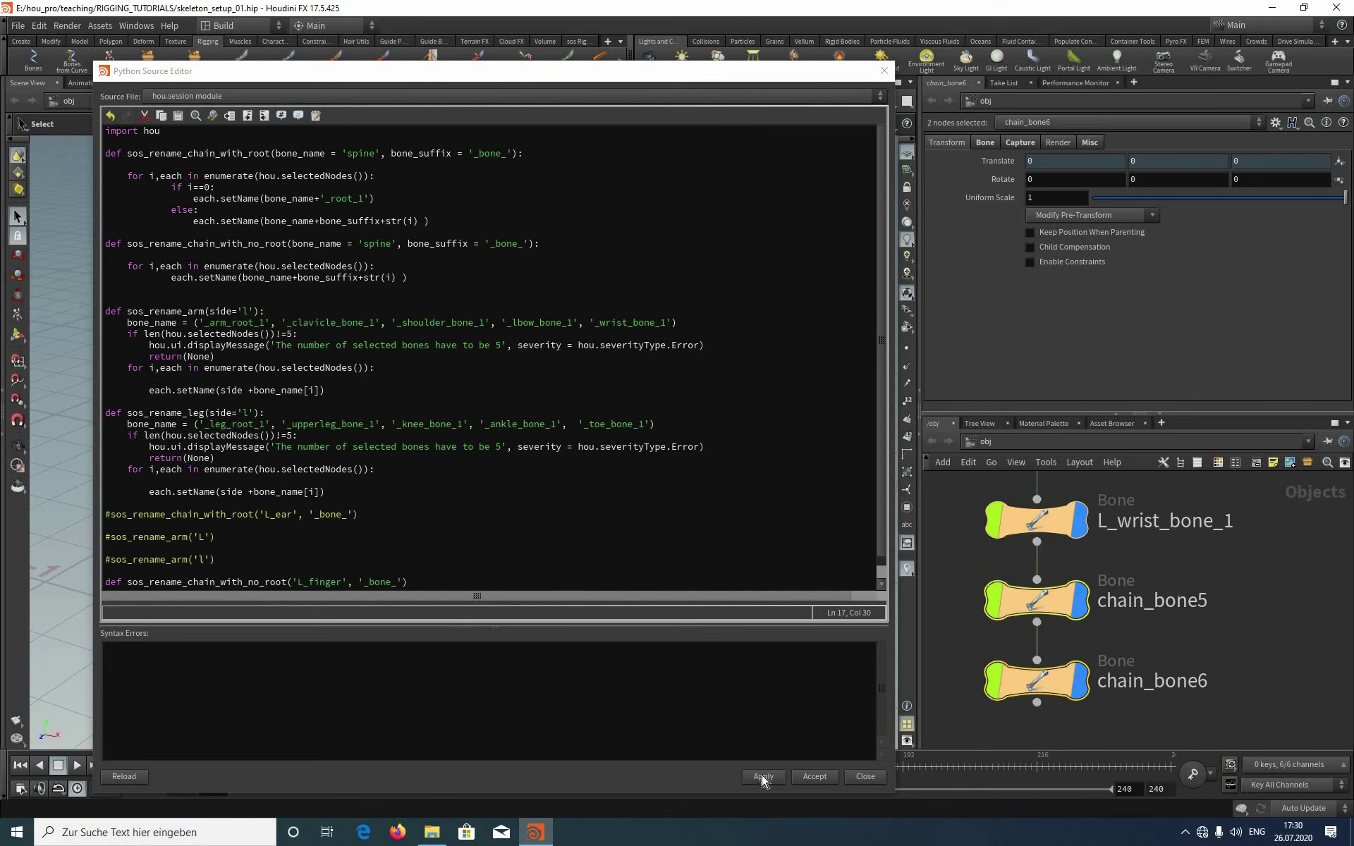
left_click(762, 777)
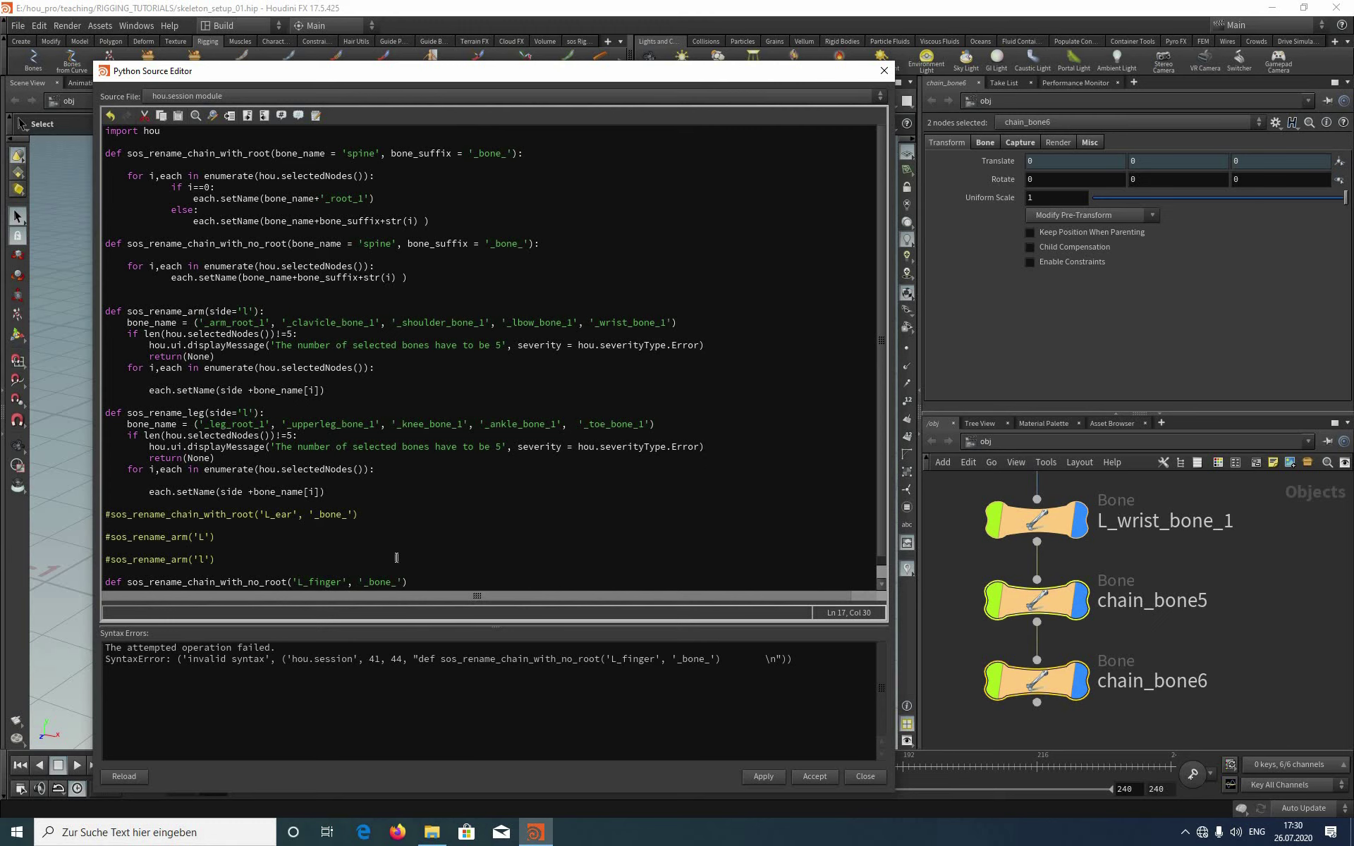
Step: Remove 'def' in front of the sos_rename_chain_with_no_root('L_finger', '_bone_') call and apply the script to the two selected bones
scroll(314, 585, "down", 1)
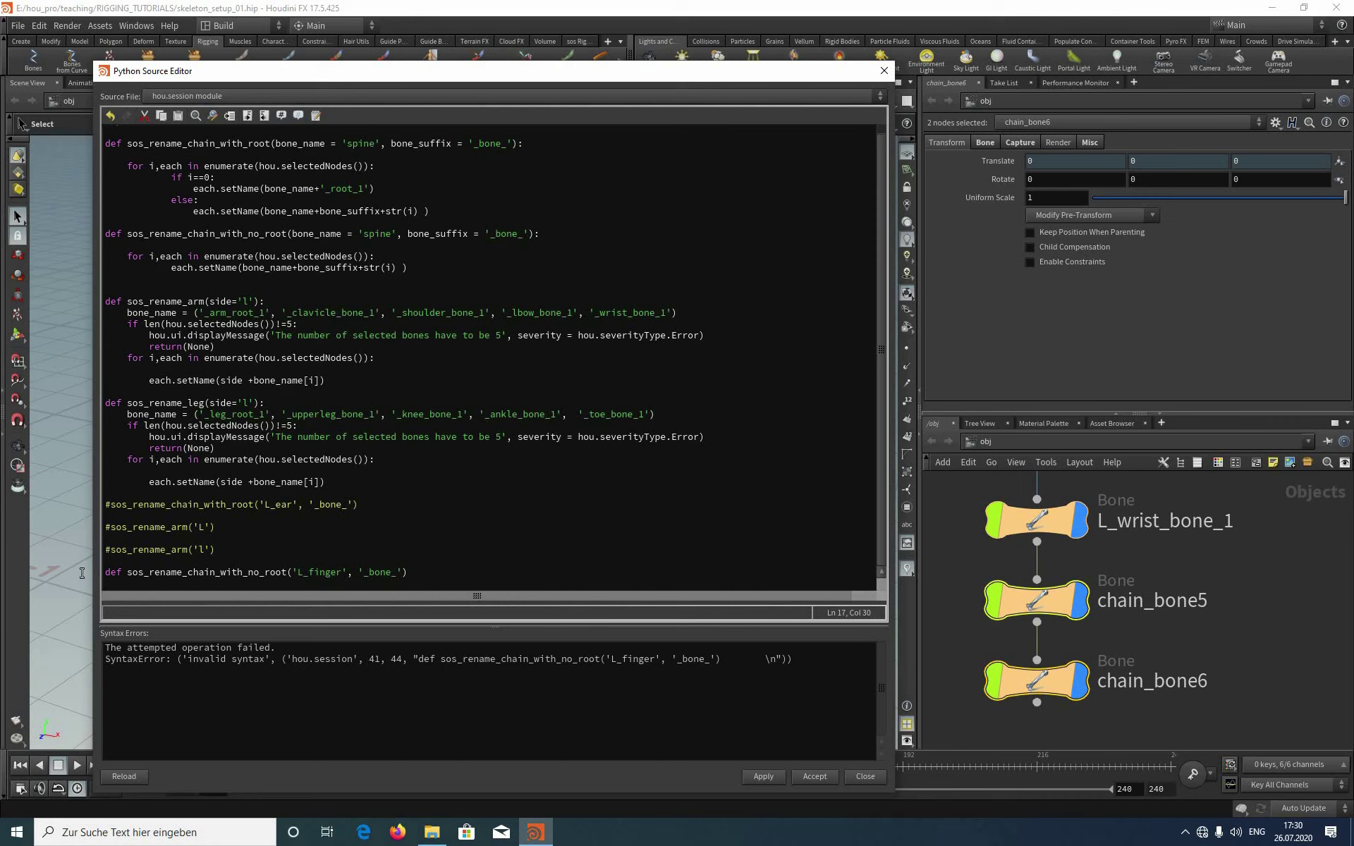
left_click_drag(105, 572, 128, 572)
key("BackSpace")
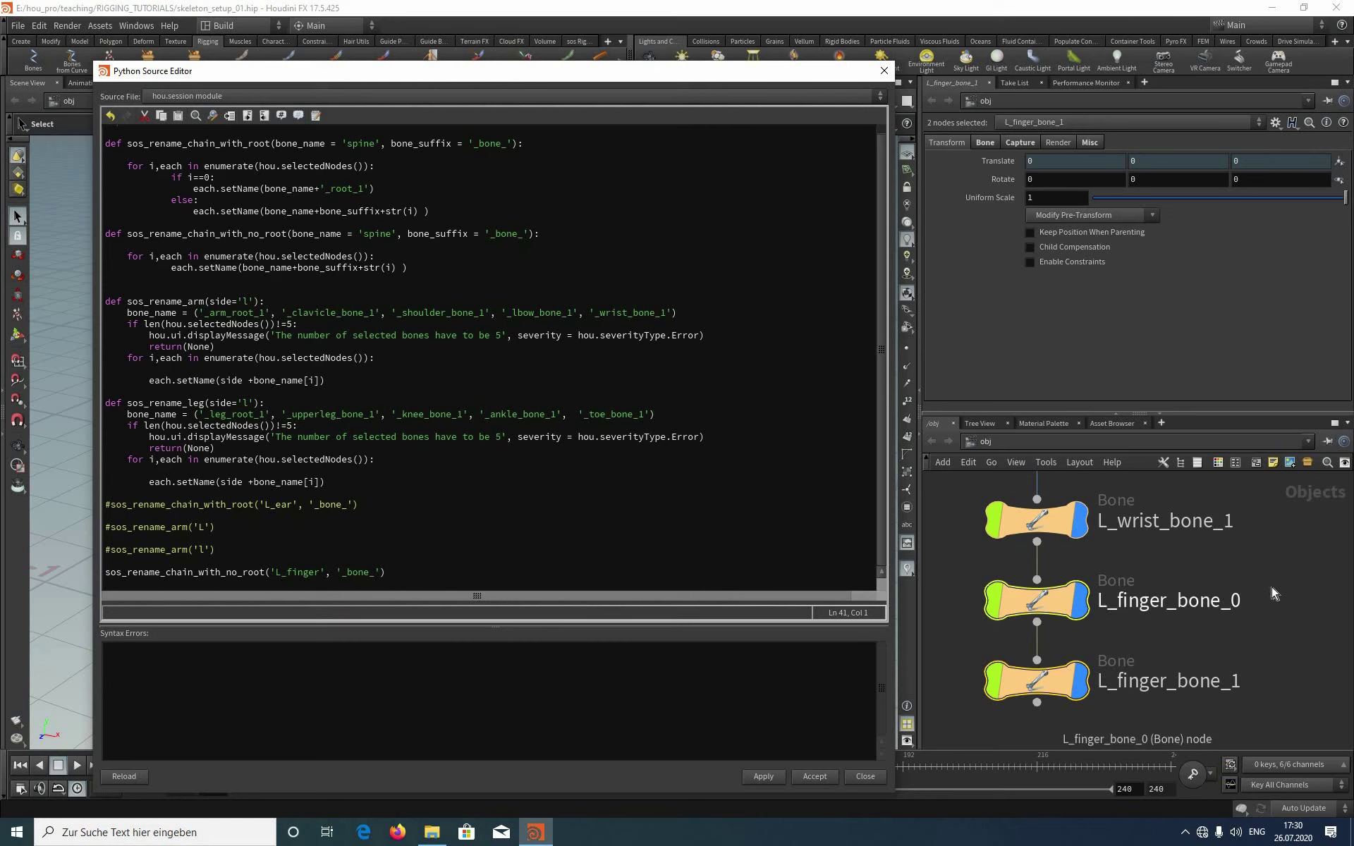
Step: Undo the script's renaming of the two finger bones, restoring their selection
left_click(1193, 611)
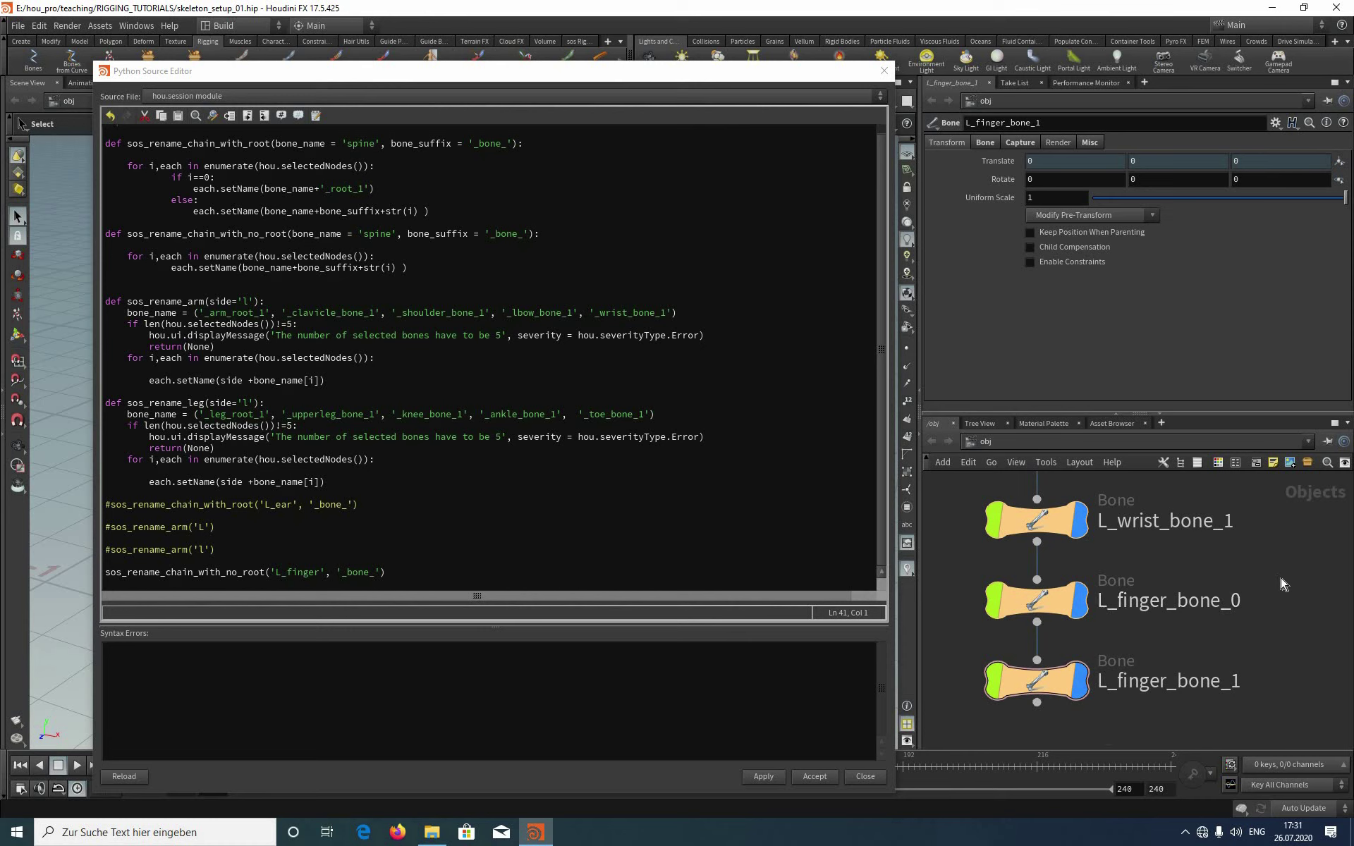
key("ctrl+z")
key("ctrl+z")
key("ctrl+z")
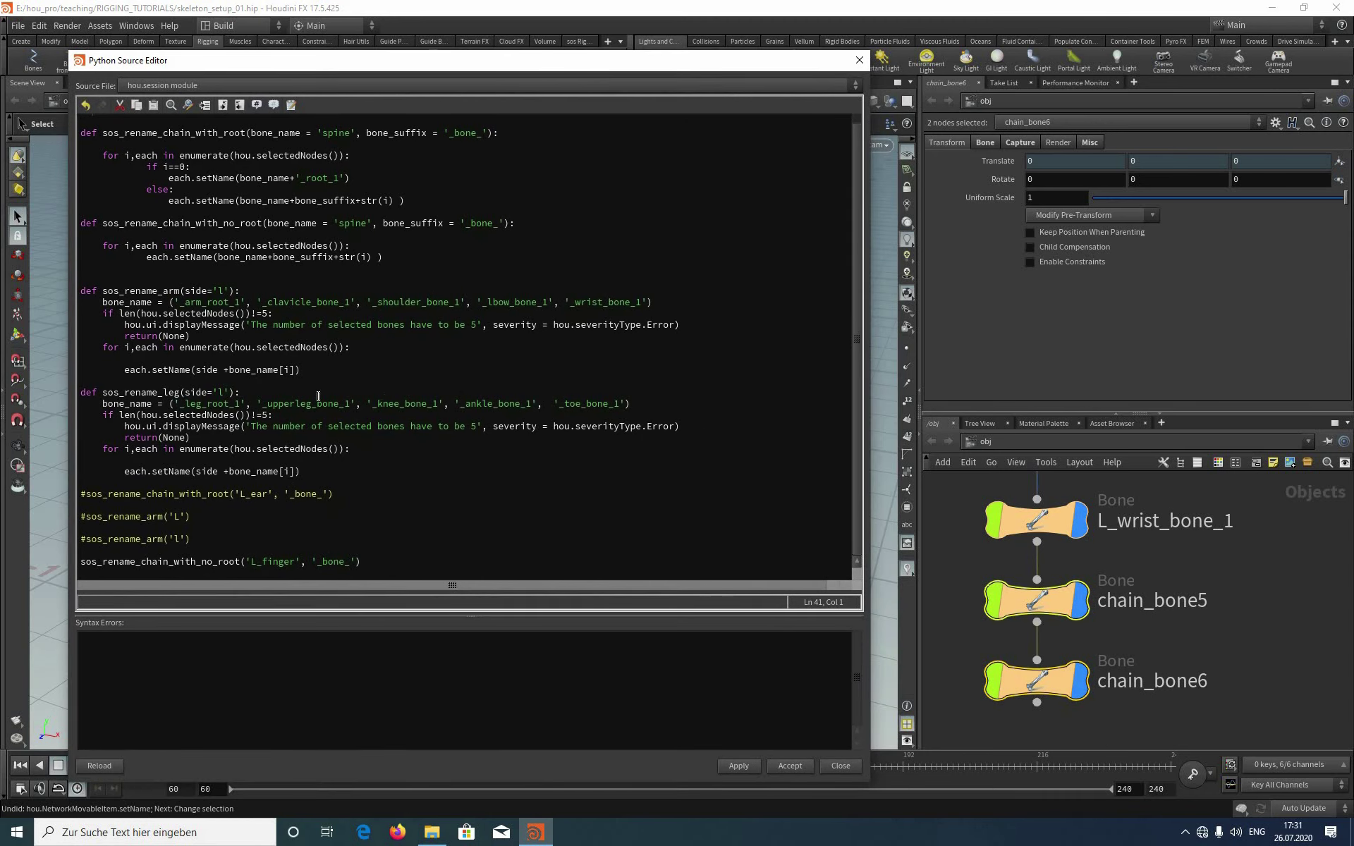
Step: In the external text editor, change str(i) to str(i+1) in sos_rename_chain_with_no_root, then save and close the script
scroll(303, 119, "up", 1)
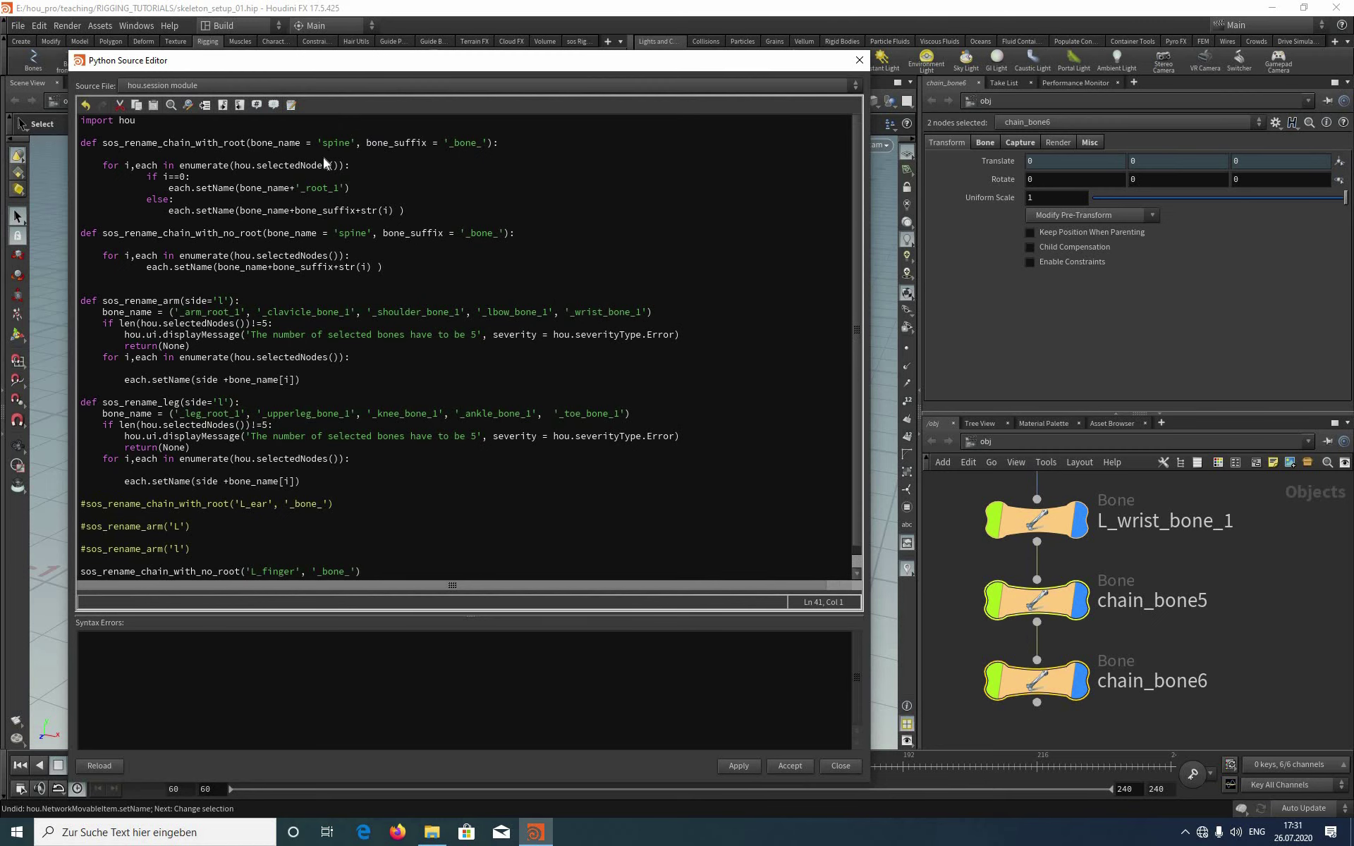
left_click(291, 105)
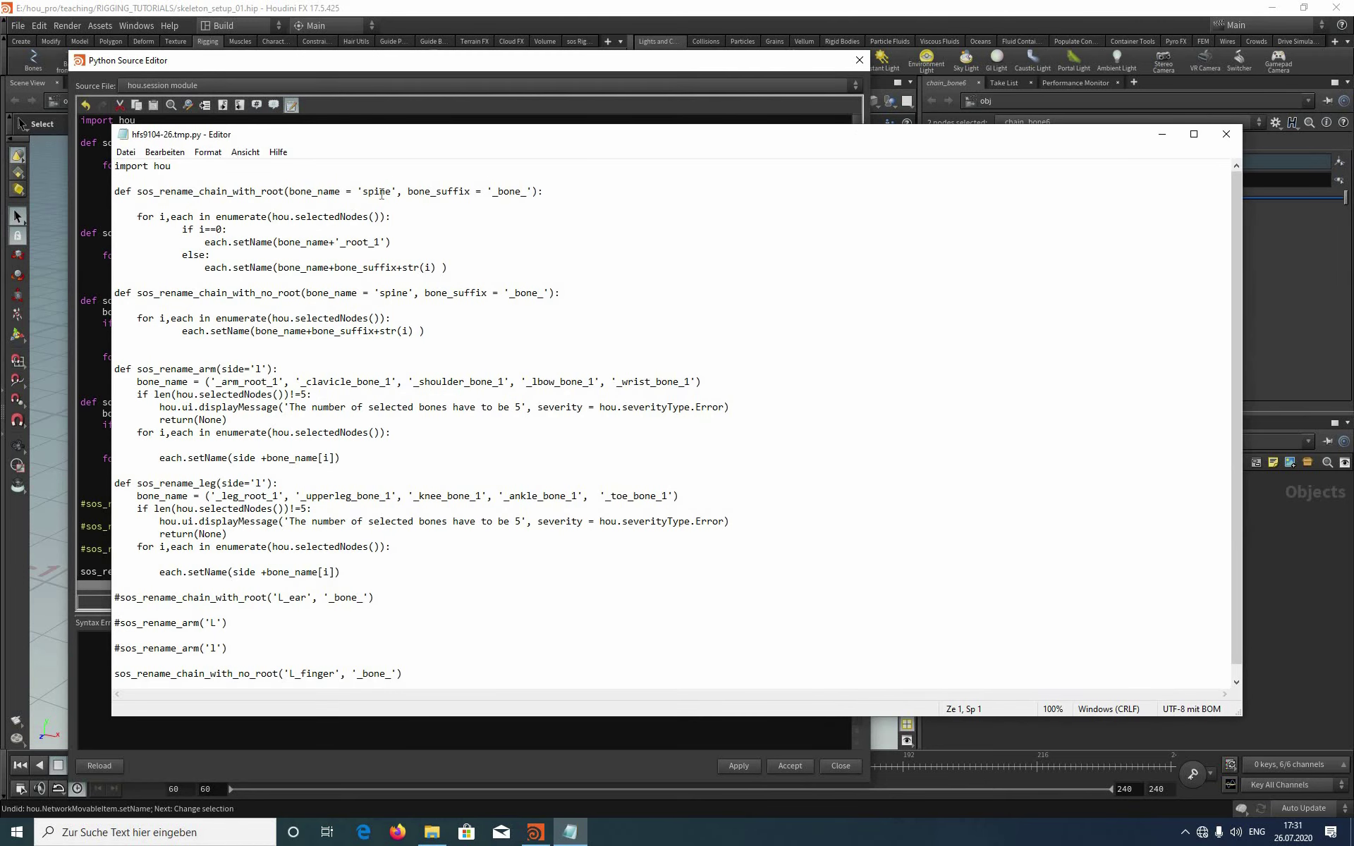
key("alt+a")
scroll(1240, 350, "up", 8, "ctrl")
scroll(1038, 582, "down", 7)
scroll(361, 351, "up", 6)
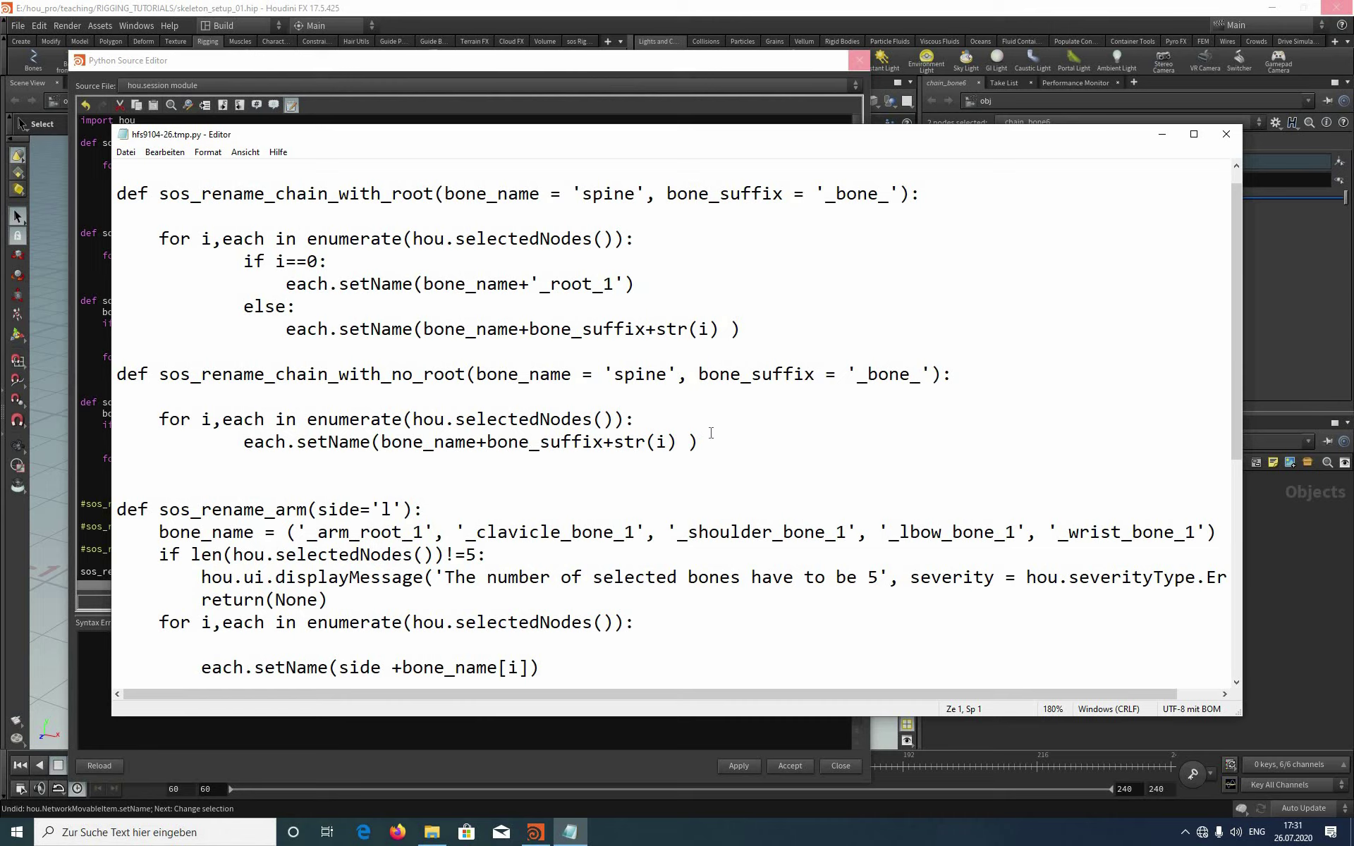
left_click(667, 441)
type("+1")
key("Down")
scroll(176, 175, "up", 1)
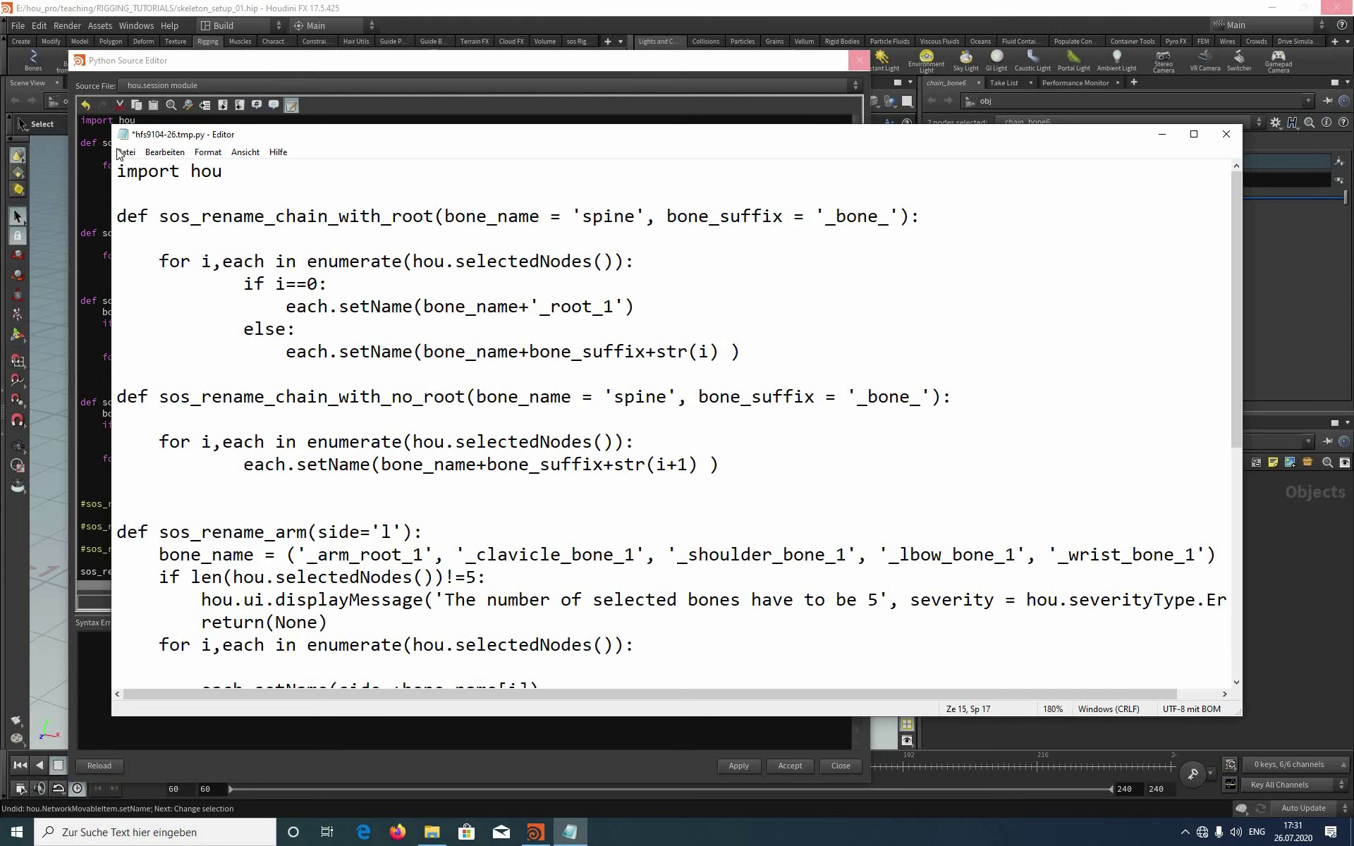
left_click(126, 151)
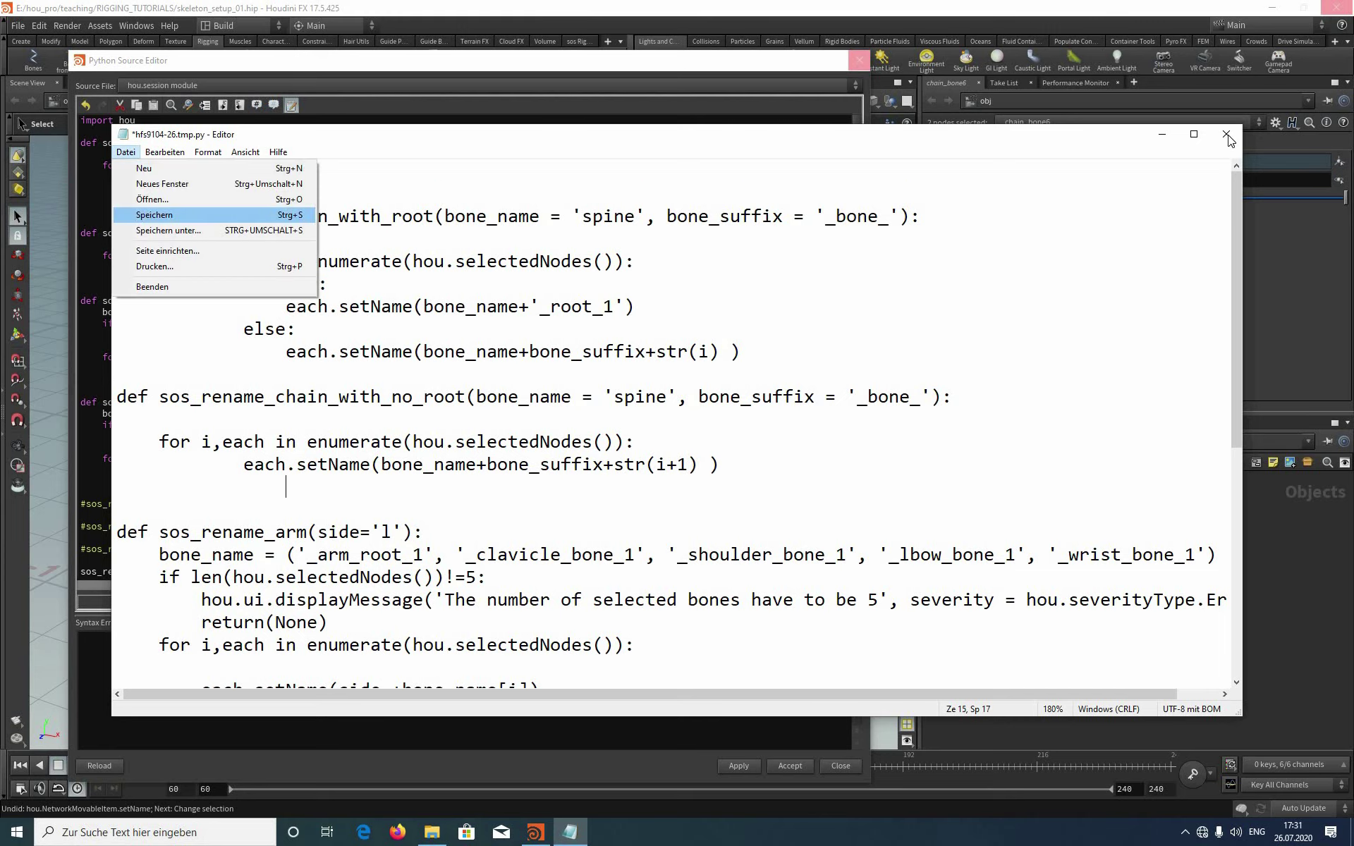
left_click(156, 214)
left_click(1226, 134)
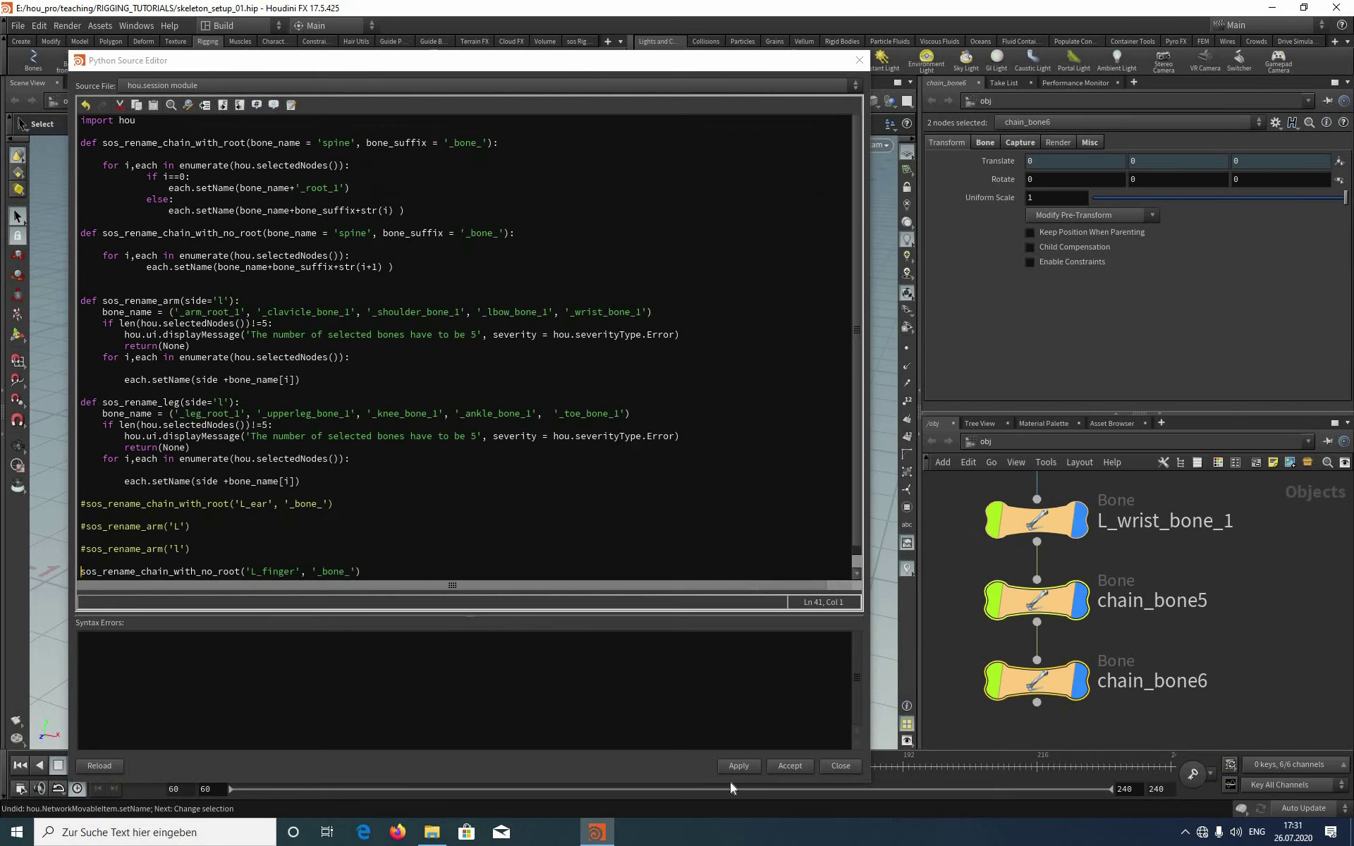